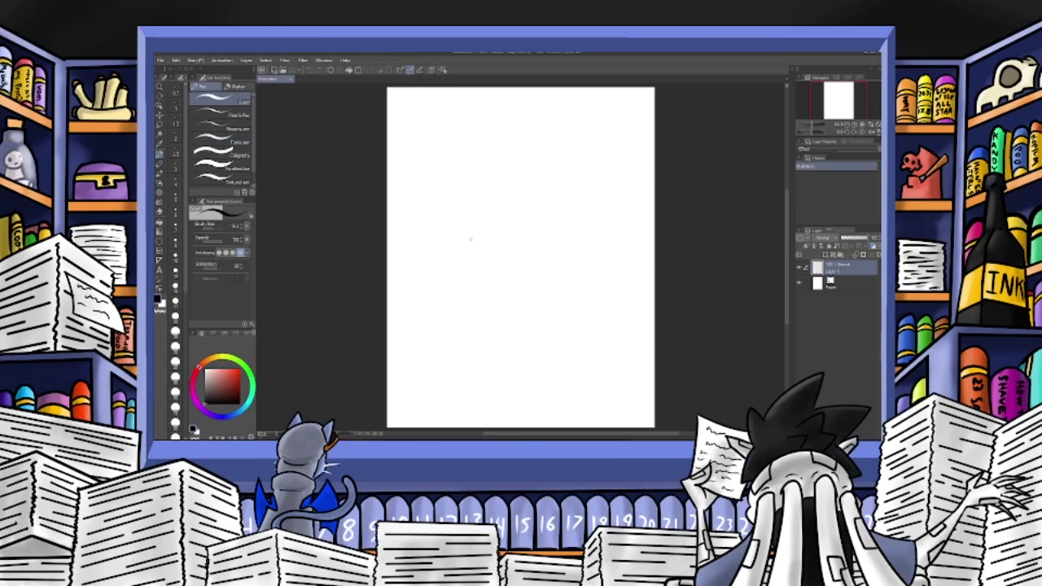
# Clear the layer and rough in a figure with a round head, a tapering curved torso and a straight front limb.
pyautogui.press('Delete')
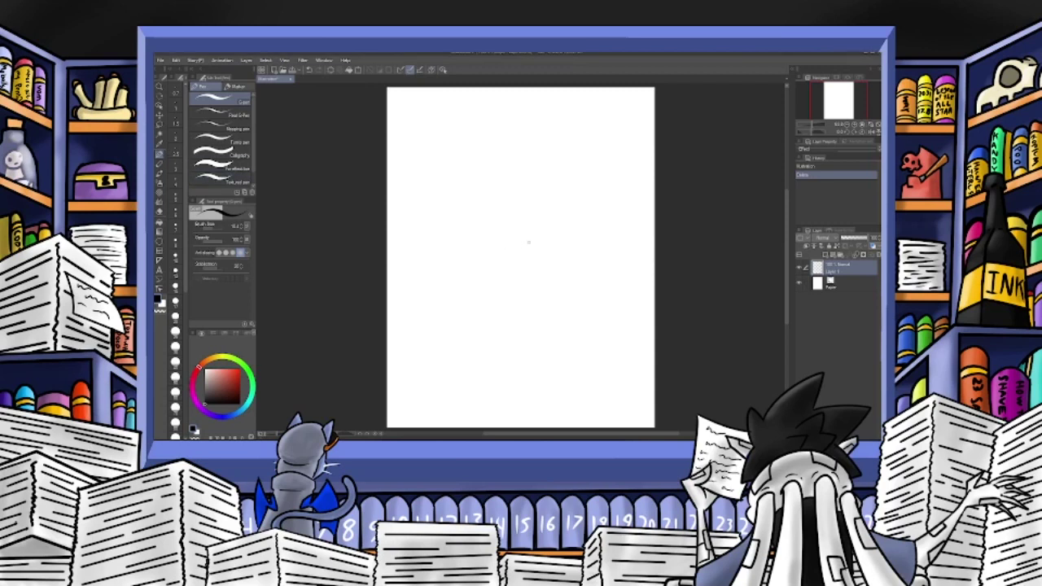
pyautogui.moveTo(517, 232)
pyautogui.mouseDown()
pyautogui.moveTo(496, 251)
pyautogui.moveTo(509, 225)
pyautogui.moveTo(499, 253)
pyautogui.moveTo(538, 278)
pyautogui.moveTo(568, 319)
pyautogui.mouseUp()
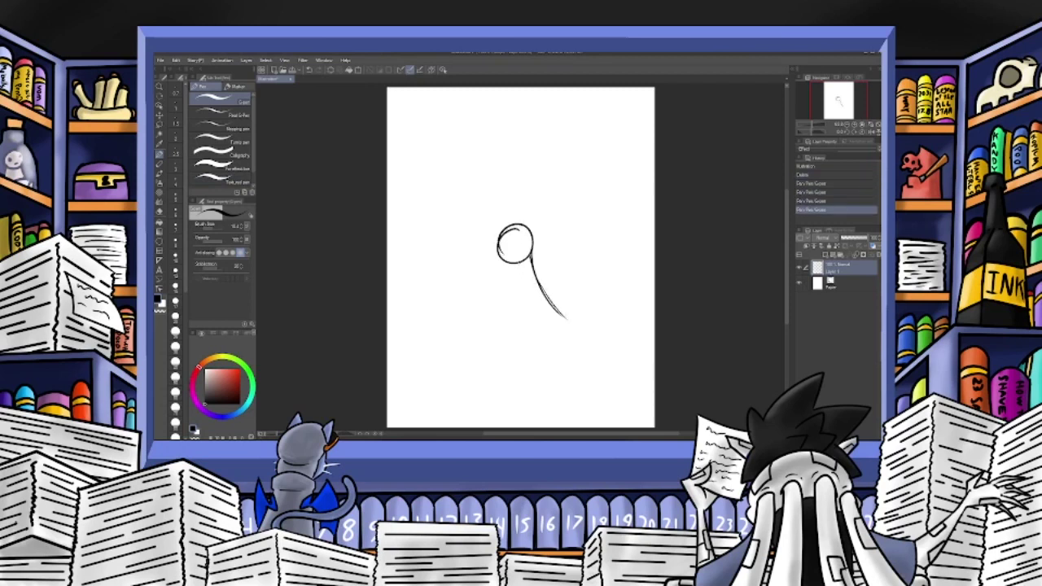
pyautogui.moveTo(519, 262)
pyautogui.mouseDown()
pyautogui.moveTo(542, 339)
pyautogui.moveTo(570, 341)
pyautogui.moveTo(573, 329)
pyautogui.moveTo(544, 340)
pyautogui.mouseUp()
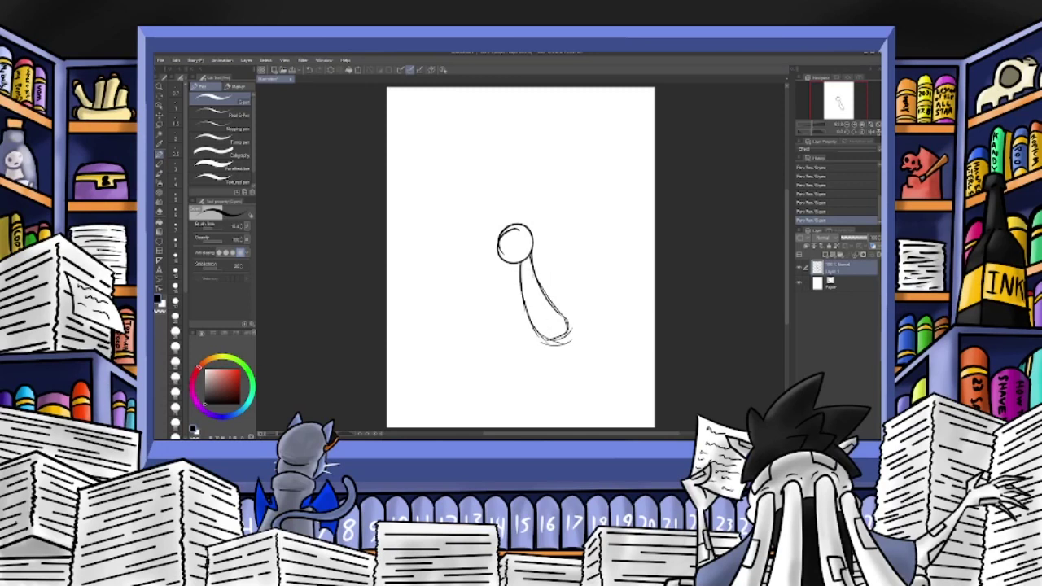
pyautogui.moveTo(535, 274); pyautogui.dragTo(515, 358)
pyautogui.moveTo(528, 319); pyautogui.dragTo(512, 371)
pyautogui.moveTo(565, 331); pyautogui.dragTo(588, 310)
pyautogui.doubleClick(309, 71)
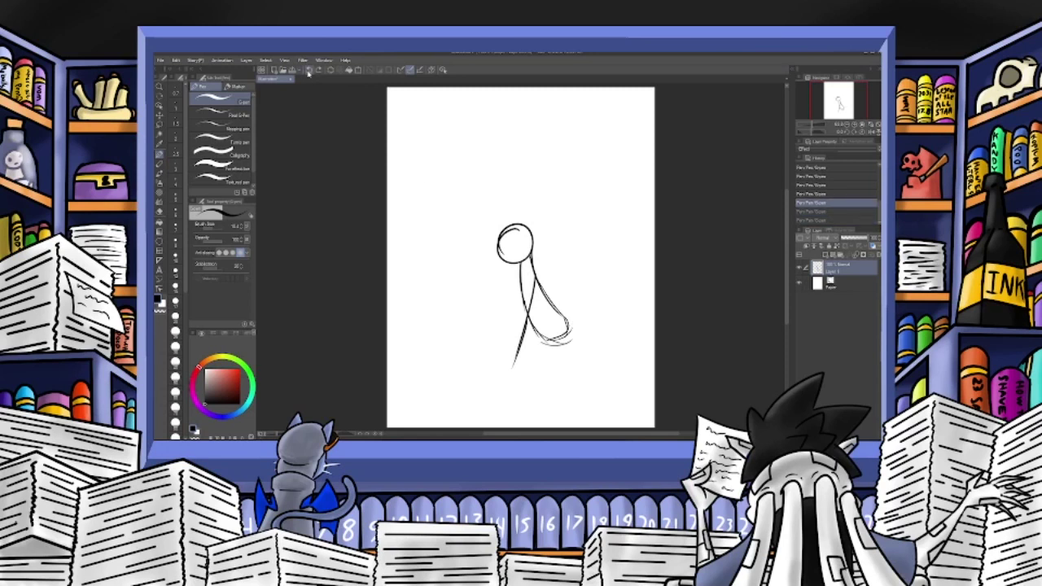
# Rough in the bent rear leg beside the hip and extend the front limb line further down.
pyautogui.moveTo(566, 331)
pyautogui.mouseDown()
pyautogui.moveTo(581, 343)
pyautogui.moveTo(592, 317)
pyautogui.moveTo(621, 329)
pyautogui.moveTo(612, 391)
pyautogui.mouseUp()
pyautogui.hotkey('ctrl', 'z')
pyautogui.hotkey('ctrl', 'z')
pyautogui.hotkey('ctrl', 'z')
pyautogui.moveTo(616, 323); pyautogui.dragTo(631, 376)
pyautogui.moveTo(522, 348); pyautogui.dragTo(504, 392)
pyautogui.moveTo(536, 331)
pyautogui.mouseDown()
pyautogui.moveTo(503, 350)
pyautogui.moveTo(537, 353)
pyautogui.mouseUp()
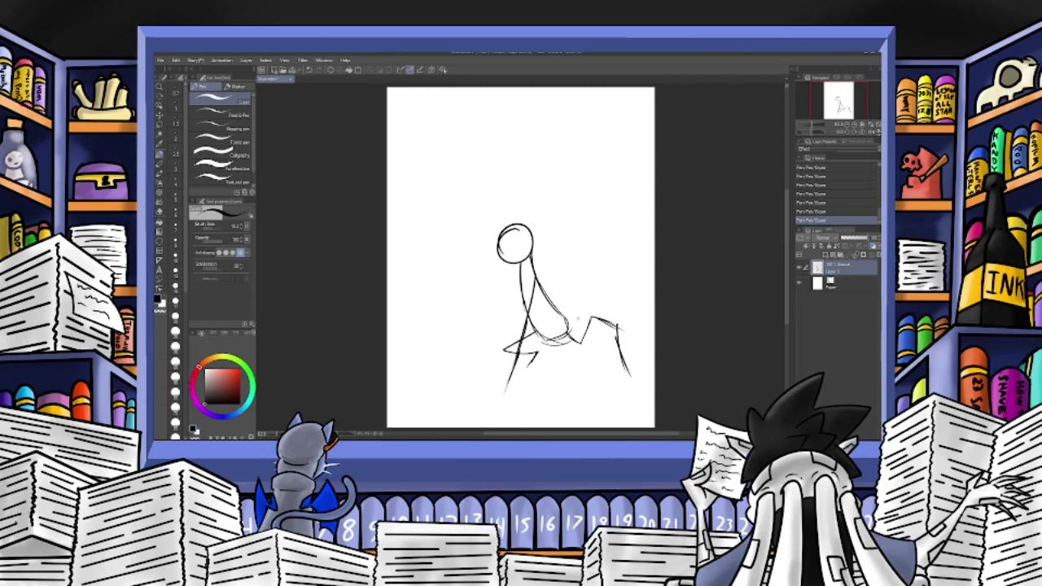
pyautogui.click(310, 70)
pyautogui.click(310, 71)
pyautogui.click(310, 71)
pyautogui.click(310, 71)
pyautogui.click(310, 71)
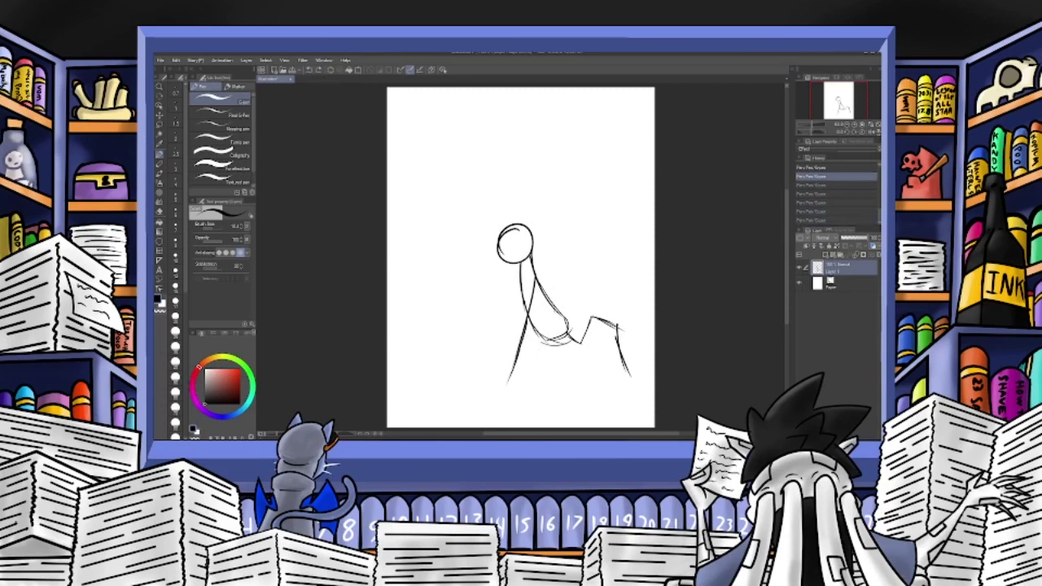
pyautogui.moveTo(557, 306)
pyautogui.mouseDown()
pyautogui.moveTo(576, 303)
pyautogui.moveTo(581, 332)
pyautogui.mouseUp()
pyautogui.click(309, 71)
pyautogui.click(309, 71)
pyautogui.click(309, 71)
pyautogui.click(310, 71)
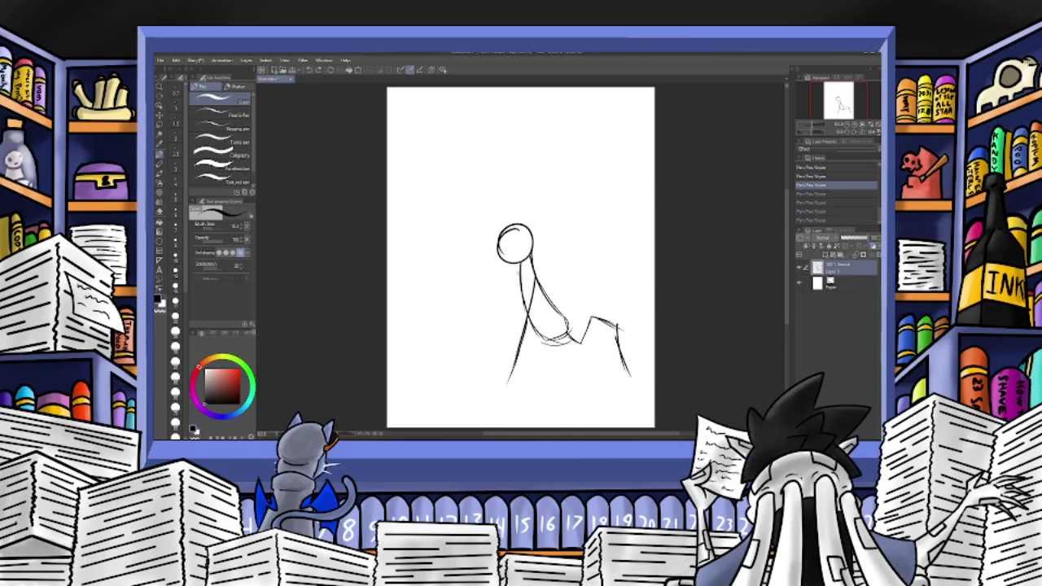
# Rough in a large horizontal cylinder behind the head with a diamond-shaped pointed tip and a curved ring around its rear end.
pyautogui.moveTo(533, 271); pyautogui.dragTo(580, 280)
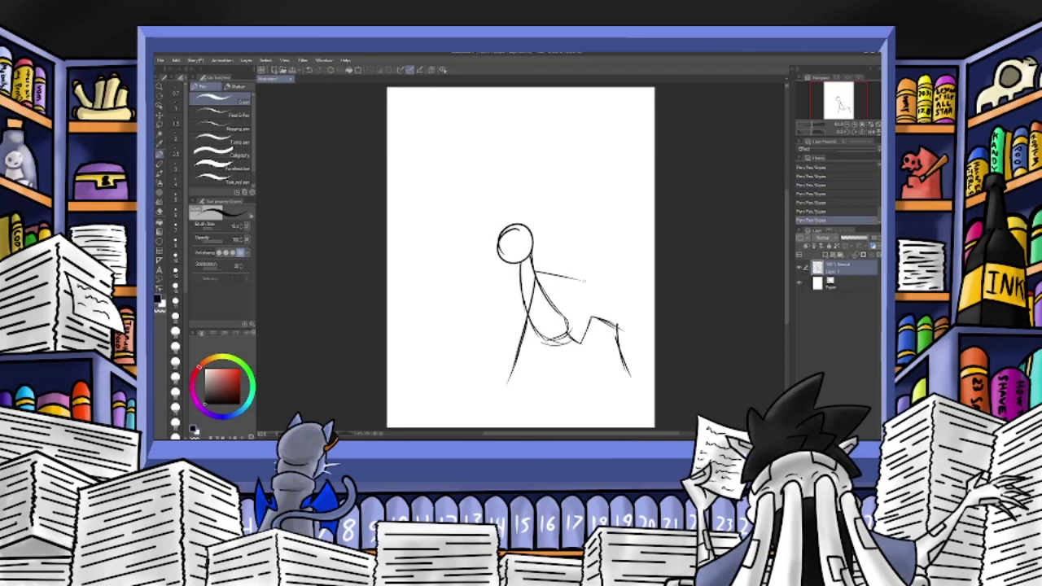
pyautogui.moveTo(520, 264)
pyautogui.mouseDown()
pyautogui.moveTo(433, 265)
pyautogui.moveTo(404, 231)
pyautogui.moveTo(430, 203)
pyautogui.moveTo(588, 241)
pyautogui.moveTo(592, 269)
pyautogui.moveTo(573, 280)
pyautogui.mouseUp()
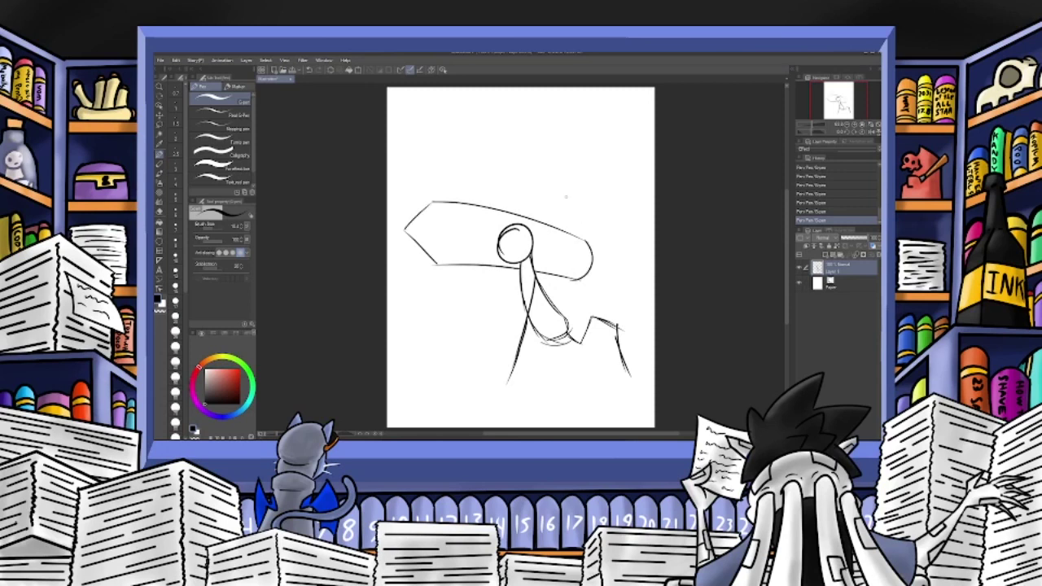
pyautogui.moveTo(436, 204)
pyautogui.mouseDown()
pyautogui.moveTo(466, 232)
pyautogui.moveTo(438, 261)
pyautogui.moveTo(459, 226)
pyautogui.mouseUp()
pyautogui.moveTo(578, 229)
pyautogui.mouseDown()
pyautogui.moveTo(594, 227)
pyautogui.moveTo(607, 250)
pyautogui.moveTo(600, 294)
pyautogui.moveTo(607, 275)
pyautogui.moveTo(589, 291)
pyautogui.mouseUp()
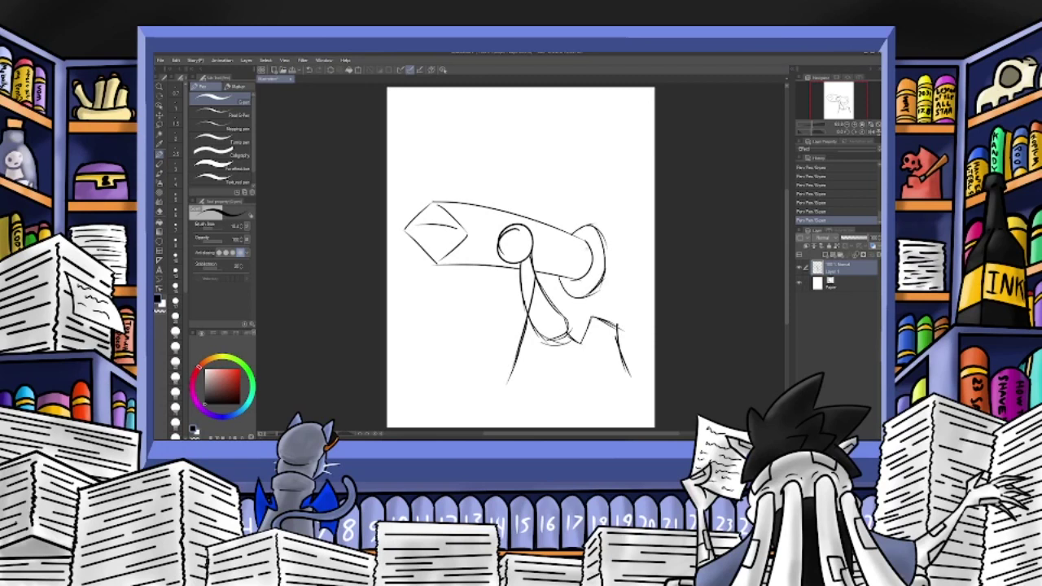
pyautogui.moveTo(591, 225)
pyautogui.mouseDown()
pyautogui.moveTo(610, 267)
pyautogui.moveTo(607, 285)
pyautogui.moveTo(589, 296)
pyautogui.mouseUp()
# Add rough lines for the shoulder below the head, the angular front leg and a short mark on the cylinder's upper edge.
pyautogui.moveTo(503, 269); pyautogui.dragTo(519, 284)
pyautogui.moveTo(535, 346); pyautogui.dragTo(543, 334)
pyautogui.moveTo(537, 343)
pyautogui.mouseDown()
pyautogui.moveTo(496, 324)
pyautogui.moveTo(486, 341)
pyautogui.moveTo(517, 355)
pyautogui.moveTo(498, 371)
pyautogui.mouseUp()
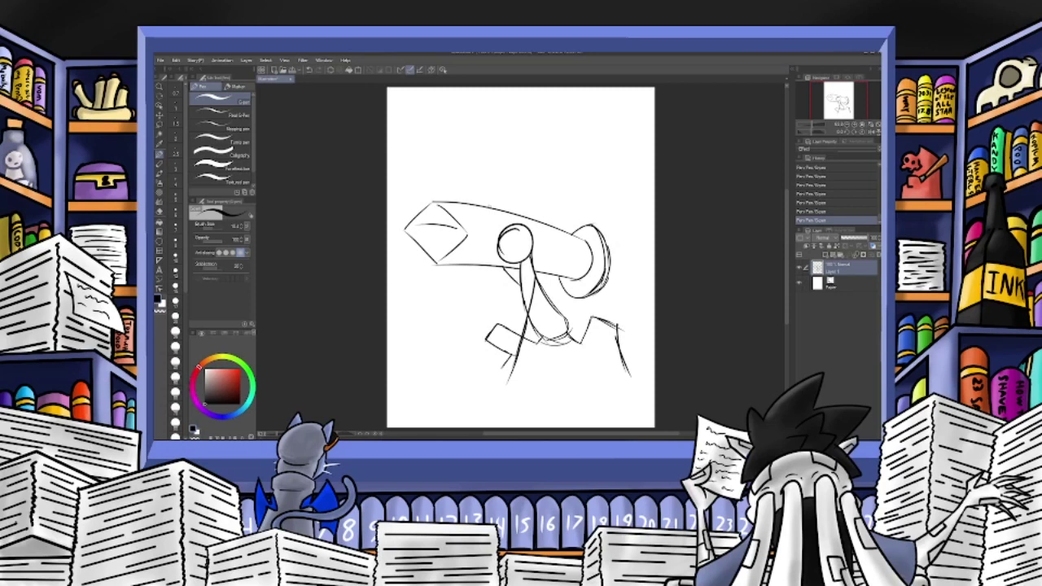
pyautogui.moveTo(491, 201); pyautogui.dragTo(495, 220)
pyautogui.moveTo(504, 268); pyautogui.dragTo(517, 281)
# Lower the rough sketch layer's opacity and add a new raster layer above it.
pyautogui.click(850, 238)
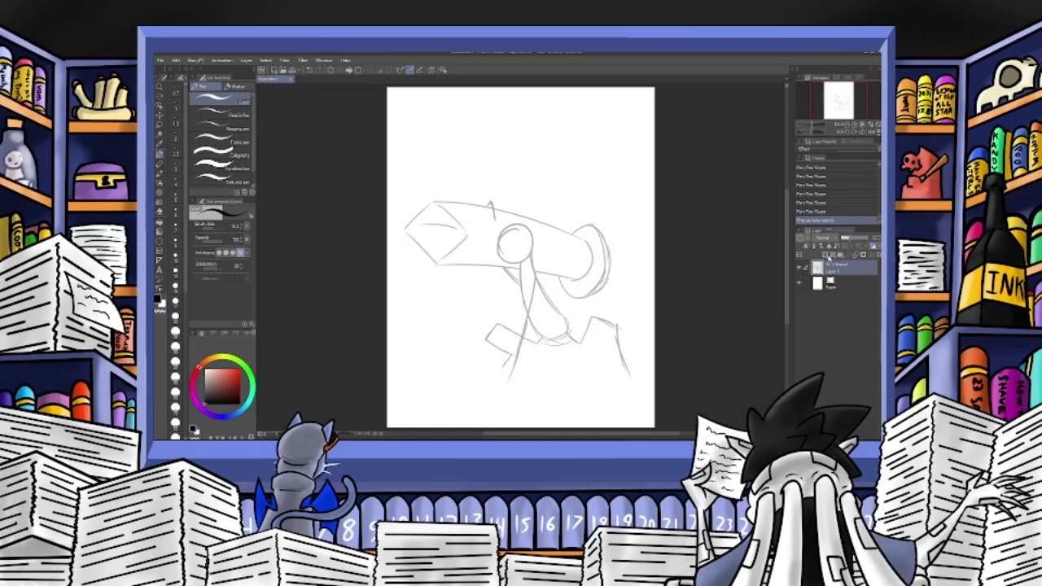
pyautogui.click(826, 255)
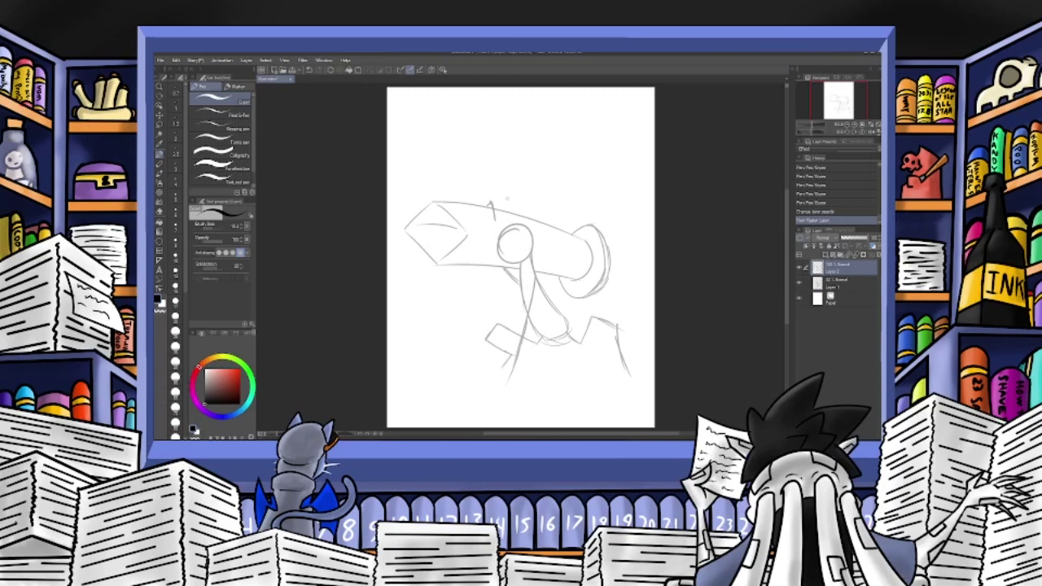
# Draw the character's angular head outline with a headband across the forehead, following the rough circle.
pyautogui.moveTo(491, 221); pyautogui.dragTo(511, 224)
pyautogui.moveTo(504, 240)
pyautogui.mouseDown()
pyautogui.moveTo(495, 233)
pyautogui.moveTo(511, 264)
pyautogui.moveTo(532, 251)
pyautogui.mouseUp()
pyautogui.moveTo(511, 226)
pyautogui.mouseDown()
pyautogui.moveTo(532, 225)
pyautogui.moveTo(529, 246)
pyautogui.moveTo(533, 236)
pyautogui.mouseUp()
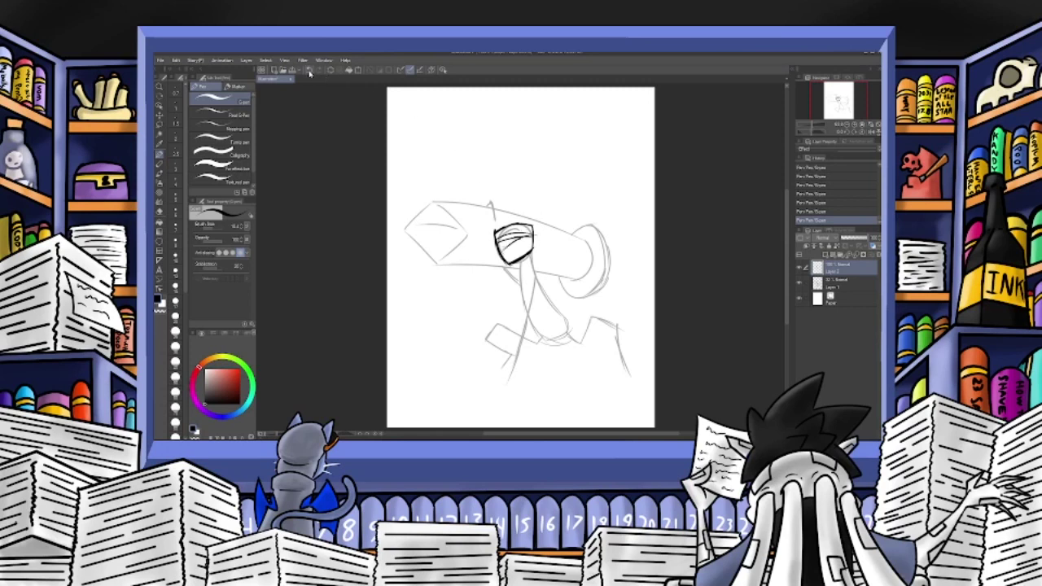
pyautogui.hotkey('ctrl', 'z')
pyautogui.hotkey('ctrl', 'z')
pyautogui.hotkey('ctrl', 'y')
pyautogui.hotkey('ctrl', 'y')
# Draw the eyes below the headband and small pointed shapes under the jaw.
pyautogui.moveTo(518, 238); pyautogui.dragTo(528, 240)
pyautogui.moveTo(496, 241)
pyautogui.mouseDown()
pyautogui.moveTo(501, 267)
pyautogui.moveTo(521, 258)
pyautogui.mouseUp()
pyautogui.moveTo(504, 264)
pyautogui.mouseDown()
pyautogui.moveTo(514, 259)
pyautogui.moveTo(501, 275)
pyautogui.moveTo(525, 264)
pyautogui.mouseUp()
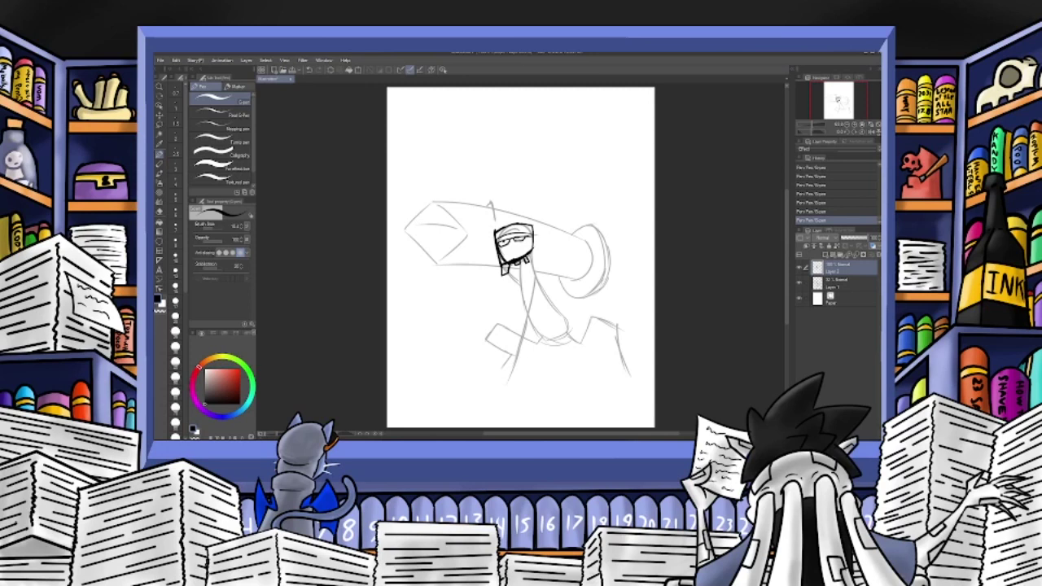
# Undo the last eye strokes, clean up the face with the eraser and redraw both half-closed eyes.
pyautogui.moveTo(515, 240); pyautogui.dragTo(522, 238)
pyautogui.click(309, 71)
pyautogui.click(309, 71)
pyautogui.click(160, 210)
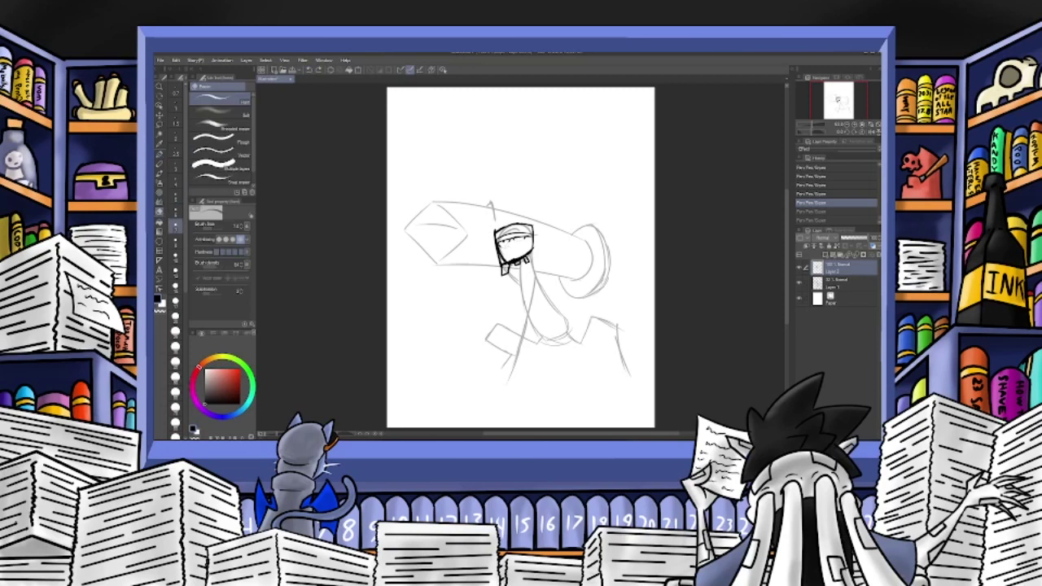
pyautogui.click(160, 153)
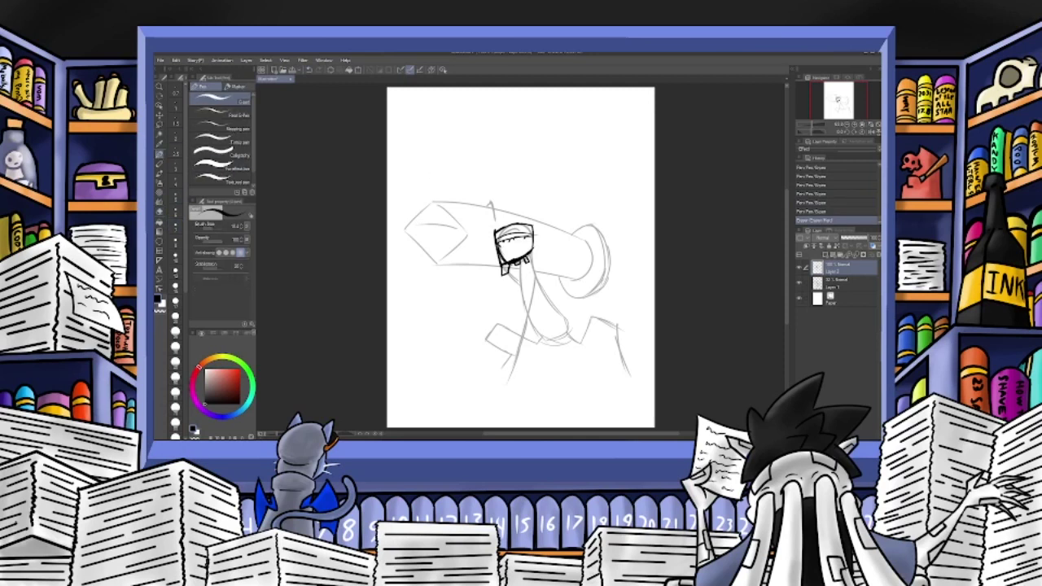
pyautogui.moveTo(500, 244)
pyautogui.mouseDown()
pyautogui.moveTo(523, 244)
pyautogui.moveTo(507, 234)
pyautogui.moveTo(519, 233)
pyautogui.mouseUp()
pyautogui.moveTo(514, 243); pyautogui.dragTo(520, 247)
# Draw the slim torso with its jagged lower edge and the long front limb ending in sharp claws.
pyautogui.moveTo(533, 245)
pyautogui.mouseDown()
pyautogui.moveTo(537, 258)
pyautogui.moveTo(517, 266)
pyautogui.moveTo(521, 325)
pyautogui.mouseUp()
pyautogui.moveTo(517, 283)
pyautogui.mouseDown()
pyautogui.moveTo(523, 327)
pyautogui.moveTo(540, 332)
pyautogui.mouseUp()
pyautogui.moveTo(538, 257); pyautogui.dragTo(571, 314)
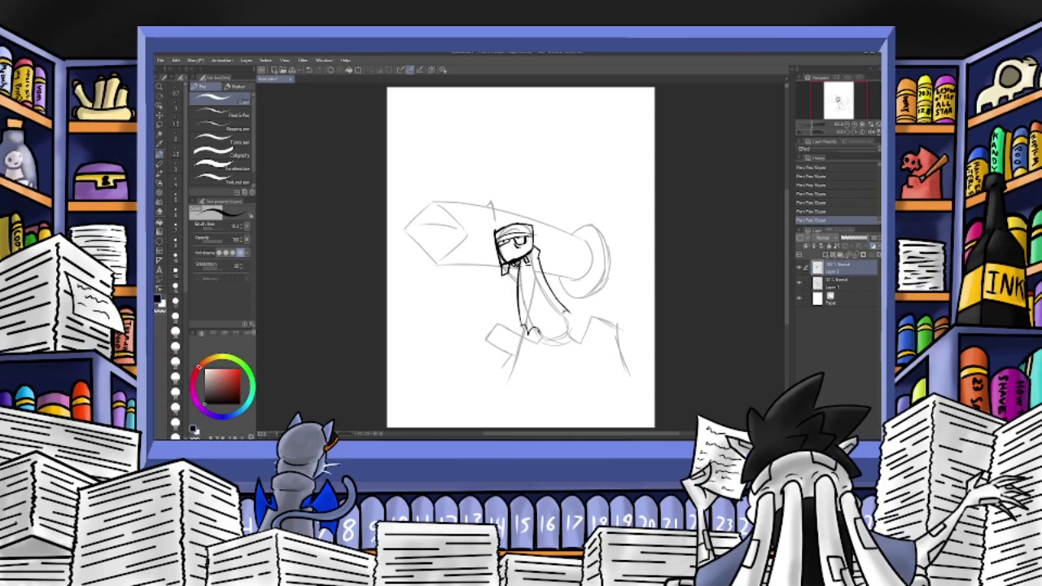
pyautogui.moveTo(534, 267); pyautogui.dragTo(557, 329)
pyautogui.moveTo(544, 320); pyautogui.dragTo(550, 334)
pyautogui.moveTo(534, 266); pyautogui.dragTo(499, 381)
pyautogui.moveTo(534, 266)
pyautogui.mouseDown()
pyautogui.moveTo(544, 295)
pyautogui.moveTo(518, 378)
pyautogui.moveTo(501, 383)
pyautogui.moveTo(526, 387)
pyautogui.moveTo(522, 374)
pyautogui.moveTo(481, 388)
pyautogui.moveTo(503, 388)
pyautogui.moveTo(494, 411)
pyautogui.moveTo(510, 388)
pyautogui.moveTo(497, 397)
pyautogui.moveTo(524, 392)
pyautogui.moveTo(535, 406)
pyautogui.mouseUp()
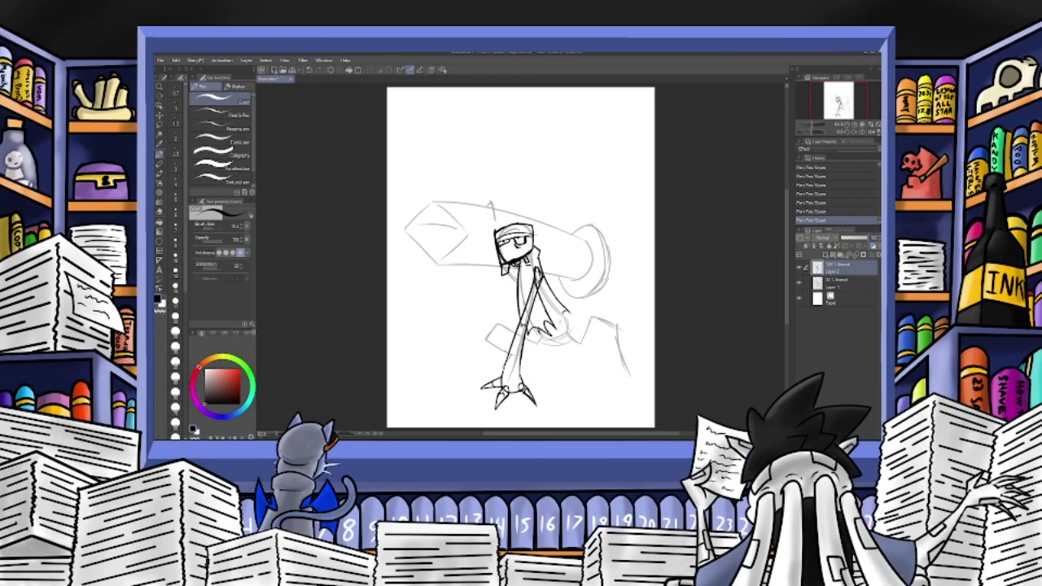
# Extend the torso's ragged hem with spiky points and draw the detail lines at its rear edge.
pyautogui.moveTo(534, 327)
pyautogui.mouseDown()
pyautogui.moveTo(557, 346)
pyautogui.moveTo(572, 327)
pyautogui.mouseUp()
pyautogui.moveTo(540, 281); pyautogui.dragTo(566, 338)
pyautogui.moveTo(522, 347)
pyautogui.mouseDown()
pyautogui.moveTo(544, 337)
pyautogui.moveTo(562, 345)
pyautogui.moveTo(571, 330)
pyautogui.moveTo(560, 346)
pyautogui.mouseUp()
pyautogui.moveTo(573, 340)
pyautogui.mouseDown()
pyautogui.moveTo(558, 355)
pyautogui.moveTo(568, 355)
pyautogui.mouseUp()
pyautogui.moveTo(558, 348); pyautogui.dragTo(567, 358)
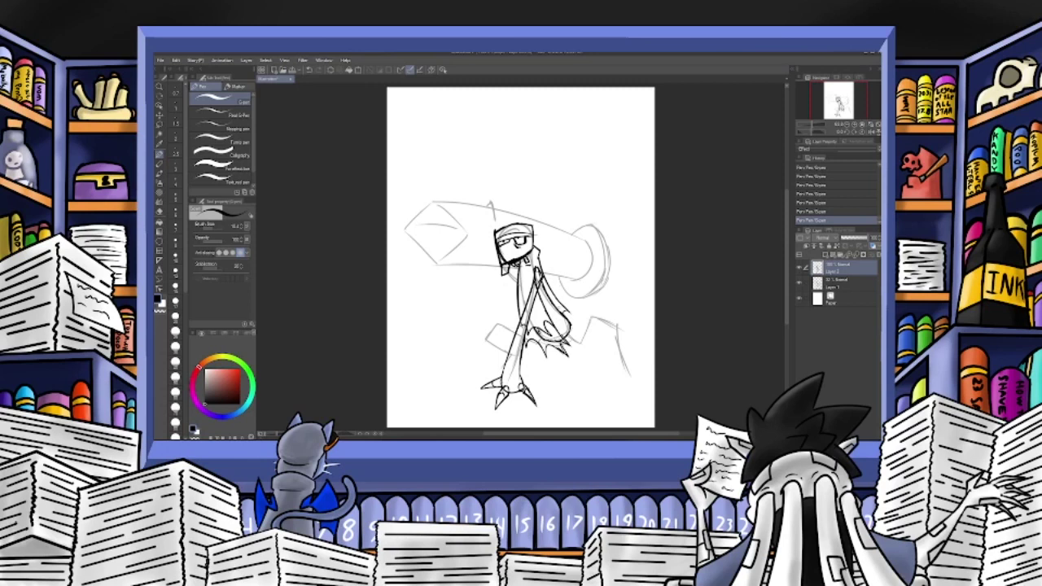
pyautogui.moveTo(549, 304)
pyautogui.mouseDown()
pyautogui.moveTo(552, 325)
pyautogui.moveTo(572, 317)
pyautogui.moveTo(583, 328)
pyautogui.moveTo(561, 312)
pyautogui.moveTo(565, 327)
pyautogui.mouseUp()
# Enlarge the eraser and remove the overlapping lines inside the ragged hem, keeping the outer spikes.
pyautogui.click(160, 212)
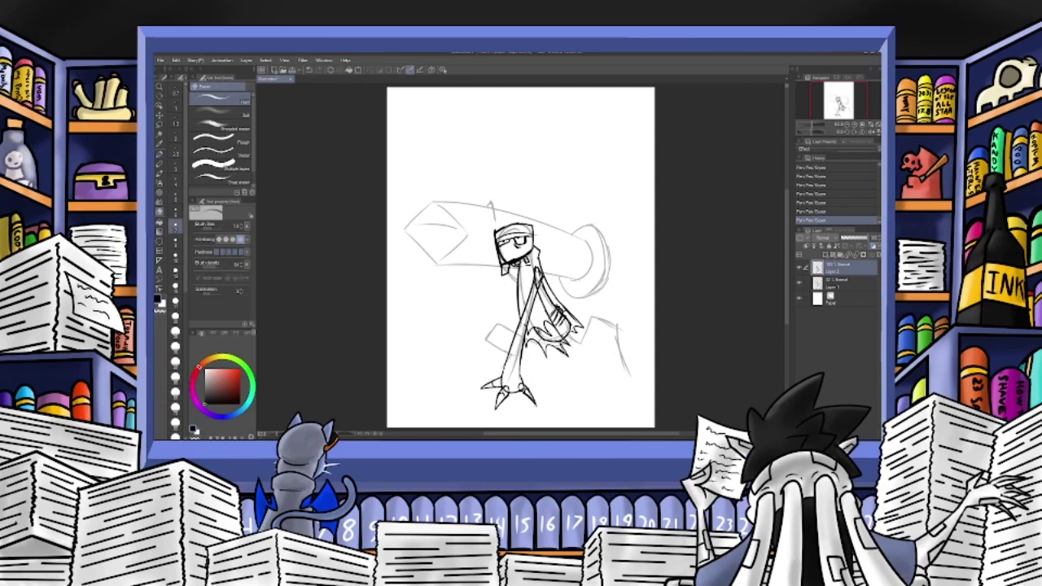
pyautogui.click(487, 300)
pyautogui.click(242, 224)
pyautogui.click(242, 224)
pyautogui.click(242, 224)
pyautogui.moveTo(528, 327)
pyautogui.mouseDown()
pyautogui.moveTo(551, 339)
pyautogui.moveTo(548, 325)
pyautogui.mouseUp()
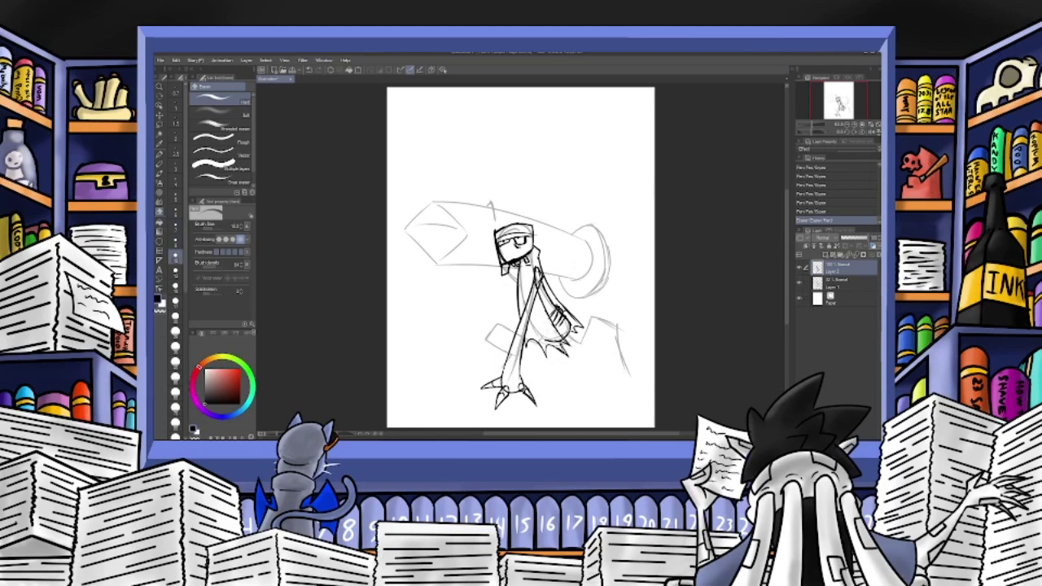
pyautogui.moveTo(542, 339); pyautogui.dragTo(553, 341)
pyautogui.press('p')
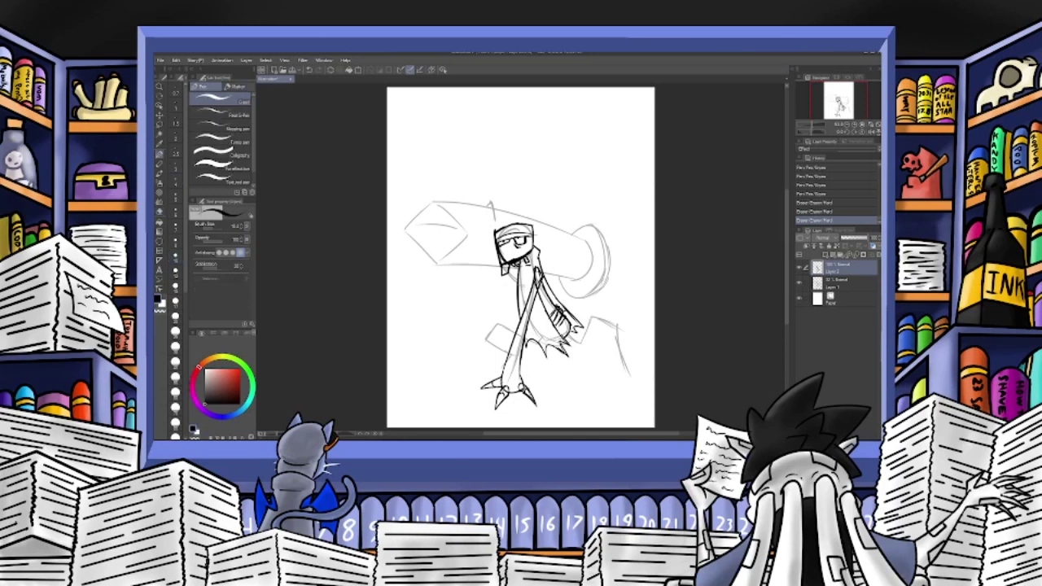
# Add small details to the torso front, then draw spiky hair above and behind the headband and a small forehead mark.
pyautogui.moveTo(524, 286); pyautogui.dragTo(542, 331)
pyautogui.moveTo(496, 234)
pyautogui.mouseDown()
pyautogui.moveTo(494, 219)
pyautogui.moveTo(547, 215)
pyautogui.mouseUp()
pyautogui.hotkey('ctrl', 'z')
pyautogui.moveTo(534, 222)
pyautogui.mouseDown()
pyautogui.moveTo(546, 216)
pyautogui.moveTo(533, 232)
pyautogui.moveTo(545, 245)
pyautogui.moveTo(537, 244)
pyautogui.mouseUp()
pyautogui.moveTo(536, 244)
pyautogui.mouseDown()
pyautogui.moveTo(542, 250)
pyautogui.moveTo(533, 245)
pyautogui.mouseUp()
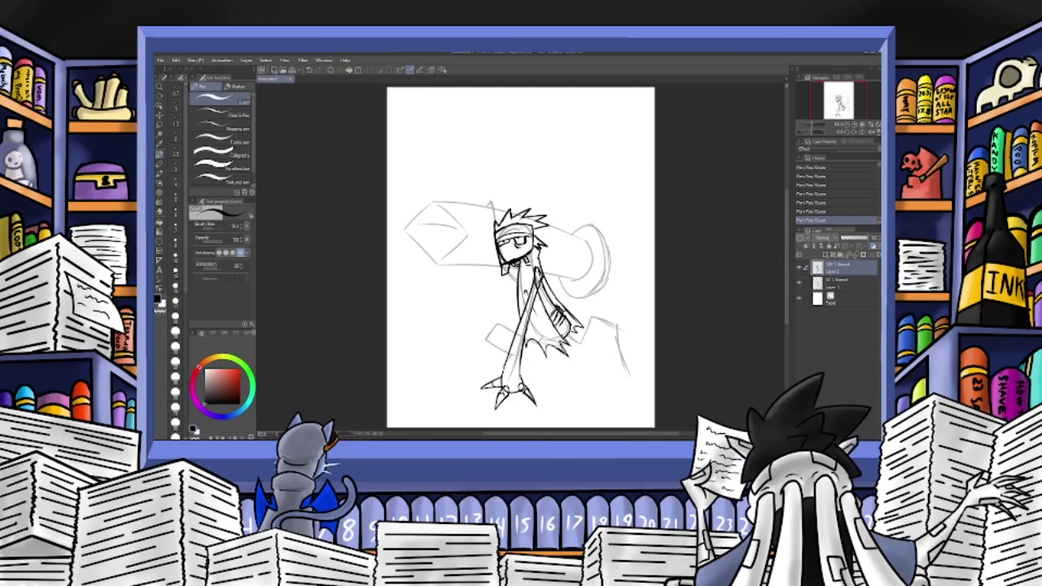
pyautogui.moveTo(509, 228)
pyautogui.mouseDown()
pyautogui.moveTo(515, 234)
pyautogui.moveTo(493, 214)
pyautogui.moveTo(510, 234)
pyautogui.mouseUp()
# Draw the bent forward arm under the cylinder and a teardrop shape rising above the cylinder in front of the head.
pyautogui.moveTo(513, 283); pyautogui.dragTo(480, 285)
pyautogui.doubleClick(310, 70)
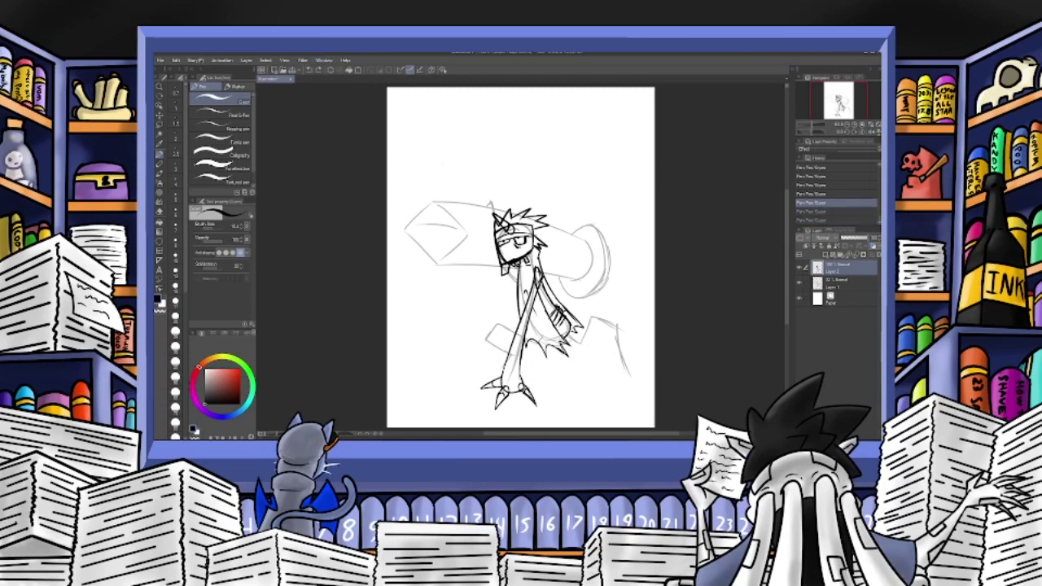
pyautogui.moveTo(519, 273)
pyautogui.mouseDown()
pyautogui.moveTo(483, 286)
pyautogui.moveTo(468, 265)
pyautogui.mouseUp()
pyautogui.moveTo(456, 202)
pyautogui.mouseDown()
pyautogui.moveTo(474, 175)
pyautogui.moveTo(485, 222)
pyautogui.mouseUp()
pyautogui.moveTo(474, 175); pyautogui.dragTo(480, 227)
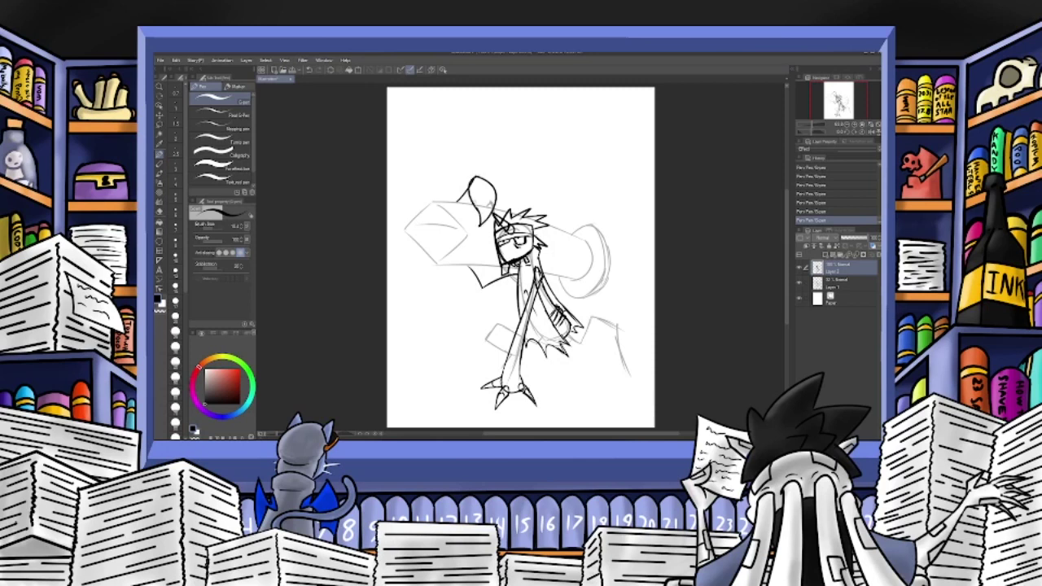
pyautogui.moveTo(489, 276)
pyautogui.mouseDown()
pyautogui.moveTo(481, 285)
pyautogui.moveTo(504, 272)
pyautogui.mouseUp()
pyautogui.moveTo(518, 277); pyautogui.dragTo(509, 292)
pyautogui.hotkey('ctrl', 'z')
pyautogui.hotkey('ctrl', 'z')
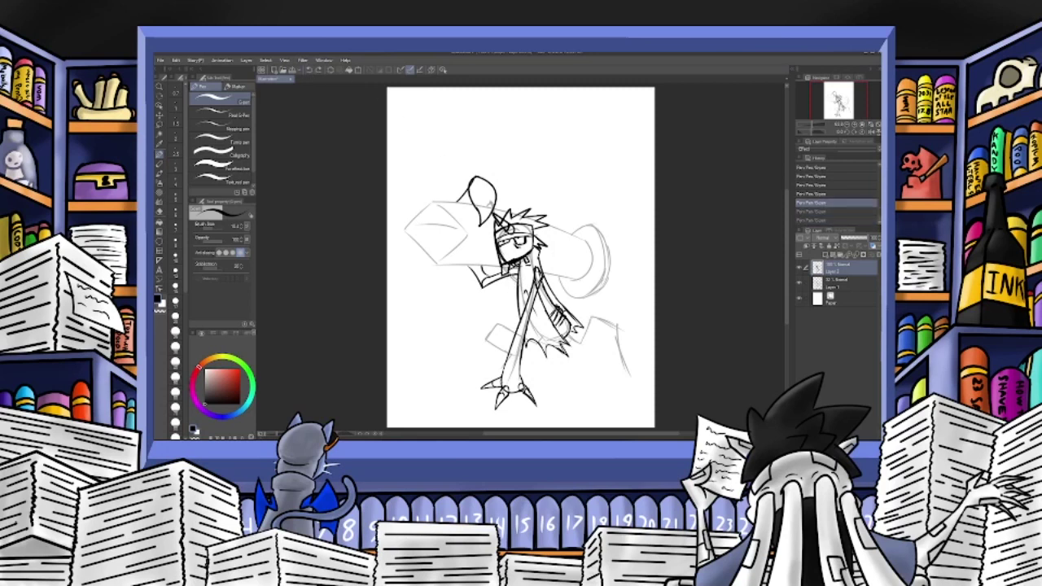
pyautogui.hotkey('ctrl', 'y')
pyautogui.hotkey('ctrl', 'y')
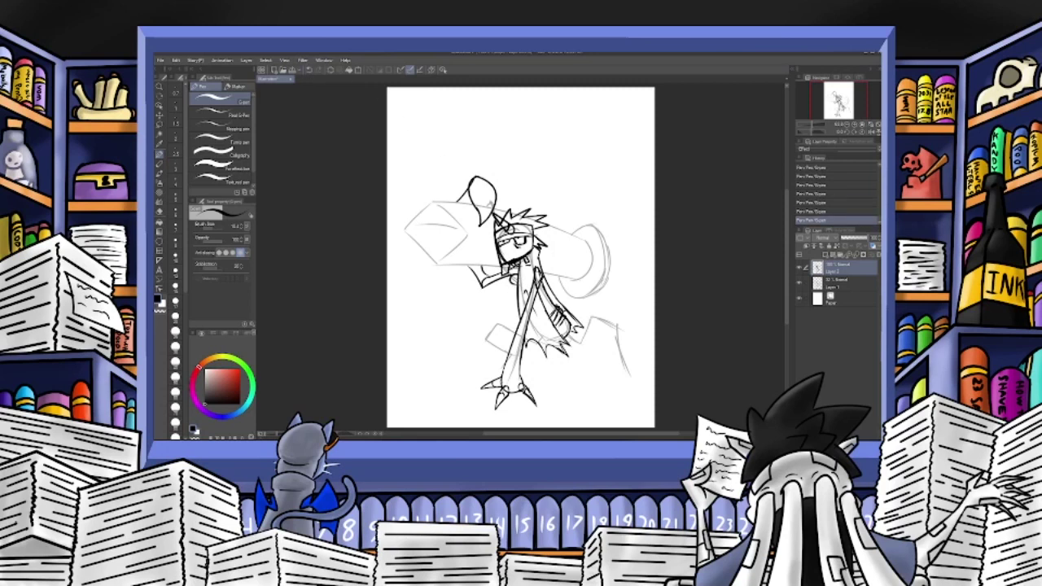
# Draw a second rounded shape above the hair and the cylinder's upper edge behind the head.
pyautogui.moveTo(514, 214)
pyautogui.mouseDown()
pyautogui.moveTo(517, 186)
pyautogui.moveTo(539, 213)
pyautogui.moveTo(517, 192)
pyautogui.moveTo(535, 218)
pyautogui.moveTo(507, 211)
pyautogui.moveTo(591, 248)
pyautogui.mouseUp()
pyautogui.click(309, 69)
pyautogui.click(309, 69)
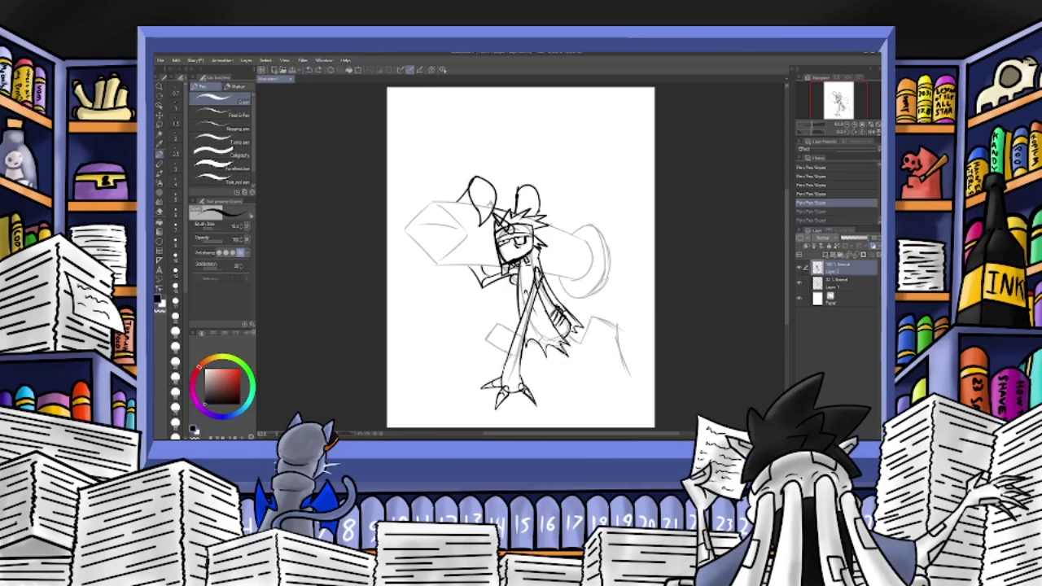
pyautogui.hotkey('ctrl', 'y')
pyautogui.hotkey('ctrl', 'y')
pyautogui.moveTo(475, 205)
pyautogui.mouseDown()
pyautogui.moveTo(415, 197)
pyautogui.moveTo(389, 216)
pyautogui.moveTo(437, 267)
pyautogui.mouseUp()
pyautogui.click(309, 70)
pyautogui.click(310, 70)
pyautogui.click(309, 70)
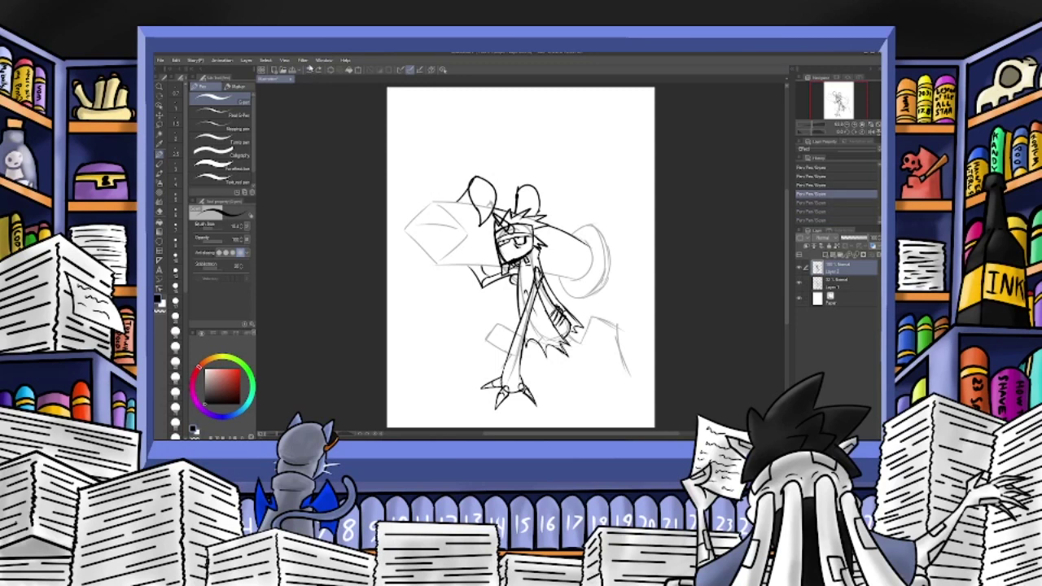
# Draw the cylinder's sharp diamond-shaped tip and the upper edge running from it to the teardrop shape.
pyautogui.moveTo(389, 233); pyautogui.dragTo(441, 201)
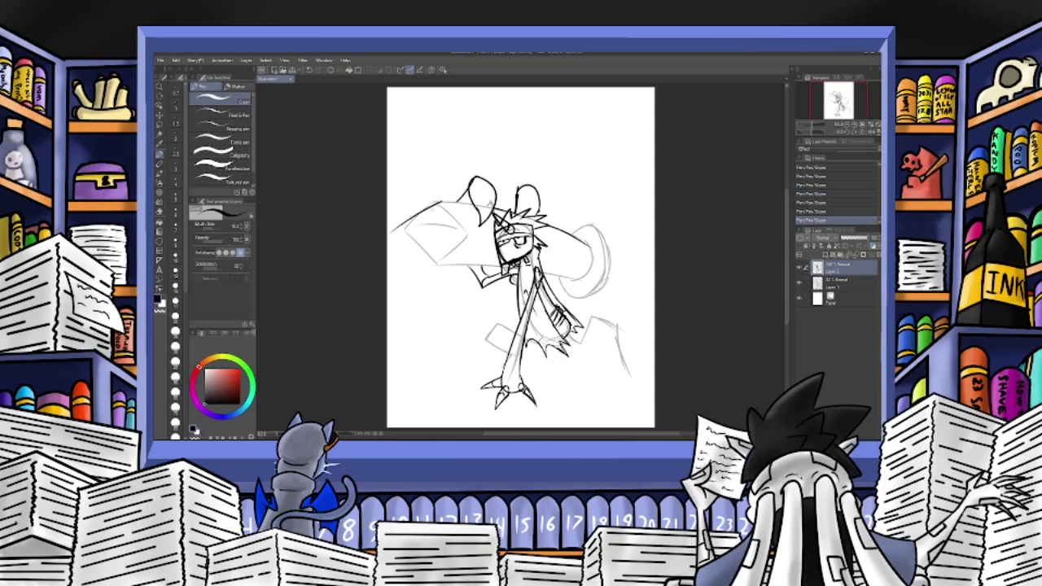
pyautogui.moveTo(389, 233); pyautogui.dragTo(437, 262)
pyautogui.moveTo(441, 201)
pyautogui.mouseDown()
pyautogui.moveTo(470, 234)
pyautogui.moveTo(438, 266)
pyautogui.mouseUp()
pyautogui.moveTo(441, 200); pyautogui.dragTo(475, 208)
pyautogui.click(321, 70)
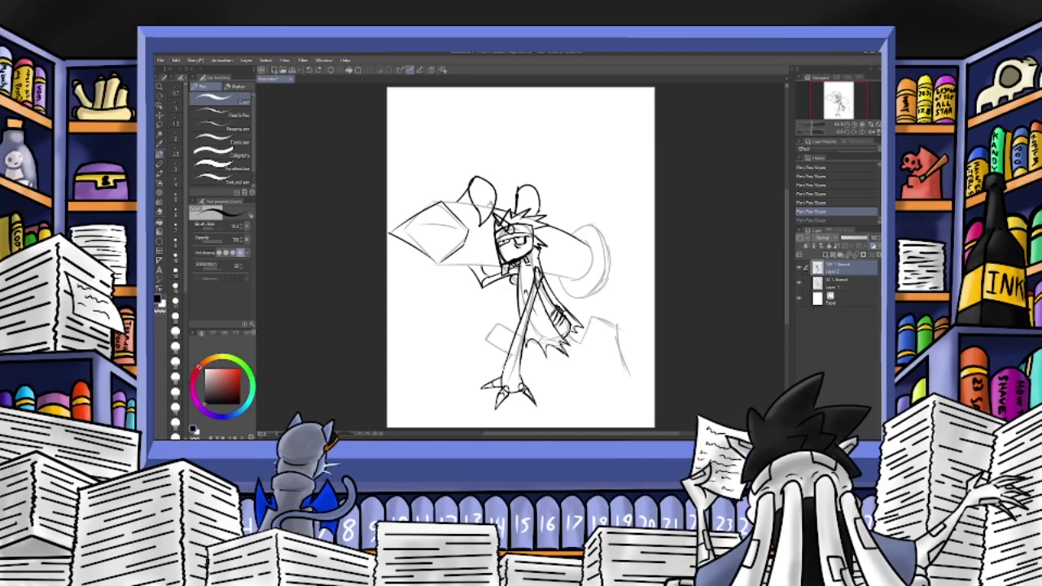
pyautogui.moveTo(443, 202); pyautogui.dragTo(475, 206)
pyautogui.click(309, 70)
pyautogui.hotkey('ctrl', 'y')
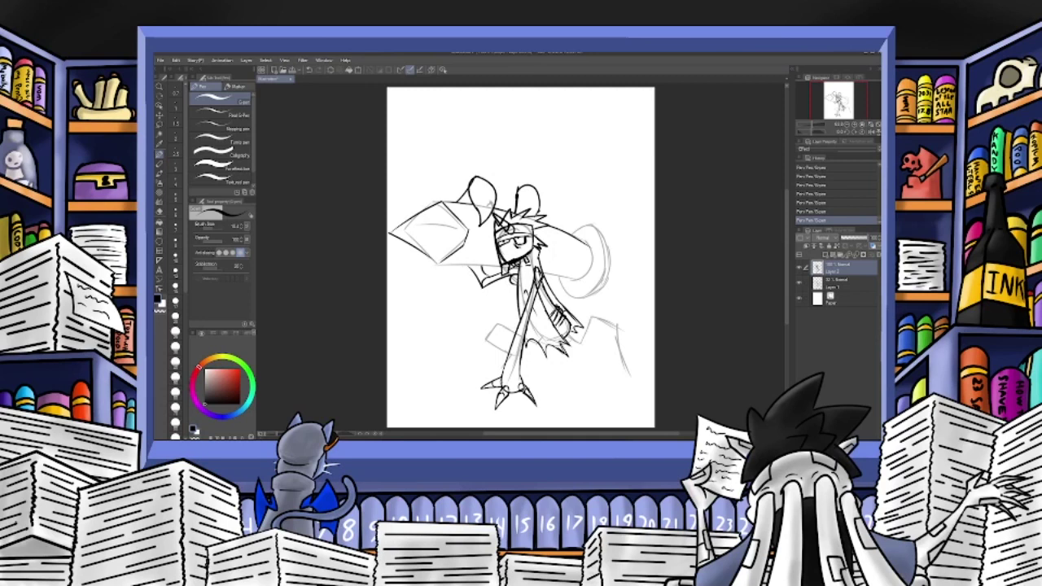
# Draw the cylinder's lower edge from the pointed tip past the character's chin to the rear end.
pyautogui.moveTo(437, 263); pyautogui.dragTo(498, 266)
pyautogui.moveTo(435, 266); pyautogui.dragTo(498, 269)
pyautogui.hotkey('ctrl', 'z')
pyautogui.hotkey('ctrl', 'z')
pyautogui.moveTo(436, 262); pyautogui.dragTo(493, 266)
pyautogui.click(309, 71)
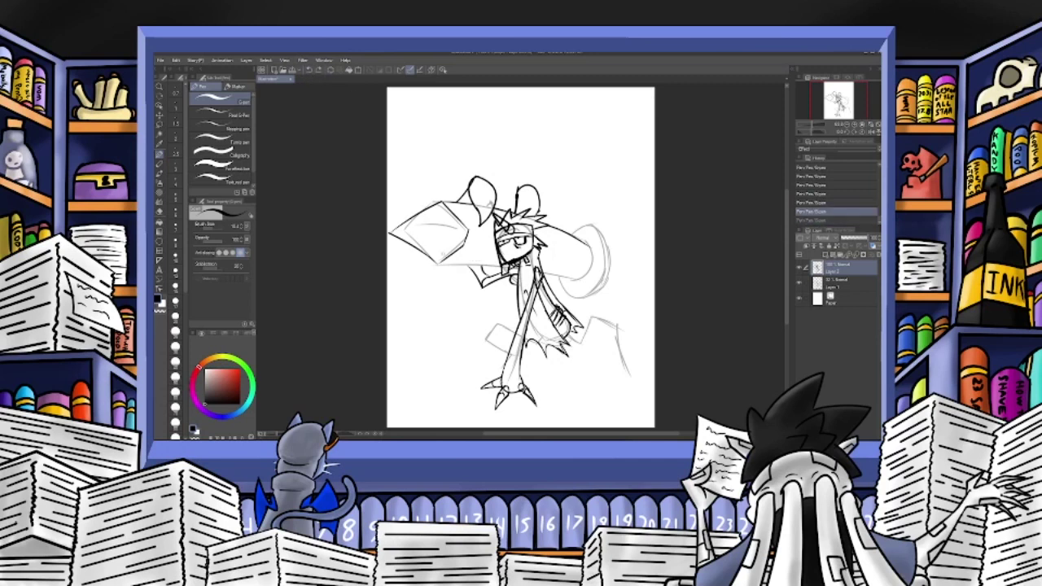
pyautogui.hotkey('ctrl', 'y')
pyautogui.moveTo(461, 264); pyautogui.dragTo(577, 281)
pyautogui.hotkey('ctrl', 'y')
# Draw the cylinder's rounded rear end and the thick curved ring around it.
pyautogui.moveTo(586, 244)
pyautogui.mouseDown()
pyautogui.moveTo(593, 269)
pyautogui.moveTo(573, 281)
pyautogui.mouseUp()
pyautogui.moveTo(576, 232)
pyautogui.mouseDown()
pyautogui.moveTo(609, 259)
pyautogui.moveTo(559, 278)
pyautogui.mouseUp()
pyautogui.moveTo(594, 234)
pyautogui.mouseDown()
pyautogui.moveTo(604, 250)
pyautogui.moveTo(583, 290)
pyautogui.mouseUp()
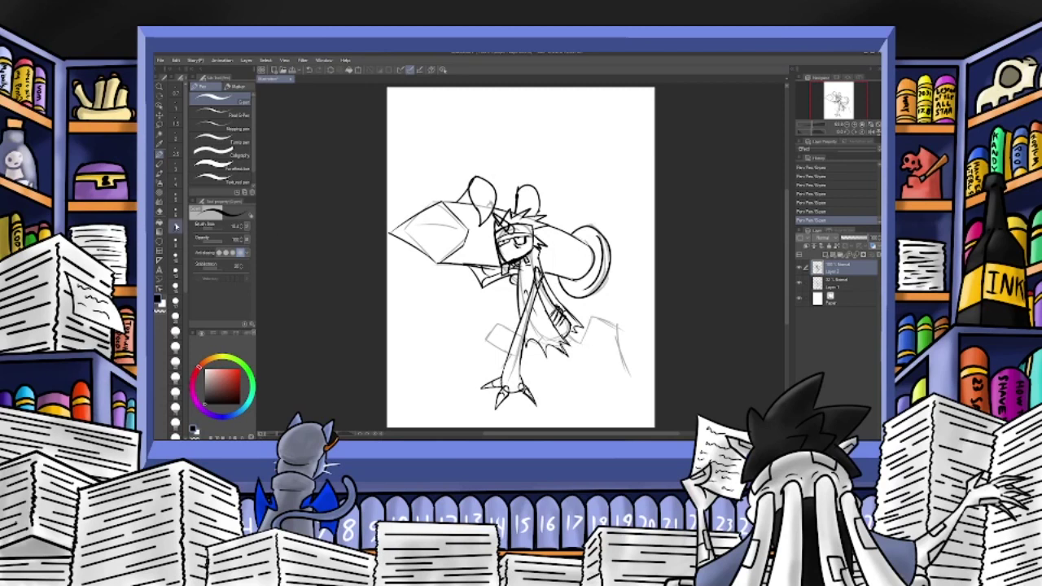
# Erase the hair spikes along the back of the character's head, beside the eye.
pyautogui.press('e')
pyautogui.click(242, 225)
pyautogui.click(243, 225)
pyautogui.click(242, 223)
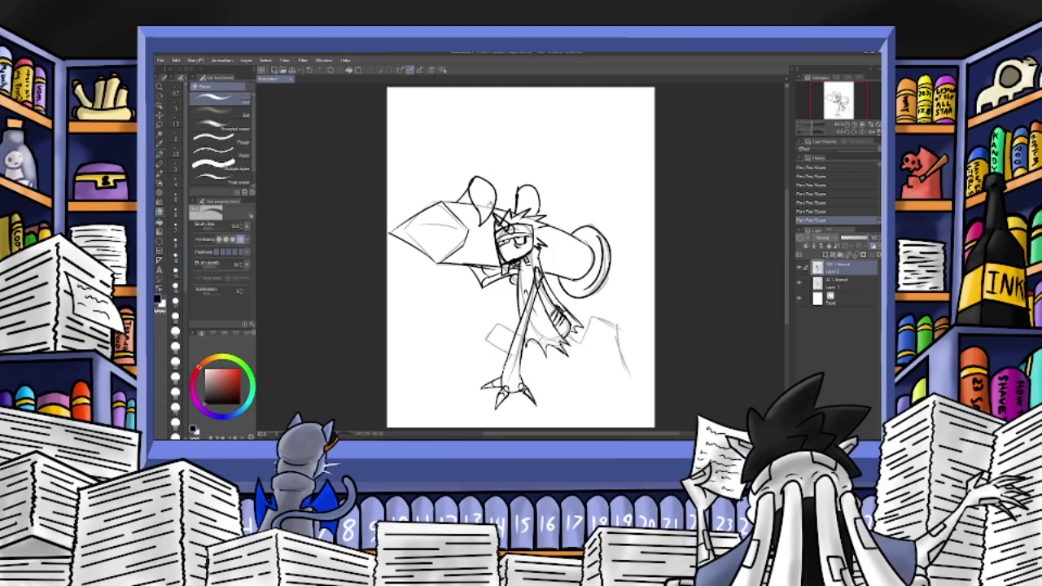
pyautogui.moveTo(535, 236); pyautogui.dragTo(542, 242)
pyautogui.click(310, 71)
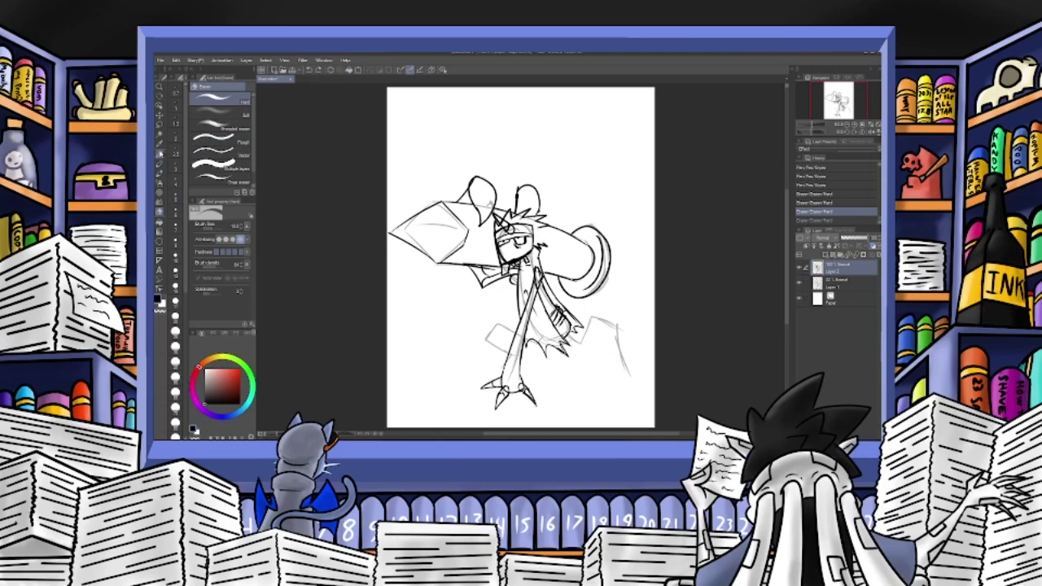
# Redraw the jagged hair spikes down the back of the character's head with the pen.
pyautogui.press('p')
pyautogui.moveTo(537, 228); pyautogui.dragTo(547, 247)
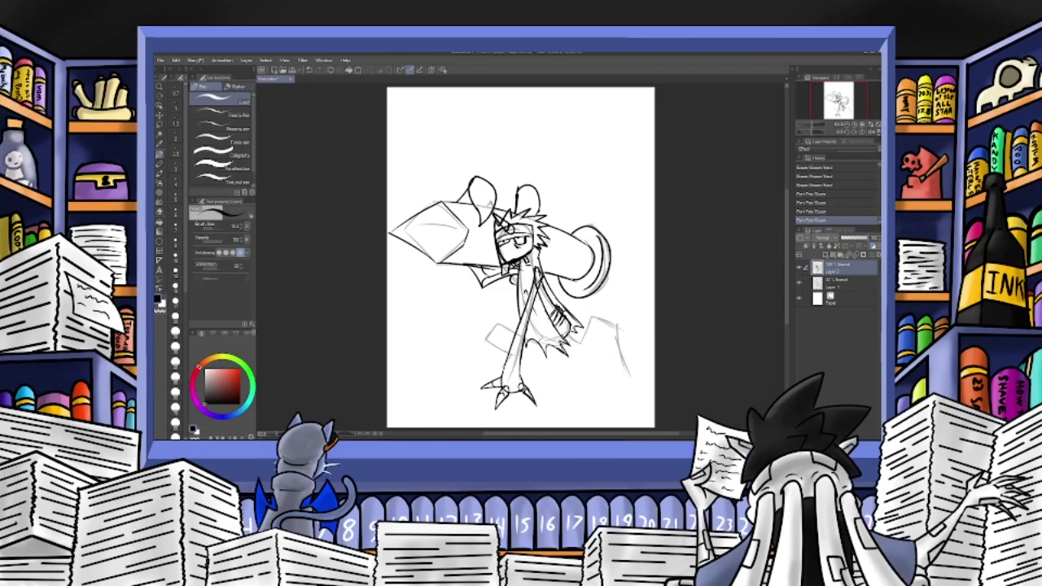
pyautogui.click(310, 70)
pyautogui.click(310, 71)
pyautogui.click(310, 70)
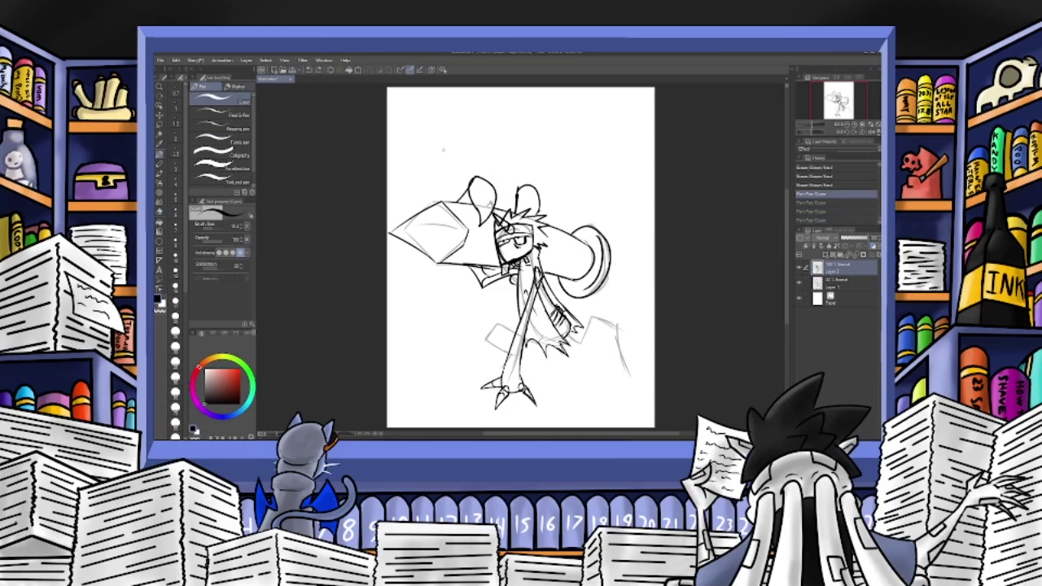
pyautogui.moveTo(508, 228)
pyautogui.mouseDown()
pyautogui.moveTo(546, 246)
pyautogui.moveTo(537, 249)
pyautogui.mouseUp()
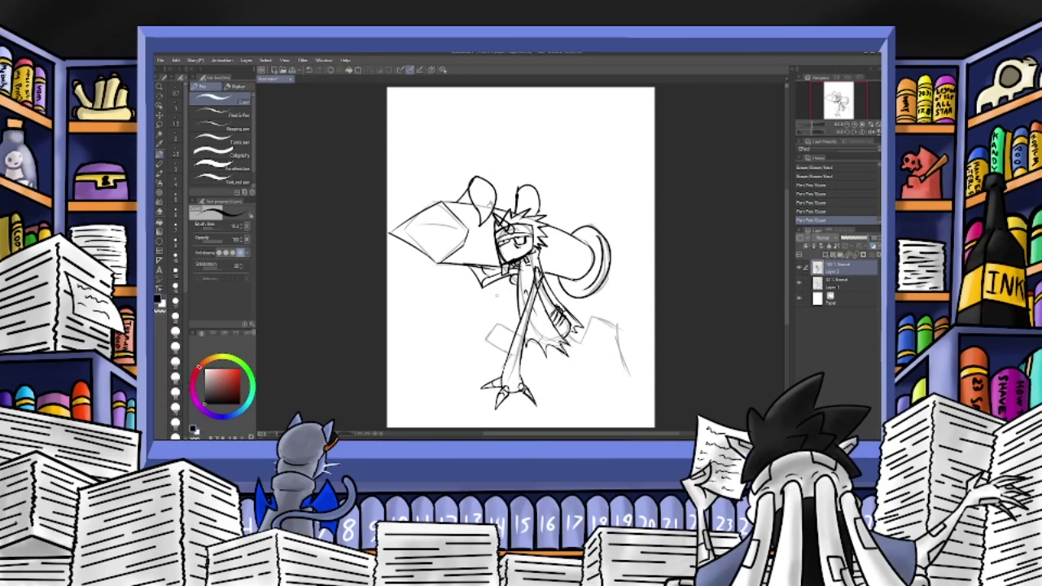
# Draw the jointed limb in front of the clawed leg and the long pointed limb below the torn hem.
pyautogui.moveTo(491, 317)
pyautogui.mouseDown()
pyautogui.moveTo(514, 326)
pyautogui.moveTo(478, 338)
pyautogui.moveTo(504, 357)
pyautogui.moveTo(480, 373)
pyautogui.moveTo(506, 356)
pyautogui.moveTo(484, 337)
pyautogui.moveTo(516, 338)
pyautogui.mouseUp()
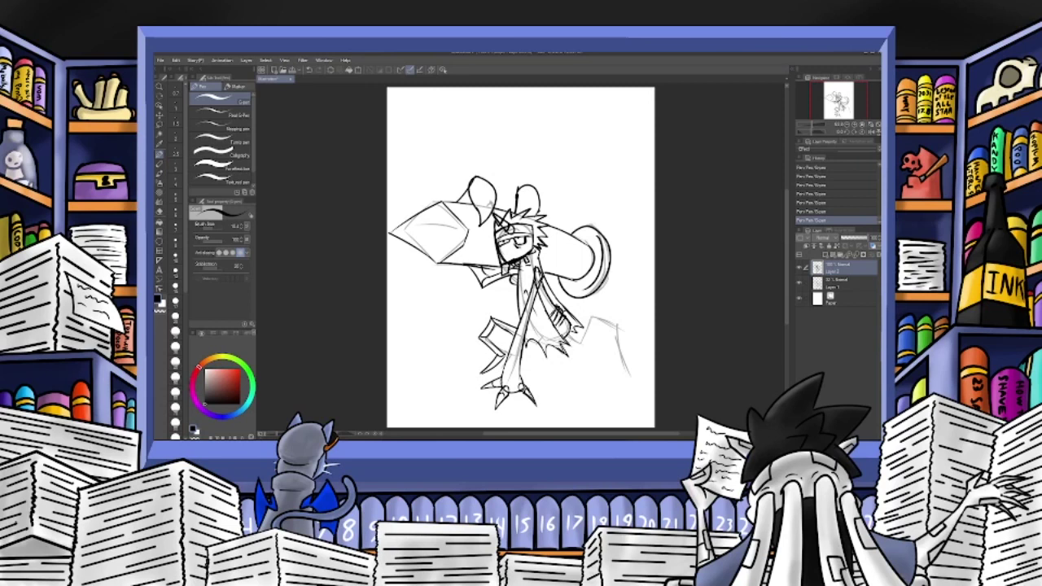
pyautogui.moveTo(556, 348)
pyautogui.mouseDown()
pyautogui.moveTo(565, 366)
pyautogui.moveTo(576, 341)
pyautogui.moveTo(589, 355)
pyautogui.moveTo(598, 402)
pyautogui.mouseUp()
pyautogui.moveTo(562, 355)
pyautogui.mouseDown()
pyautogui.moveTo(576, 365)
pyautogui.moveTo(576, 350)
pyautogui.moveTo(585, 355)
pyautogui.moveTo(598, 408)
pyautogui.mouseUp()
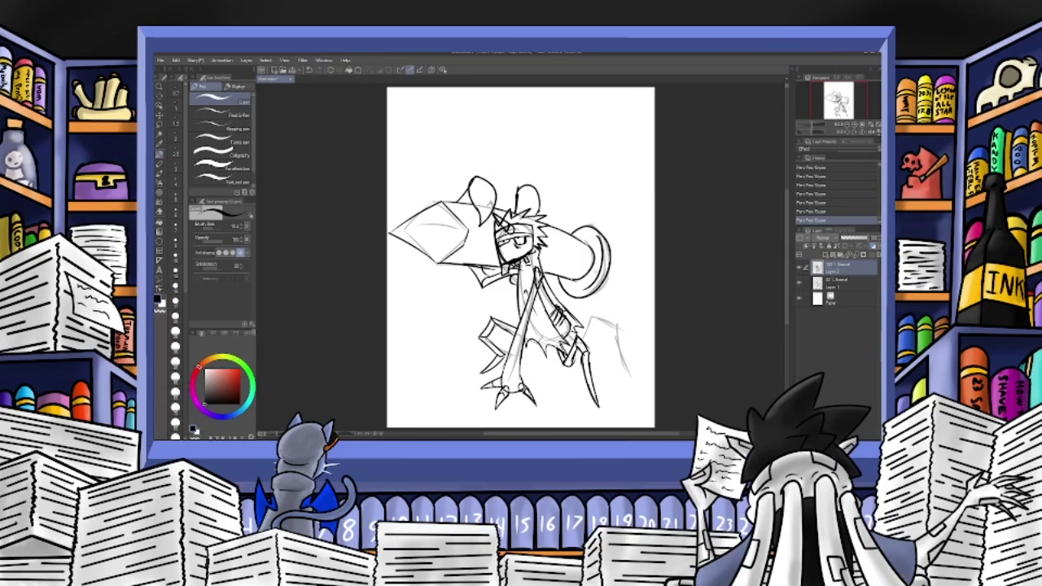
# Draw the outermost bent limb with its hooked claw behind the body and erase the stray overlap near its base.
pyautogui.moveTo(575, 337)
pyautogui.mouseDown()
pyautogui.moveTo(612, 316)
pyautogui.moveTo(627, 335)
pyautogui.mouseUp()
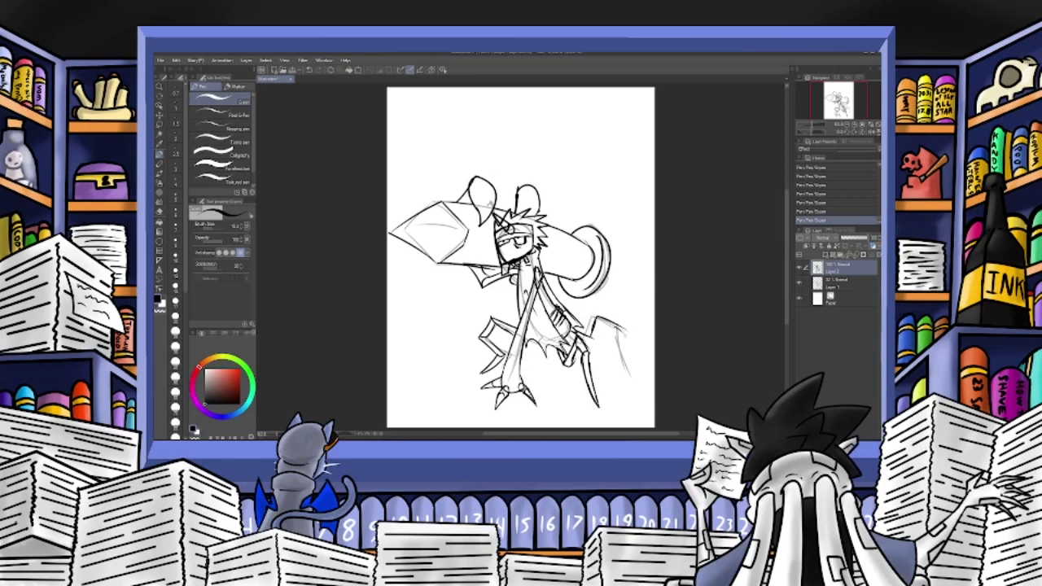
pyautogui.click(308, 71)
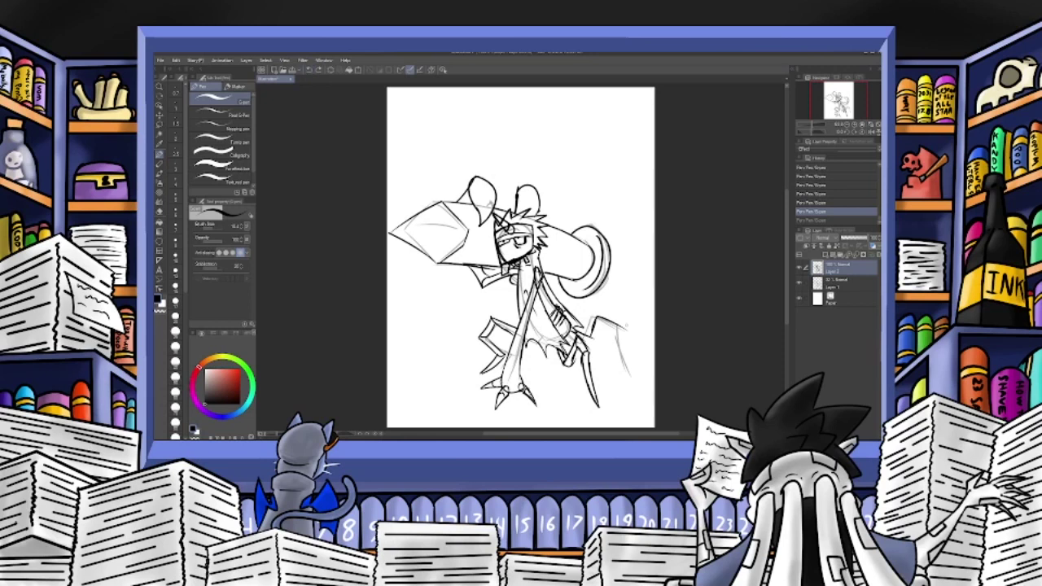
pyautogui.moveTo(626, 329)
pyautogui.mouseDown()
pyautogui.moveTo(633, 360)
pyautogui.moveTo(621, 379)
pyautogui.moveTo(626, 363)
pyautogui.mouseUp()
pyautogui.moveTo(595, 318)
pyautogui.mouseDown()
pyautogui.moveTo(626, 341)
pyautogui.moveTo(569, 341)
pyautogui.moveTo(590, 347)
pyautogui.mouseUp()
pyautogui.hotkey('ctrl', 'z')
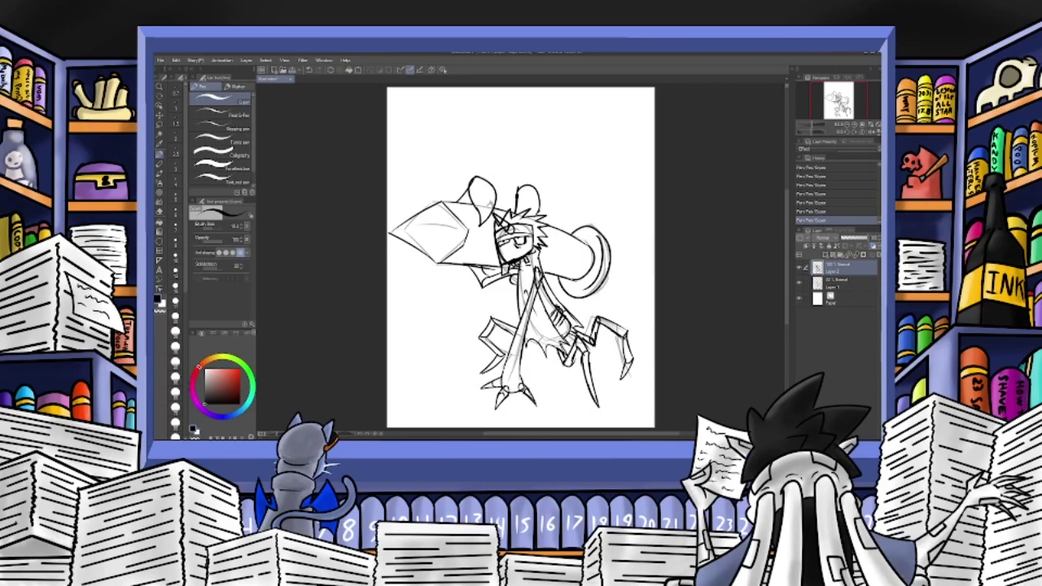
pyautogui.press('e')
pyautogui.moveTo(589, 337); pyautogui.dragTo(592, 345)
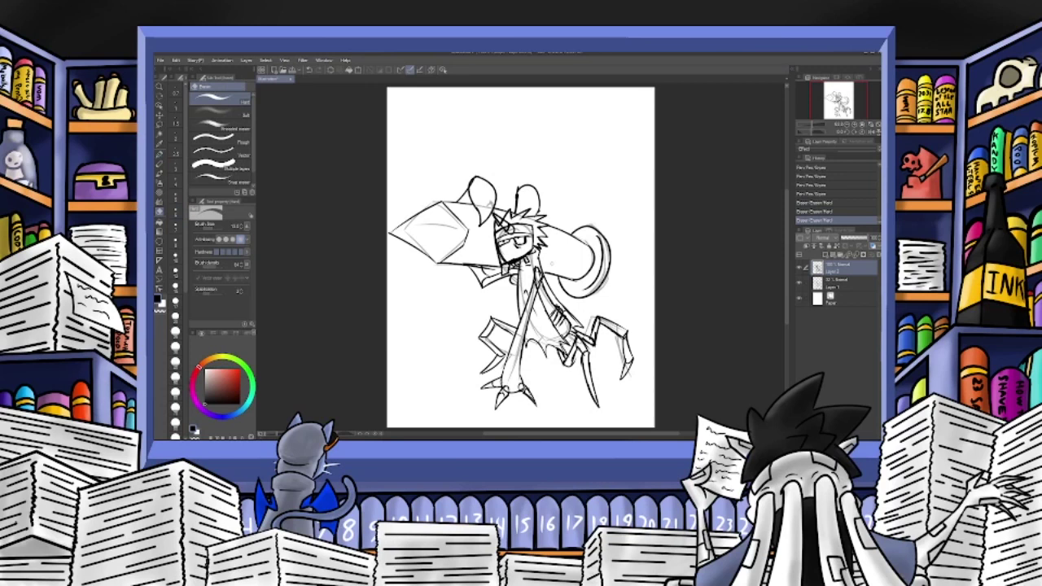
# Draw a spike beside the rounded shape above the hair and add ridge lines to the cylinder's pointed tip.
pyautogui.press('p')
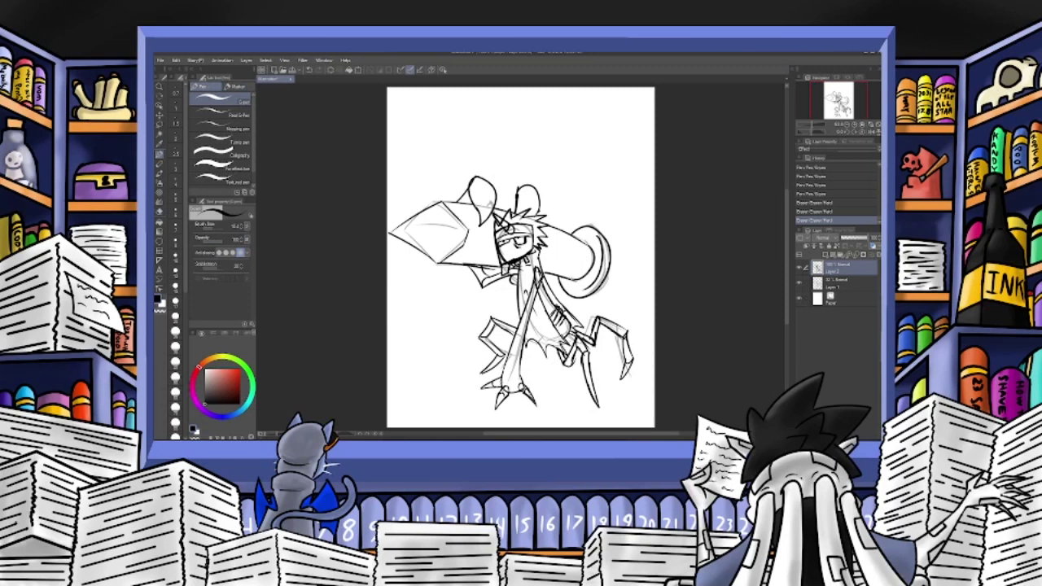
pyautogui.moveTo(518, 188)
pyautogui.mouseDown()
pyautogui.moveTo(506, 208)
pyautogui.moveTo(514, 231)
pyautogui.moveTo(518, 190)
pyautogui.moveTo(511, 202)
pyautogui.mouseUp()
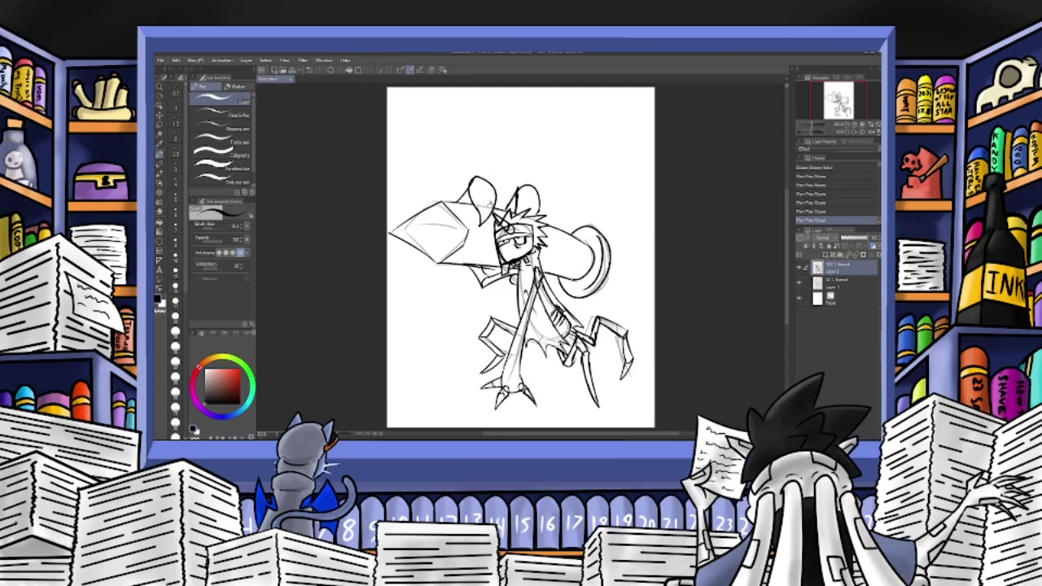
pyautogui.moveTo(461, 225)
pyautogui.mouseDown()
pyautogui.moveTo(395, 232)
pyautogui.moveTo(411, 235)
pyautogui.mouseUp()
# Shift the line drawing slightly sideways with the Move layer tool and delete the rough sketch and paper layers.
pyautogui.click(159, 115)
pyautogui.moveTo(521, 269); pyautogui.dragTo(534, 269)
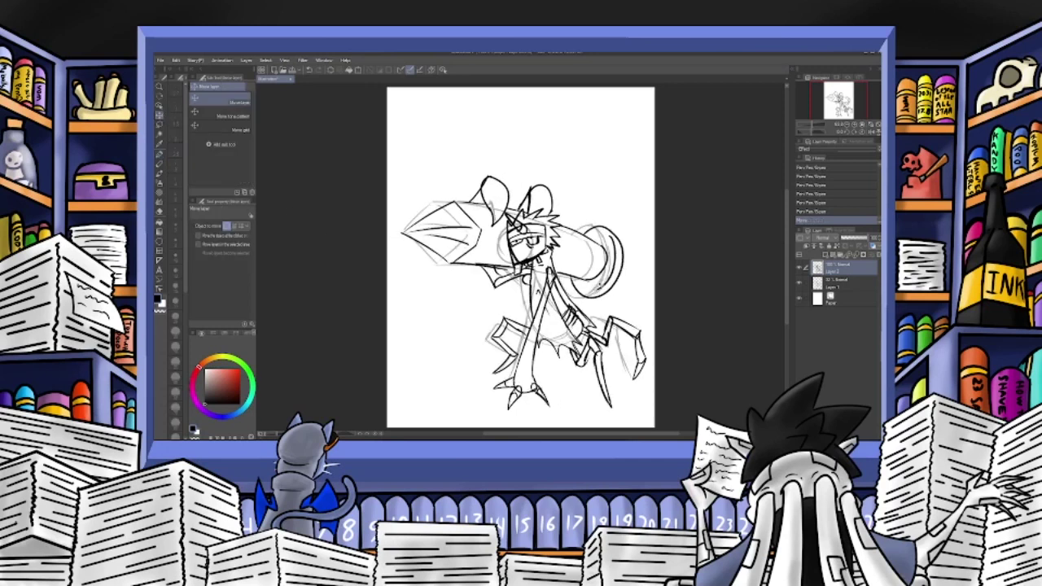
pyautogui.click(842, 288)
pyautogui.click(876, 254)
pyautogui.click(876, 255)
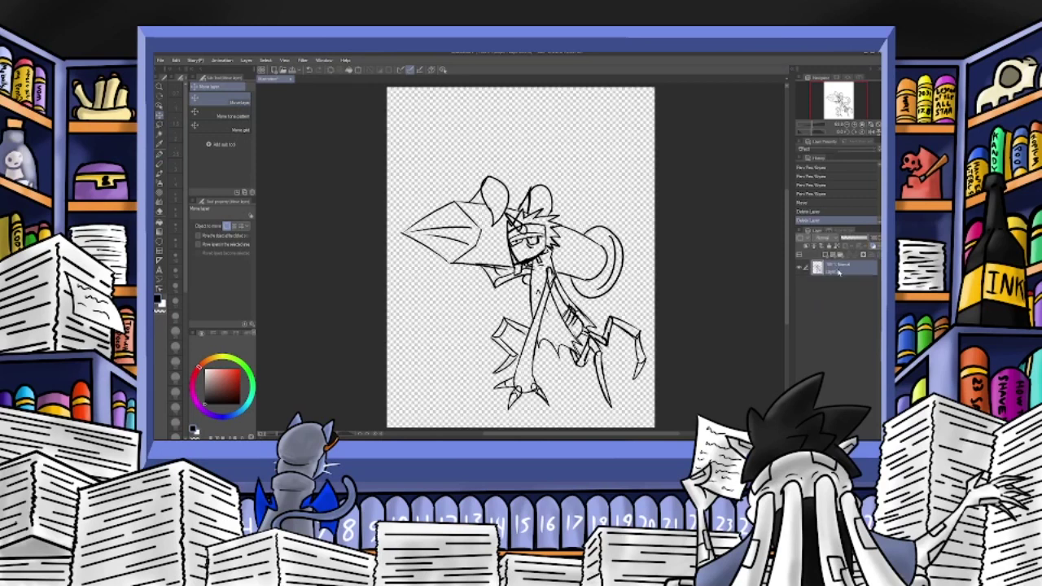
# Add a new raster layer, move the character drawing up on the canvas and select the new layer.
pyautogui.click(824, 255)
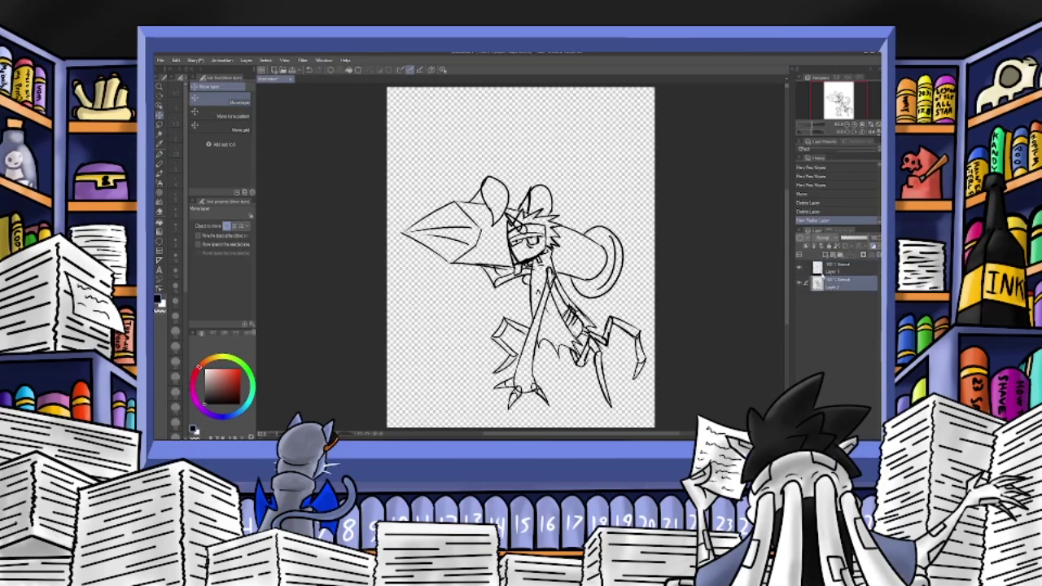
pyautogui.moveTo(522, 267); pyautogui.dragTo(516, 241)
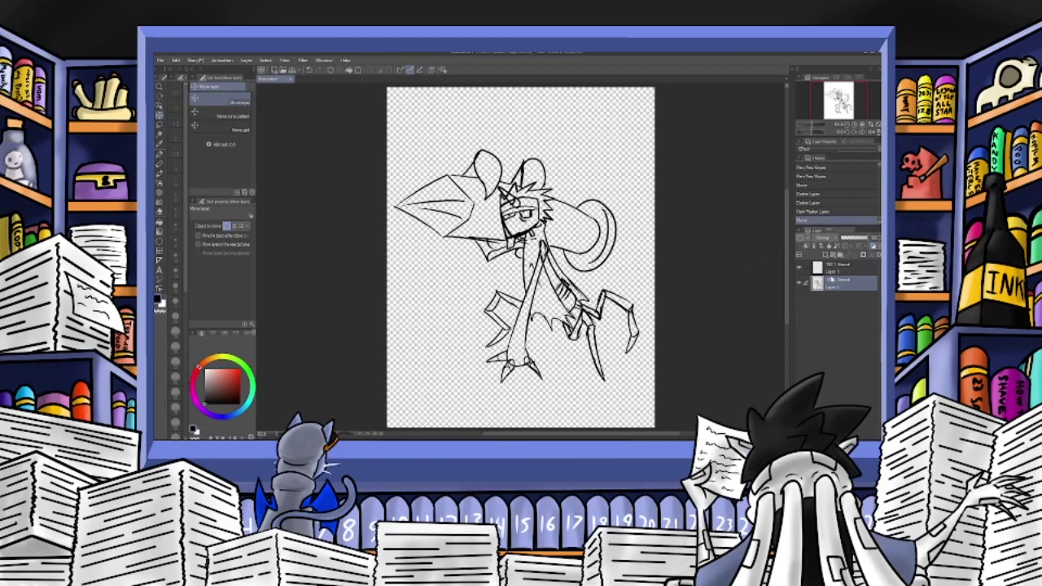
pyautogui.click(834, 269)
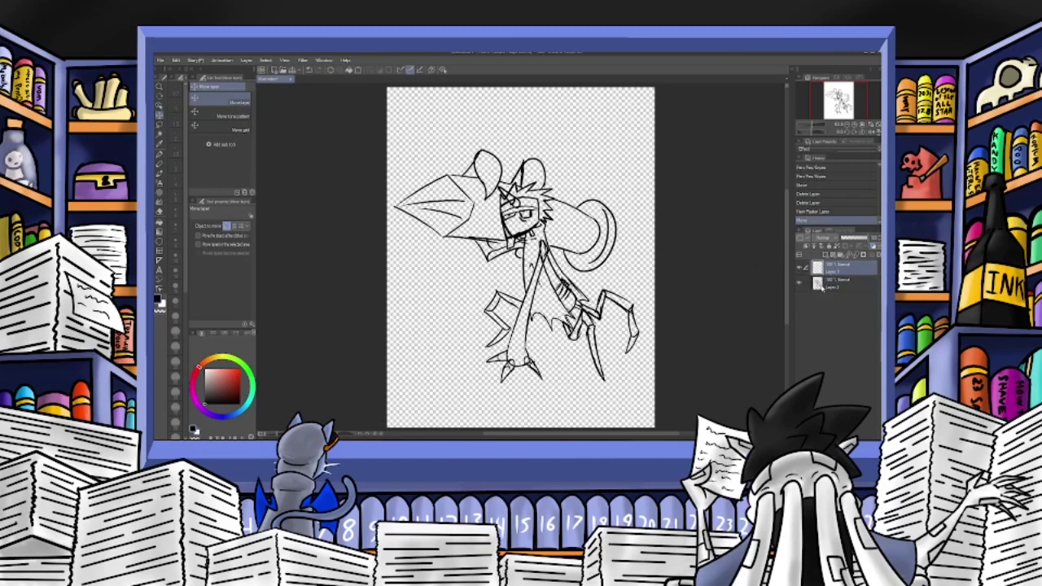
# Lower the opacity of the character drawing's layer and make the empty layer above it active.
pyautogui.click(814, 126)
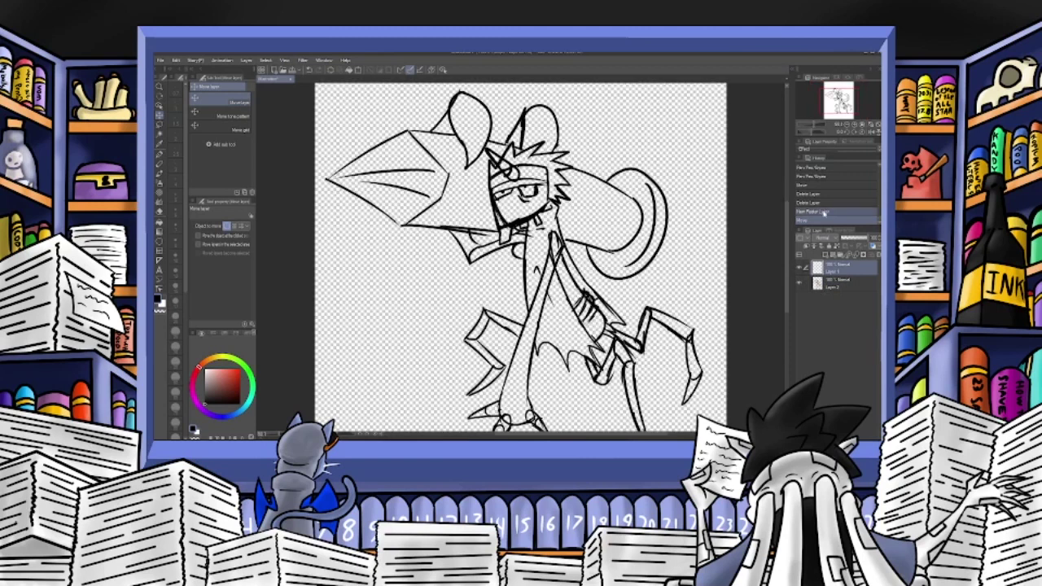
pyautogui.click(844, 283)
pyautogui.click(855, 238)
pyautogui.click(847, 269)
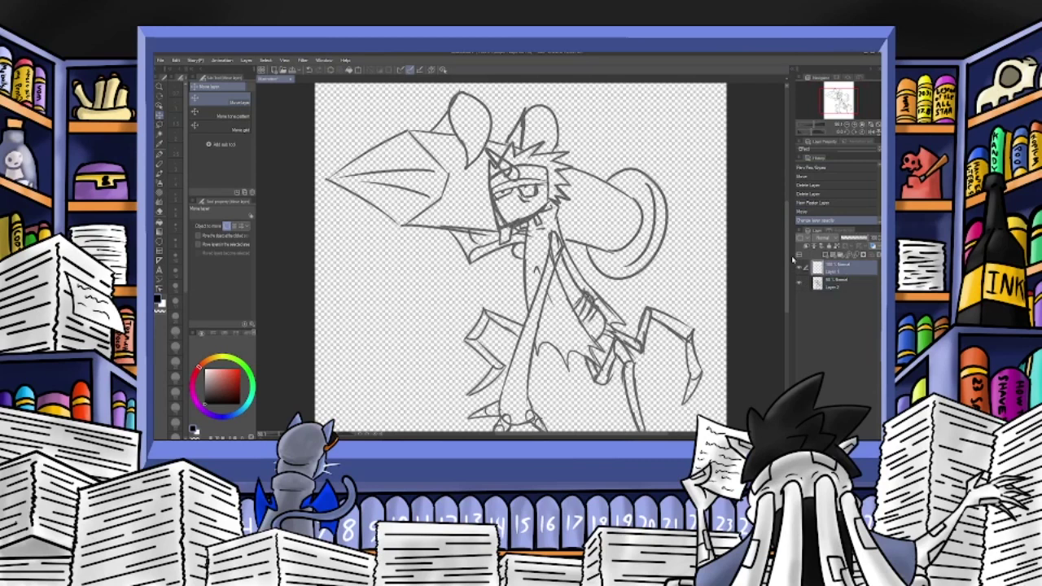
# Ink the face's front edge, the ringed horn on the forehead and the spiky hair with the pen.
pyautogui.click(160, 155)
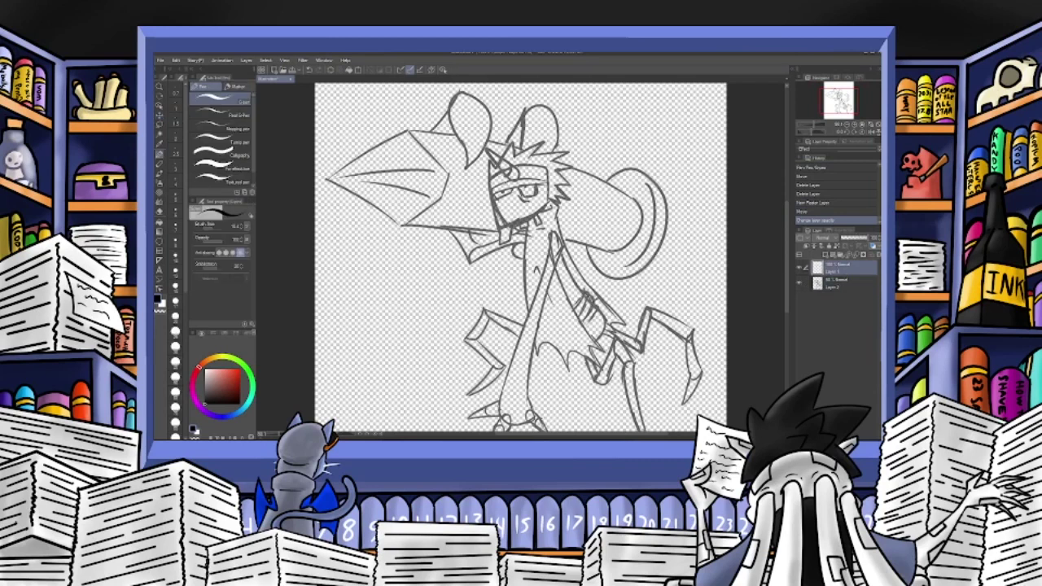
pyautogui.moveTo(498, 229)
pyautogui.mouseDown()
pyautogui.moveTo(487, 159)
pyautogui.moveTo(511, 174)
pyautogui.mouseUp()
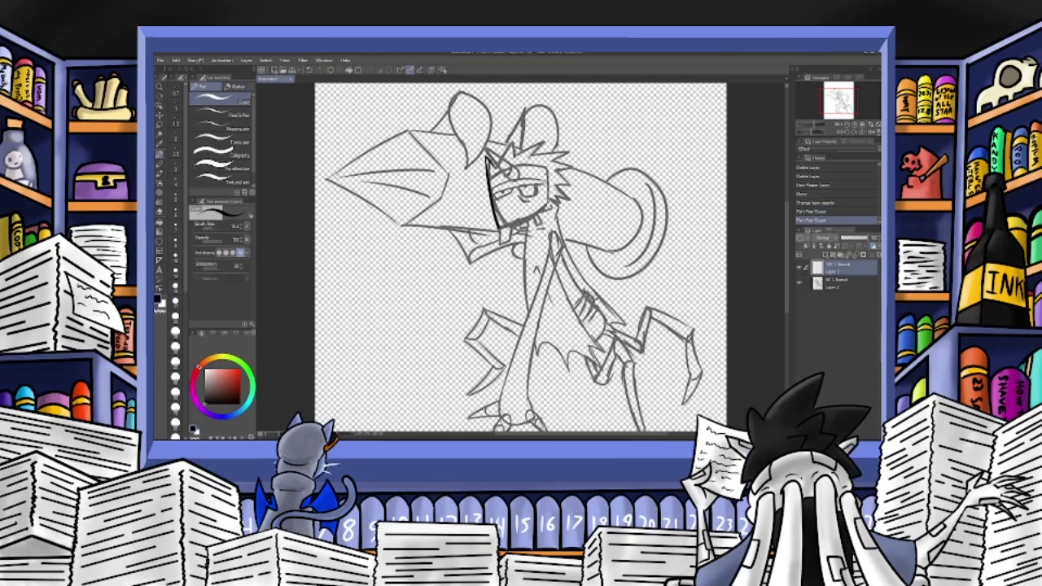
pyautogui.click(310, 70)
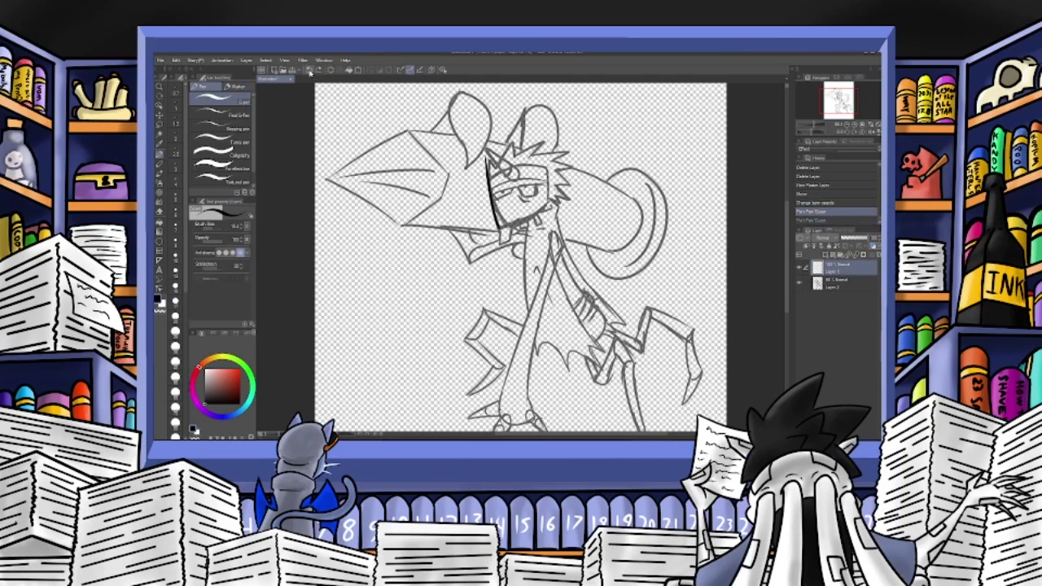
pyautogui.moveTo(506, 176)
pyautogui.mouseDown()
pyautogui.moveTo(519, 172)
pyautogui.moveTo(483, 144)
pyautogui.moveTo(511, 181)
pyautogui.mouseUp()
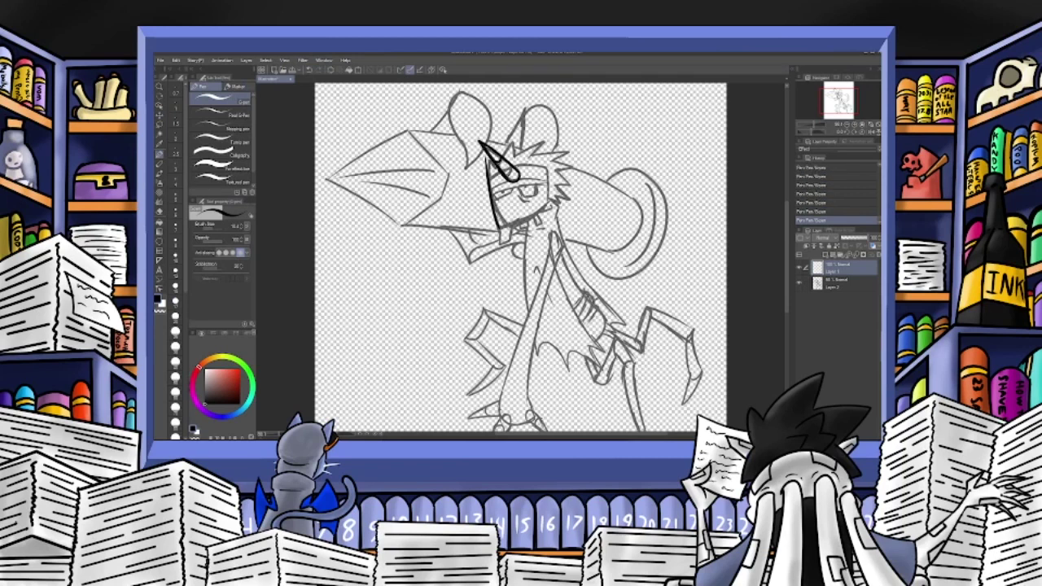
pyautogui.moveTo(505, 175)
pyautogui.mouseDown()
pyautogui.moveTo(515, 170)
pyautogui.moveTo(493, 171)
pyautogui.moveTo(516, 143)
pyautogui.moveTo(521, 154)
pyautogui.moveTo(537, 143)
pyautogui.moveTo(547, 155)
pyautogui.moveTo(583, 149)
pyautogui.moveTo(562, 158)
pyautogui.moveTo(576, 171)
pyautogui.moveTo(557, 173)
pyautogui.moveTo(584, 192)
pyautogui.moveTo(553, 202)
pyautogui.mouseUp()
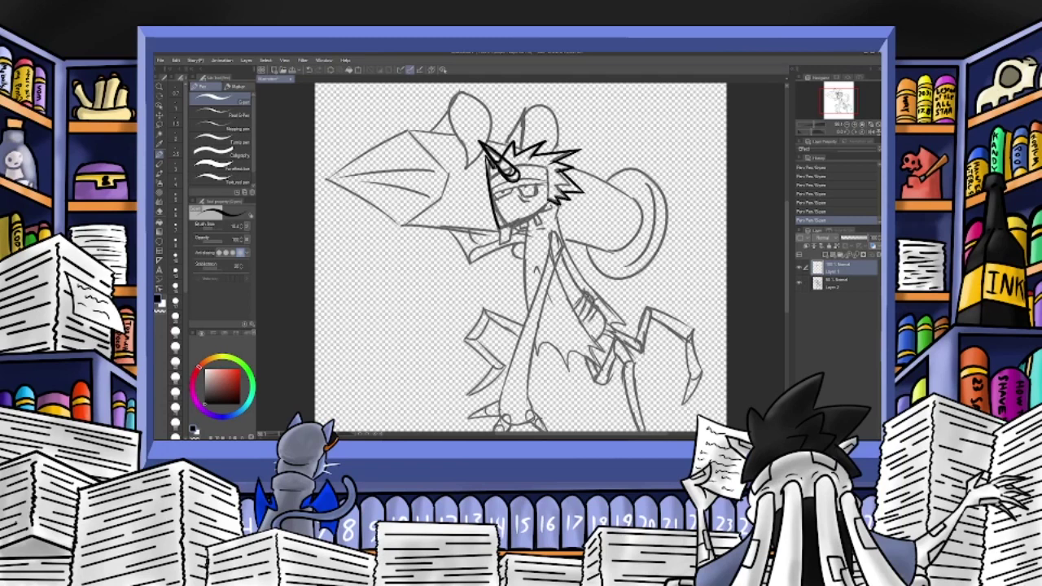
# Ink the headband lines across the forehead, from the face's front edge to the hair.
pyautogui.moveTo(489, 181)
pyautogui.mouseDown()
pyautogui.moveTo(547, 170)
pyautogui.moveTo(546, 200)
pyautogui.moveTo(542, 179)
pyautogui.moveTo(519, 176)
pyautogui.mouseUp()
pyautogui.click(315, 72)
pyautogui.hotkey('ctrl', 'z')
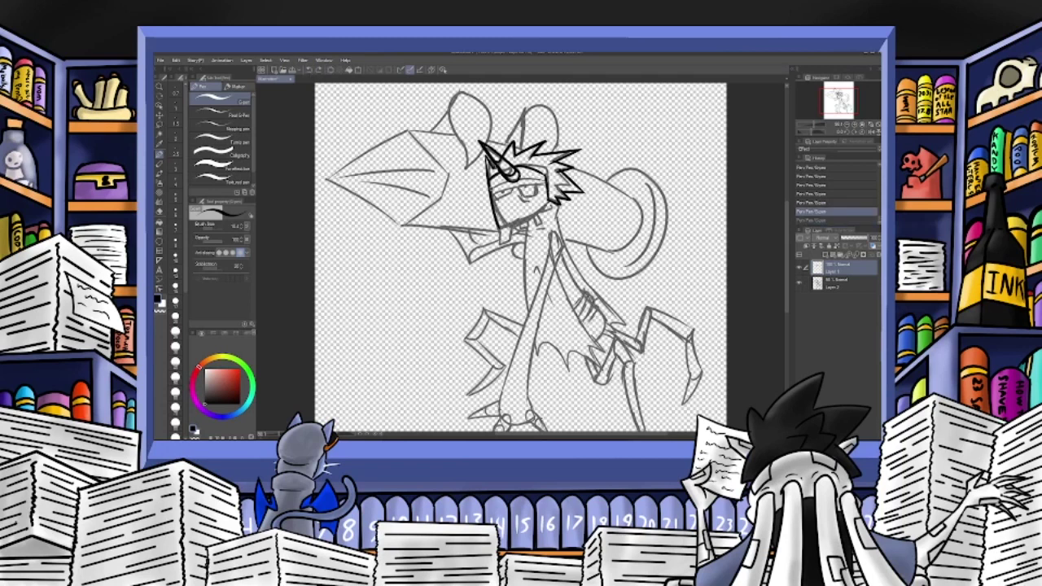
pyautogui.hotkey('ctrl', 'y')
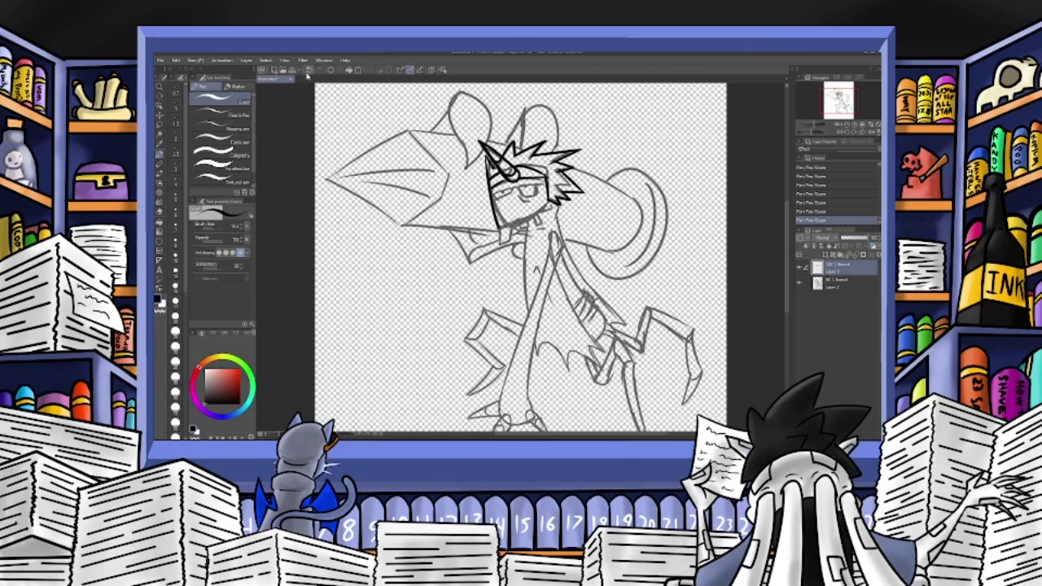
pyautogui.click(308, 73)
# Ink both narrowed eyes under the headband and the lower edge of the jaw.
pyautogui.moveTo(548, 181); pyautogui.dragTo(519, 175)
pyautogui.moveTo(549, 191)
pyautogui.mouseDown()
pyautogui.moveTo(493, 196)
pyautogui.moveTo(514, 189)
pyautogui.moveTo(525, 202)
pyautogui.moveTo(537, 191)
pyautogui.mouseUp()
pyautogui.hotkey('ctrl', 'z')
pyautogui.hotkey('ctrl', 'z')
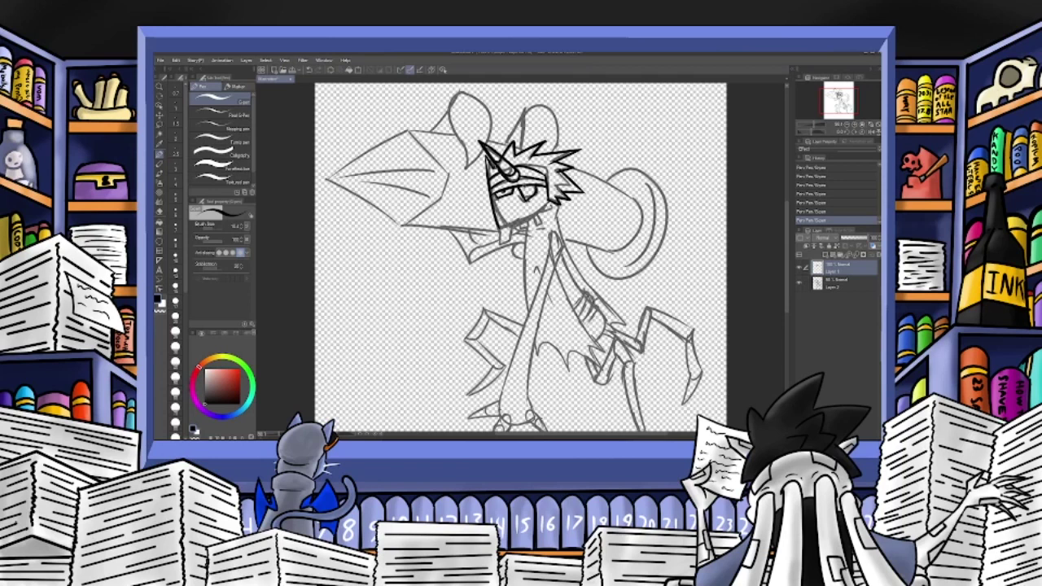
pyautogui.hotkey('ctrl', 'y')
pyautogui.moveTo(519, 189)
pyautogui.mouseDown()
pyautogui.moveTo(524, 197)
pyautogui.moveTo(509, 198)
pyautogui.mouseUp()
pyautogui.hotkey('ctrl', 'z')
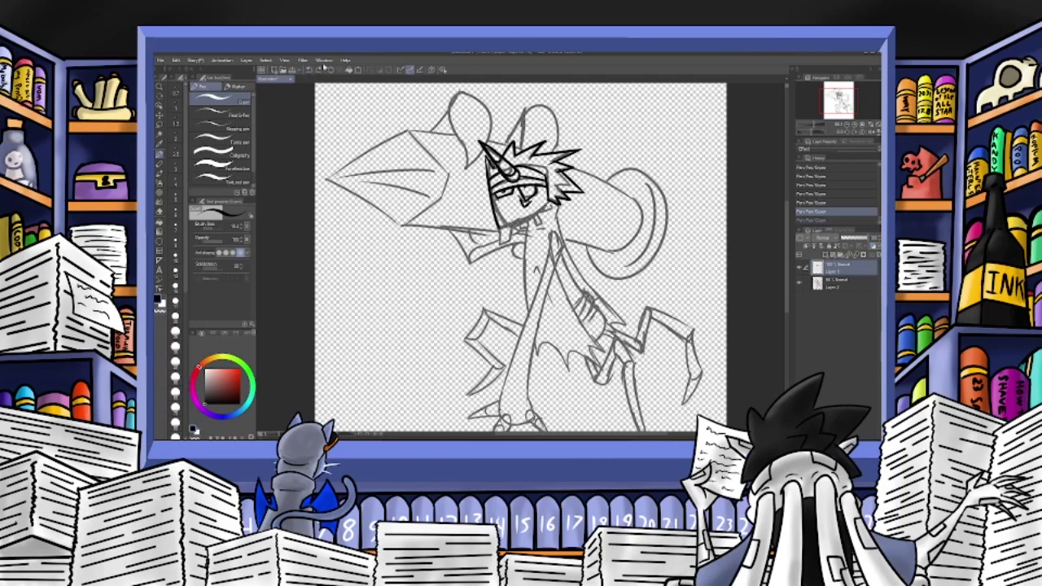
pyautogui.hotkey('ctrl', 'y')
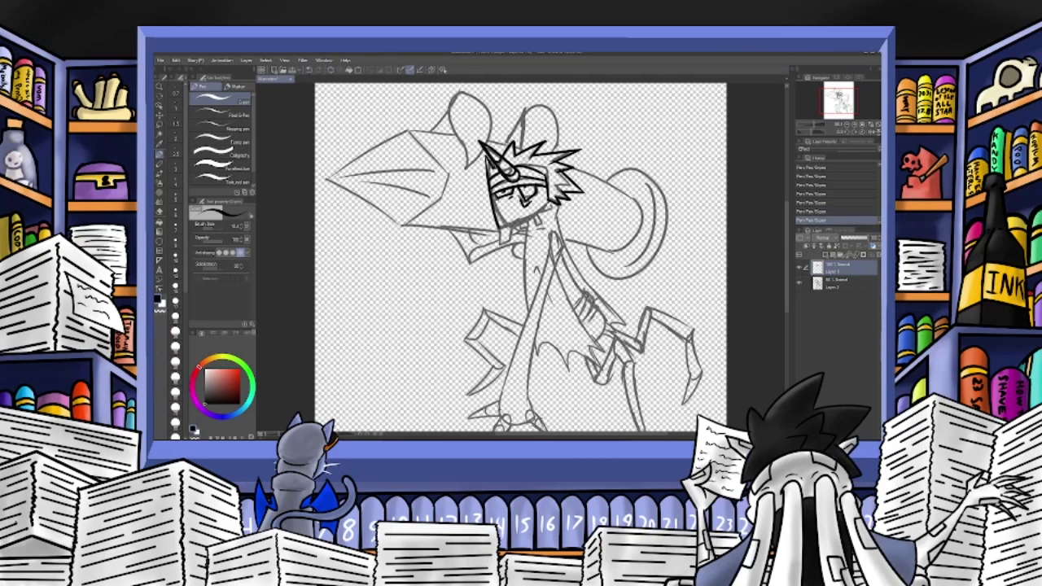
pyautogui.hotkey('ctrl', 'z')
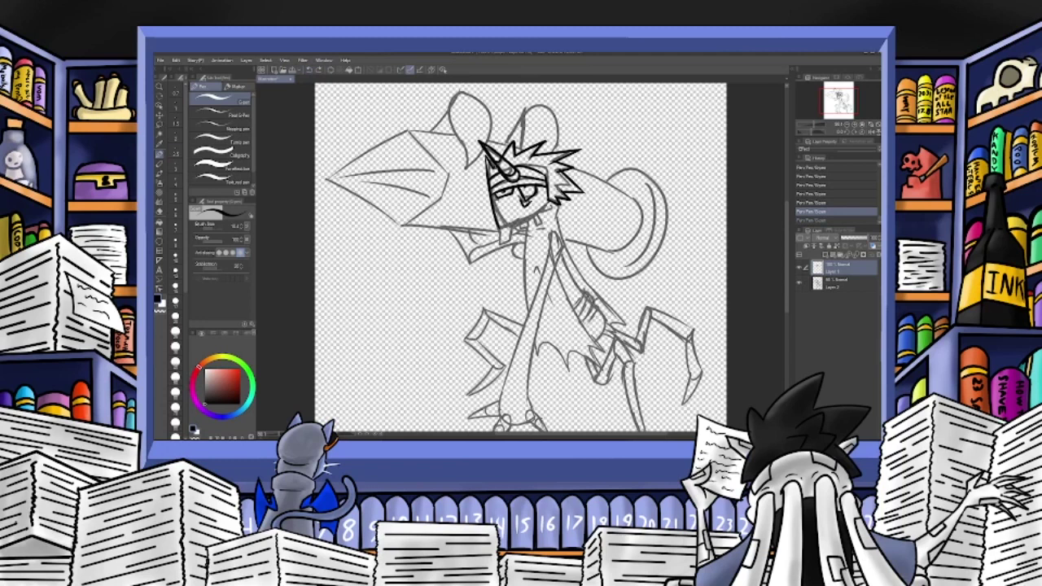
pyautogui.hotkey('ctrl', 'y')
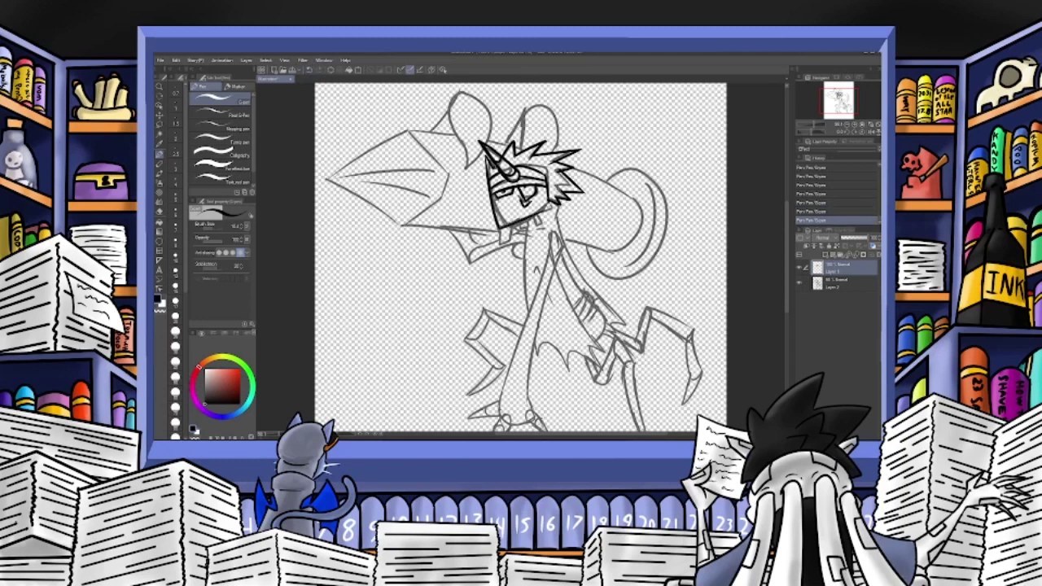
# Ink the row of pointed teeth hanging below the jaw line.
pyautogui.moveTo(500, 229)
pyautogui.mouseDown()
pyautogui.moveTo(502, 244)
pyautogui.moveTo(509, 226)
pyautogui.mouseUp()
pyautogui.hotkey('ctrl', 'z')
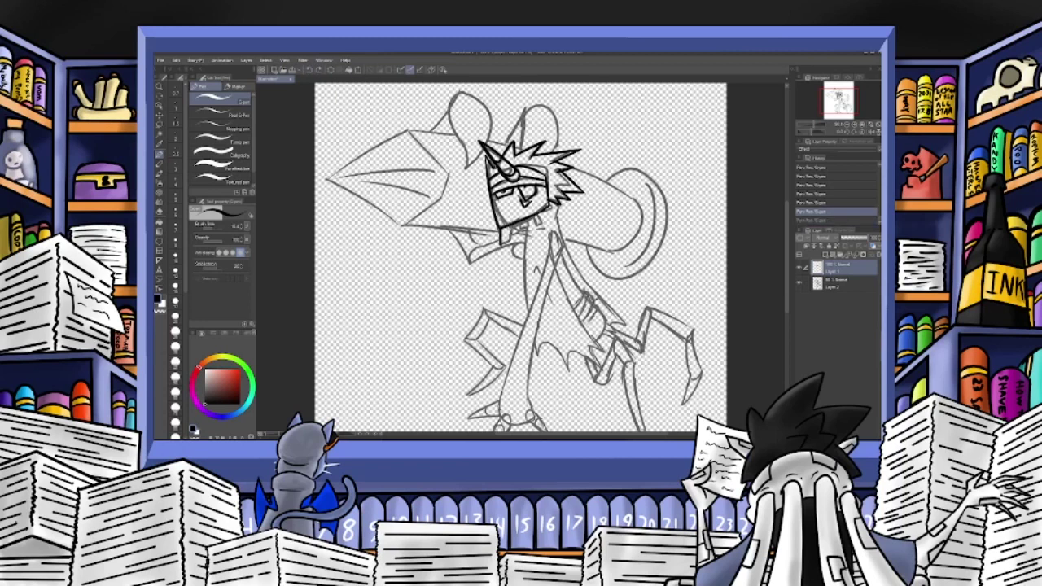
pyautogui.click(307, 70)
pyautogui.moveTo(499, 228)
pyautogui.mouseDown()
pyautogui.moveTo(501, 244)
pyautogui.moveTo(545, 216)
pyautogui.mouseUp()
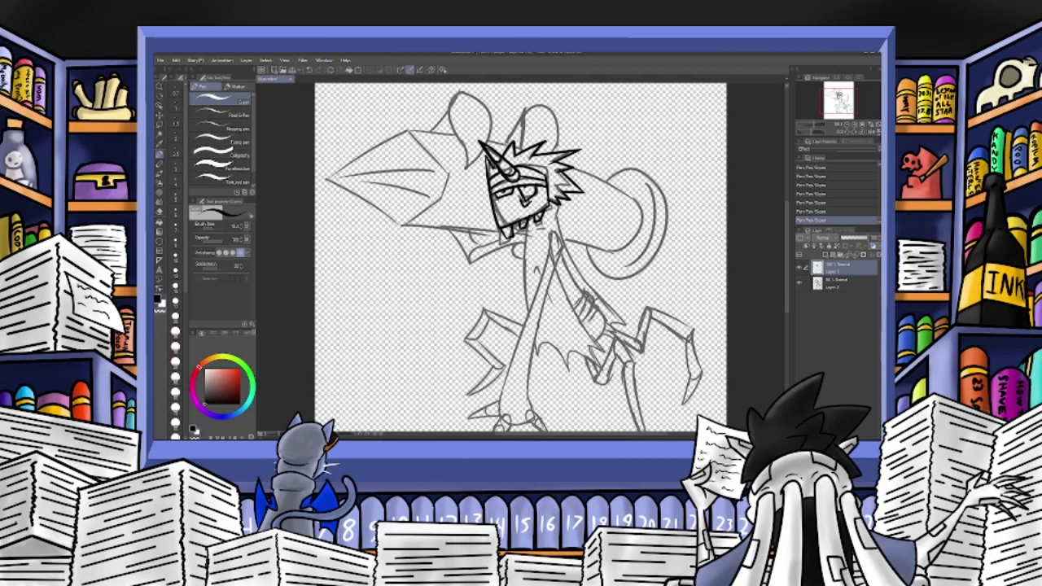
# Ink the neck behind the jaw, the torso's front edge and the jagged torn hem.
pyautogui.moveTo(554, 201); pyautogui.dragTo(564, 221)
pyautogui.click(309, 71)
pyautogui.click(309, 71)
pyautogui.hotkey('ctrl', 'y')
pyautogui.moveTo(547, 207); pyautogui.dragTo(552, 214)
pyautogui.moveTo(513, 223)
pyautogui.mouseDown()
pyautogui.moveTo(520, 234)
pyautogui.moveTo(545, 227)
pyautogui.moveTo(528, 310)
pyautogui.moveTo(537, 358)
pyautogui.moveTo(569, 371)
pyautogui.moveTo(570, 353)
pyautogui.moveTo(598, 371)
pyautogui.moveTo(602, 344)
pyautogui.mouseUp()
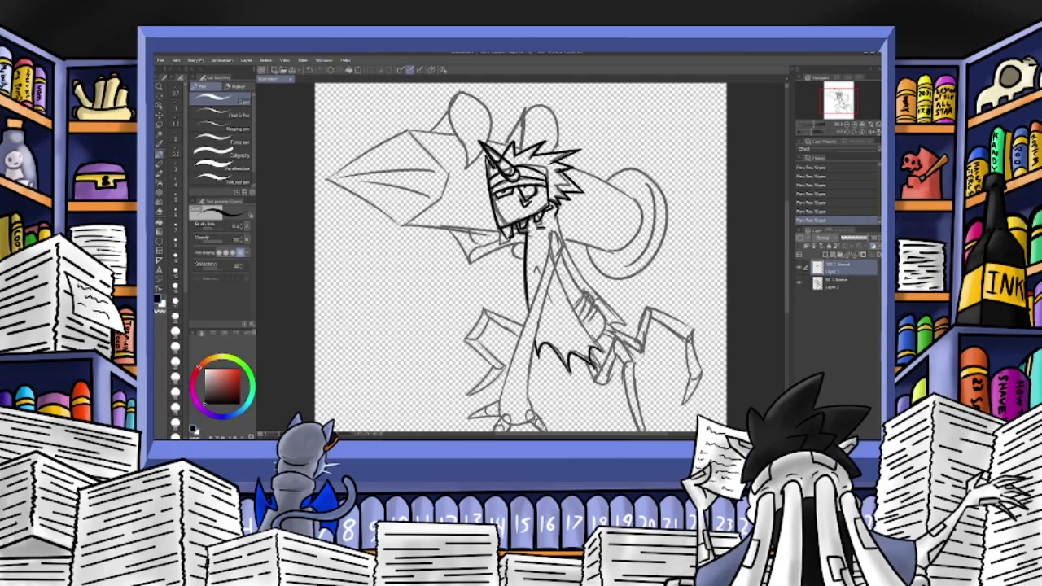
# Ink the torso's back edge and the thin rear limb below the neck, including the wrapped bands across it.
pyautogui.moveTo(555, 265); pyautogui.dragTo(601, 355)
pyautogui.hotkey('ctrl', 'z')
pyautogui.moveTo(553, 265); pyautogui.dragTo(600, 351)
pyautogui.moveTo(579, 293); pyautogui.dragTo(586, 316)
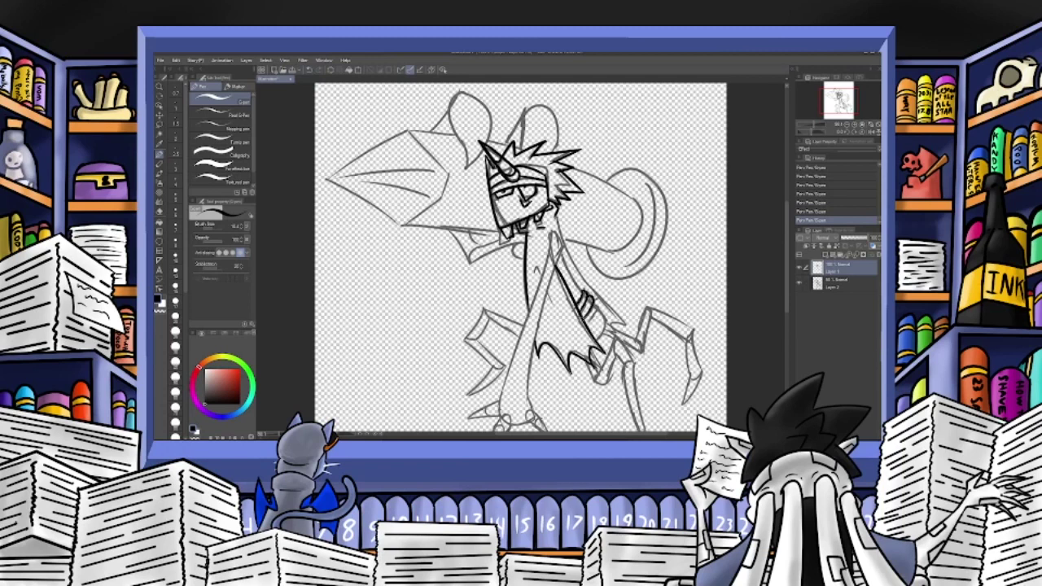
pyautogui.moveTo(561, 252); pyautogui.dragTo(607, 342)
pyautogui.moveTo(558, 220)
pyautogui.mouseDown()
pyautogui.moveTo(623, 326)
pyautogui.moveTo(610, 326)
pyautogui.mouseUp()
# Ink the rear edge of the long front limb, from the shoulder down to the claws at its base.
pyautogui.moveTo(548, 248)
pyautogui.mouseDown()
pyautogui.moveTo(562, 253)
pyautogui.moveTo(525, 415)
pyautogui.mouseUp()
pyautogui.click(309, 70)
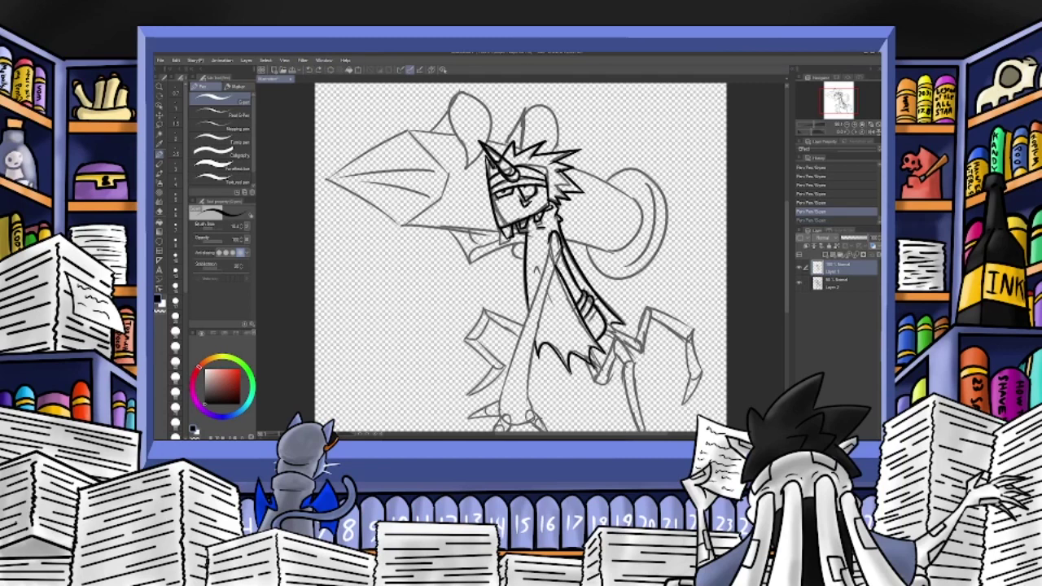
pyautogui.moveTo(838, 101); pyautogui.dragTo(842, 106)
pyautogui.moveTo(526, 179); pyautogui.dragTo(496, 337)
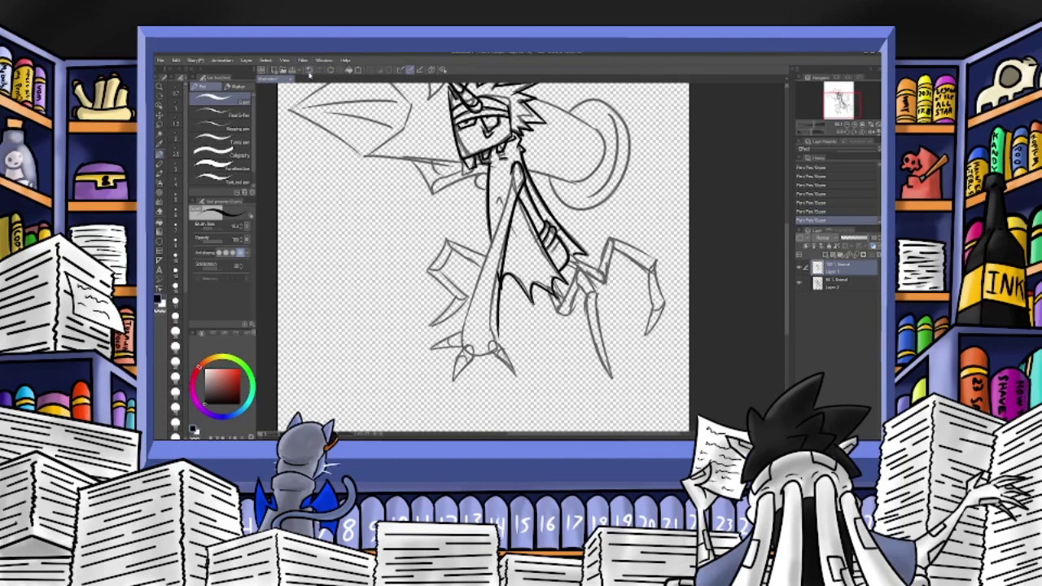
pyautogui.hotkey('ctrl', 'z')
pyautogui.hotkey('ctrl', 'y')
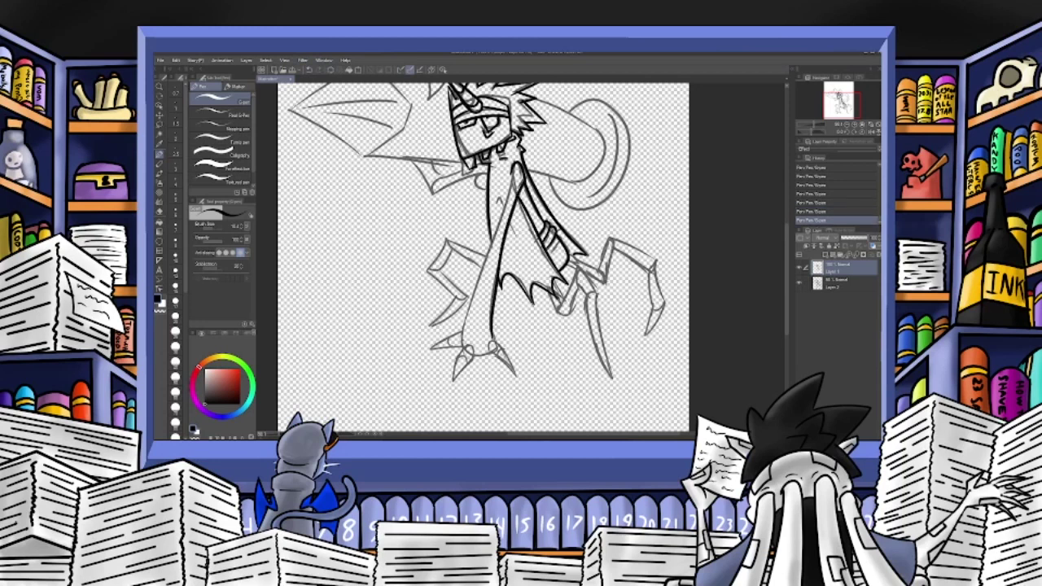
# Ink the three pointed claws at the base of the long front limb and the limb's front edge.
pyautogui.moveTo(494, 341)
pyautogui.mouseDown()
pyautogui.moveTo(487, 356)
pyautogui.moveTo(512, 376)
pyautogui.moveTo(461, 354)
pyautogui.mouseUp()
pyautogui.moveTo(462, 349)
pyautogui.mouseDown()
pyautogui.moveTo(454, 380)
pyautogui.moveTo(470, 359)
pyautogui.moveTo(457, 378)
pyautogui.moveTo(459, 360)
pyautogui.moveTo(495, 359)
pyautogui.mouseUp()
pyautogui.click(310, 71)
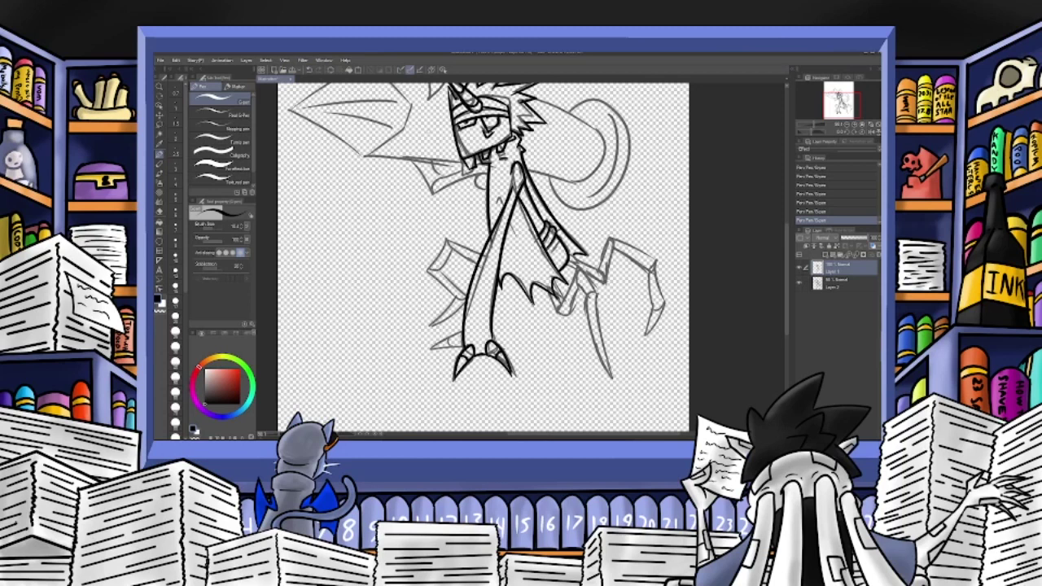
pyautogui.click(314, 71)
pyautogui.moveTo(511, 168)
pyautogui.mouseDown()
pyautogui.moveTo(461, 353)
pyautogui.moveTo(433, 351)
pyautogui.moveTo(449, 349)
pyautogui.mouseUp()
pyautogui.hotkey('ctrl', 'z')
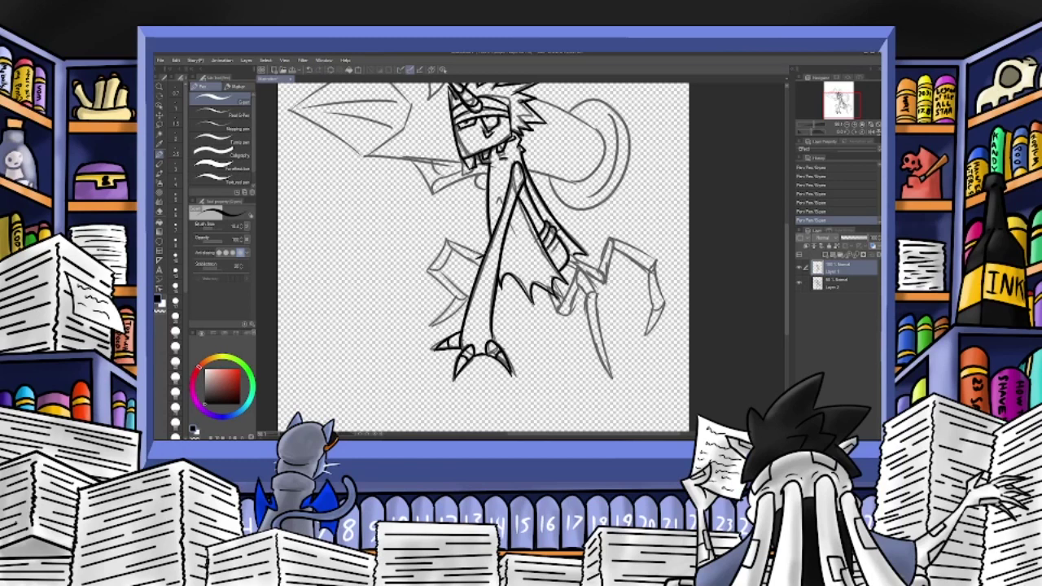
# Ink the thin jointed claw in front of the body and the downward-pointing claws behind the torn hem.
pyautogui.moveTo(449, 235)
pyautogui.mouseDown()
pyautogui.moveTo(477, 259)
pyautogui.moveTo(428, 266)
pyautogui.moveTo(450, 301)
pyautogui.moveTo(428, 326)
pyautogui.moveTo(465, 298)
pyautogui.moveTo(437, 262)
pyautogui.moveTo(460, 244)
pyautogui.moveTo(427, 267)
pyautogui.moveTo(448, 302)
pyautogui.mouseUp()
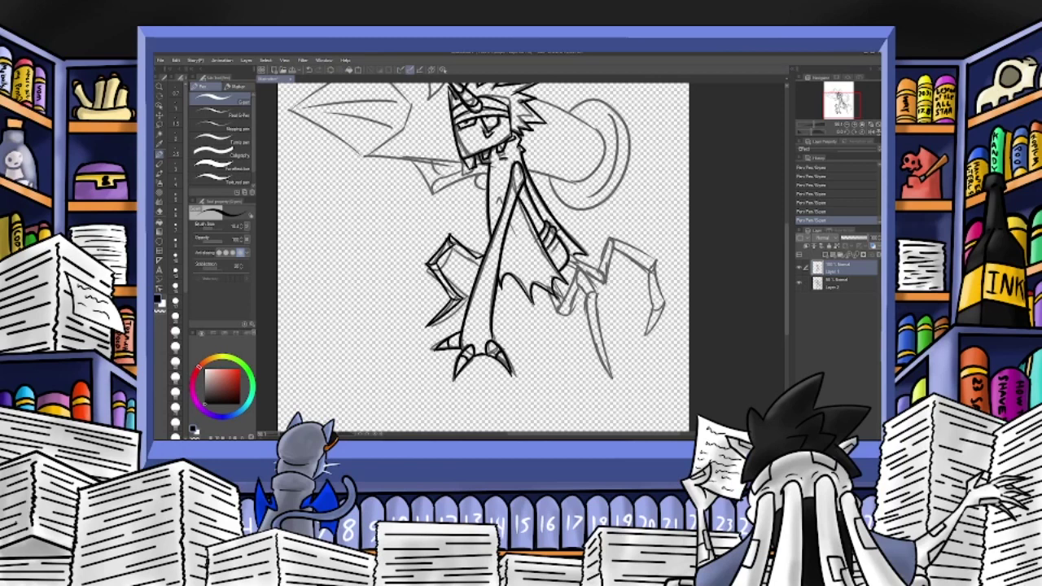
pyautogui.moveTo(449, 242); pyautogui.dragTo(480, 261)
pyautogui.moveTo(549, 291)
pyautogui.mouseDown()
pyautogui.moveTo(561, 314)
pyautogui.moveTo(558, 295)
pyautogui.moveTo(566, 305)
pyautogui.mouseUp()
pyautogui.moveTo(580, 267); pyautogui.dragTo(560, 319)
pyautogui.moveTo(580, 285)
pyautogui.mouseDown()
pyautogui.moveTo(575, 296)
pyautogui.moveTo(576, 284)
pyautogui.mouseUp()
pyautogui.moveTo(584, 279)
pyautogui.mouseDown()
pyautogui.moveTo(576, 299)
pyautogui.moveTo(596, 292)
pyautogui.moveTo(592, 342)
pyautogui.moveTo(611, 373)
pyautogui.mouseUp()
pyautogui.moveTo(599, 293); pyautogui.dragTo(612, 376)
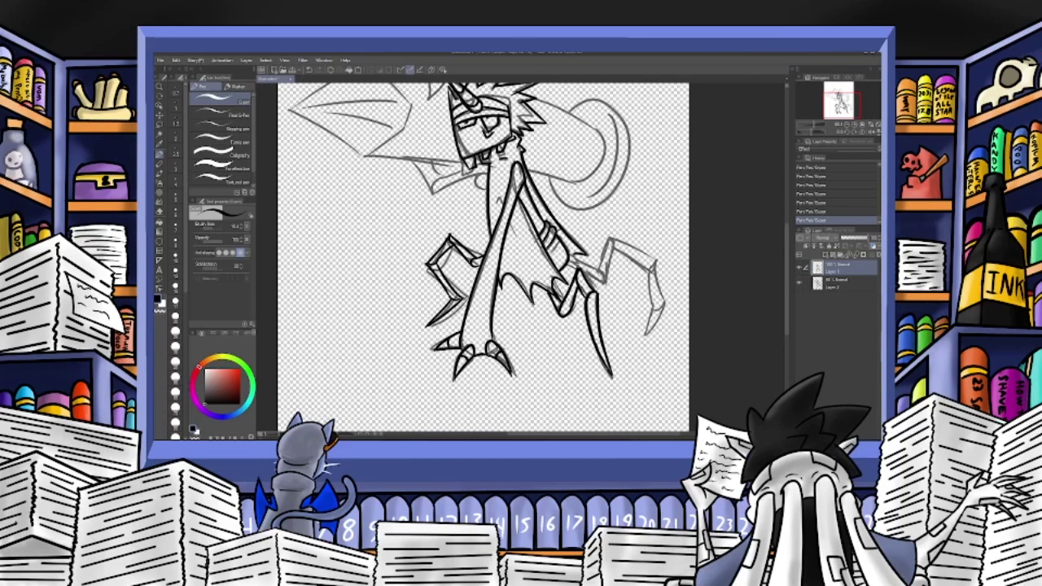
# Ink the outermost jointed claw behind the body, from its base over the bend to the pointed tip.
pyautogui.moveTo(570, 252); pyautogui.dragTo(608, 284)
pyautogui.moveTo(612, 235)
pyautogui.mouseDown()
pyautogui.moveTo(600, 266)
pyautogui.moveTo(635, 249)
pyautogui.moveTo(664, 268)
pyautogui.moveTo(613, 254)
pyautogui.moveTo(608, 285)
pyautogui.moveTo(648, 278)
pyautogui.mouseUp()
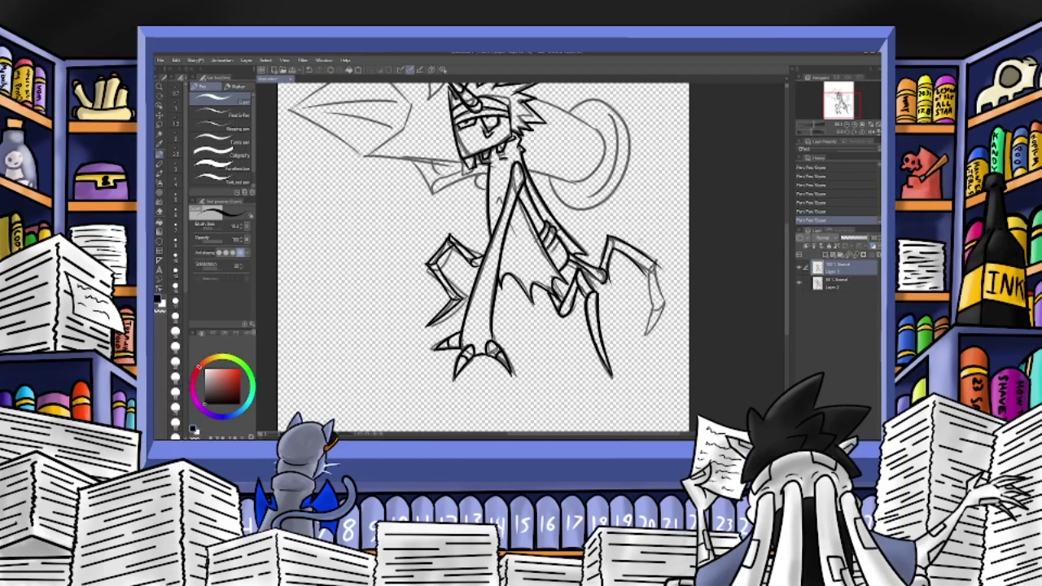
pyautogui.click(309, 70)
pyautogui.moveTo(613, 248)
pyautogui.mouseDown()
pyautogui.moveTo(648, 273)
pyautogui.moveTo(650, 309)
pyautogui.mouseUp()
pyautogui.moveTo(656, 265)
pyautogui.mouseDown()
pyautogui.moveTo(663, 300)
pyautogui.moveTo(643, 335)
pyautogui.moveTo(664, 302)
pyautogui.mouseUp()
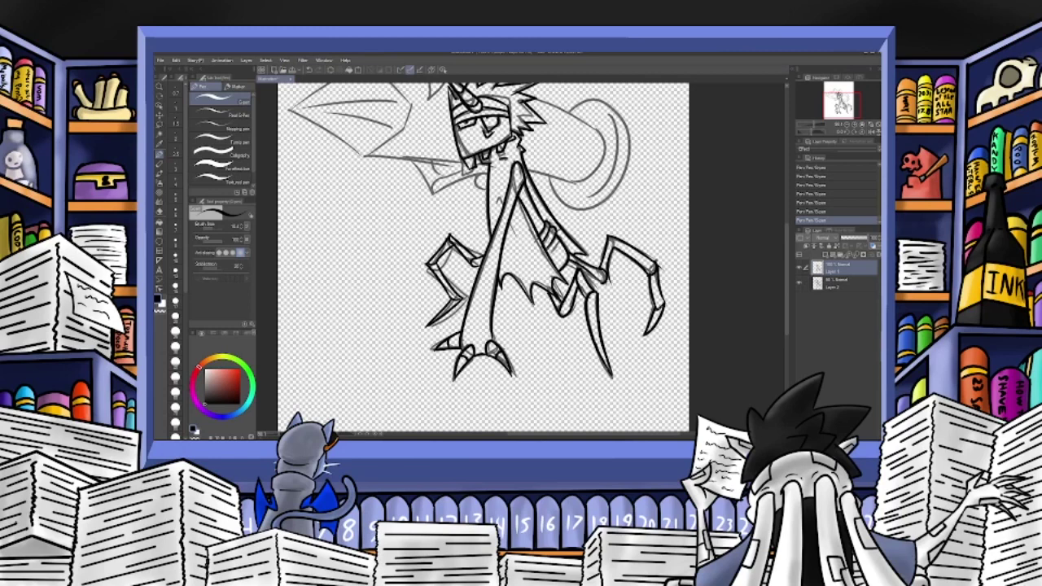
# Ink the rounded loop with its hanging point in front of the hair, above the cylinder.
pyautogui.moveTo(489, 245)
pyautogui.mouseDown()
pyautogui.moveTo(484, 339)
pyautogui.moveTo(483, 322)
pyautogui.moveTo(536, 348)
pyautogui.moveTo(531, 340)
pyautogui.mouseUp()
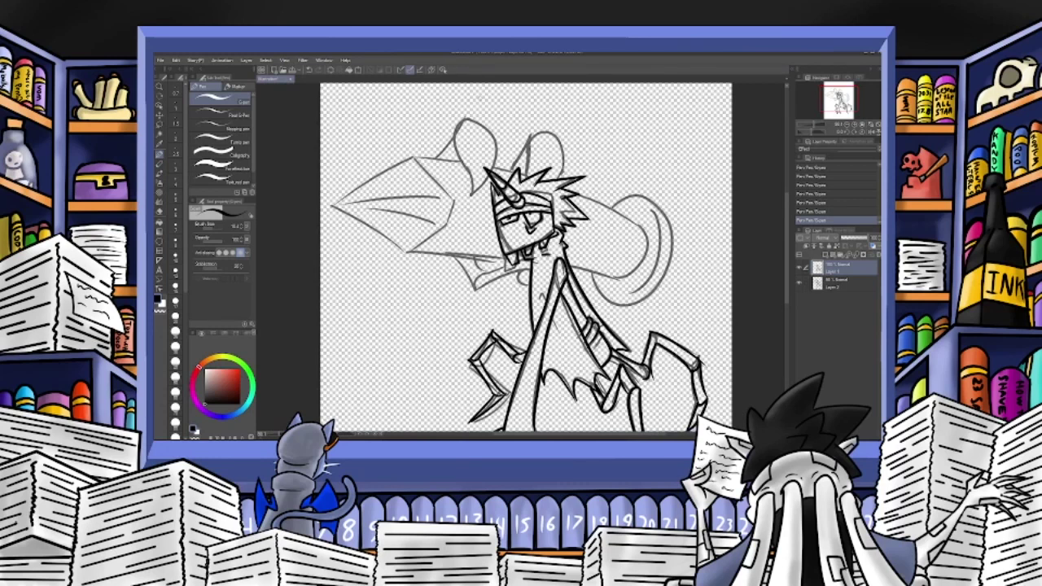
pyautogui.moveTo(483, 122)
pyautogui.mouseDown()
pyautogui.moveTo(460, 120)
pyautogui.moveTo(471, 200)
pyautogui.mouseUp()
pyautogui.moveTo(474, 118)
pyautogui.mouseDown()
pyautogui.moveTo(500, 167)
pyautogui.moveTo(472, 200)
pyautogui.mouseUp()
# Ink the cylinder's upper edge, rounded rear end and lower edge behind the character's head.
pyautogui.moveTo(458, 127)
pyautogui.mouseDown()
pyautogui.moveTo(438, 161)
pyautogui.moveTo(522, 171)
pyautogui.moveTo(636, 225)
pyautogui.mouseUp()
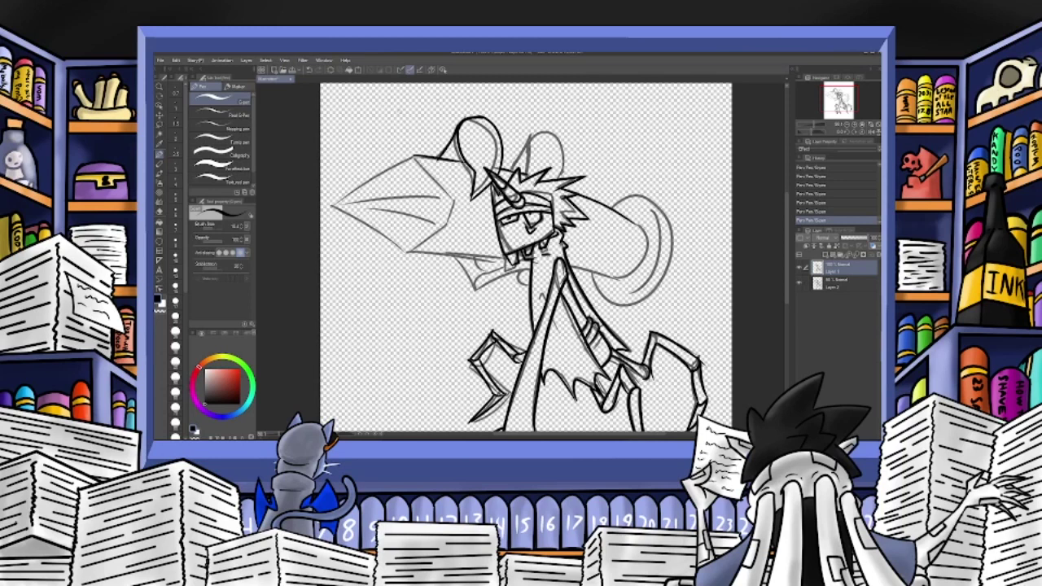
pyautogui.hotkey('ctrl', 'z')
pyautogui.hotkey('ctrl', 'z')
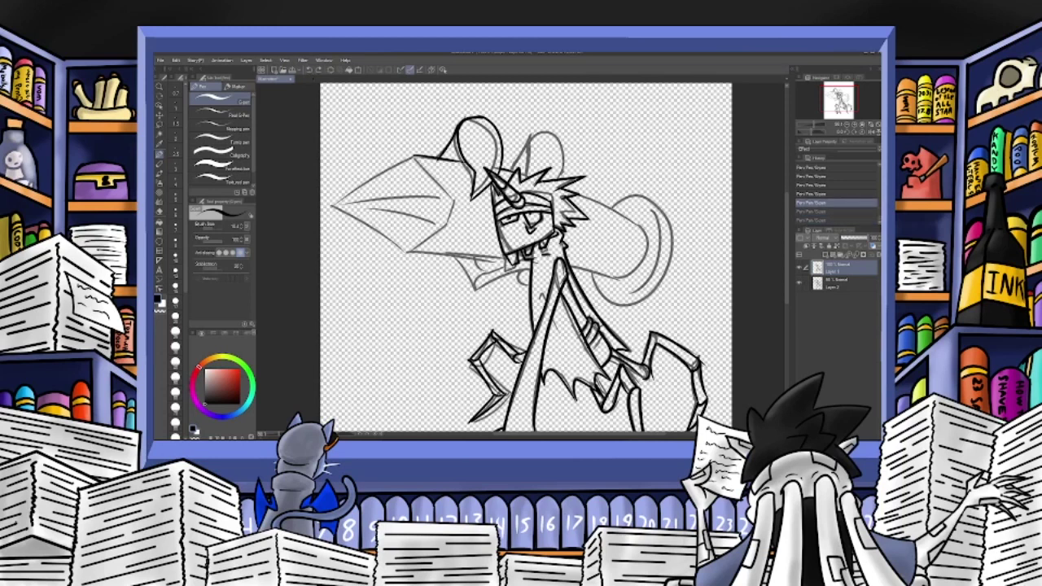
pyautogui.hotkey('ctrl', 'y')
pyautogui.hotkey('ctrl', 'y')
pyautogui.moveTo(573, 188)
pyautogui.mouseDown()
pyautogui.moveTo(642, 224)
pyautogui.moveTo(636, 265)
pyautogui.moveTo(609, 279)
pyautogui.moveTo(579, 268)
pyautogui.moveTo(617, 280)
pyautogui.mouseUp()
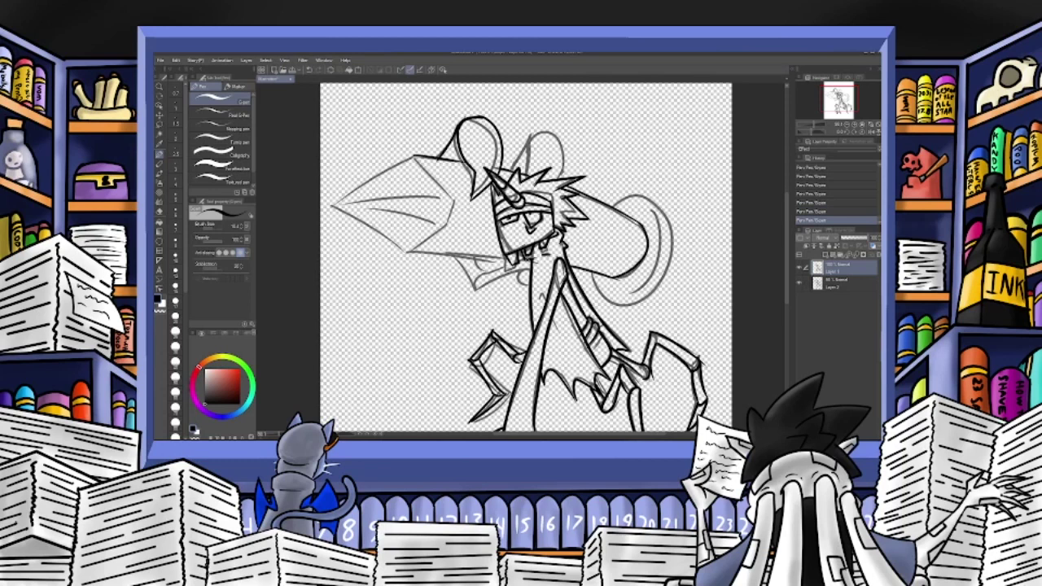
# Ink the raised arm beneath the cylinder, plus the cylinder's front lower edge and the outline of its pointed tip.
pyautogui.moveTo(508, 264)
pyautogui.mouseDown()
pyautogui.moveTo(482, 276)
pyautogui.moveTo(470, 259)
pyautogui.moveTo(476, 290)
pyautogui.mouseUp()
pyautogui.moveTo(532, 268)
pyautogui.mouseDown()
pyautogui.moveTo(476, 289)
pyautogui.moveTo(529, 282)
pyautogui.moveTo(511, 265)
pyautogui.mouseUp()
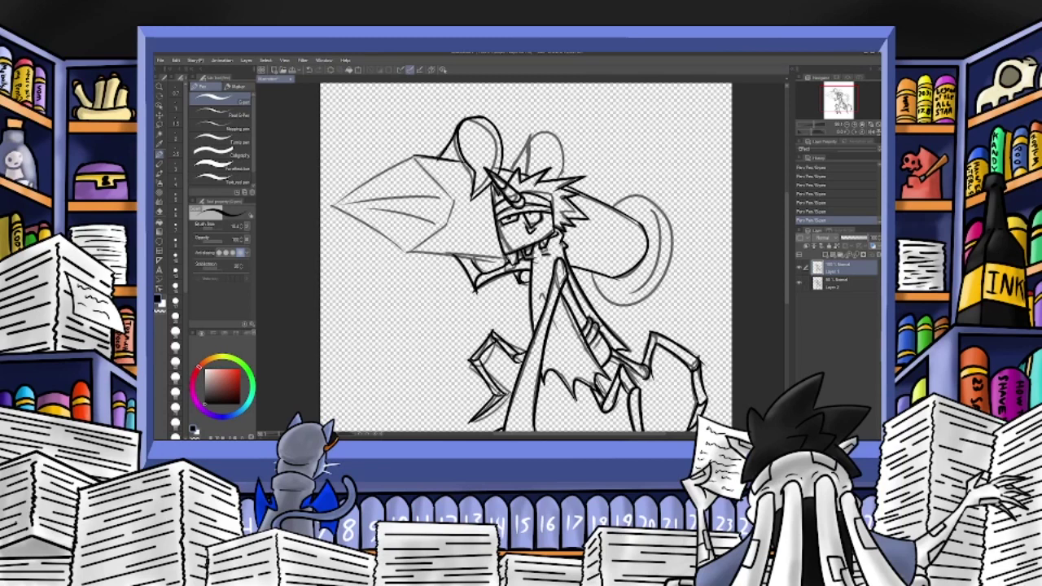
pyautogui.moveTo(407, 250); pyautogui.dragTo(508, 260)
pyautogui.moveTo(332, 206); pyautogui.dragTo(410, 253)
pyautogui.moveTo(333, 205)
pyautogui.mouseDown()
pyautogui.moveTo(416, 157)
pyautogui.moveTo(454, 204)
pyautogui.moveTo(436, 244)
pyautogui.moveTo(407, 249)
pyautogui.mouseUp()
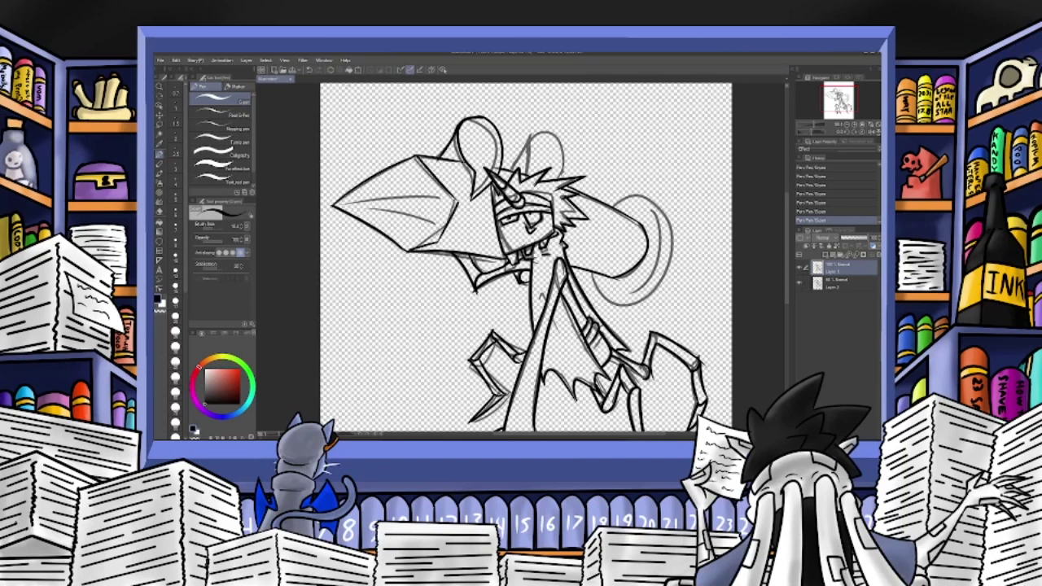
# Redraw the angled edge at the base of the cylinder's tip and ink the two crease lines inside the tip.
pyautogui.click(310, 70)
pyautogui.click(309, 70)
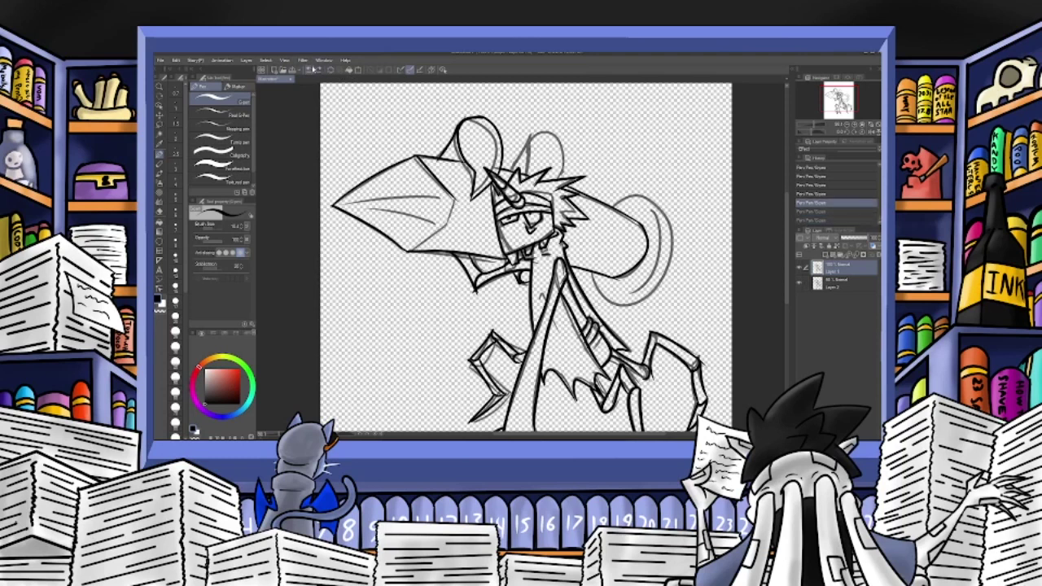
pyautogui.click(311, 70)
pyautogui.moveTo(415, 158)
pyautogui.mouseDown()
pyautogui.moveTo(456, 199)
pyautogui.moveTo(450, 228)
pyautogui.moveTo(415, 249)
pyautogui.mouseUp()
pyautogui.moveTo(433, 193); pyautogui.dragTo(354, 200)
pyautogui.moveTo(437, 223); pyautogui.dragTo(350, 205)
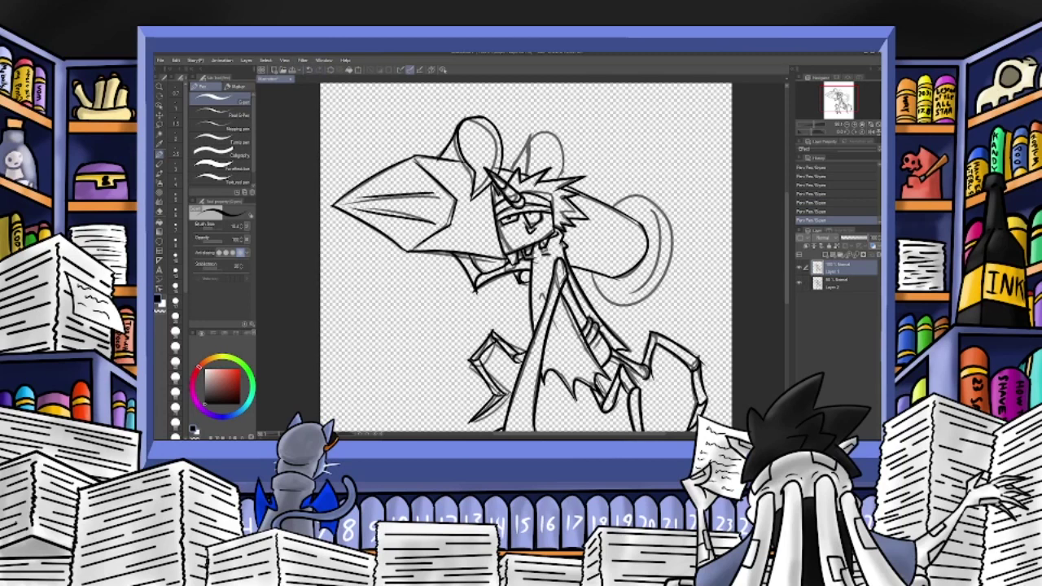
# Ink the second rounded loop rising behind the spiky hair.
pyautogui.moveTo(530, 162)
pyautogui.mouseDown()
pyautogui.moveTo(563, 161)
pyautogui.moveTo(555, 183)
pyautogui.mouseUp()
pyautogui.moveTo(530, 132); pyautogui.dragTo(536, 168)
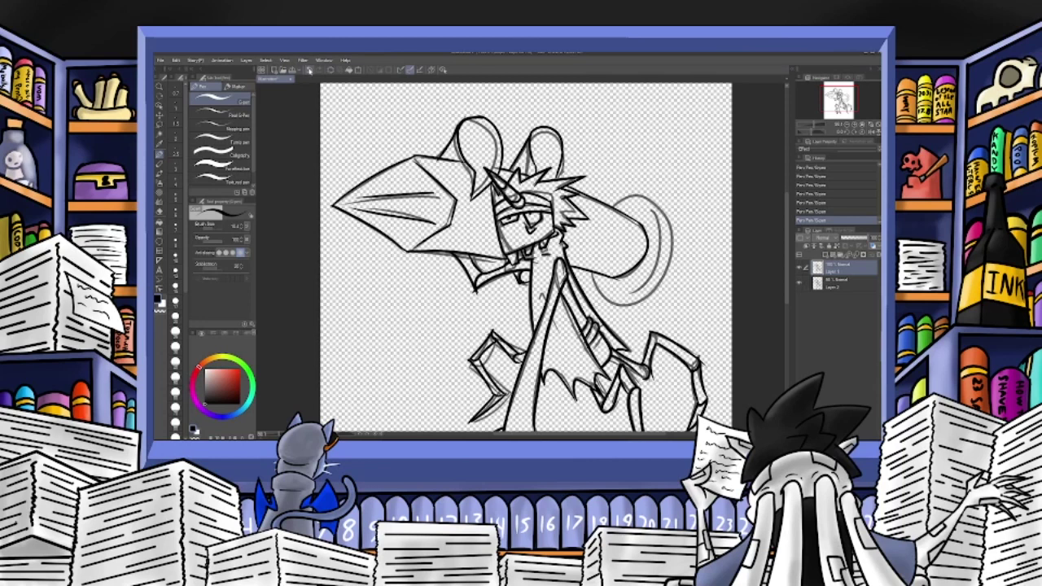
pyautogui.click(309, 70)
pyautogui.click(309, 70)
pyautogui.hotkey('ctrl', 'y')
pyautogui.hotkey('ctrl', 'y')
# Ink the outer and inner curves of the large crescent around the cylinder's rear end.
pyautogui.moveTo(838, 102); pyautogui.dragTo(838, 101)
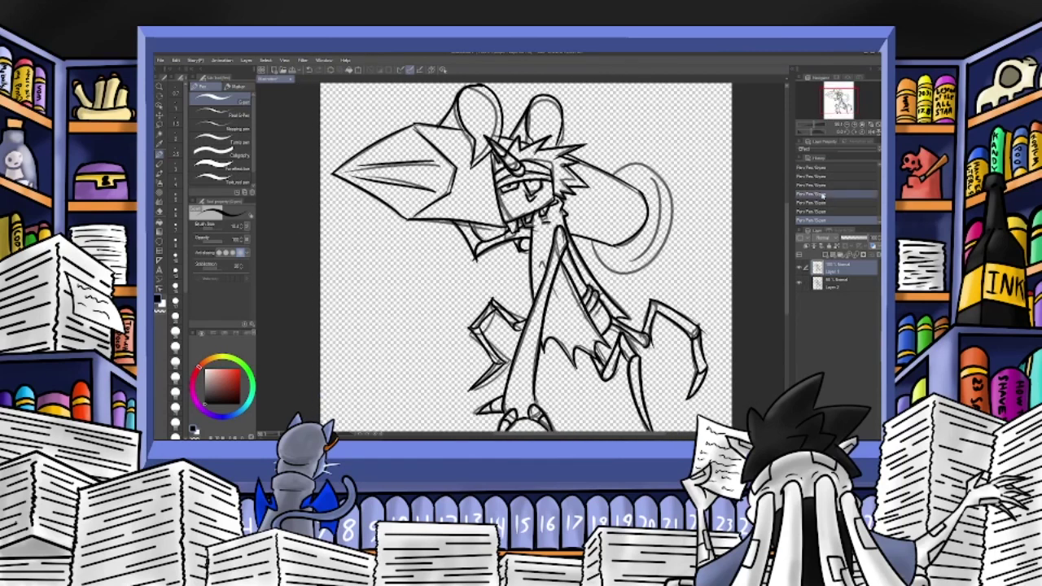
pyautogui.click(798, 283)
pyautogui.click(800, 284)
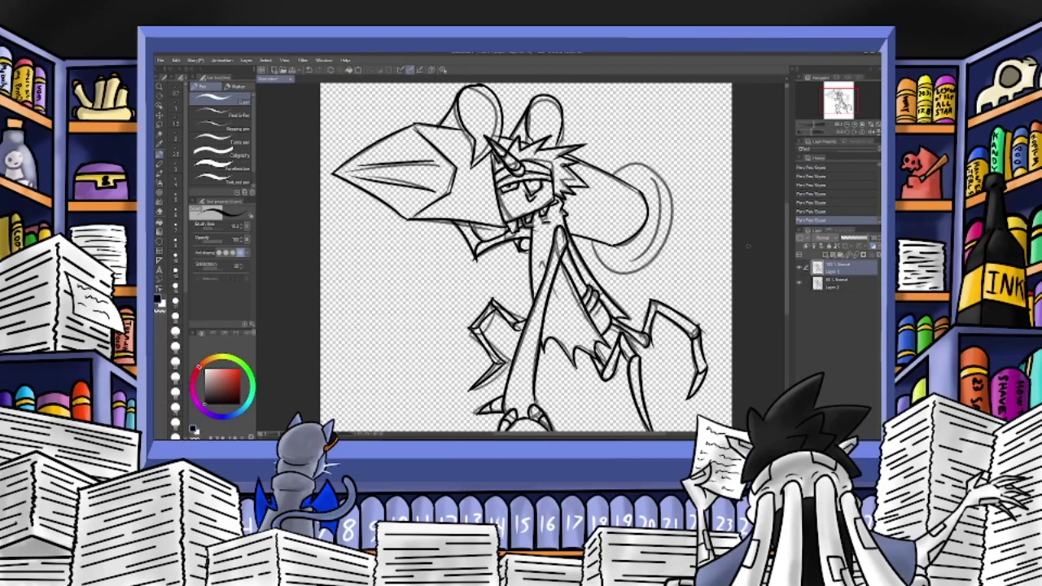
pyautogui.moveTo(612, 167)
pyautogui.mouseDown()
pyautogui.moveTo(648, 166)
pyautogui.moveTo(623, 269)
pyautogui.moveTo(594, 242)
pyautogui.mouseUp()
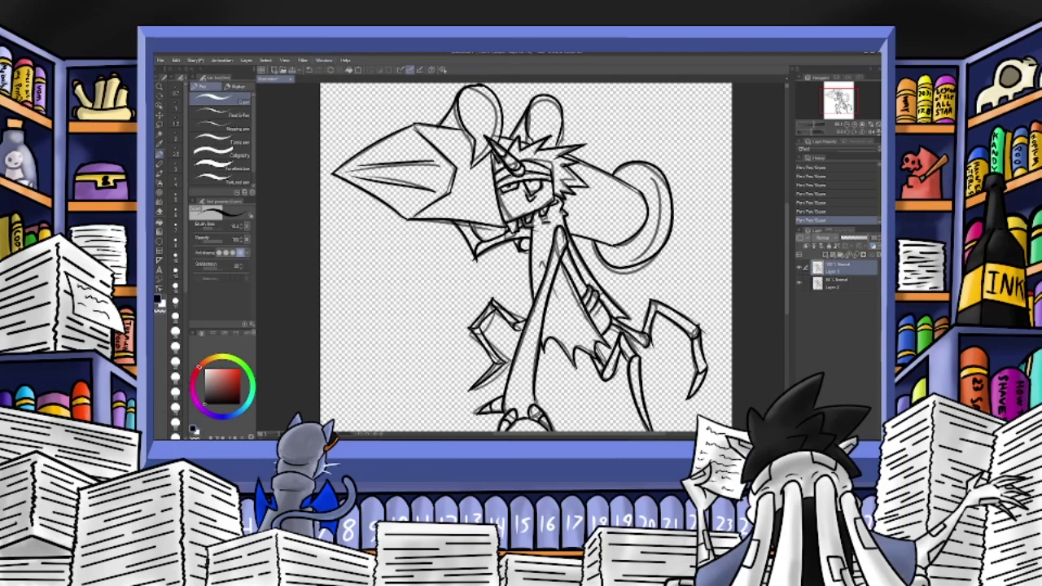
pyautogui.click(309, 70)
pyautogui.moveTo(612, 173)
pyautogui.mouseDown()
pyautogui.moveTo(663, 167)
pyautogui.moveTo(609, 269)
pyautogui.moveTo(590, 238)
pyautogui.mouseUp()
pyautogui.moveTo(651, 178)
pyautogui.mouseDown()
pyautogui.moveTo(658, 187)
pyautogui.moveTo(632, 266)
pyautogui.mouseUp()
# Hide the rough sketch layer so only the line art shows, and check the whole figure.
pyautogui.click(801, 283)
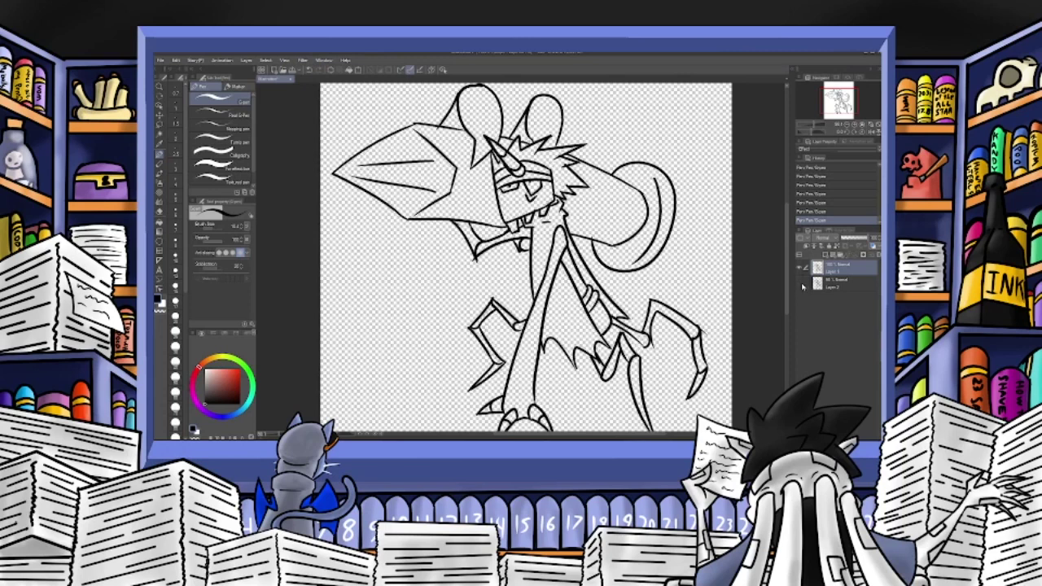
pyautogui.click(811, 124)
pyautogui.moveTo(833, 106); pyautogui.dragTo(837, 101)
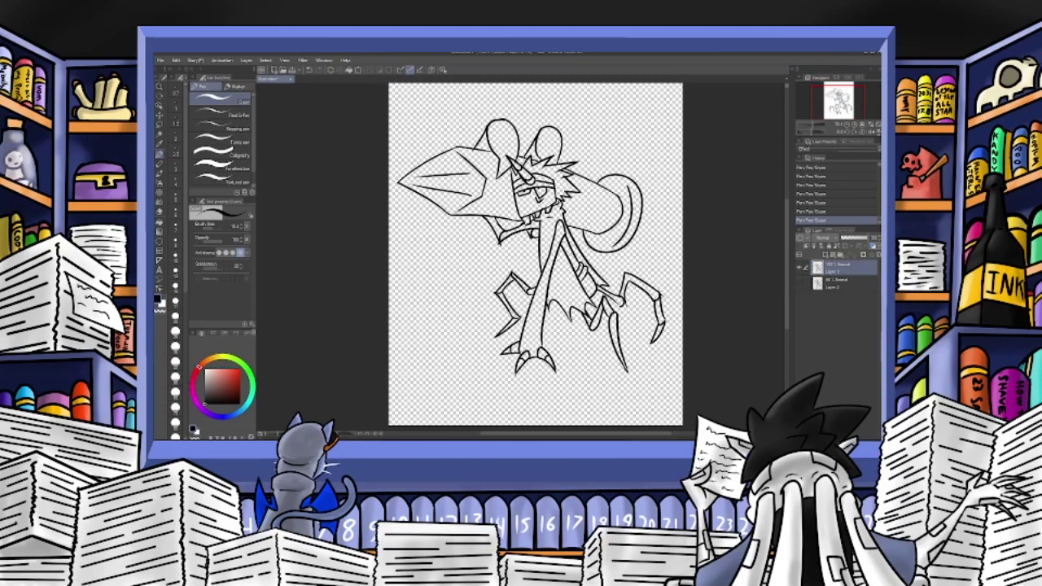
# Erase the misplaced line beside the front tooth under the jaw.
pyautogui.click(820, 125)
pyautogui.moveTo(838, 100); pyautogui.dragTo(839, 97)
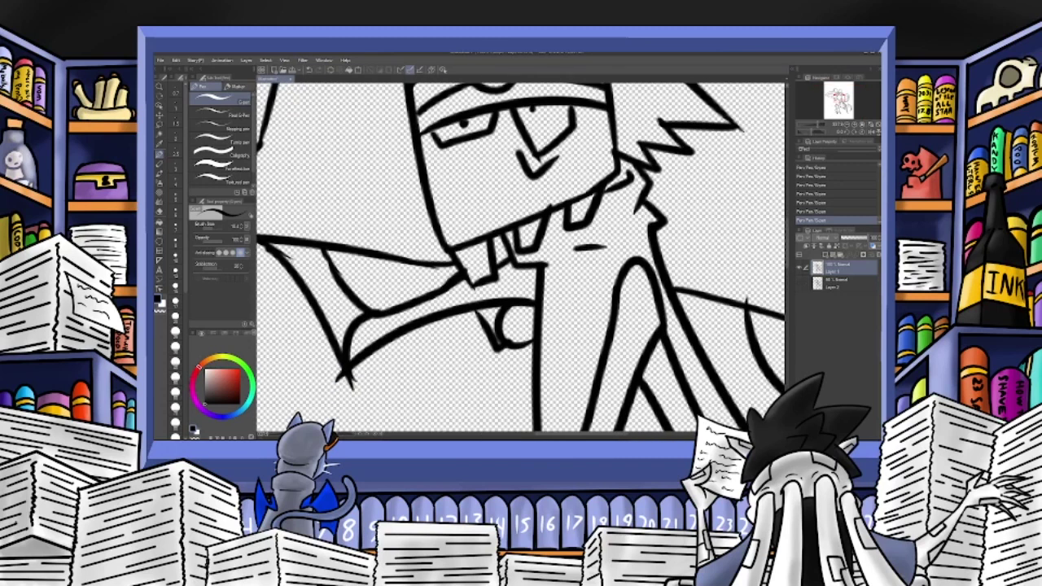
pyautogui.click(158, 210)
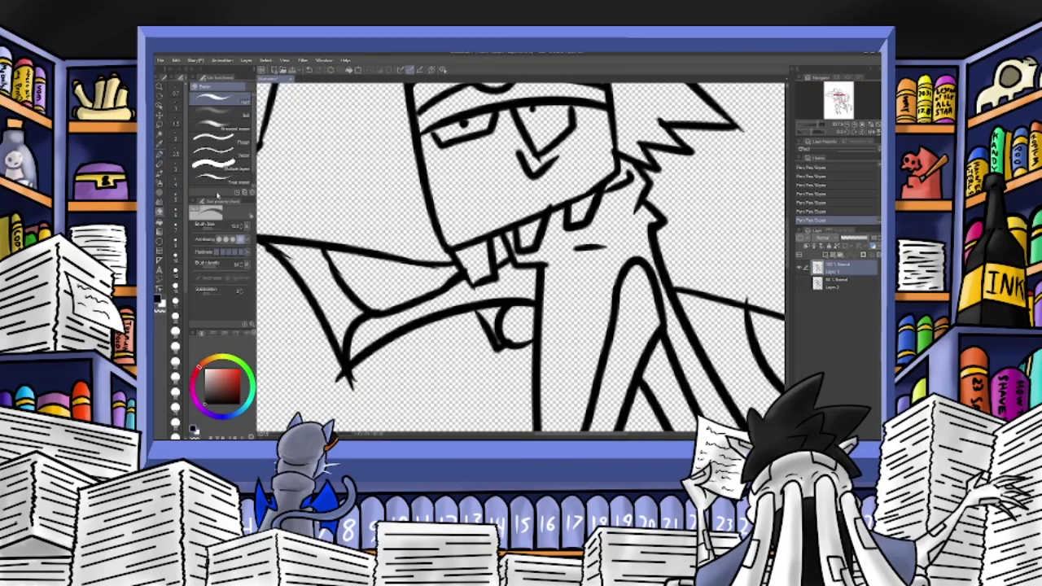
pyautogui.moveTo(509, 247)
pyautogui.mouseDown()
pyautogui.moveTo(512, 259)
pyautogui.moveTo(500, 238)
pyautogui.moveTo(516, 264)
pyautogui.moveTo(517, 249)
pyautogui.mouseUp()
# Redraw the small line beside the front tooth with a thinner pen, and set the pen to a thicker size.
pyautogui.click(160, 153)
pyautogui.doubleClick(309, 70)
pyautogui.click(311, 71)
pyautogui.click(310, 71)
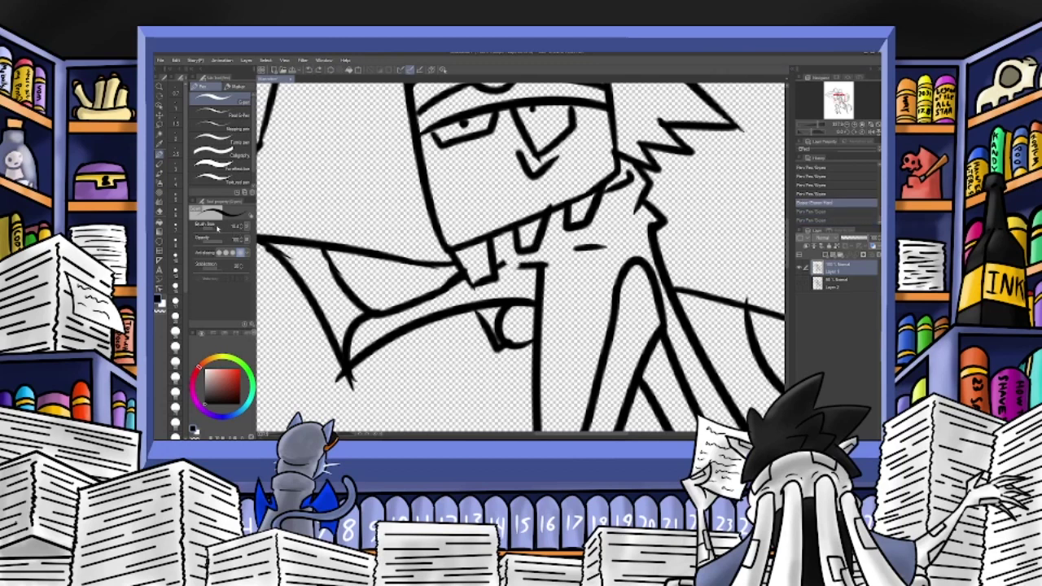
pyautogui.press('[')
pyautogui.press('[')
pyautogui.press('[')
pyautogui.moveTo(529, 265)
pyautogui.mouseDown()
pyautogui.moveTo(504, 265)
pyautogui.moveTo(499, 230)
pyautogui.mouseUp()
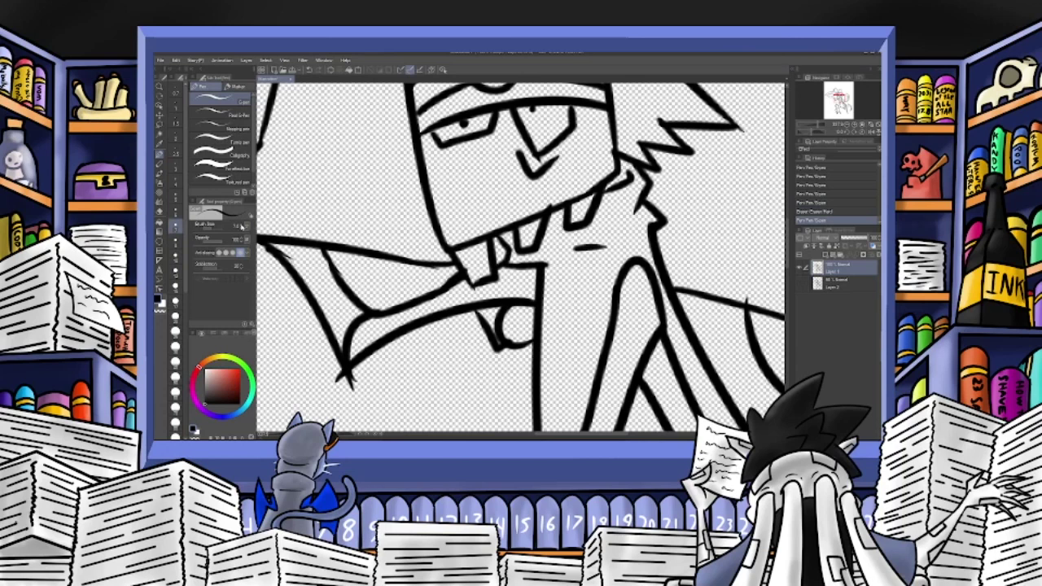
pyautogui.click(176, 241)
# Lower the line art layer's opacity and add a new raster layer above it.
pyautogui.moveTo(817, 126); pyautogui.dragTo(839, 103)
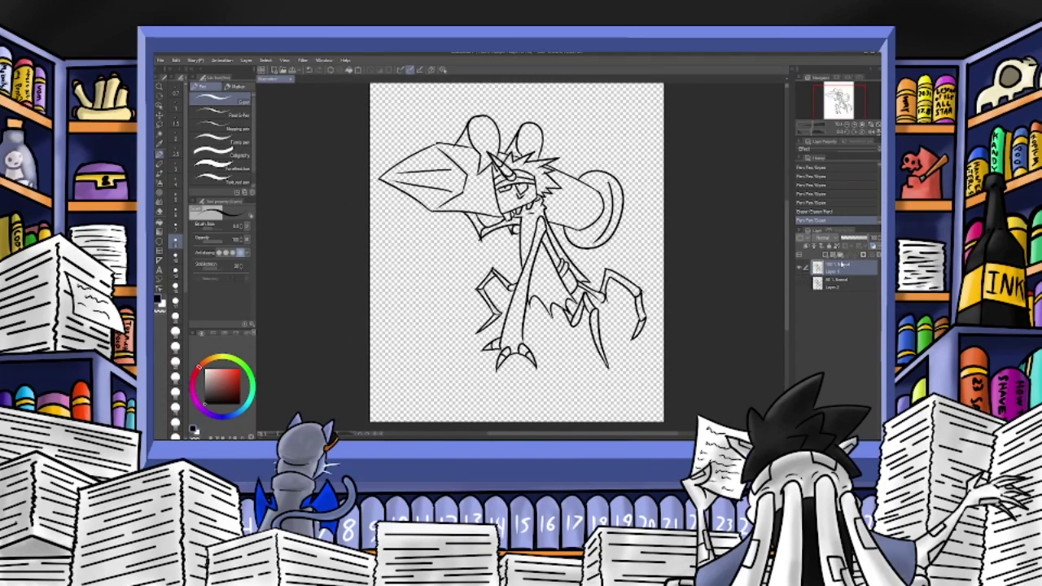
pyautogui.click(851, 238)
pyautogui.click(825, 255)
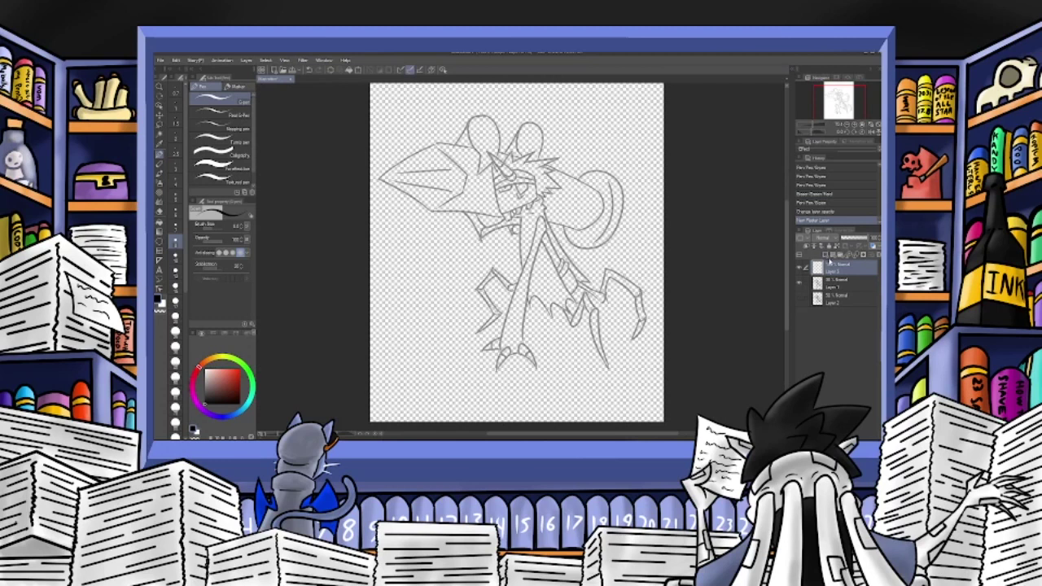
# Ink the face's front edge, the jaw line and the first two teeth on the new layer.
pyautogui.scroll(2, 829, 105)
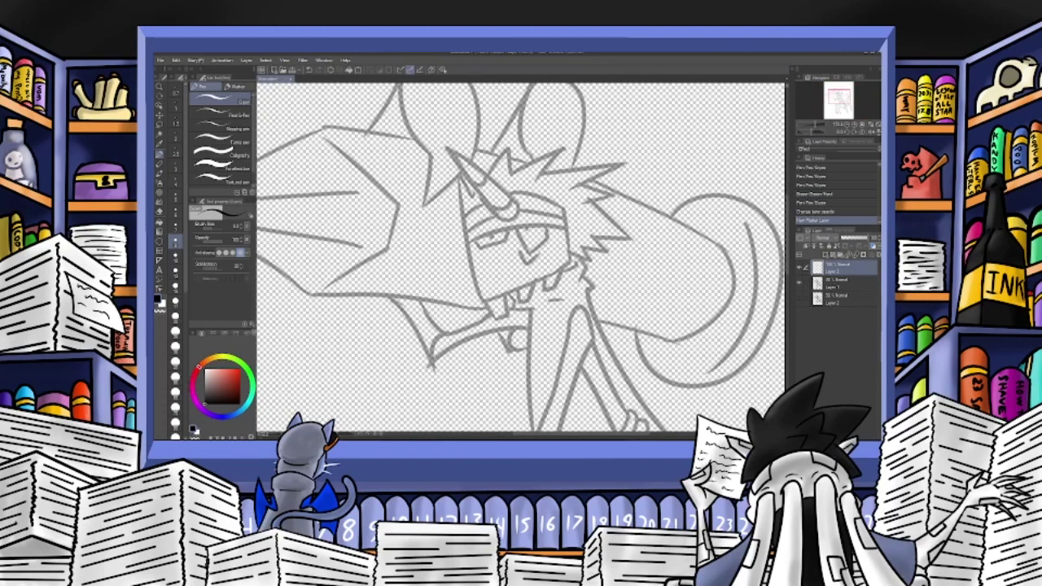
pyautogui.moveTo(458, 172); pyautogui.dragTo(487, 304)
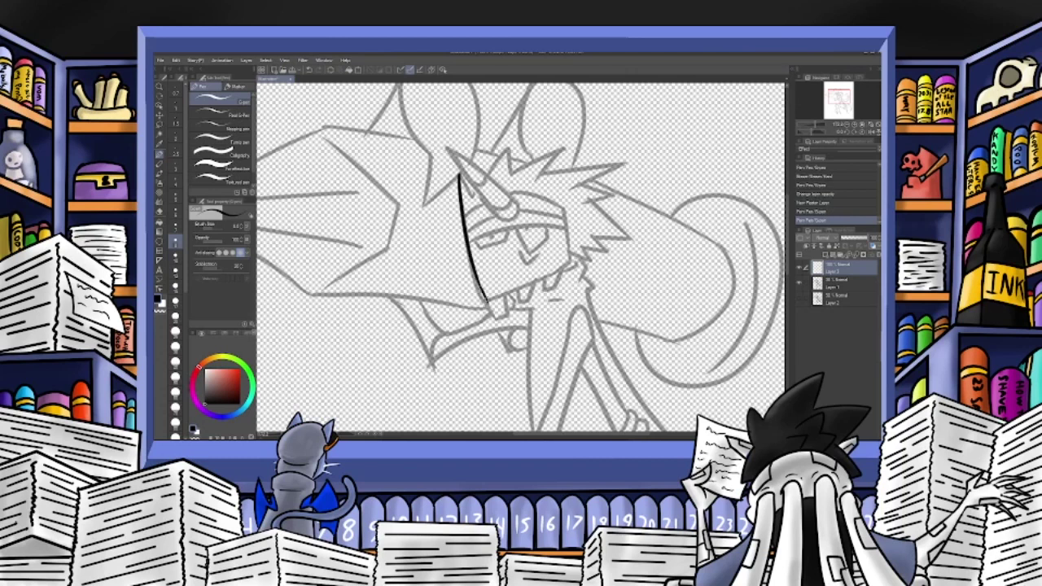
pyautogui.hotkey('ctrl', 'z')
pyautogui.moveTo(458, 173)
pyautogui.mouseDown()
pyautogui.moveTo(488, 315)
pyautogui.moveTo(505, 316)
pyautogui.moveTo(507, 293)
pyautogui.moveTo(568, 266)
pyautogui.mouseUp()
pyautogui.moveTo(518, 291)
pyautogui.mouseDown()
pyautogui.moveTo(530, 305)
pyautogui.moveTo(535, 284)
pyautogui.mouseUp()
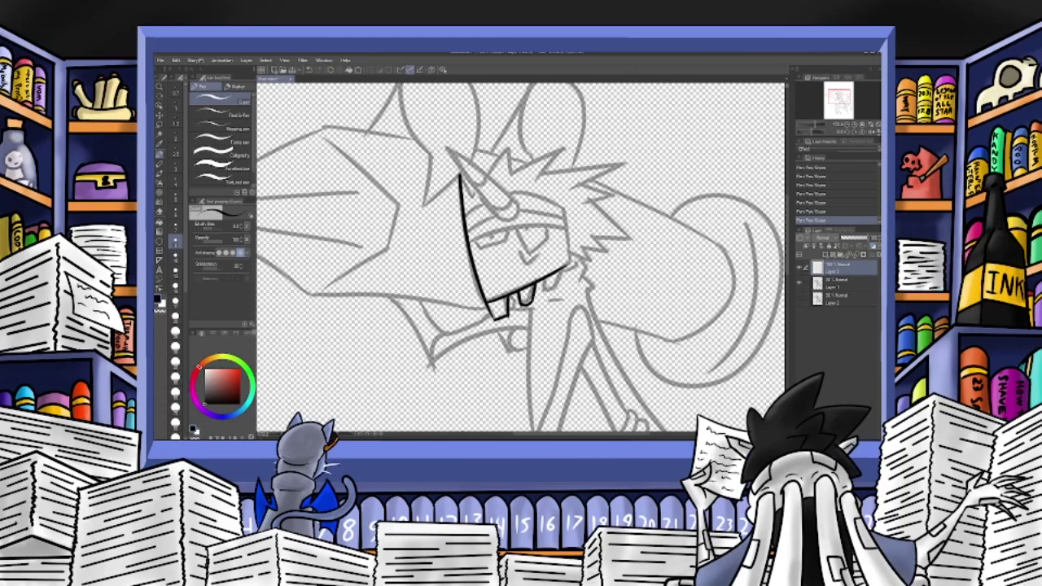
# Ink the third tooth, the back edge of the face and the headband's upper curve across the forehead.
pyautogui.click(311, 70)
pyautogui.click(311, 70)
pyautogui.moveTo(520, 303)
pyautogui.mouseDown()
pyautogui.moveTo(535, 283)
pyautogui.moveTo(557, 286)
pyautogui.mouseUp()
pyautogui.moveTo(568, 267)
pyautogui.mouseDown()
pyautogui.moveTo(571, 214)
pyautogui.moveTo(500, 195)
pyautogui.moveTo(465, 216)
pyautogui.mouseUp()
pyautogui.hotkey('ctrl', 'z')
pyautogui.hotkey('ctrl', 'z')
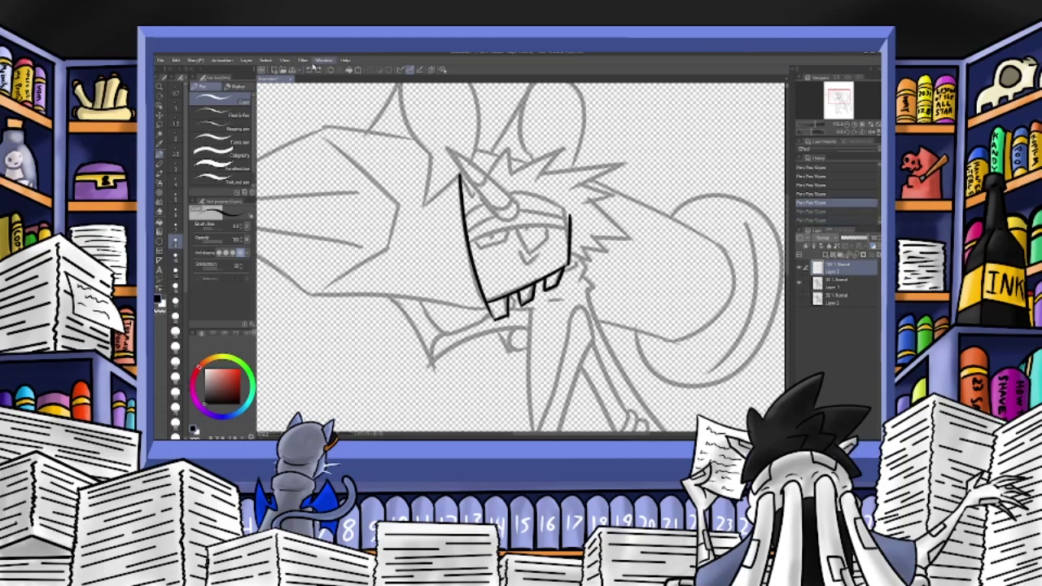
pyautogui.hotkey('ctrl', 'y')
pyautogui.hotkey('ctrl', 'y')
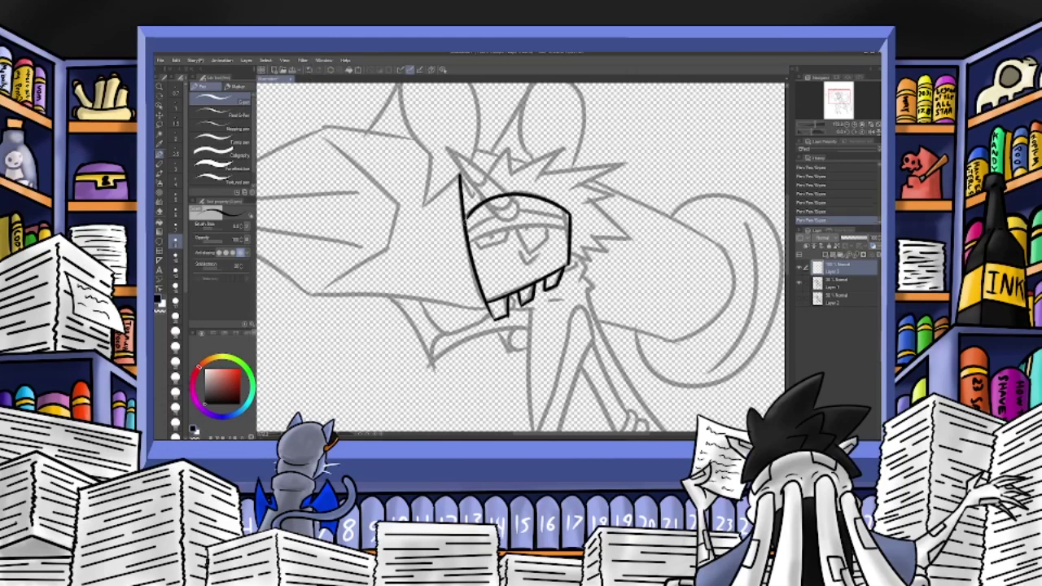
# Ink the curved horn's outline and its cross bands on the forehead, erasing the lines where the horn overlaps the head.
pyautogui.click(157, 215)
pyautogui.moveTo(490, 198)
pyautogui.mouseDown()
pyautogui.moveTo(502, 198)
pyautogui.moveTo(440, 137)
pyautogui.mouseUp()
pyautogui.press('p')
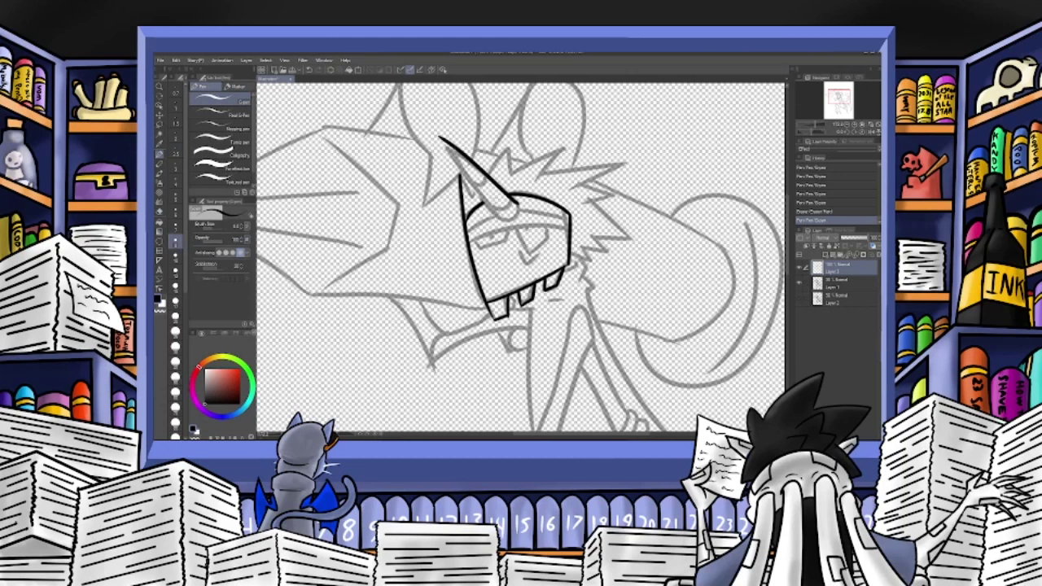
pyautogui.moveTo(519, 201)
pyautogui.mouseDown()
pyautogui.moveTo(513, 216)
pyautogui.moveTo(440, 133)
pyautogui.mouseUp()
pyautogui.click(312, 72)
pyautogui.moveTo(519, 202)
pyautogui.mouseDown()
pyautogui.moveTo(507, 220)
pyautogui.moveTo(435, 133)
pyautogui.mouseUp()
pyautogui.moveTo(464, 179); pyautogui.dragTo(477, 167)
pyautogui.moveTo(487, 215); pyautogui.dragTo(511, 195)
pyautogui.hotkey('ctrl', 'z')
pyautogui.click(166, 207)
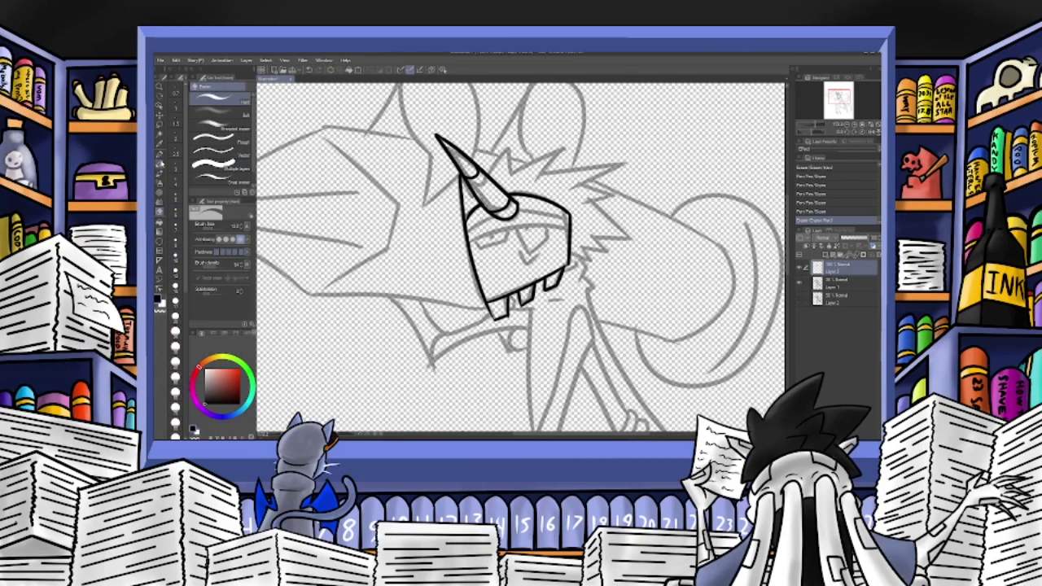
# Ink the headband's inner line and lower edge across the forehead, and erase the stroke end that overshoots the face.
pyautogui.click(160, 153)
pyautogui.moveTo(464, 219); pyautogui.dragTo(471, 212)
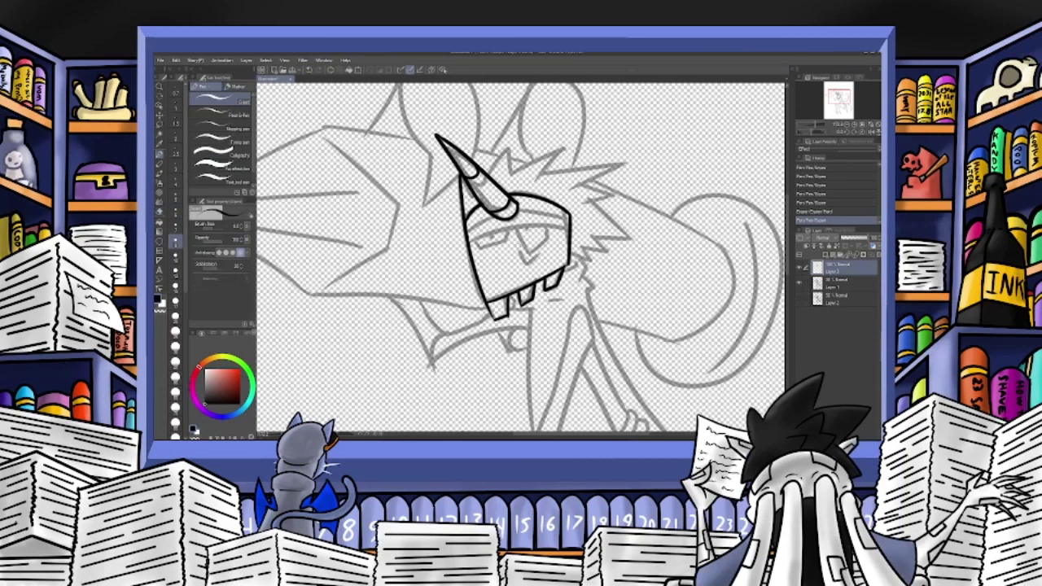
pyautogui.moveTo(570, 223); pyautogui.dragTo(514, 205)
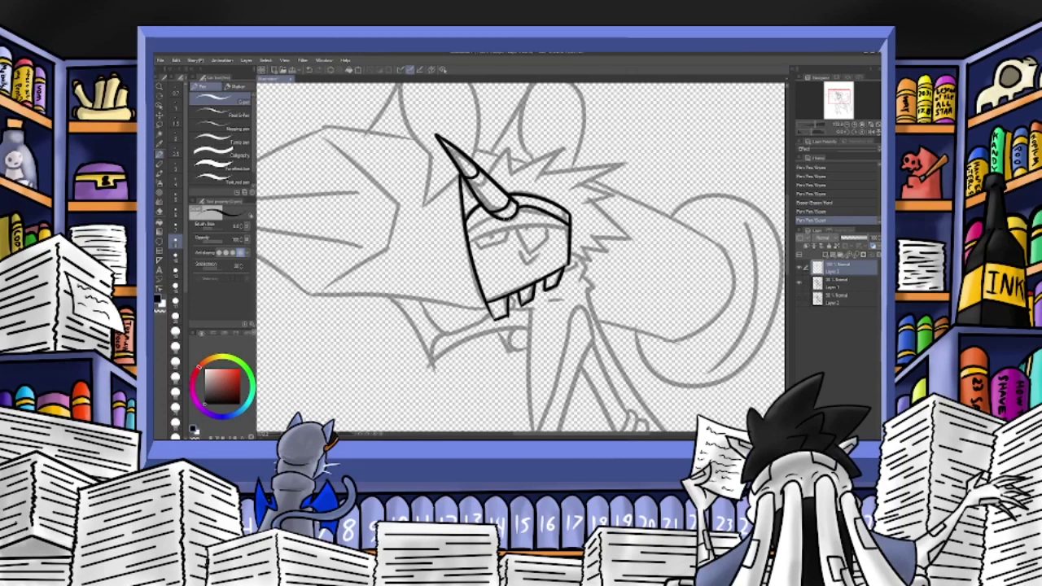
pyautogui.click(310, 70)
pyautogui.moveTo(515, 207); pyautogui.dragTo(575, 225)
pyautogui.click(310, 70)
pyautogui.moveTo(516, 207); pyautogui.dragTo(573, 225)
pyautogui.moveTo(488, 231); pyautogui.dragTo(467, 234)
pyautogui.moveTo(570, 227); pyautogui.dragTo(467, 242)
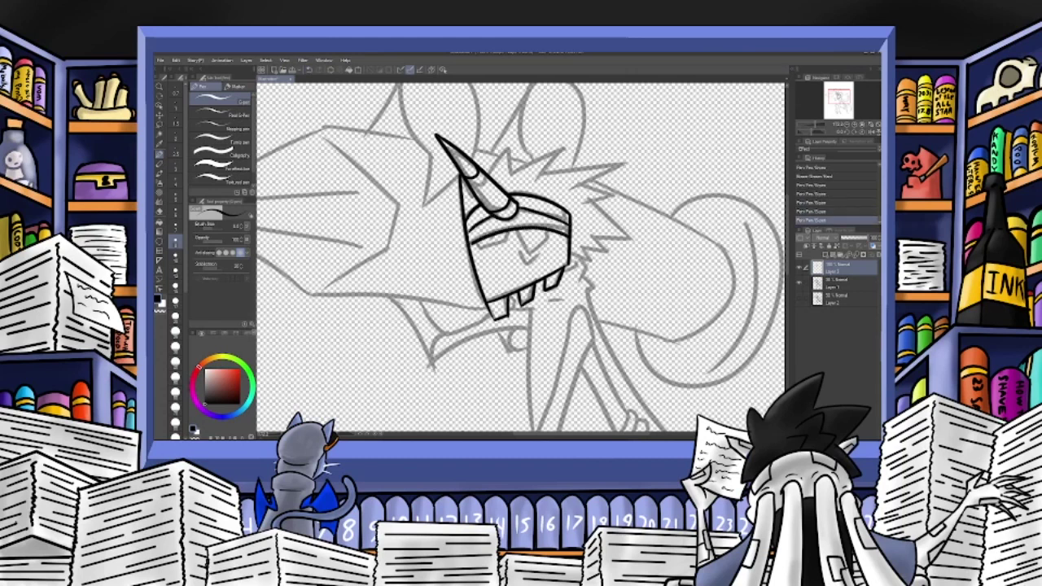
pyautogui.press('b')
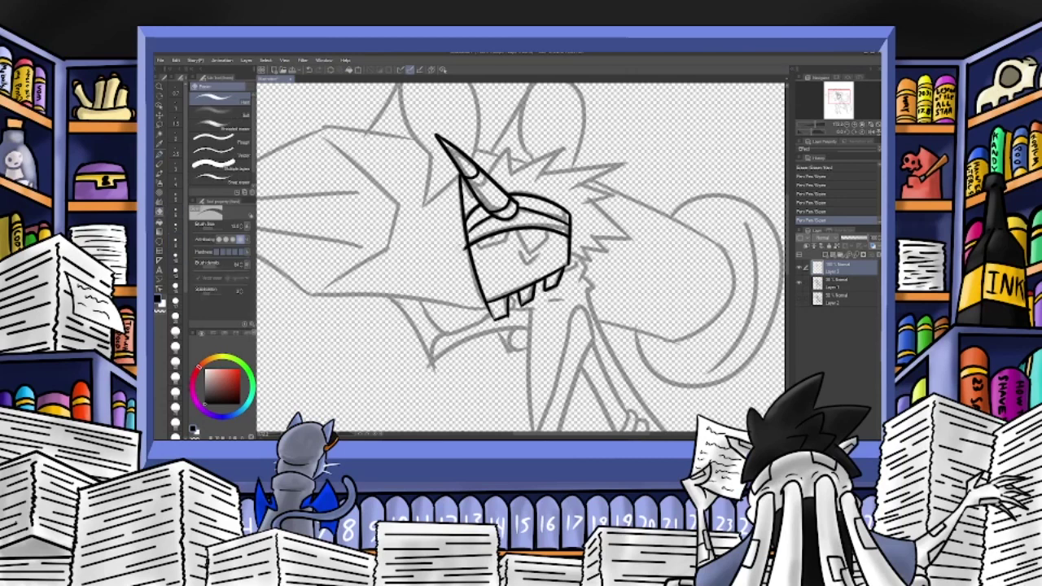
# Ink the two half-lidded eyes below the headband and the small crease line beneath them.
pyautogui.click(163, 154)
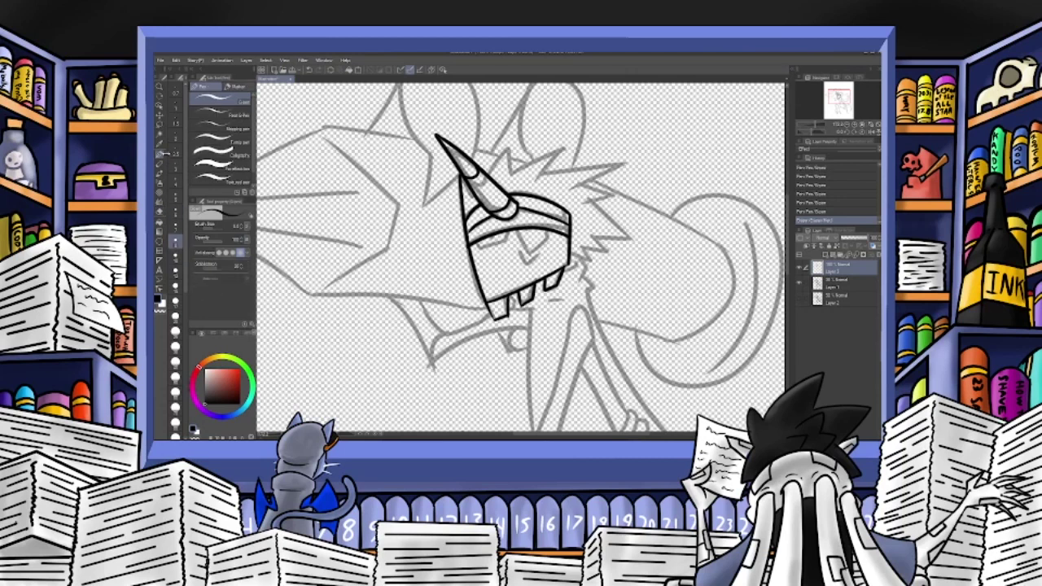
pyautogui.moveTo(476, 249)
pyautogui.mouseDown()
pyautogui.moveTo(504, 246)
pyautogui.moveTo(508, 233)
pyautogui.moveTo(490, 240)
pyautogui.moveTo(523, 235)
pyautogui.moveTo(531, 252)
pyautogui.moveTo(548, 234)
pyautogui.moveTo(524, 233)
pyautogui.moveTo(554, 248)
pyautogui.moveTo(484, 255)
pyautogui.mouseUp()
pyautogui.hotkey('ctrl', 'z')
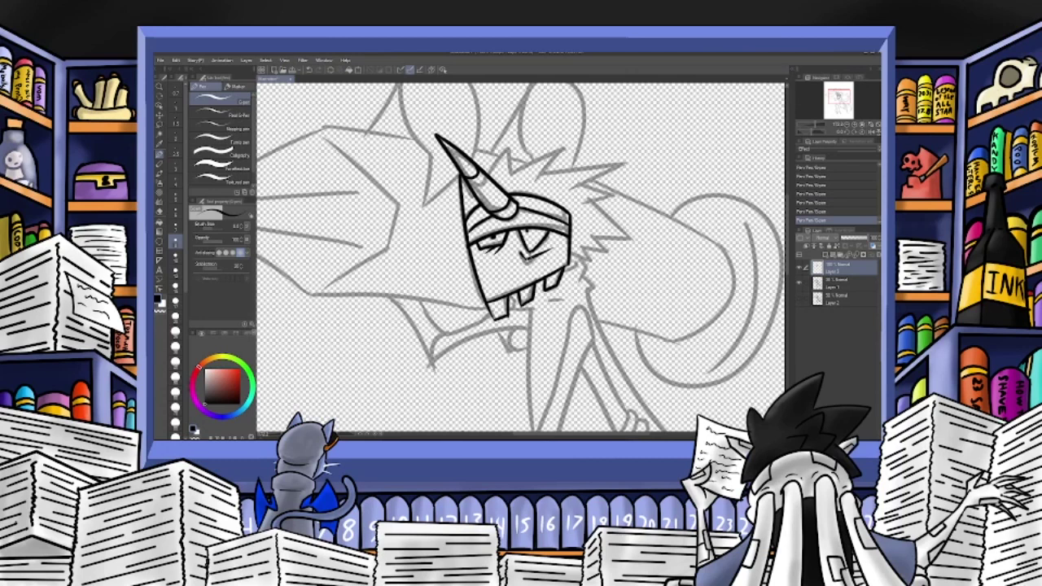
pyautogui.moveTo(532, 254); pyautogui.dragTo(538, 262)
# Ink the spiky hair from behind the horn down to the nape, plus the small tufts under the jaw.
pyautogui.moveTo(492, 169)
pyautogui.mouseDown()
pyautogui.moveTo(508, 144)
pyautogui.moveTo(512, 174)
pyautogui.moveTo(562, 146)
pyautogui.moveTo(540, 177)
pyautogui.moveTo(630, 160)
pyautogui.mouseUp()
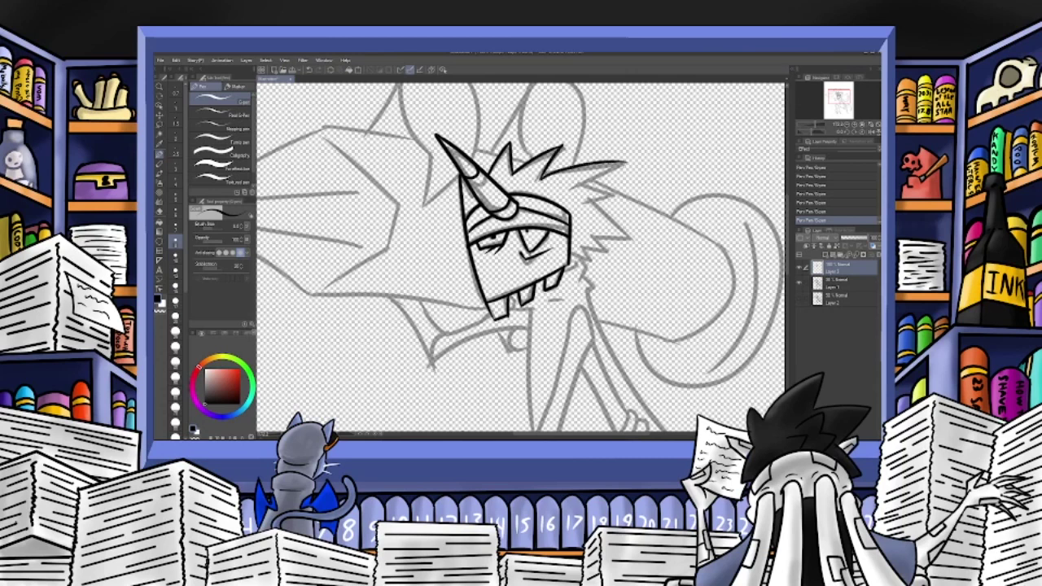
pyautogui.hotkey('ctrl', 'z')
pyautogui.moveTo(544, 174)
pyautogui.mouseDown()
pyautogui.moveTo(630, 164)
pyautogui.moveTo(572, 191)
pyautogui.moveTo(618, 198)
pyautogui.moveTo(596, 200)
pyautogui.moveTo(640, 243)
pyautogui.moveTo(598, 237)
pyautogui.moveTo(597, 254)
pyautogui.moveTo(581, 247)
pyautogui.moveTo(591, 262)
pyautogui.moveTo(573, 255)
pyautogui.moveTo(577, 266)
pyautogui.moveTo(565, 270)
pyautogui.moveTo(583, 275)
pyautogui.moveTo(586, 295)
pyautogui.mouseUp()
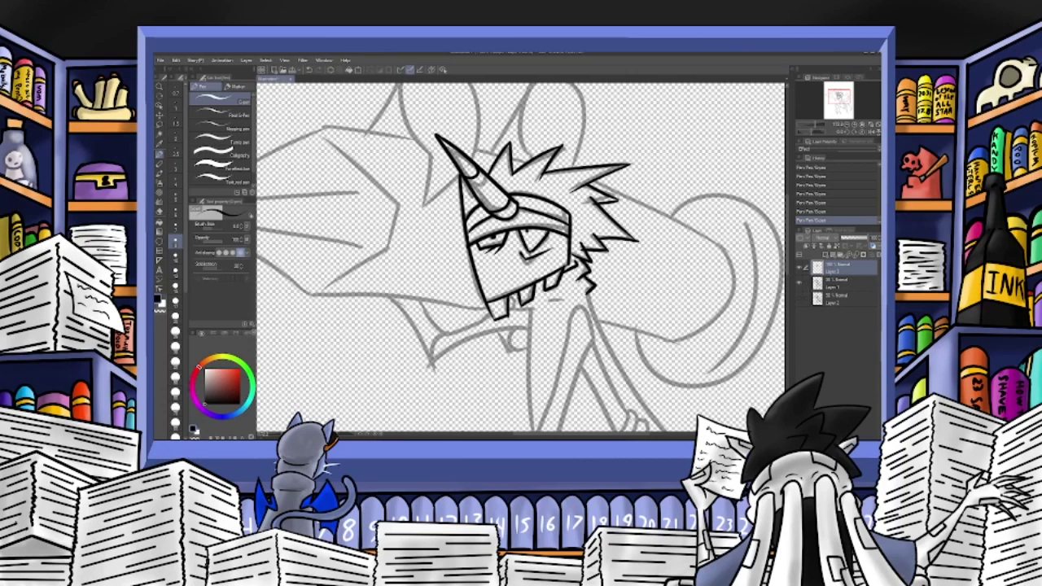
pyautogui.moveTo(515, 293)
pyautogui.mouseDown()
pyautogui.moveTo(511, 310)
pyautogui.moveTo(532, 318)
pyautogui.moveTo(518, 241)
pyautogui.moveTo(471, 251)
pyautogui.moveTo(513, 223)
pyautogui.moveTo(523, 231)
pyautogui.mouseUp()
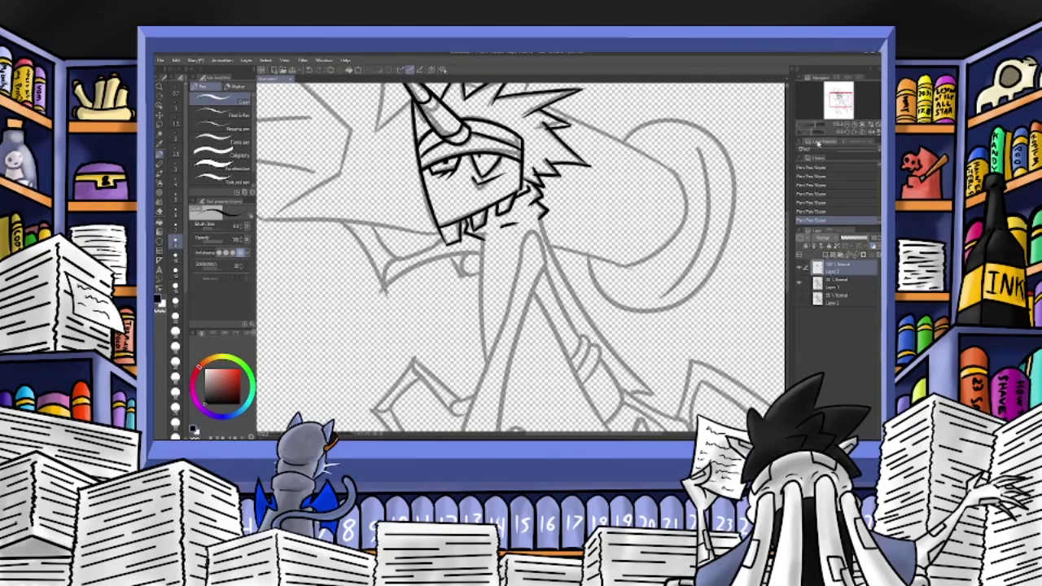
# Ink the rounded shoulder and the rear edge of the long front limb down to the foot.
pyautogui.click(846, 125)
pyautogui.click(846, 125)
pyautogui.moveTo(843, 100); pyautogui.dragTo(842, 106)
pyautogui.moveTo(494, 166); pyautogui.dragTo(492, 244)
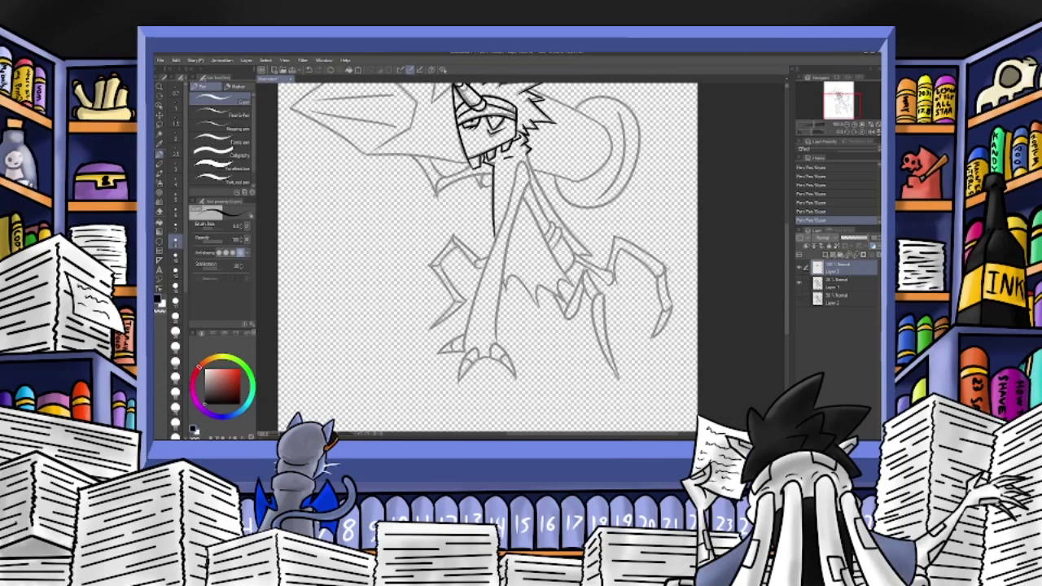
pyautogui.click(309, 70)
pyautogui.moveTo(516, 160)
pyautogui.mouseDown()
pyautogui.moveTo(527, 185)
pyautogui.moveTo(495, 337)
pyautogui.mouseUp()
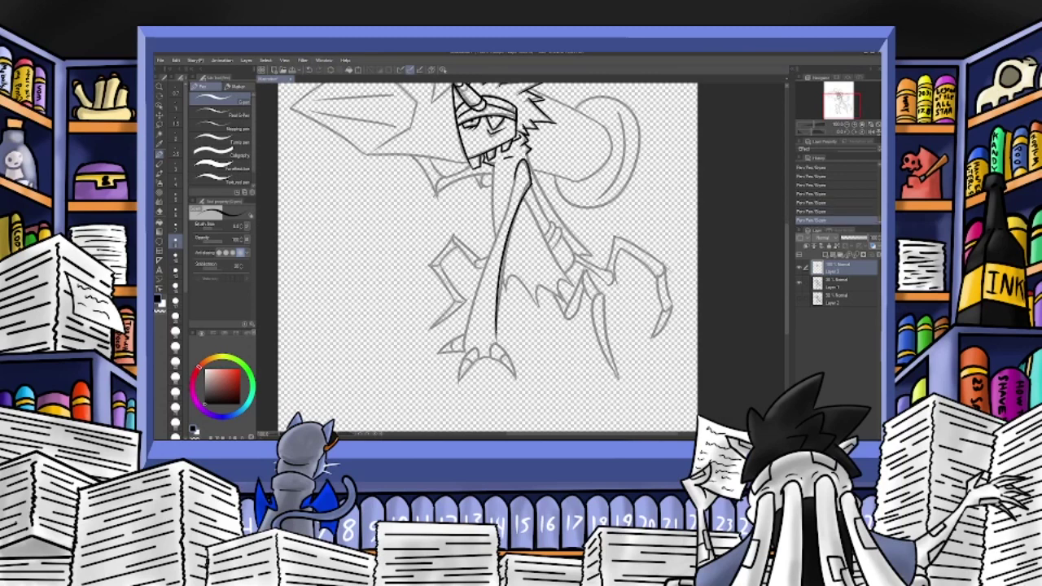
pyautogui.moveTo(515, 174); pyautogui.dragTo(468, 358)
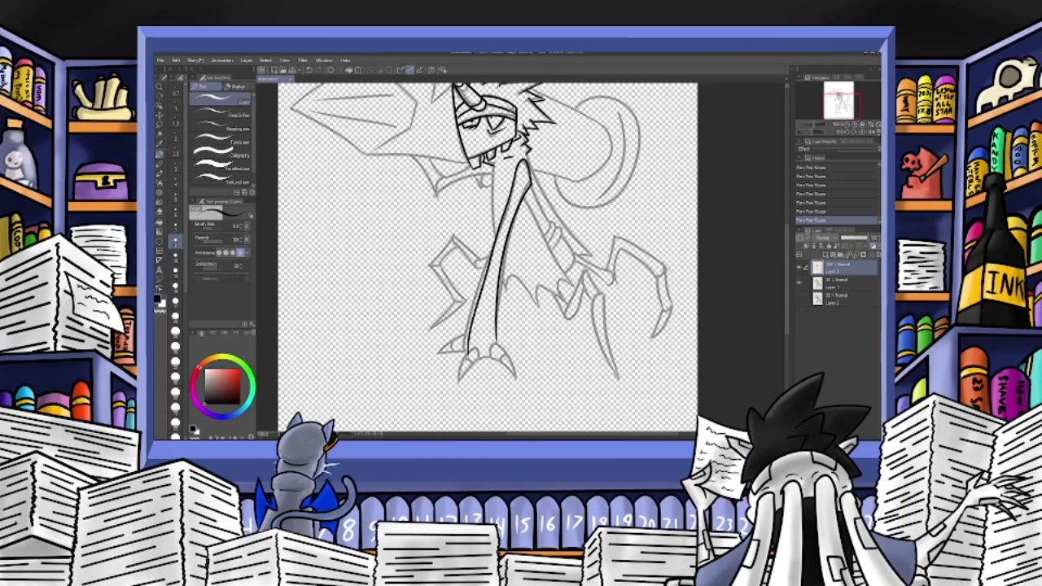
pyautogui.click(315, 72)
pyautogui.moveTo(515, 174)
pyautogui.mouseDown()
pyautogui.moveTo(482, 259)
pyautogui.moveTo(464, 358)
pyautogui.mouseUp()
pyautogui.click(310, 72)
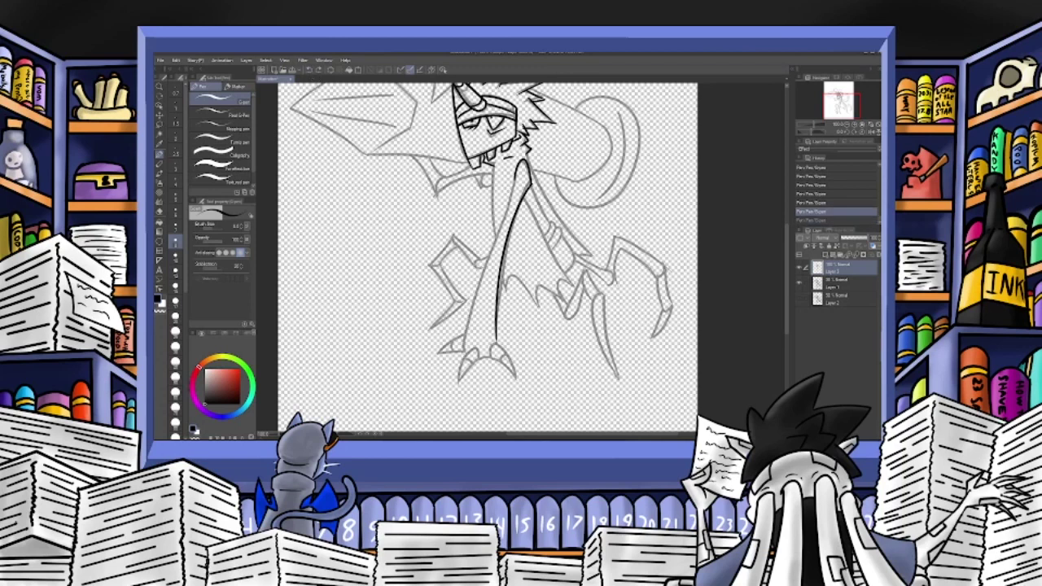
pyautogui.moveTo(515, 174)
pyautogui.mouseDown()
pyautogui.moveTo(468, 308)
pyautogui.moveTo(464, 359)
pyautogui.mouseUp()
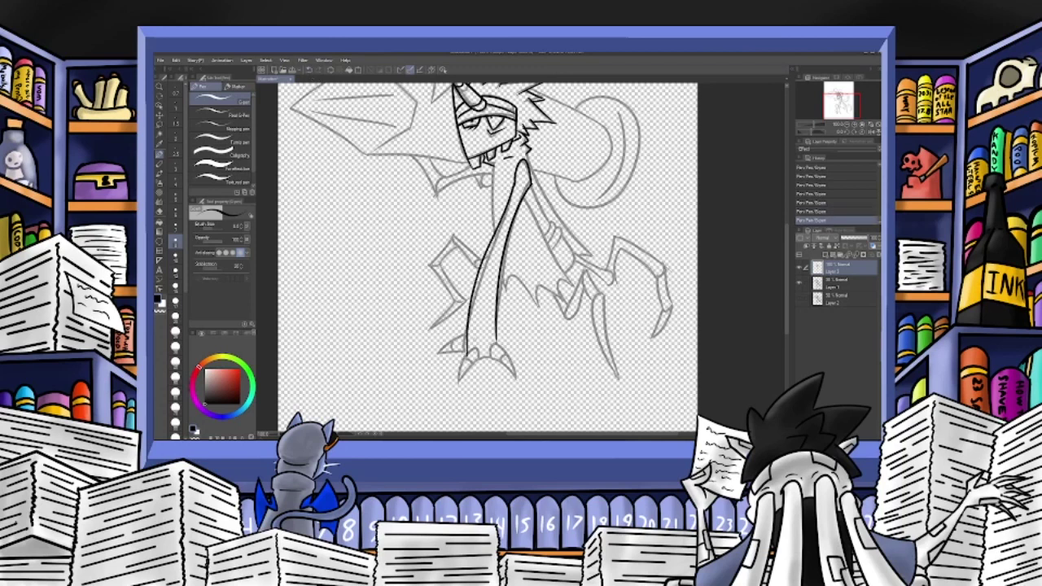
pyautogui.click(309, 70)
pyautogui.moveTo(513, 181); pyautogui.dragTo(465, 358)
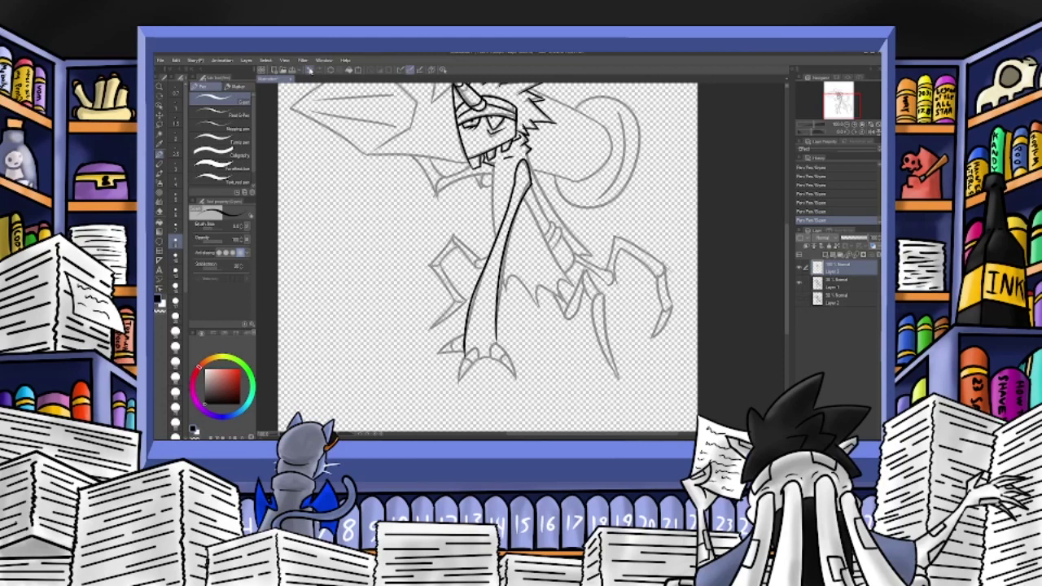
pyautogui.click(312, 72)
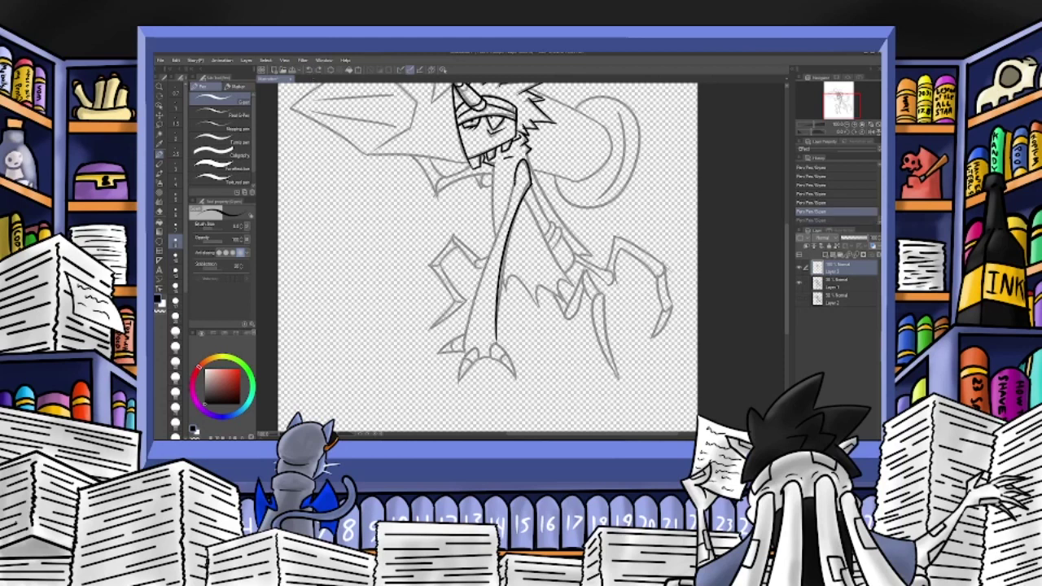
pyautogui.moveTo(515, 186)
pyautogui.mouseDown()
pyautogui.moveTo(478, 277)
pyautogui.moveTo(464, 363)
pyautogui.mouseUp()
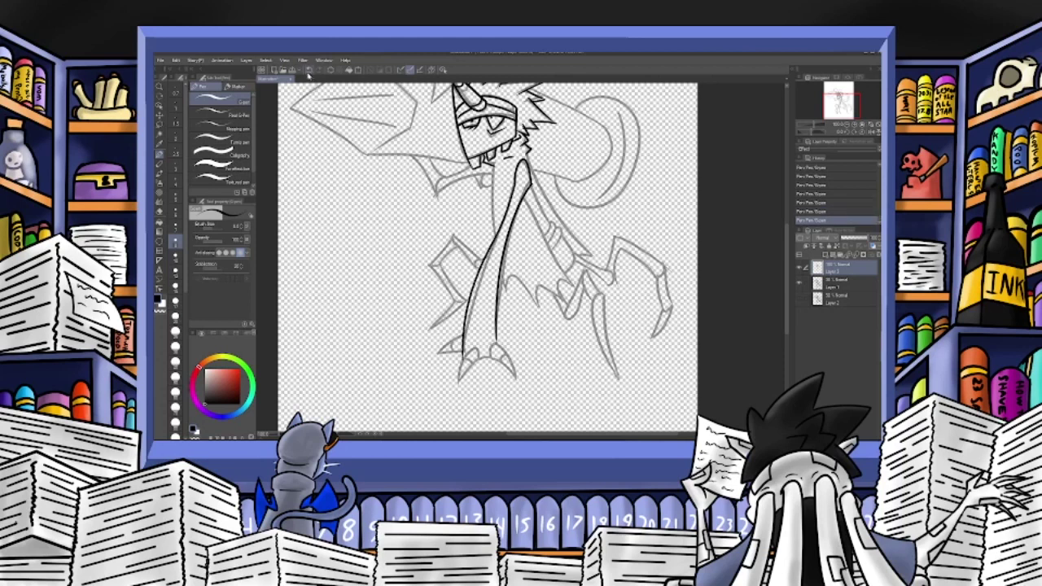
pyautogui.click(310, 71)
# Ink the front edge of the long limb from the shoulder to the foot and trim the stroke with the eraser.
pyautogui.moveTo(514, 191); pyautogui.dragTo(464, 360)
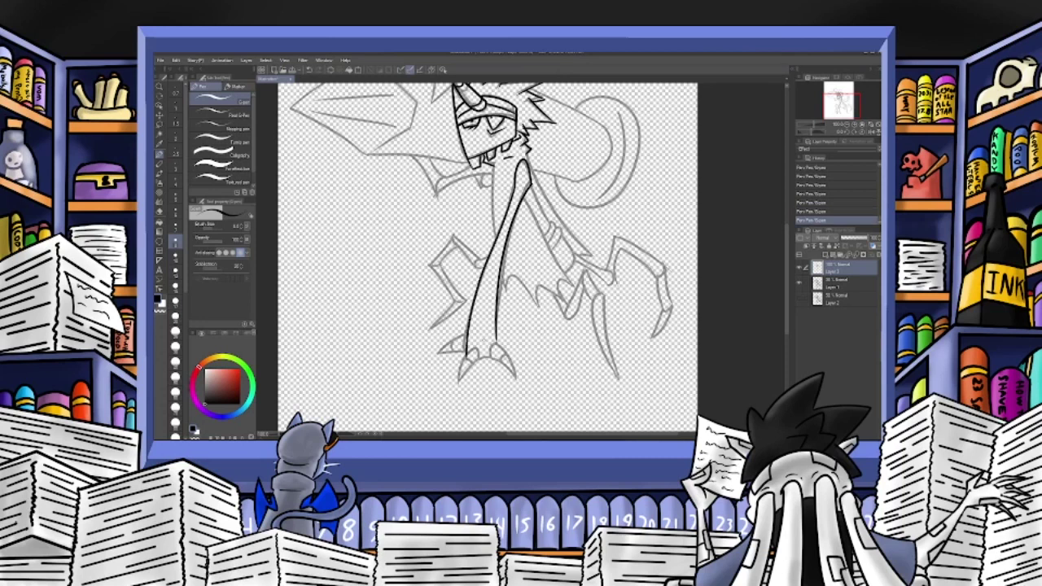
pyautogui.click(815, 125)
pyautogui.moveTo(841, 106); pyautogui.dragTo(841, 111)
pyautogui.click(159, 213)
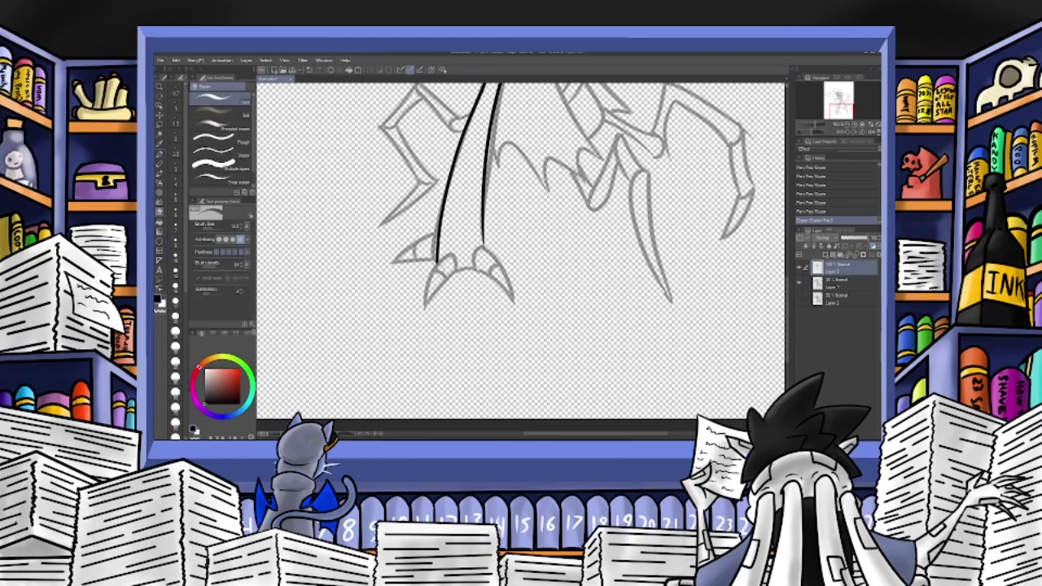
# Ink the foot's two front toes with pointed claws, redrawing the second toe slightly longer.
pyautogui.click(160, 153)
pyautogui.moveTo(454, 267)
pyautogui.mouseDown()
pyautogui.moveTo(432, 278)
pyautogui.moveTo(428, 307)
pyautogui.mouseUp()
pyautogui.moveTo(455, 267)
pyautogui.mouseDown()
pyautogui.moveTo(429, 307)
pyautogui.moveTo(434, 274)
pyautogui.moveTo(446, 285)
pyautogui.moveTo(487, 249)
pyautogui.moveTo(512, 301)
pyautogui.mouseUp()
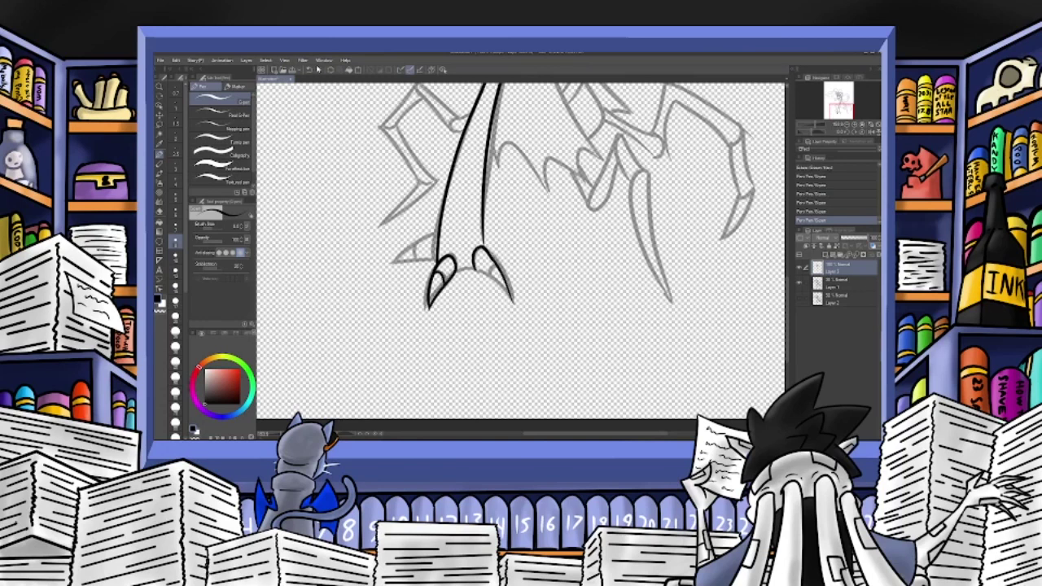
pyautogui.doubleClick(312, 70)
pyautogui.moveTo(478, 268)
pyautogui.mouseDown()
pyautogui.moveTo(479, 246)
pyautogui.moveTo(517, 303)
pyautogui.moveTo(487, 277)
pyautogui.moveTo(520, 307)
pyautogui.mouseUp()
pyautogui.moveTo(501, 261); pyautogui.dragTo(490, 277)
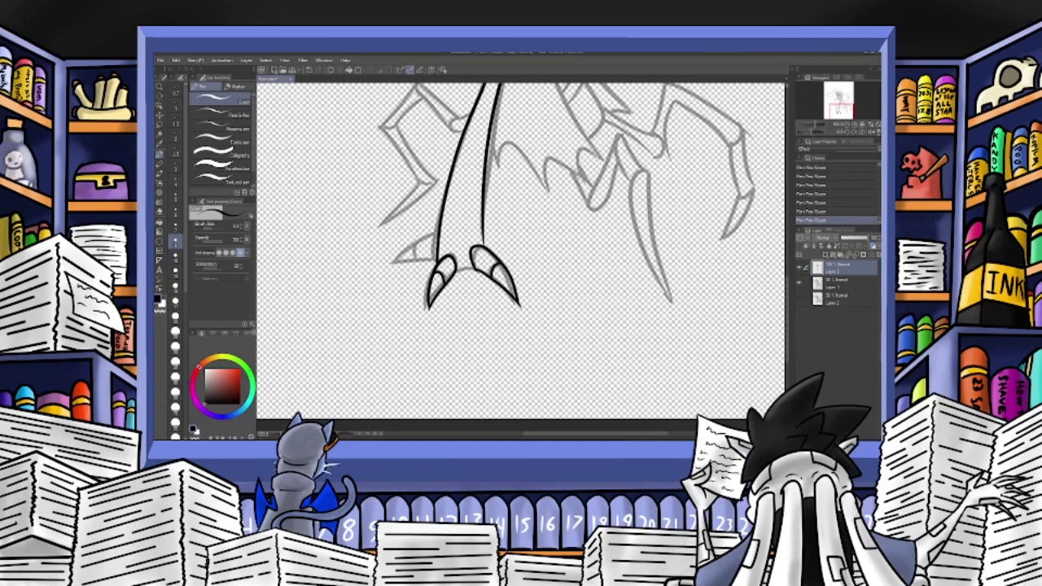
# Trim the second claw's tip, then ink the curve joining the two front toes and the clawed toe behind them.
pyautogui.click(159, 212)
pyautogui.moveTo(525, 308); pyautogui.dragTo(522, 302)
pyautogui.click(160, 155)
pyautogui.moveTo(477, 266); pyautogui.dragTo(455, 269)
pyautogui.moveTo(440, 235)
pyautogui.mouseDown()
pyautogui.moveTo(398, 258)
pyautogui.moveTo(420, 261)
pyautogui.moveTo(396, 261)
pyautogui.moveTo(417, 244)
pyautogui.mouseUp()
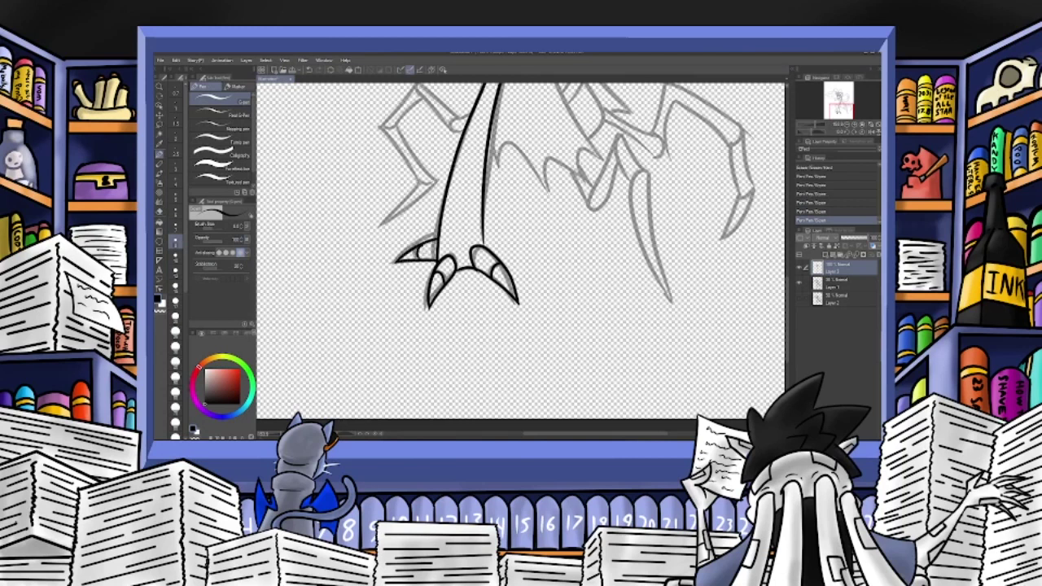
pyautogui.moveTo(836, 111); pyautogui.dragTo(841, 102)
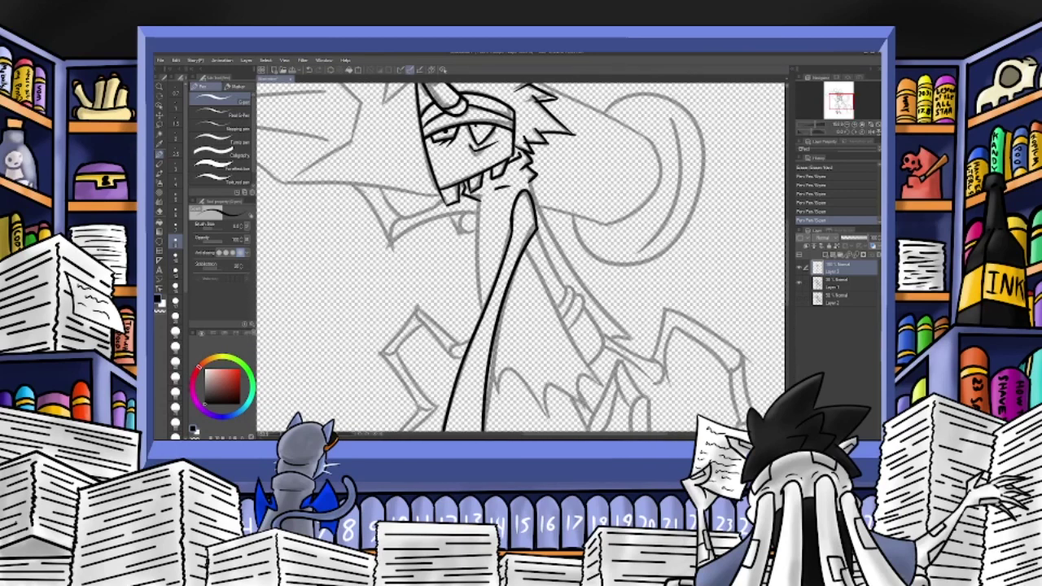
pyautogui.moveTo(479, 199); pyautogui.dragTo(480, 313)
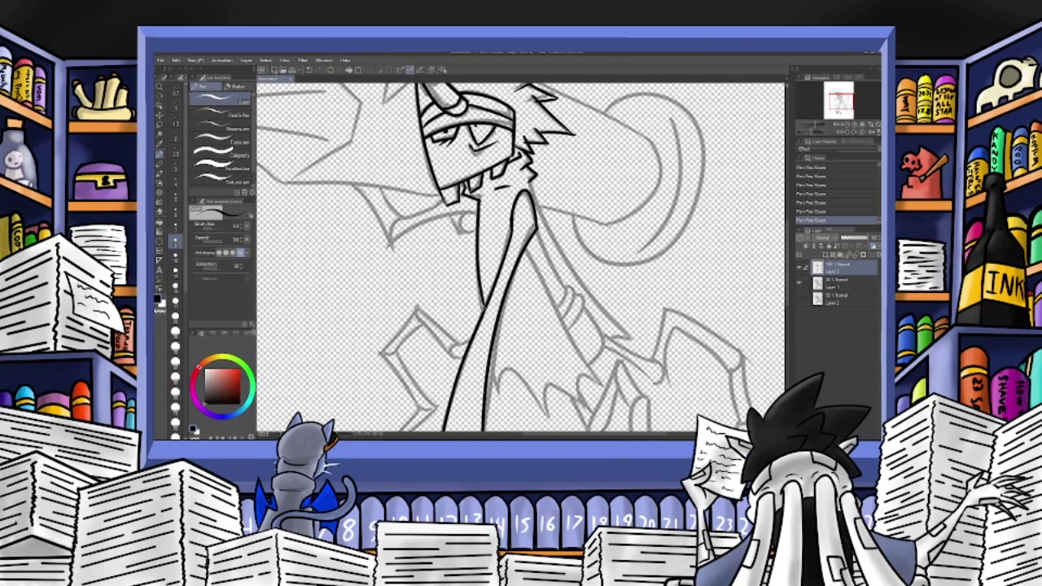
pyautogui.hotkey('ctrl', 'z')
pyautogui.moveTo(479, 199); pyautogui.dragTo(484, 314)
pyautogui.hotkey('ctrl', 'z')
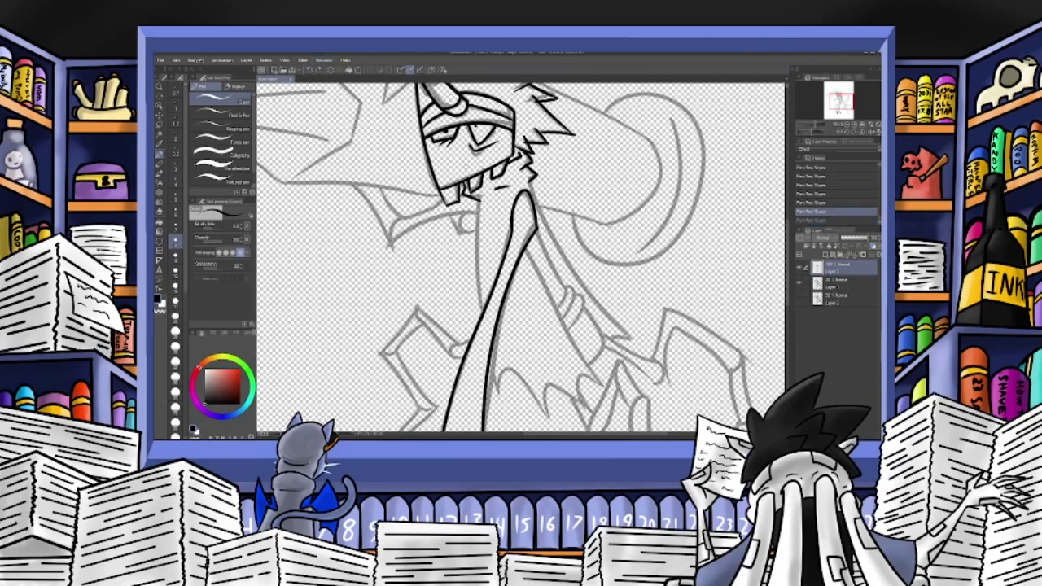
pyautogui.moveTo(478, 201); pyautogui.dragTo(485, 311)
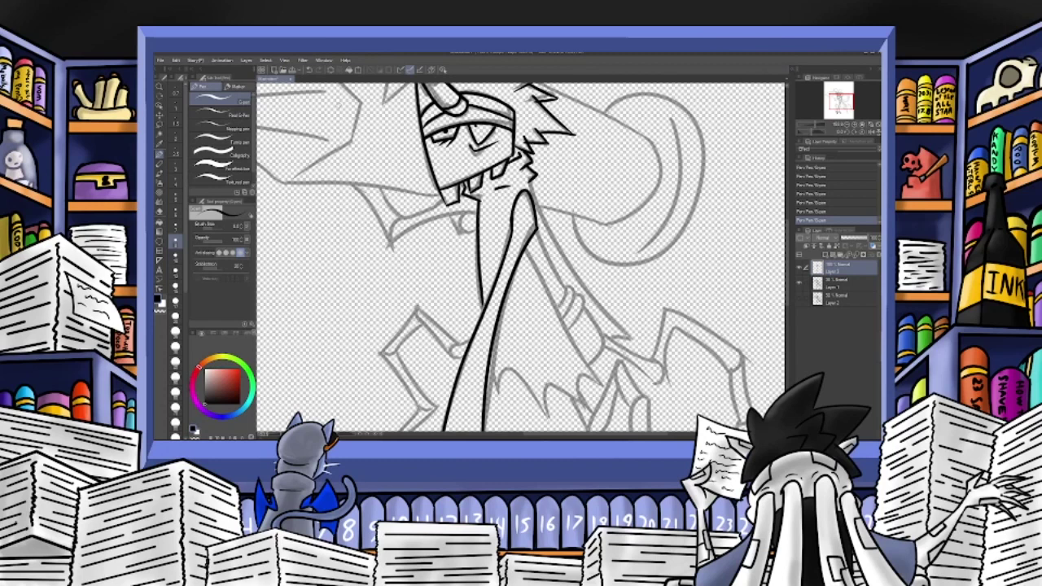
pyautogui.hotkey('ctrl', 'z')
pyautogui.moveTo(479, 199); pyautogui.dragTo(477, 321)
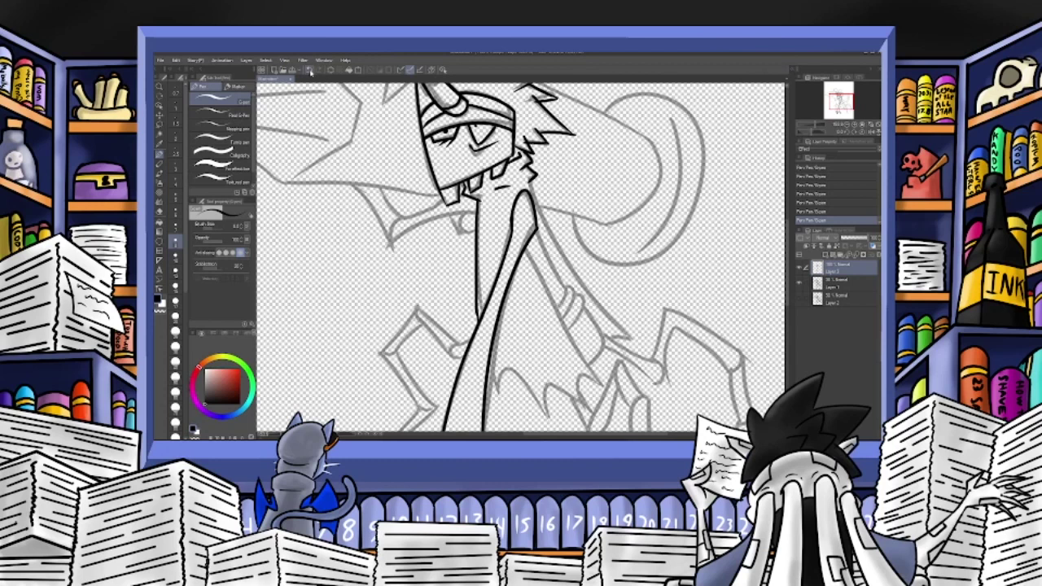
pyautogui.hotkey('ctrl', 'z')
pyautogui.hotkey('ctrl', 'z')
pyautogui.hotkey('ctrl', 'z')
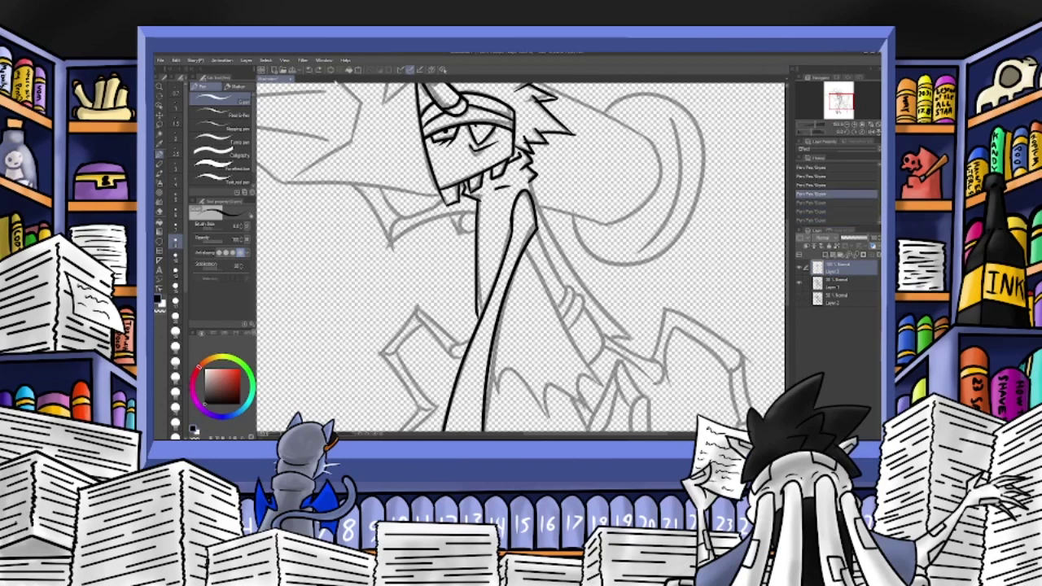
pyautogui.hotkey('ctrl', 'z')
pyautogui.hotkey('ctrl', 'z')
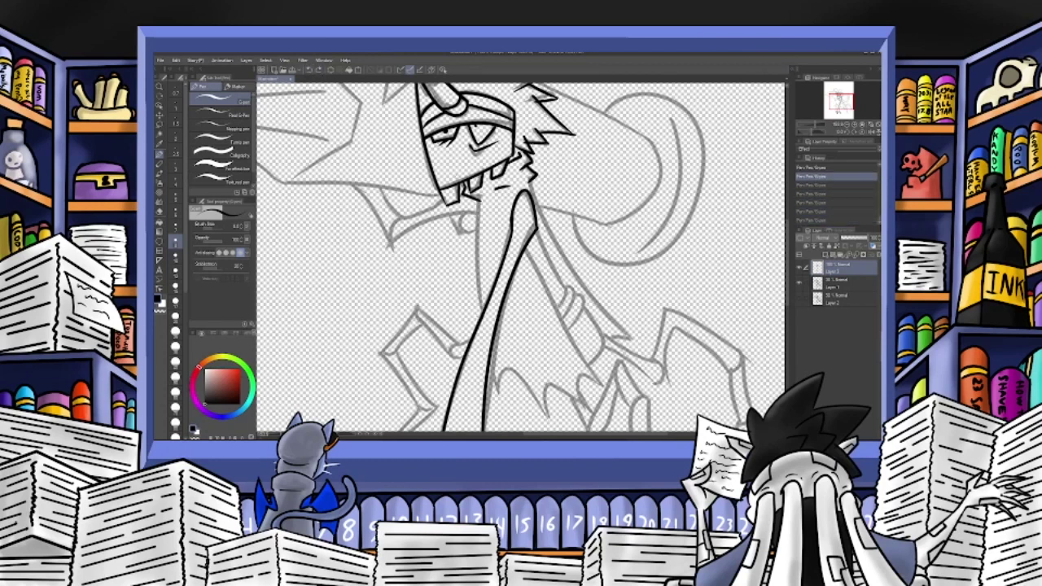
# Ink the torso's front edge from the neck to the long limb and the ragged hem behind the limb.
pyautogui.moveTo(475, 197); pyautogui.dragTo(482, 314)
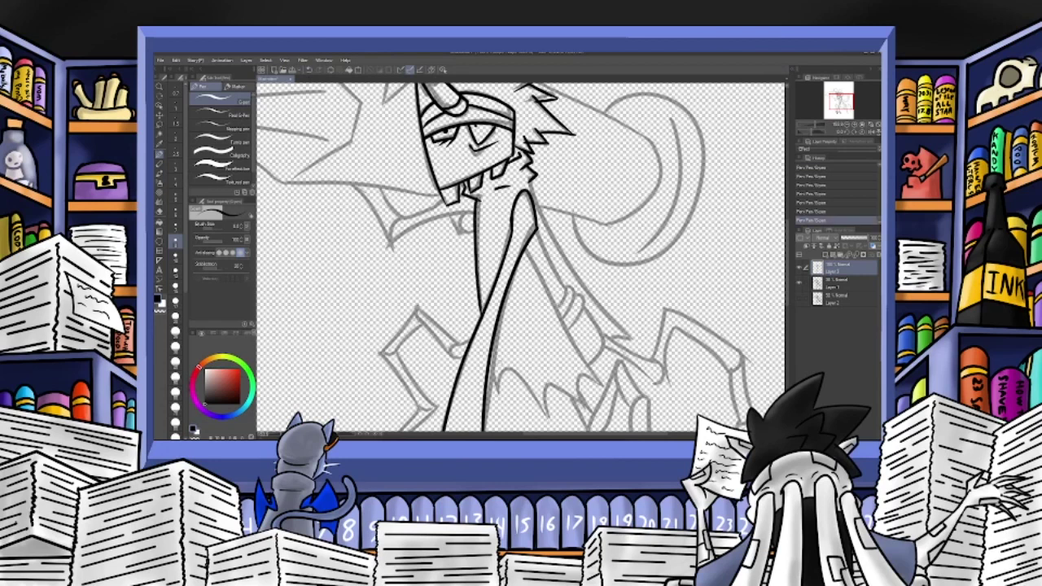
pyautogui.moveTo(488, 363)
pyautogui.mouseDown()
pyautogui.moveTo(500, 398)
pyautogui.moveTo(544, 411)
pyautogui.mouseUp()
pyautogui.moveTo(537, 366)
pyautogui.mouseDown()
pyautogui.moveTo(478, 281)
pyautogui.moveTo(488, 325)
pyautogui.moveTo(539, 350)
pyautogui.moveTo(527, 293)
pyautogui.mouseUp()
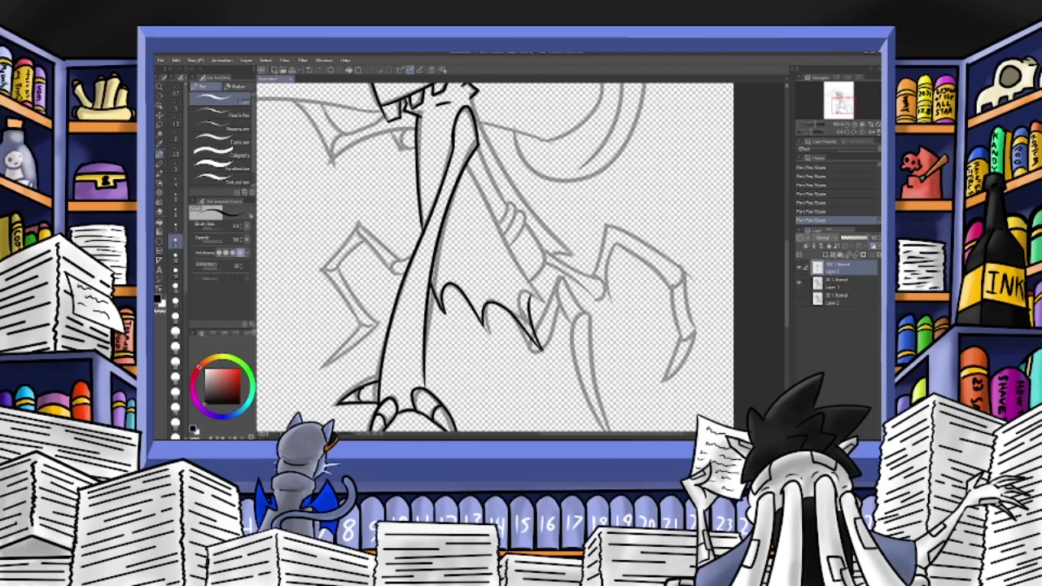
# Redraw the last points of the ragged hem and ink the straight rear edge from the shoulder down to it.
pyautogui.click(310, 71)
pyautogui.click(310, 71)
pyautogui.moveTo(483, 325)
pyautogui.mouseDown()
pyautogui.moveTo(510, 336)
pyautogui.moveTo(541, 301)
pyautogui.mouseUp()
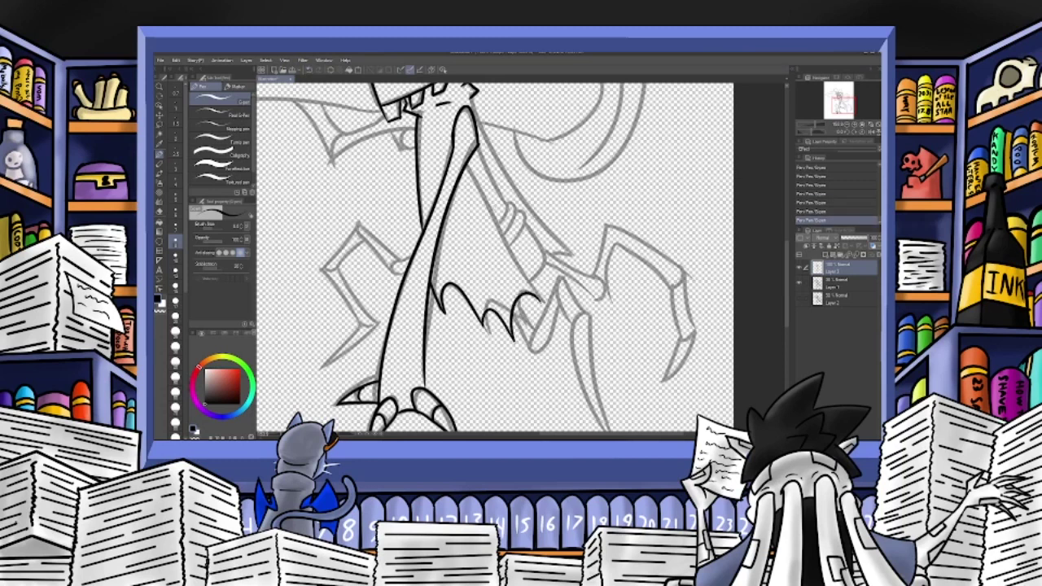
pyautogui.moveTo(467, 159); pyautogui.dragTo(538, 301)
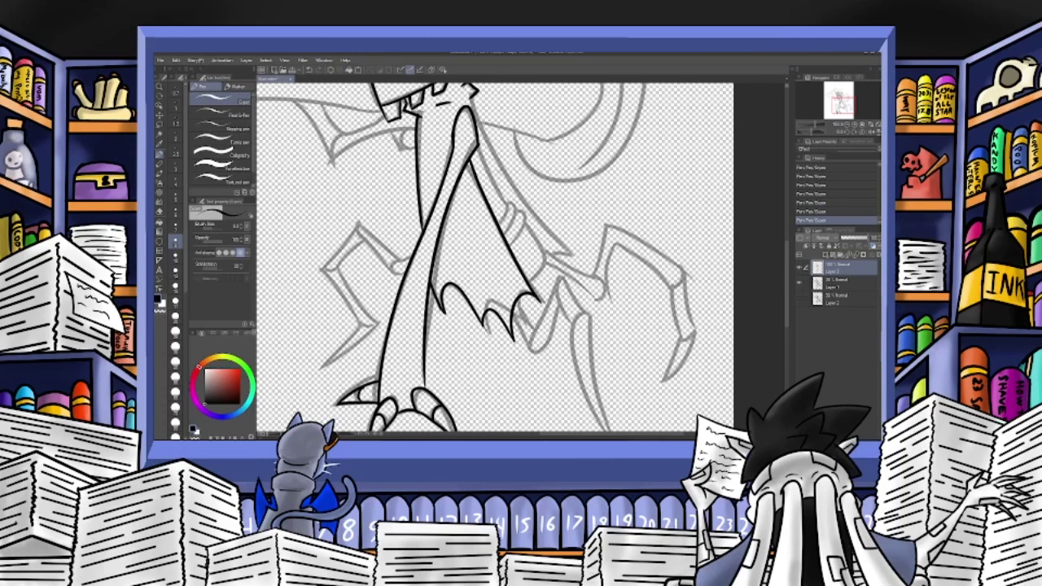
# Ink the character's rear outline down to the rounded leg joint, the bands beside it, and the leg segment rising to the pointed knee.
pyautogui.moveTo(472, 93)
pyautogui.mouseDown()
pyautogui.moveTo(574, 257)
pyautogui.moveTo(551, 254)
pyautogui.moveTo(599, 277)
pyautogui.moveTo(593, 298)
pyautogui.moveTo(605, 299)
pyautogui.moveTo(588, 295)
pyautogui.mouseUp()
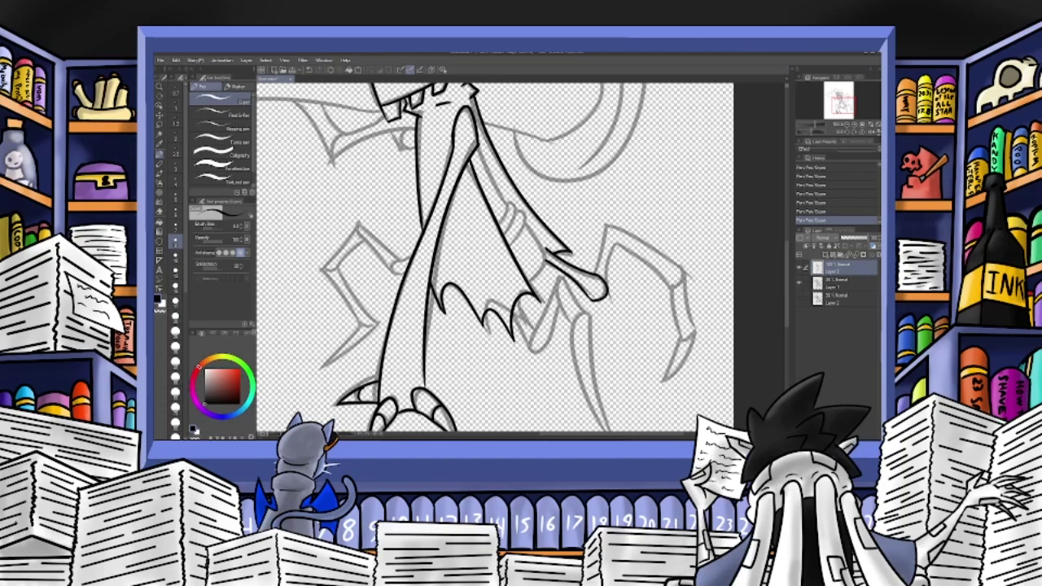
pyautogui.moveTo(526, 226)
pyautogui.mouseDown()
pyautogui.moveTo(539, 279)
pyautogui.moveTo(524, 284)
pyautogui.mouseUp()
pyautogui.moveTo(476, 145)
pyautogui.mouseDown()
pyautogui.moveTo(507, 205)
pyautogui.moveTo(498, 224)
pyautogui.moveTo(516, 205)
pyautogui.moveTo(504, 239)
pyautogui.moveTo(527, 219)
pyautogui.moveTo(509, 245)
pyautogui.mouseUp()
pyautogui.moveTo(609, 218)
pyautogui.mouseDown()
pyautogui.moveTo(596, 274)
pyautogui.moveTo(607, 293)
pyautogui.mouseUp()
pyautogui.moveTo(622, 245); pyautogui.dragTo(608, 271)
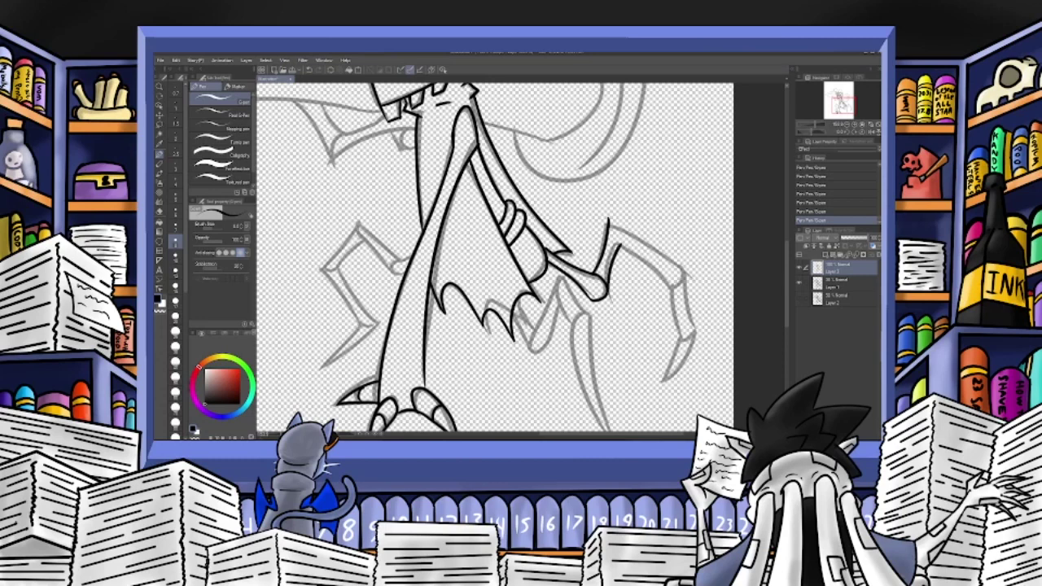
pyautogui.moveTo(609, 218)
pyautogui.mouseDown()
pyautogui.moveTo(618, 249)
pyautogui.moveTo(518, 296)
pyautogui.moveTo(535, 169)
pyautogui.moveTo(603, 192)
pyautogui.mouseUp()
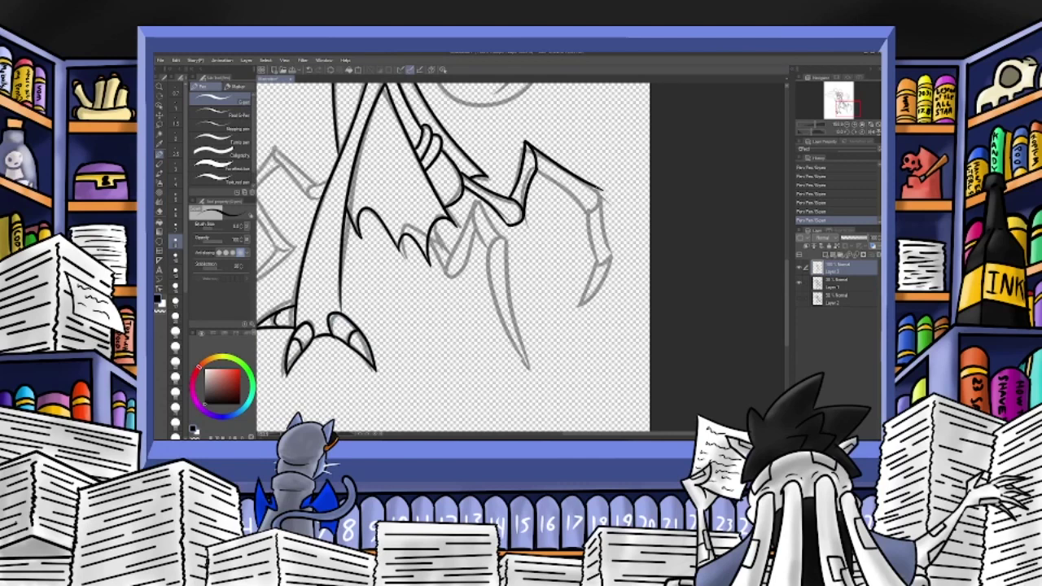
# Ink the rest of the rearmost jointed leg, from the knee through its two bent segments to the pointed claw tip.
pyautogui.moveTo(537, 168); pyautogui.dragTo(586, 221)
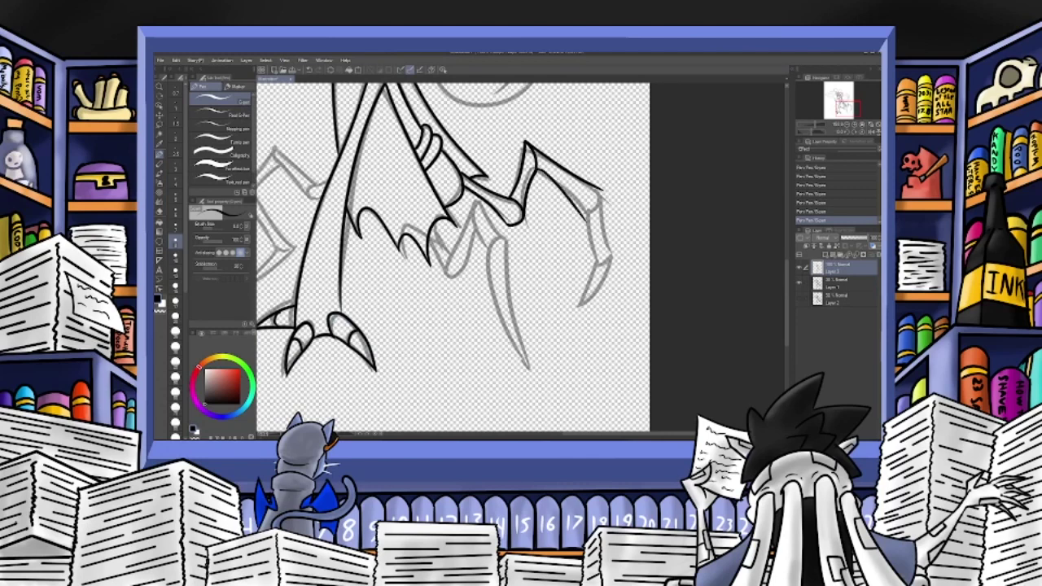
pyautogui.click(310, 71)
pyautogui.moveTo(539, 171)
pyautogui.mouseDown()
pyautogui.moveTo(591, 210)
pyautogui.moveTo(598, 262)
pyautogui.mouseUp()
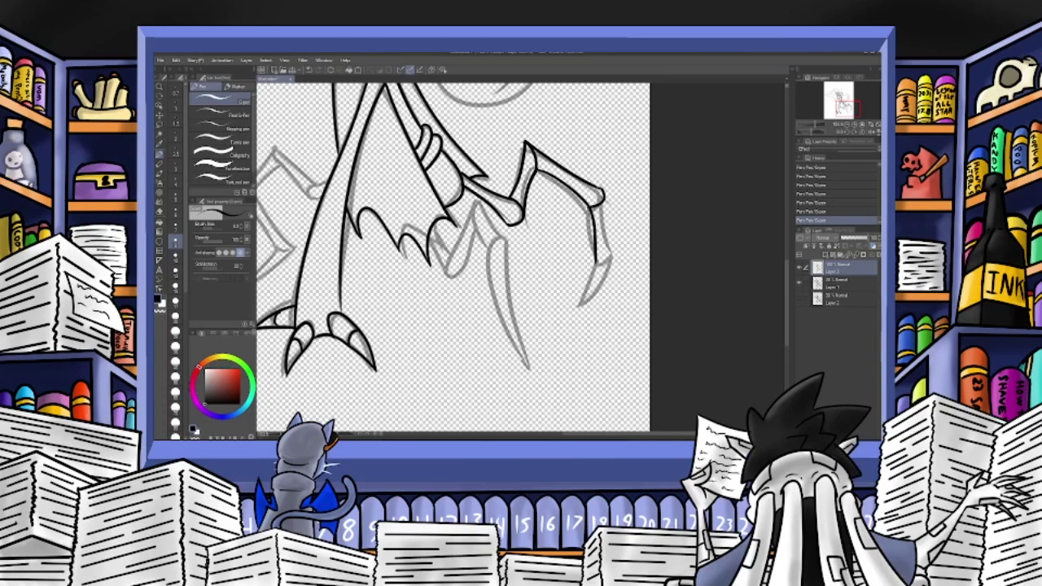
pyautogui.moveTo(604, 191)
pyautogui.mouseDown()
pyautogui.moveTo(619, 252)
pyautogui.moveTo(596, 262)
pyautogui.moveTo(580, 304)
pyautogui.mouseUp()
pyautogui.moveTo(616, 252); pyautogui.dragTo(577, 311)
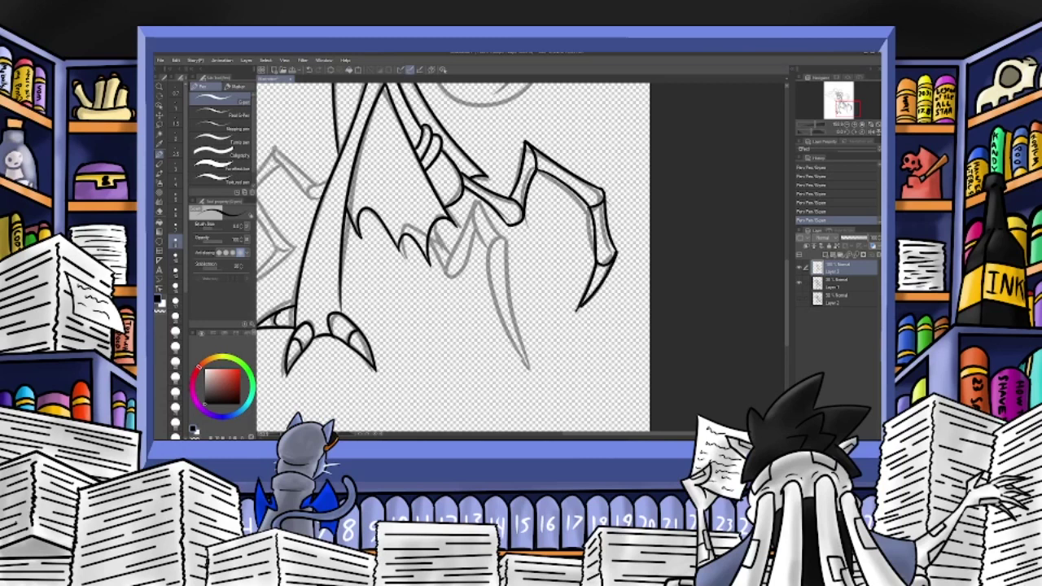
pyautogui.hotkey('ctrl', 'z')
pyautogui.hotkey('ctrl', 'z')
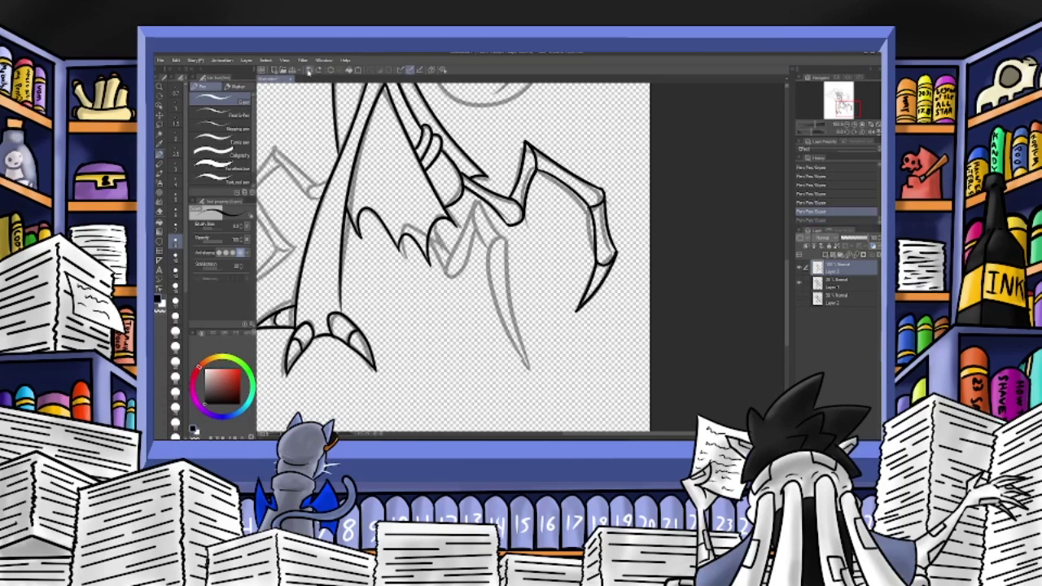
pyautogui.hotkey('ctrl', 'y')
pyautogui.hotkey('ctrl', 'y')
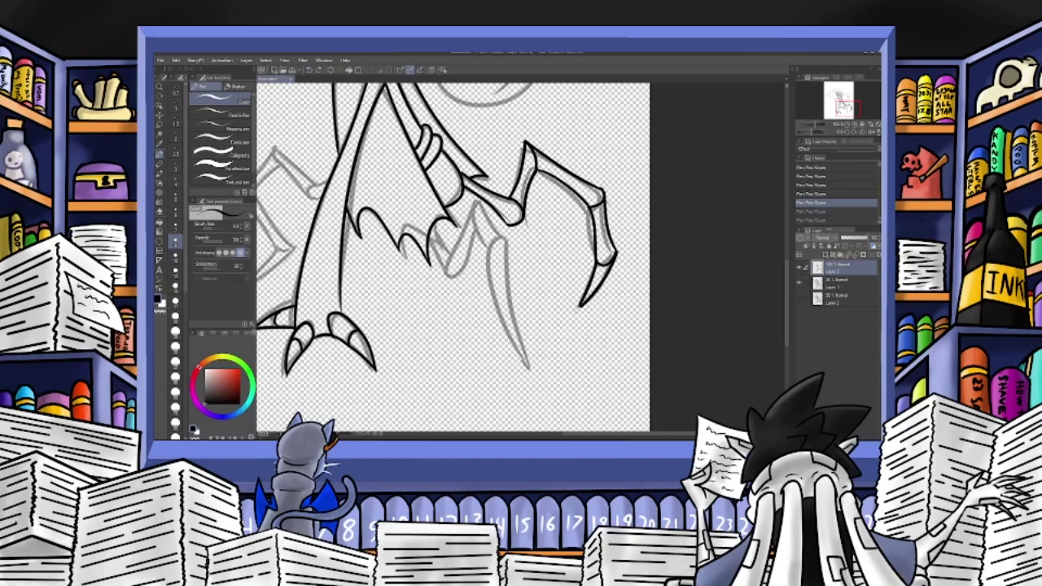
# Ink the upper segments of the second rear leg beneath the ragged hem, redrawing the line that rises to its knee.
pyautogui.moveTo(816, 124); pyautogui.dragTo(845, 109)
pyautogui.click(817, 125)
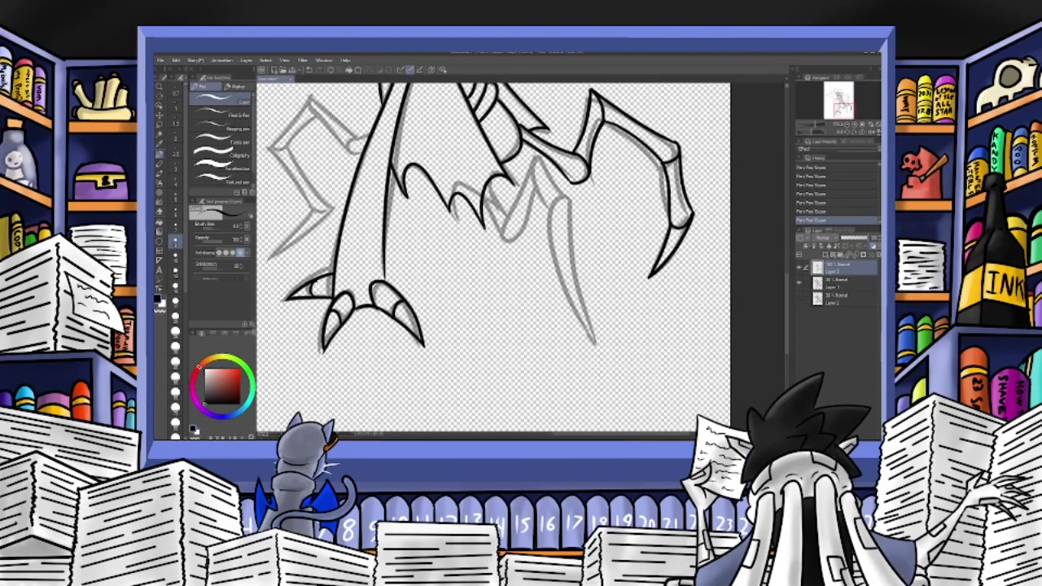
pyautogui.moveTo(488, 180)
pyautogui.mouseDown()
pyautogui.moveTo(509, 216)
pyautogui.moveTo(505, 240)
pyautogui.mouseUp()
pyautogui.moveTo(536, 188)
pyautogui.mouseDown()
pyautogui.moveTo(511, 244)
pyautogui.moveTo(505, 227)
pyautogui.mouseUp()
pyautogui.moveTo(507, 221); pyautogui.dragTo(533, 158)
pyautogui.click(310, 71)
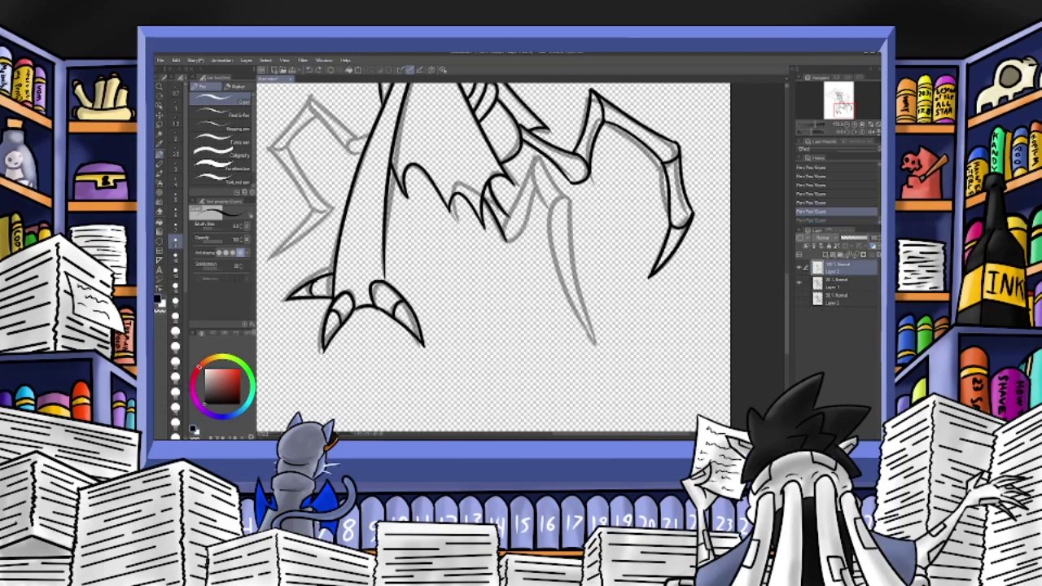
pyautogui.moveTo(505, 220)
pyautogui.mouseDown()
pyautogui.moveTo(516, 241)
pyautogui.moveTo(534, 160)
pyautogui.mouseUp()
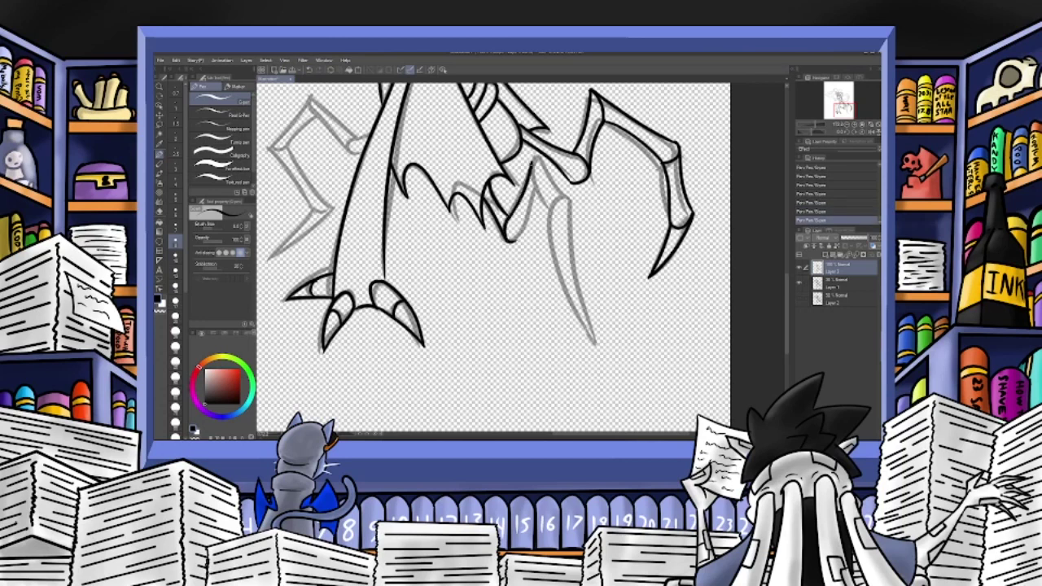
pyautogui.hotkey('ctrl', 'z')
# Ink the second rear leg's knee and long curved claw, and trim the claw's tip with the eraser.
pyautogui.moveTo(512, 242)
pyautogui.mouseDown()
pyautogui.moveTo(541, 157)
pyautogui.moveTo(533, 160)
pyautogui.moveTo(546, 204)
pyautogui.moveTo(570, 241)
pyautogui.moveTo(598, 345)
pyautogui.mouseUp()
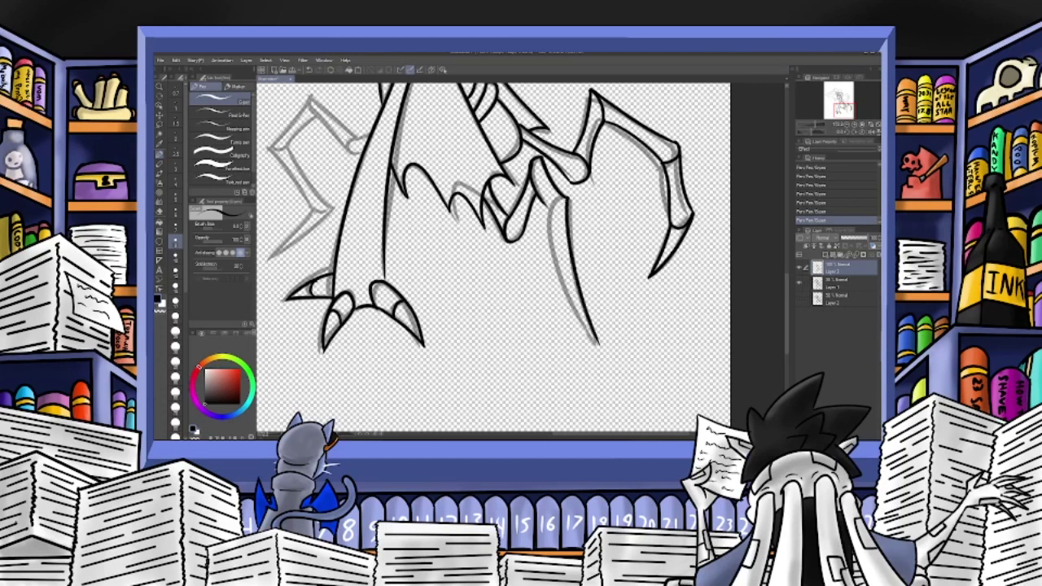
pyautogui.moveTo(566, 195)
pyautogui.mouseDown()
pyautogui.moveTo(545, 213)
pyautogui.moveTo(592, 342)
pyautogui.mouseUp()
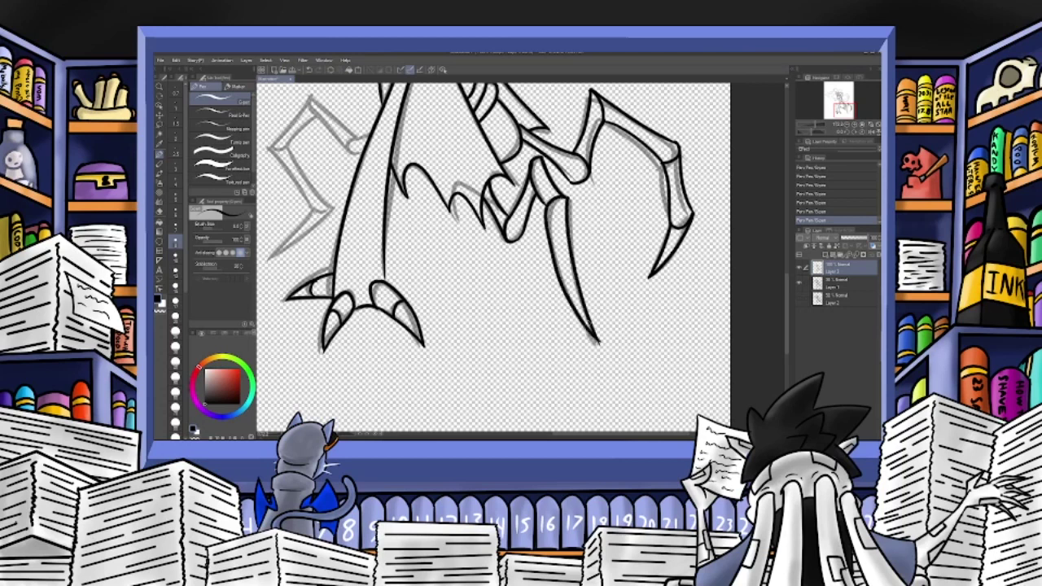
pyautogui.click(159, 211)
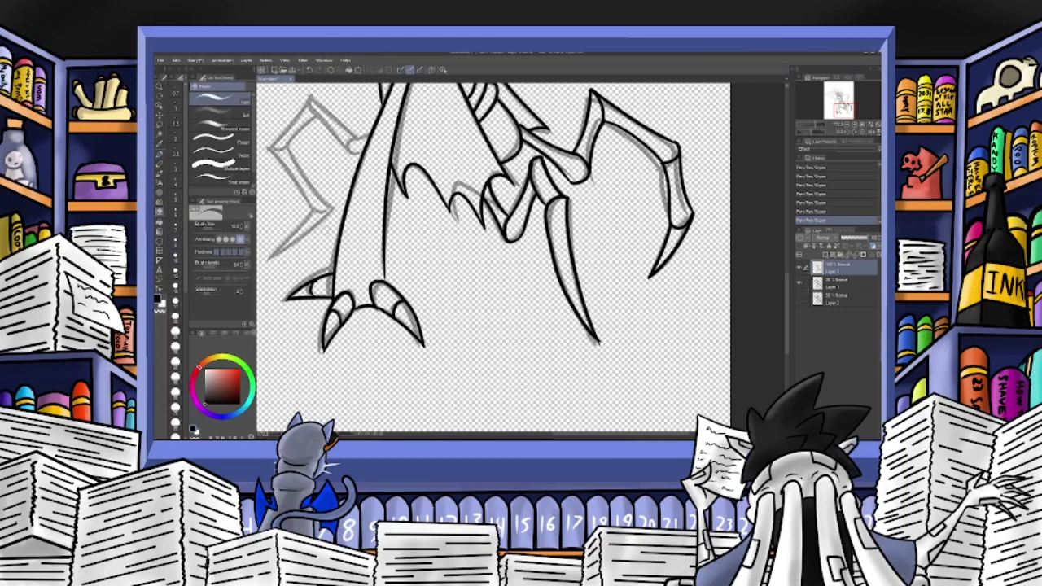
pyautogui.moveTo(604, 340); pyautogui.dragTo(599, 333)
pyautogui.click(160, 154)
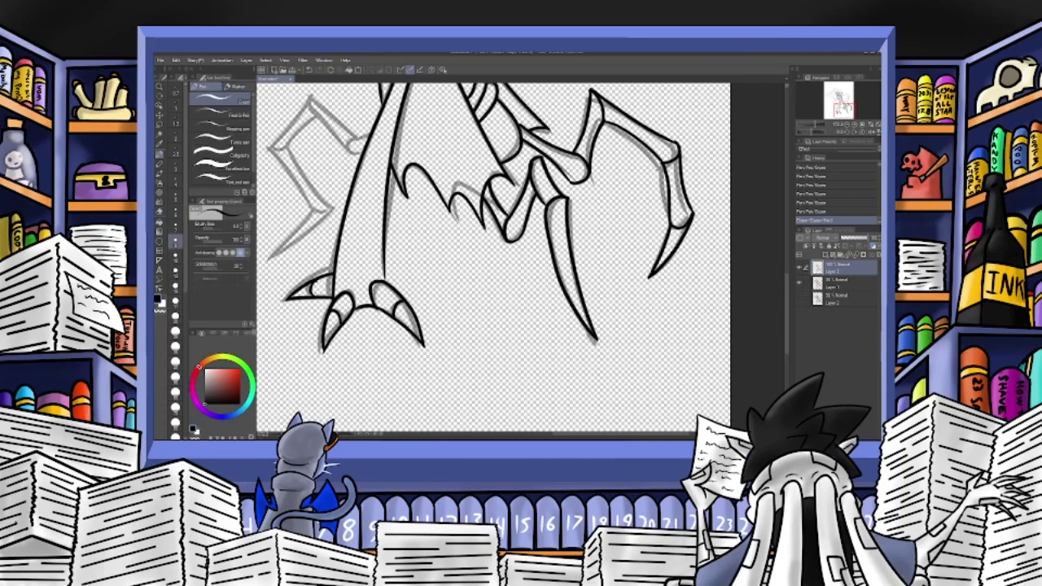
pyautogui.press('b')
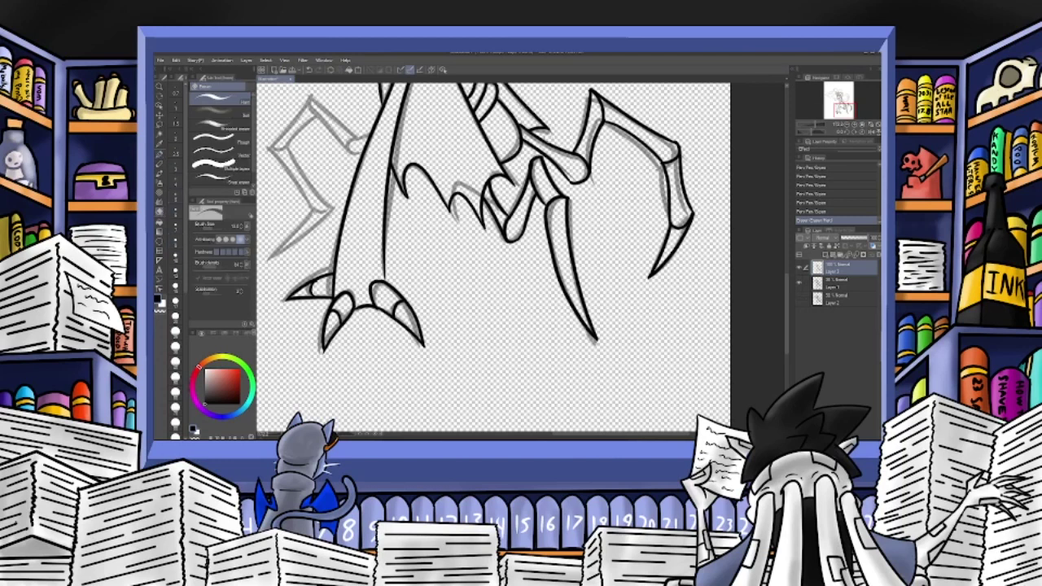
pyautogui.press('p')
# Ink the thin jointed leg in front of the long limb, from its attachment over the knee to the pointed claw.
pyautogui.moveTo(844, 110); pyautogui.dragTo(836, 109)
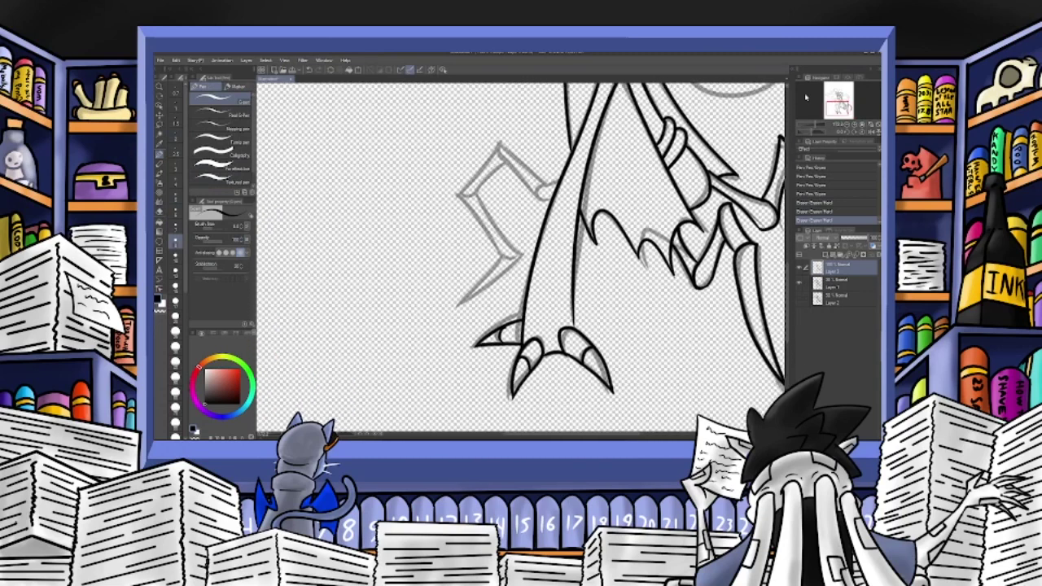
pyautogui.moveTo(561, 177)
pyautogui.mouseDown()
pyautogui.moveTo(537, 199)
pyautogui.moveTo(499, 143)
pyautogui.moveTo(543, 199)
pyautogui.mouseUp()
pyautogui.moveTo(499, 145)
pyautogui.mouseDown()
pyautogui.moveTo(460, 195)
pyautogui.moveTo(481, 188)
pyautogui.moveTo(476, 199)
pyautogui.moveTo(522, 259)
pyautogui.mouseUp()
pyautogui.moveTo(460, 197)
pyautogui.mouseDown()
pyautogui.moveTo(505, 255)
pyautogui.moveTo(519, 259)
pyautogui.moveTo(500, 253)
pyautogui.mouseUp()
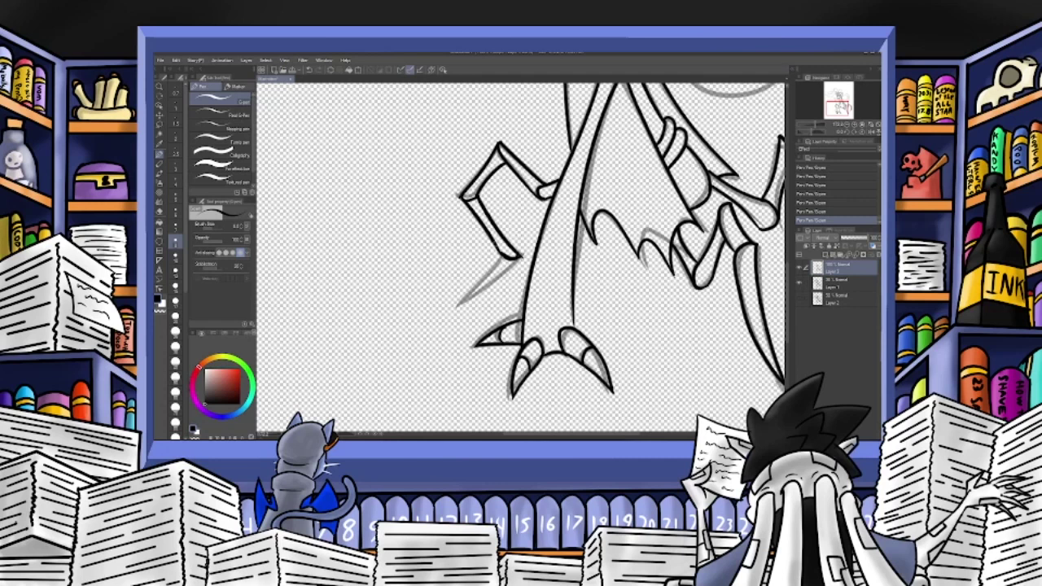
pyautogui.moveTo(503, 254); pyautogui.dragTo(458, 303)
pyautogui.moveTo(519, 264); pyautogui.dragTo(456, 305)
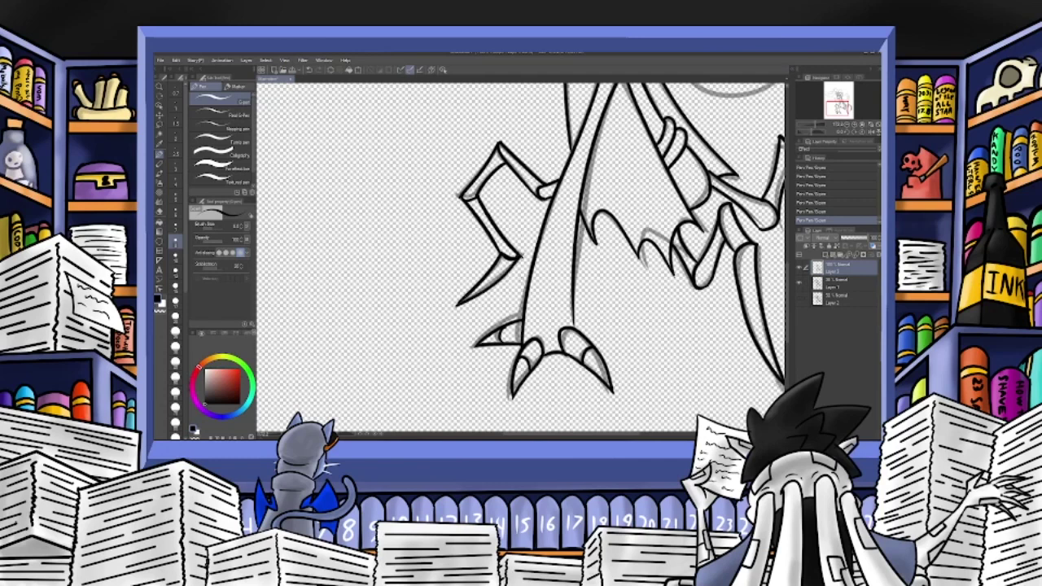
# Add a new layer between the character's line art and the faded sketch for the cylinder.
pyautogui.click(814, 125)
pyautogui.moveTo(828, 110); pyautogui.dragTo(830, 100)
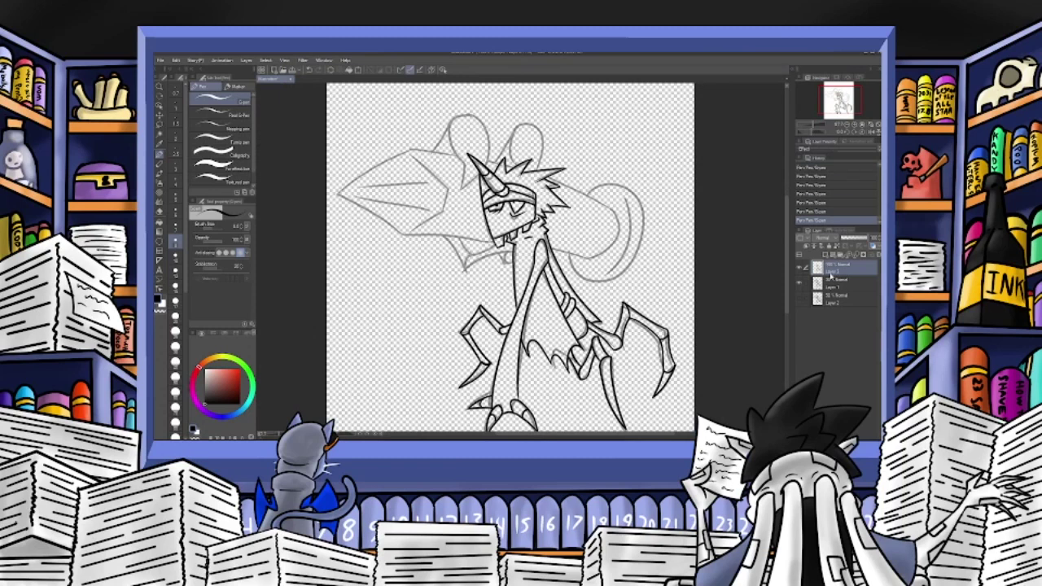
pyautogui.click(831, 283)
pyautogui.click(826, 255)
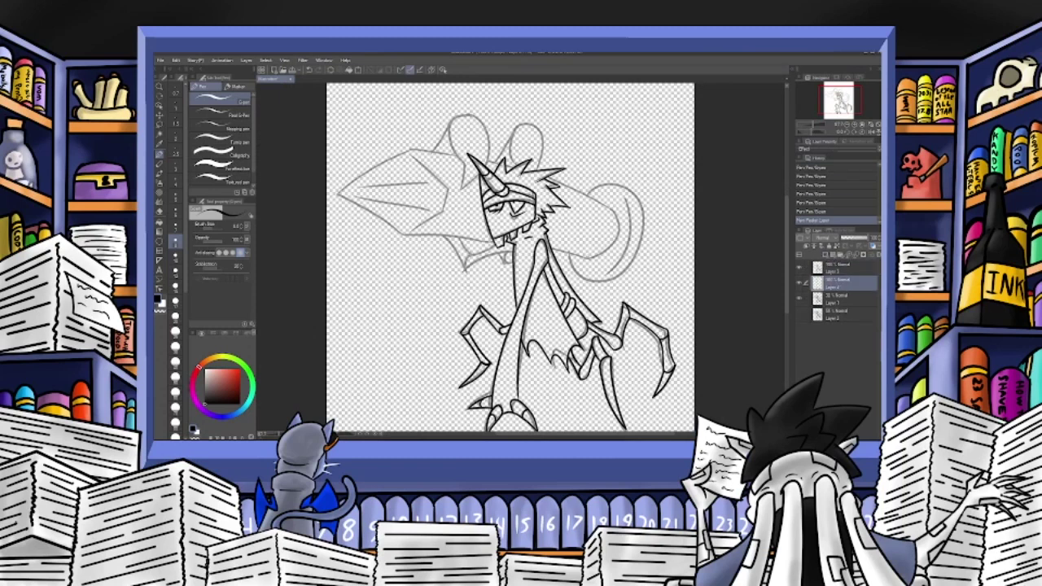
# Ink the cylinder's long lower edge behind the character, redrawing it until it follows the sketch, and trim its front end.
pyautogui.moveTo(588, 259); pyautogui.dragTo(399, 238)
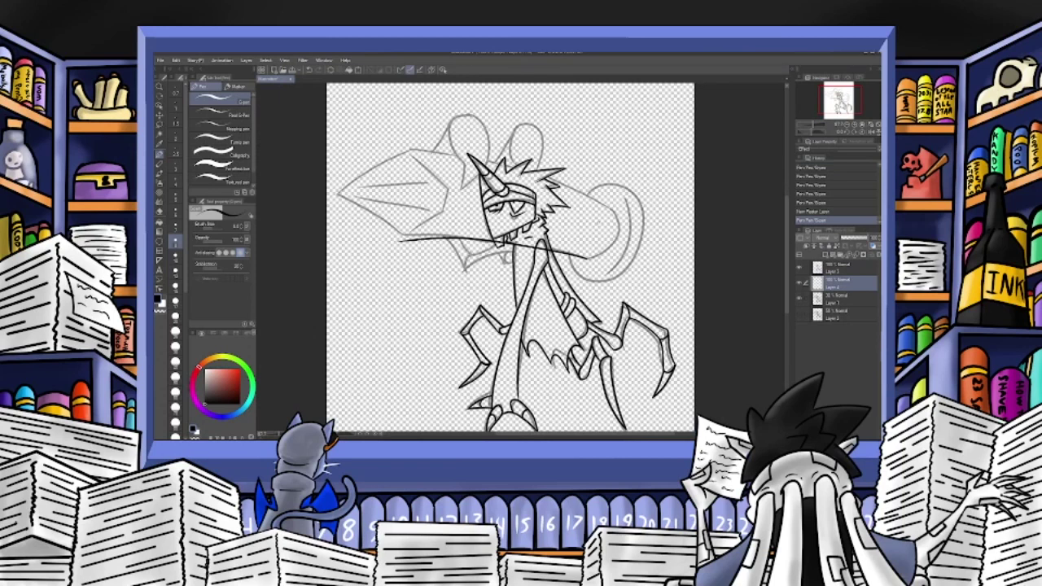
pyautogui.click(309, 70)
pyautogui.moveTo(588, 259); pyautogui.dragTo(408, 228)
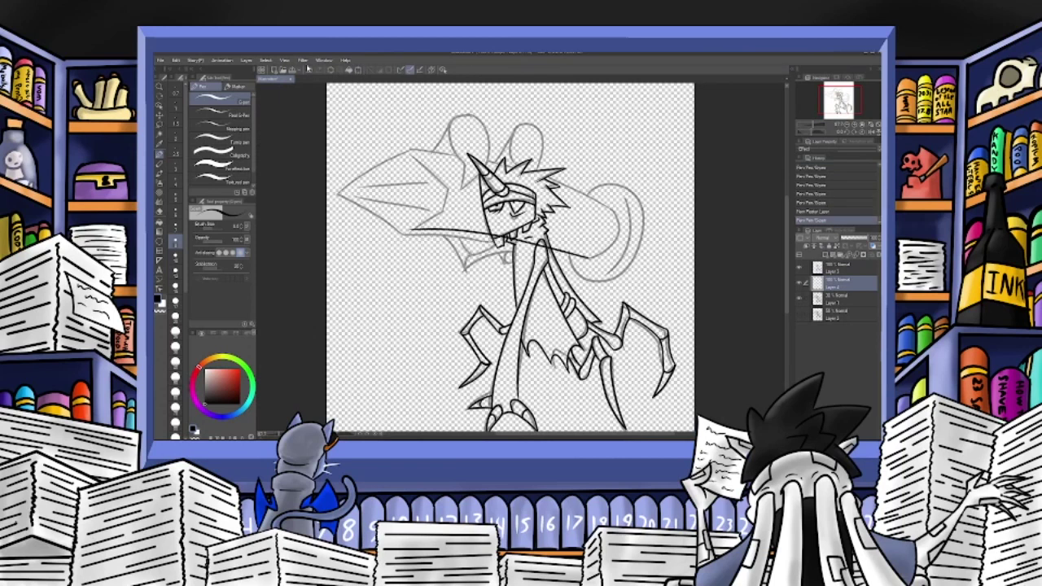
pyautogui.click(309, 70)
pyautogui.moveTo(588, 258); pyautogui.dragTo(391, 234)
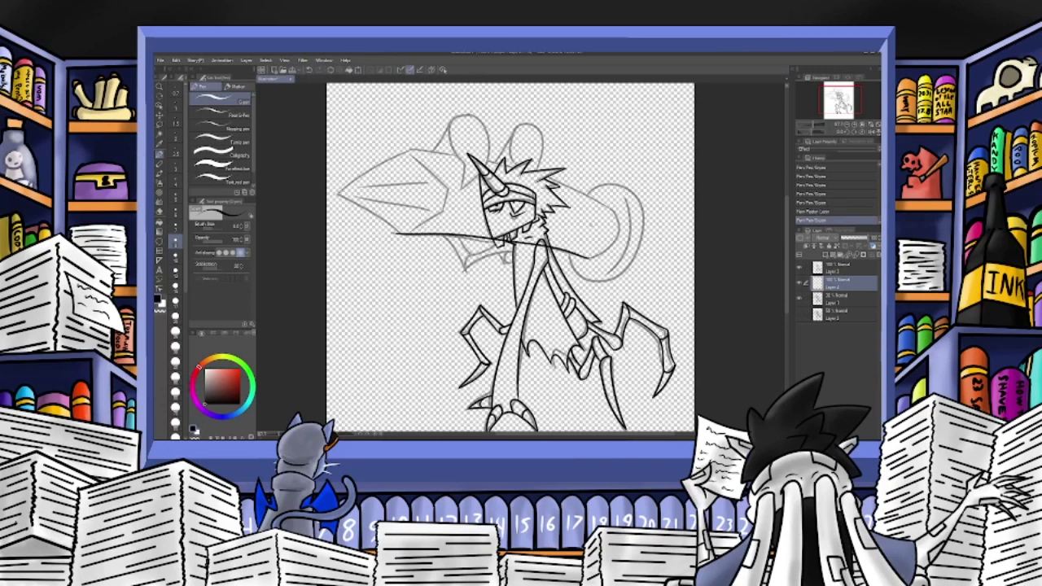
pyautogui.press('e')
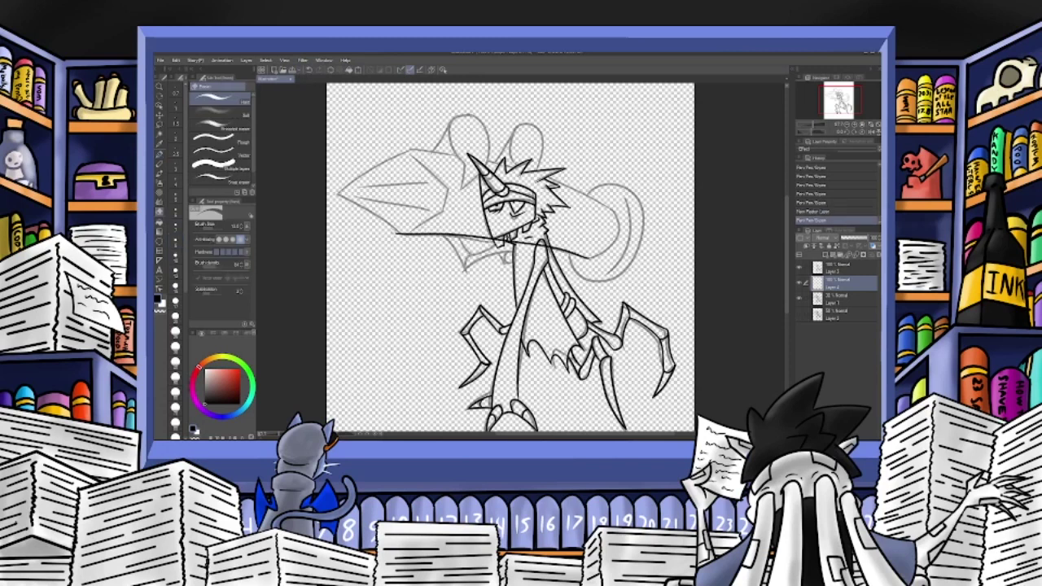
pyautogui.press('p')
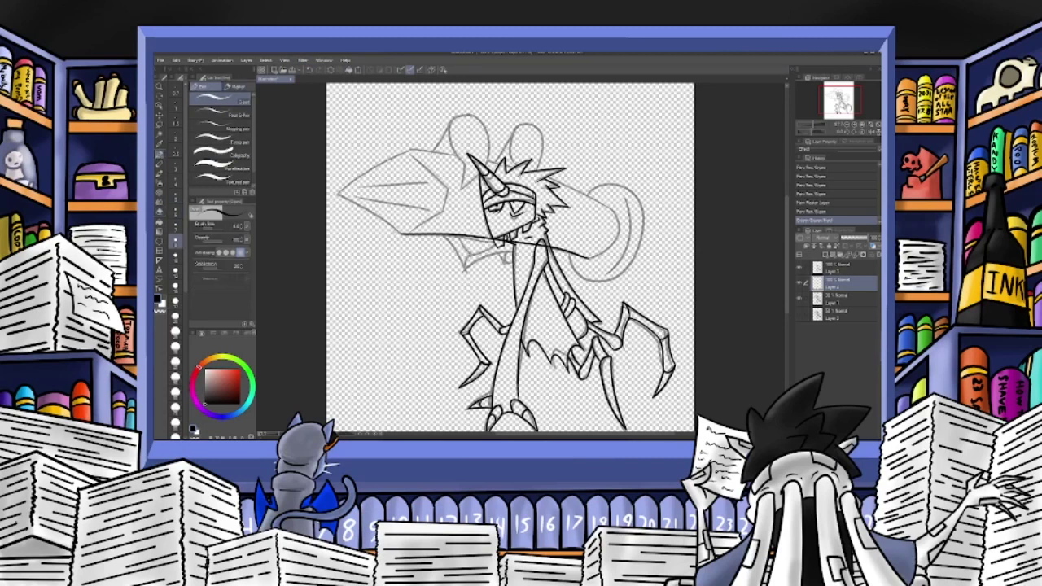
# Ink the two straight edges that form the cylinder's pointed front end, redrawing the upper one to meet the tip.
pyautogui.moveTo(339, 181); pyautogui.dragTo(399, 232)
pyautogui.moveTo(412, 150); pyautogui.dragTo(330, 178)
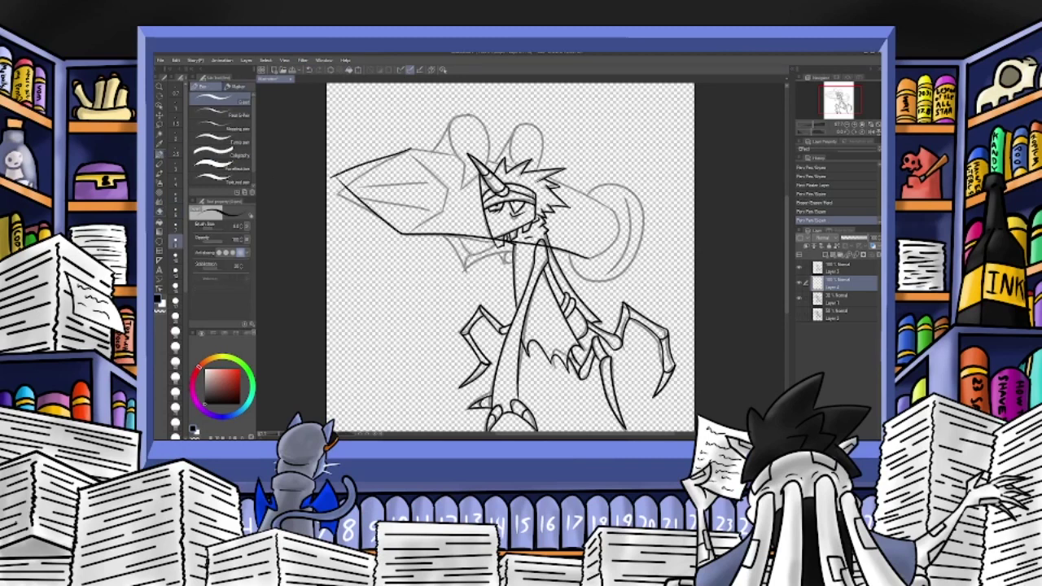
pyautogui.click(309, 70)
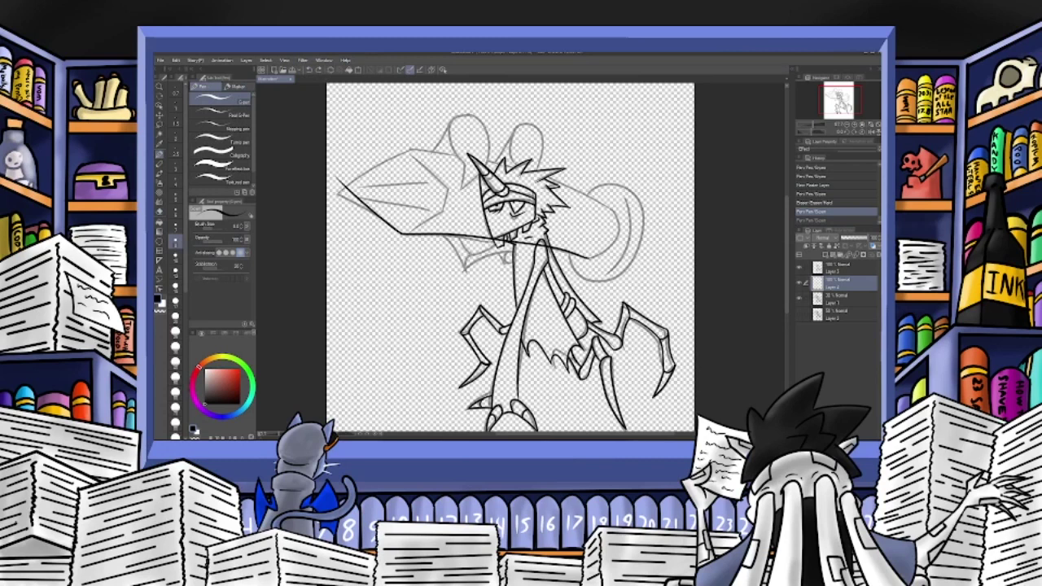
pyautogui.moveTo(412, 150); pyautogui.dragTo(337, 179)
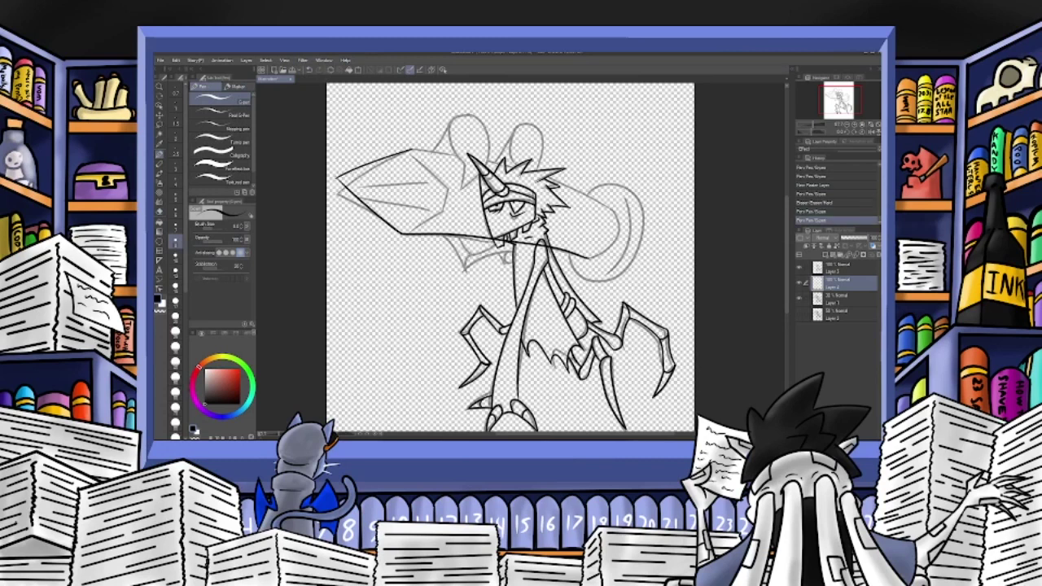
pyautogui.click(309, 71)
pyautogui.moveTo(412, 150); pyautogui.dragTo(336, 179)
# Ink the cylinder's upper edge and its rounded back end, redrawing the strokes that miss the sketch.
pyautogui.moveTo(412, 150)
pyautogui.mouseDown()
pyautogui.moveTo(612, 215)
pyautogui.moveTo(593, 258)
pyautogui.moveTo(620, 189)
pyautogui.moveTo(606, 273)
pyautogui.moveTo(571, 256)
pyautogui.moveTo(600, 282)
pyautogui.moveTo(609, 187)
pyautogui.moveTo(584, 202)
pyautogui.moveTo(643, 195)
pyautogui.moveTo(572, 256)
pyautogui.mouseUp()
pyautogui.click(309, 70)
pyautogui.click(310, 70)
pyautogui.click(310, 70)
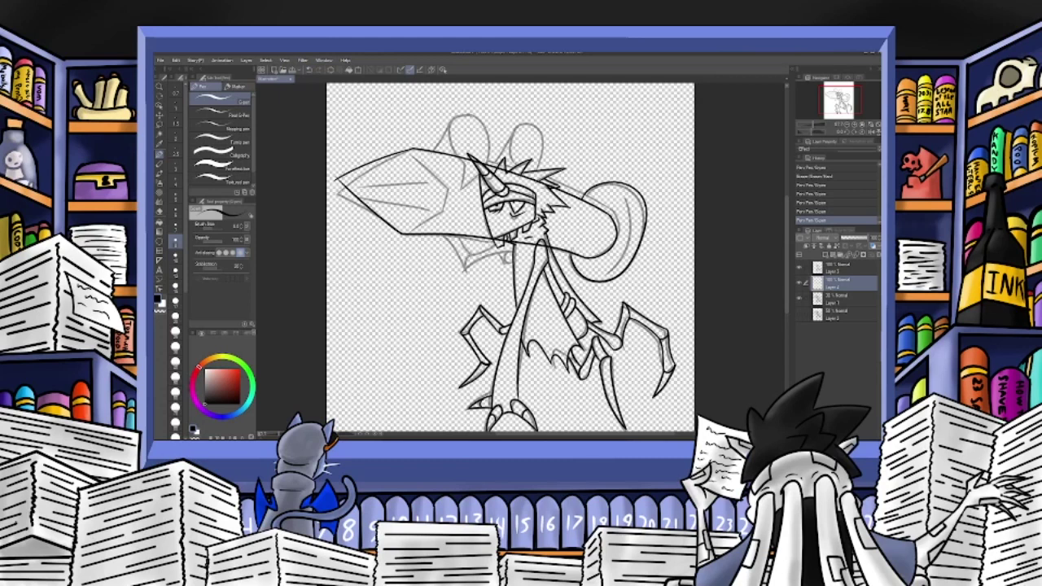
# Redraw the outer curve of the crescent around the cylinder's rounded back end and ink the contour inside it.
pyautogui.click(310, 70)
pyautogui.moveTo(583, 198)
pyautogui.mouseDown()
pyautogui.moveTo(625, 273)
pyautogui.moveTo(571, 254)
pyautogui.mouseUp()
pyautogui.click(310, 70)
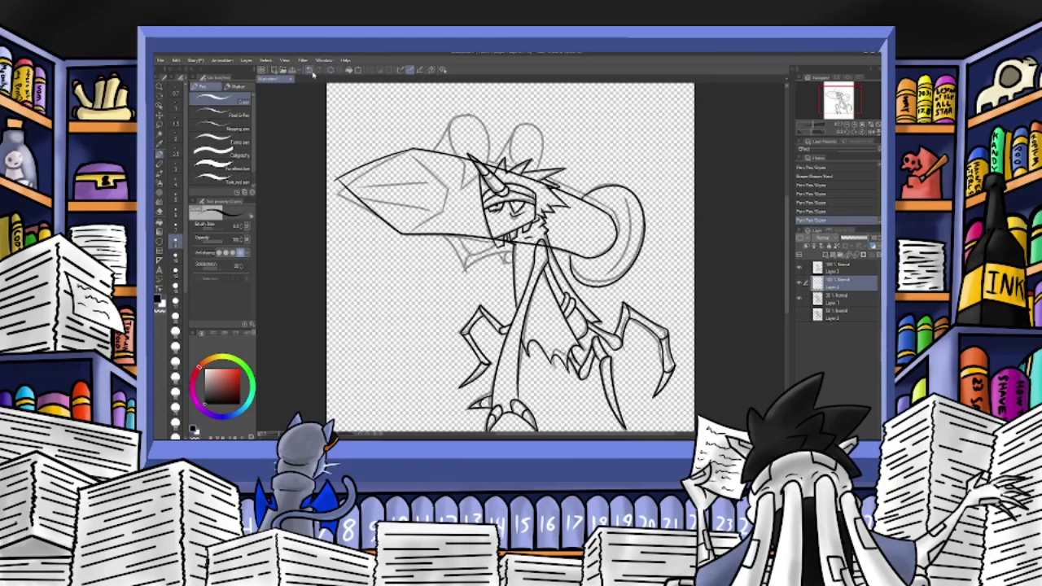
pyautogui.moveTo(582, 197)
pyautogui.mouseDown()
pyautogui.moveTo(596, 275)
pyautogui.moveTo(569, 257)
pyautogui.mouseUp()
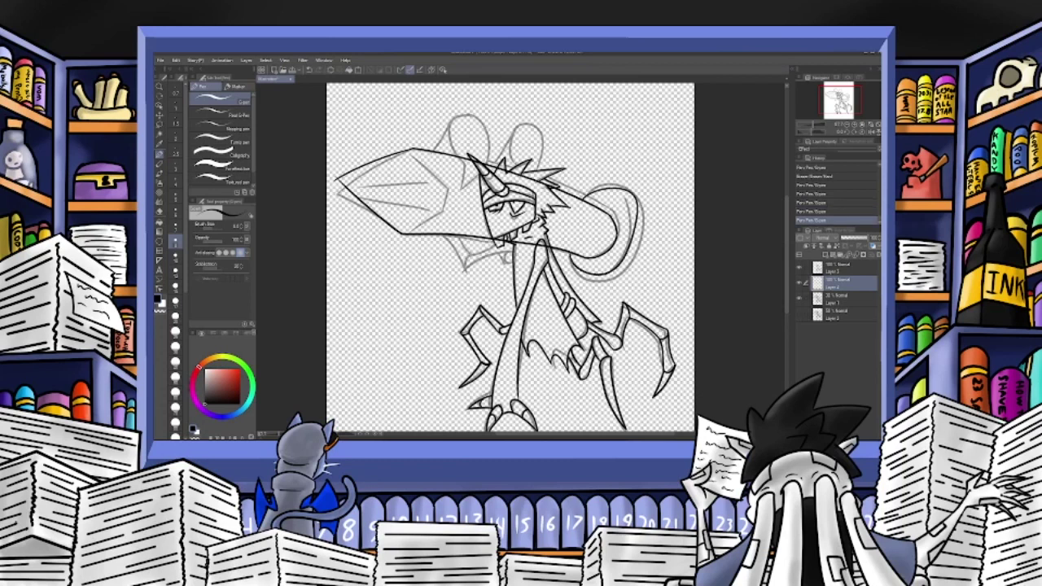
pyautogui.click(310, 70)
pyautogui.moveTo(583, 192)
pyautogui.mouseDown()
pyautogui.moveTo(633, 271)
pyautogui.moveTo(566, 259)
pyautogui.mouseUp()
pyautogui.moveTo(630, 203); pyautogui.dragTo(606, 272)
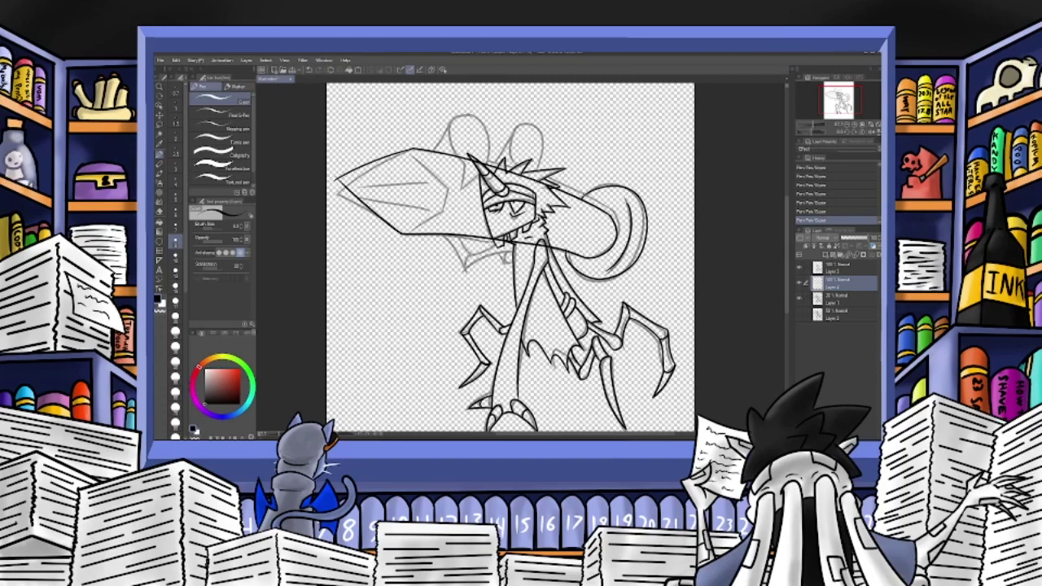
# Erase the parts of the cylinder's lower and upper edges that cross the character's neck, torso and spiky hair.
pyautogui.press('e')
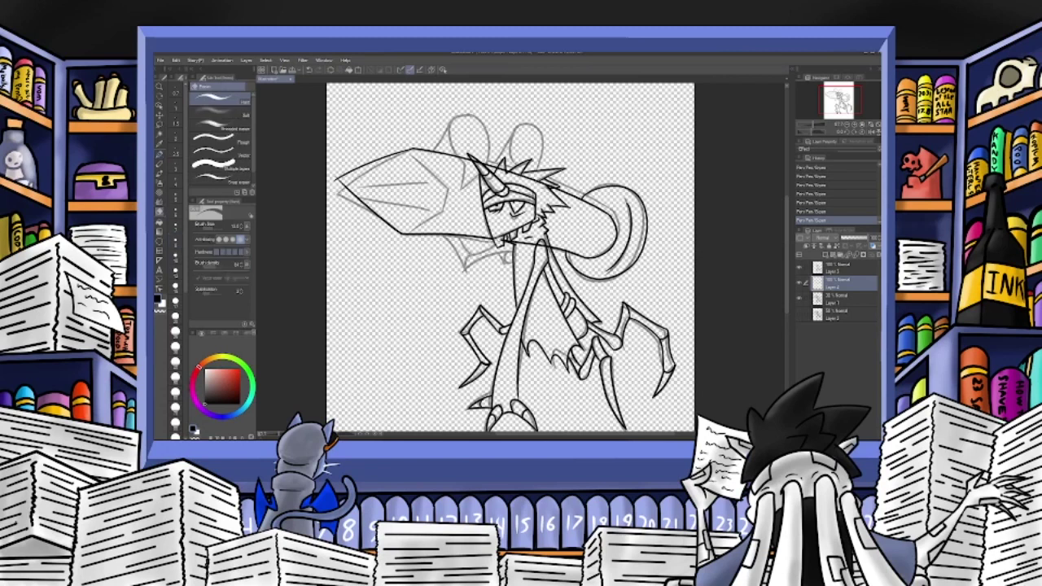
pyautogui.moveTo(521, 240)
pyautogui.mouseDown()
pyautogui.moveTo(508, 241)
pyautogui.moveTo(539, 239)
pyautogui.moveTo(549, 251)
pyautogui.mouseUp()
pyautogui.moveTo(498, 167); pyautogui.dragTo(558, 184)
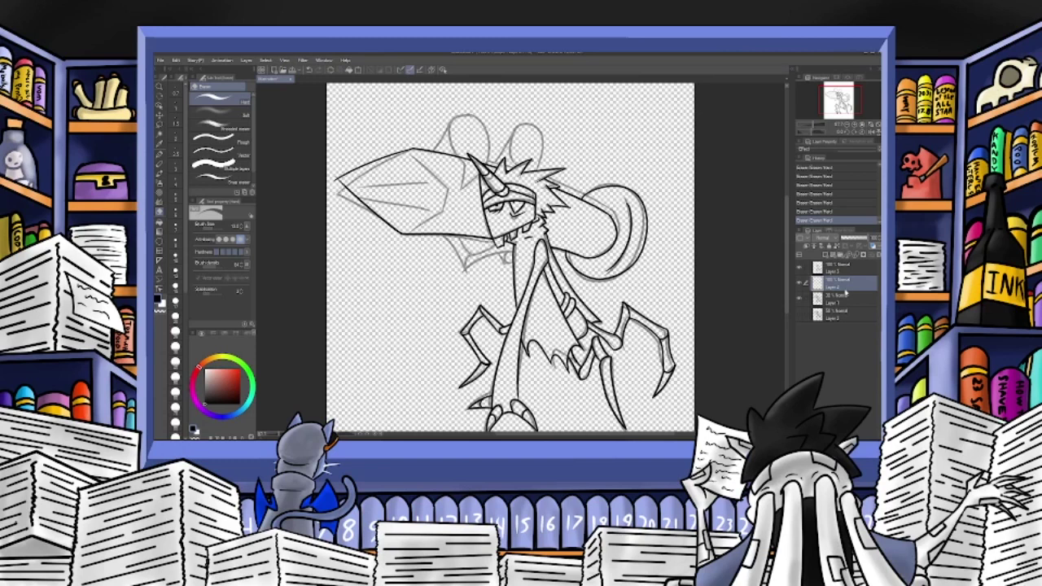
# Merge the character line art layer with the cylinder line art layer directly beneath it.
pyautogui.click(836, 270)
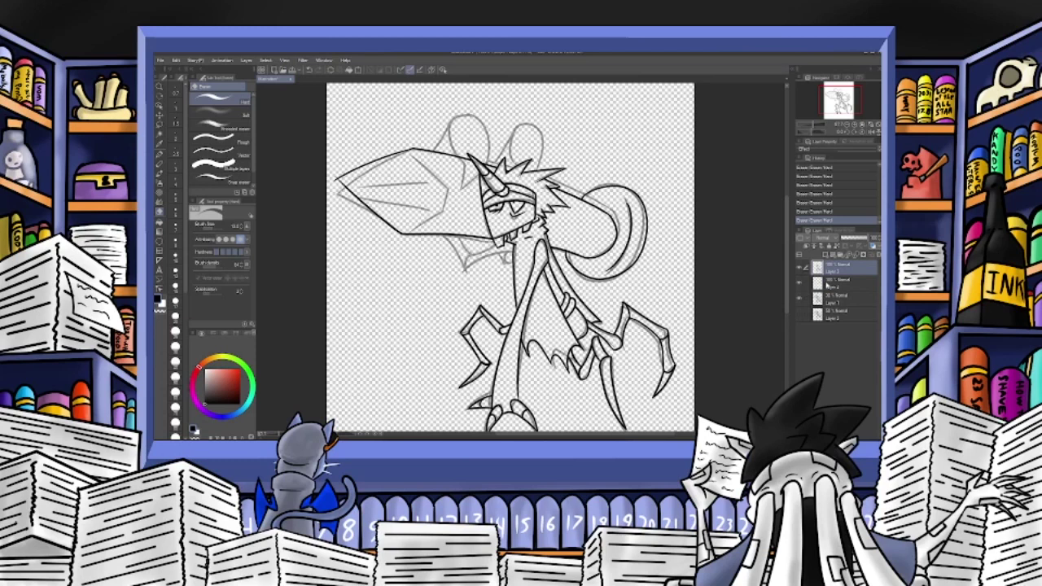
pyautogui.click(830, 282)
pyautogui.press('p')
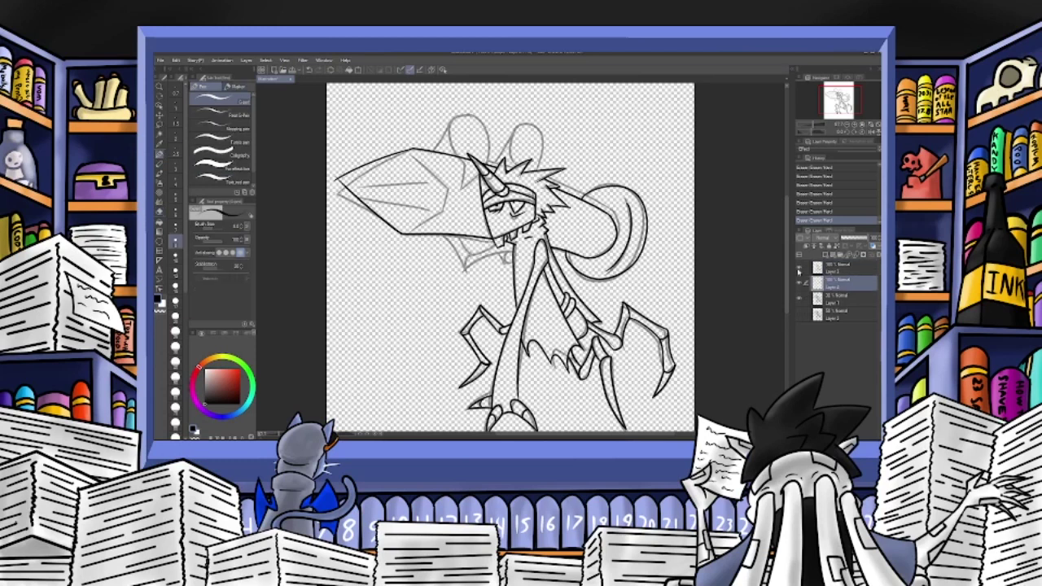
pyautogui.click(833, 270)
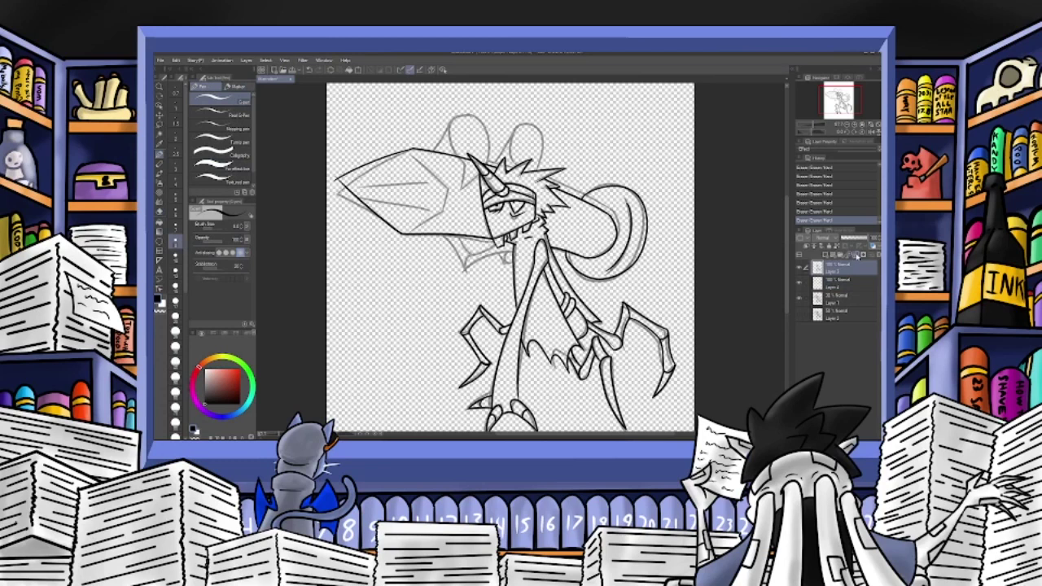
pyautogui.click(851, 255)
# Ink the facet lines on the cylinder's pointed front end and the larger rounded shape rising above it, down to its pointed lower tip.
pyautogui.moveTo(416, 151)
pyautogui.mouseDown()
pyautogui.moveTo(396, 172)
pyautogui.moveTo(443, 185)
pyautogui.moveTo(438, 210)
pyautogui.moveTo(404, 234)
pyautogui.moveTo(355, 184)
pyautogui.mouseUp()
pyautogui.moveTo(429, 175); pyautogui.dragTo(361, 181)
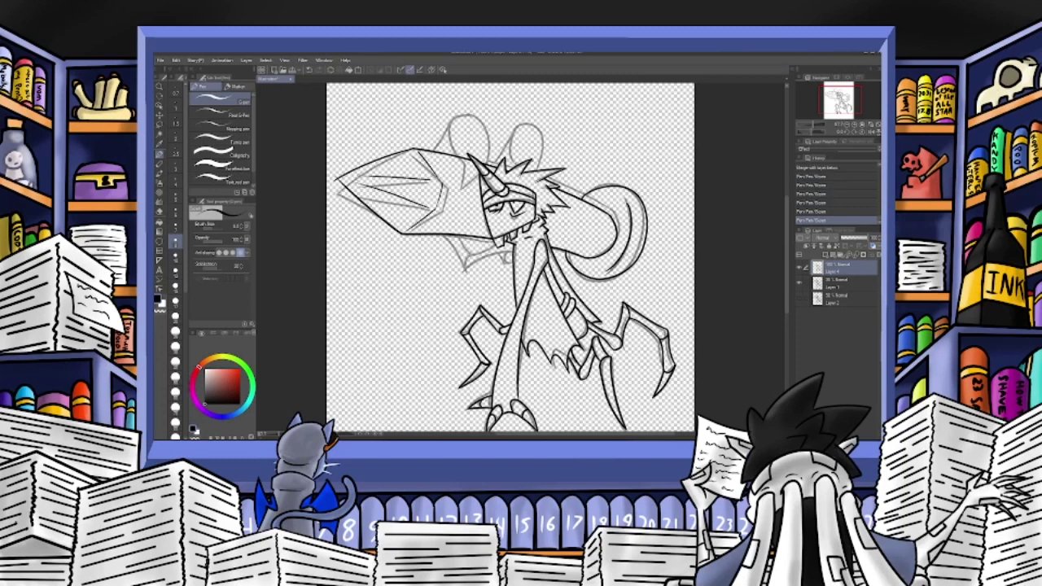
pyautogui.moveTo(434, 151)
pyautogui.mouseDown()
pyautogui.moveTo(453, 118)
pyautogui.moveTo(488, 151)
pyautogui.moveTo(486, 169)
pyautogui.moveTo(448, 125)
pyautogui.moveTo(466, 170)
pyautogui.mouseUp()
pyautogui.click(310, 70)
pyautogui.click(309, 70)
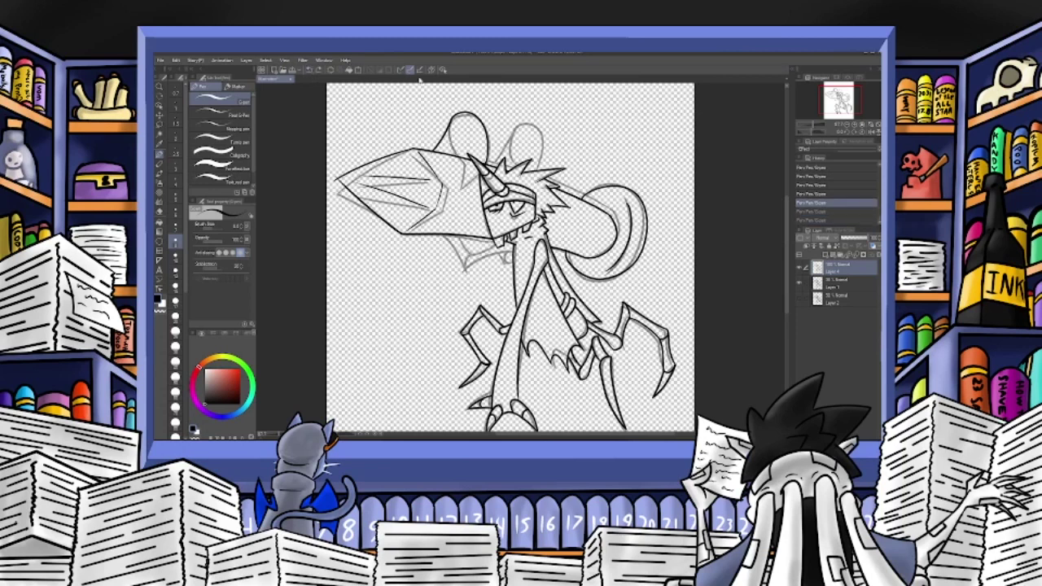
pyautogui.hotkey('ctrl', 'y')
pyautogui.hotkey('ctrl', 'y')
pyautogui.moveTo(463, 162); pyautogui.dragTo(461, 192)
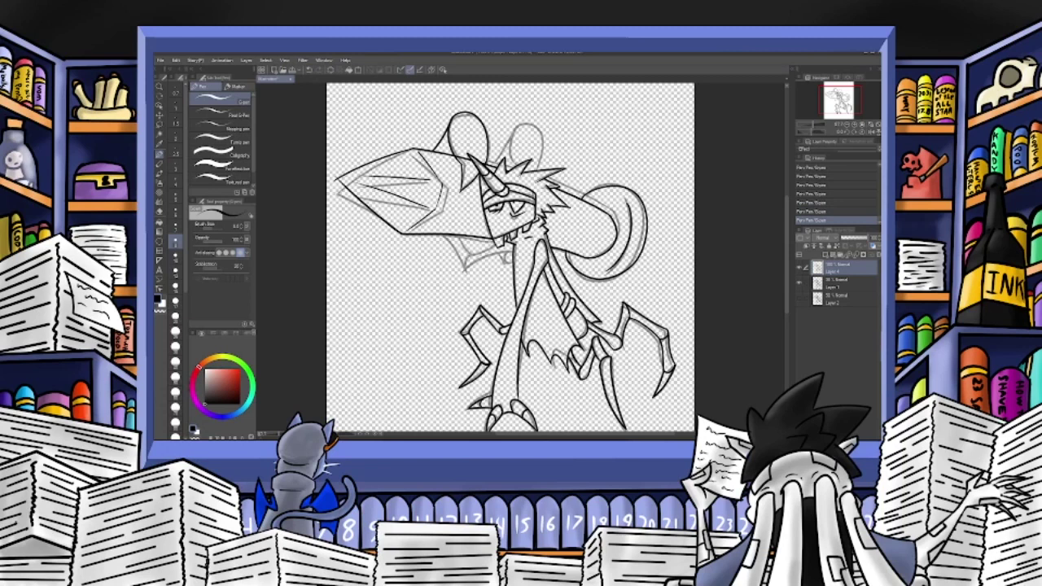
# Ink the smaller rounded shape behind the spiky hair and erase the cylinder edge crossing the larger rounded shape.
pyautogui.moveTo(508, 138)
pyautogui.mouseDown()
pyautogui.moveTo(492, 166)
pyautogui.moveTo(537, 169)
pyautogui.moveTo(507, 161)
pyautogui.moveTo(514, 169)
pyautogui.mouseUp()
pyautogui.press('e')
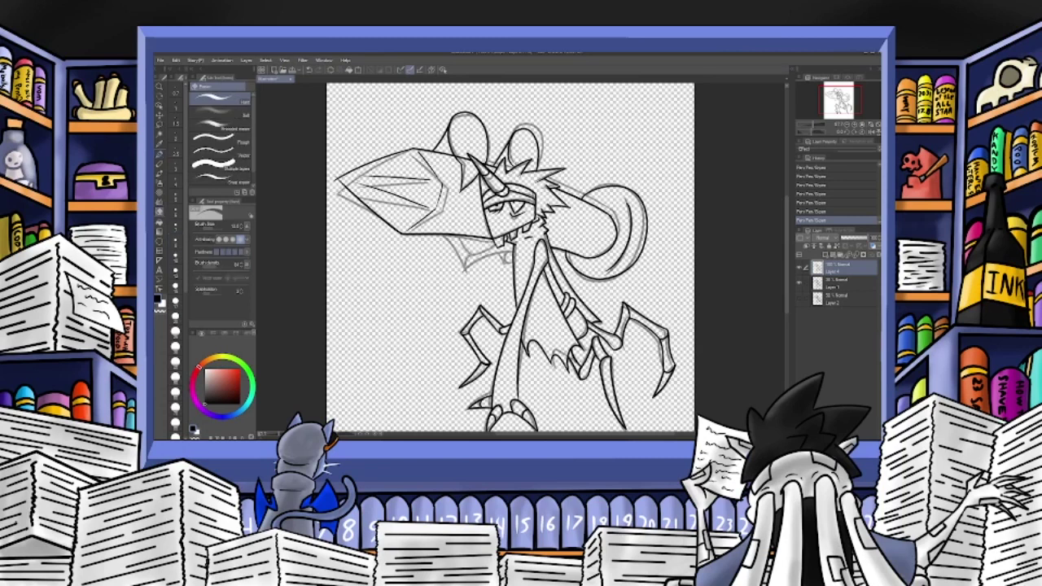
pyautogui.moveTo(453, 151)
pyautogui.mouseDown()
pyautogui.moveTo(504, 165)
pyautogui.moveTo(485, 160)
pyautogui.mouseUp()
# Ink the bent arm beneath the cylinder, redoing strokes that miss the sketch, and erase the overlap near the torso.
pyautogui.press('p')
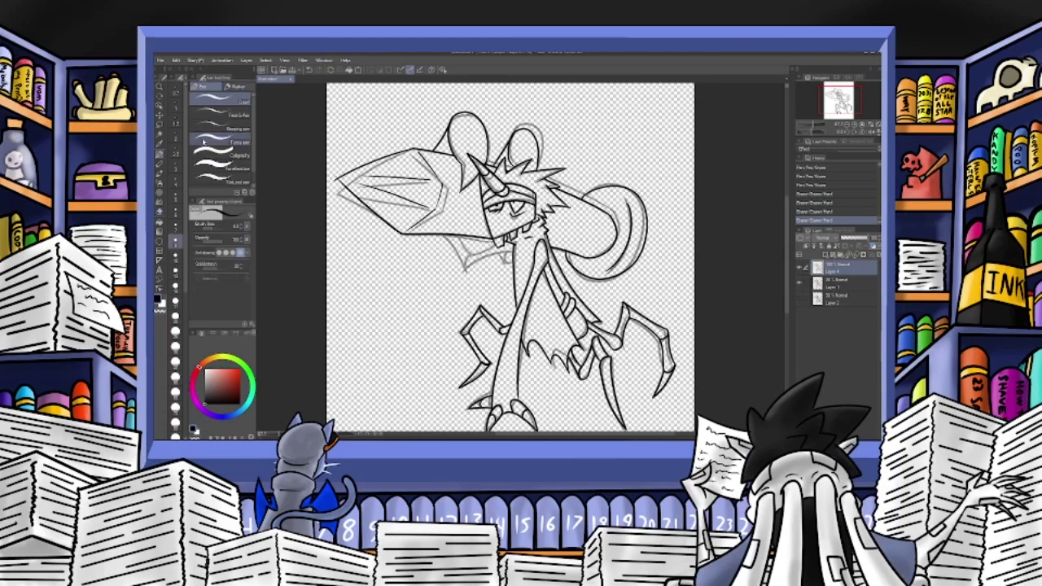
pyautogui.moveTo(459, 236)
pyautogui.mouseDown()
pyautogui.moveTo(470, 252)
pyautogui.moveTo(462, 264)
pyautogui.moveTo(502, 252)
pyautogui.mouseUp()
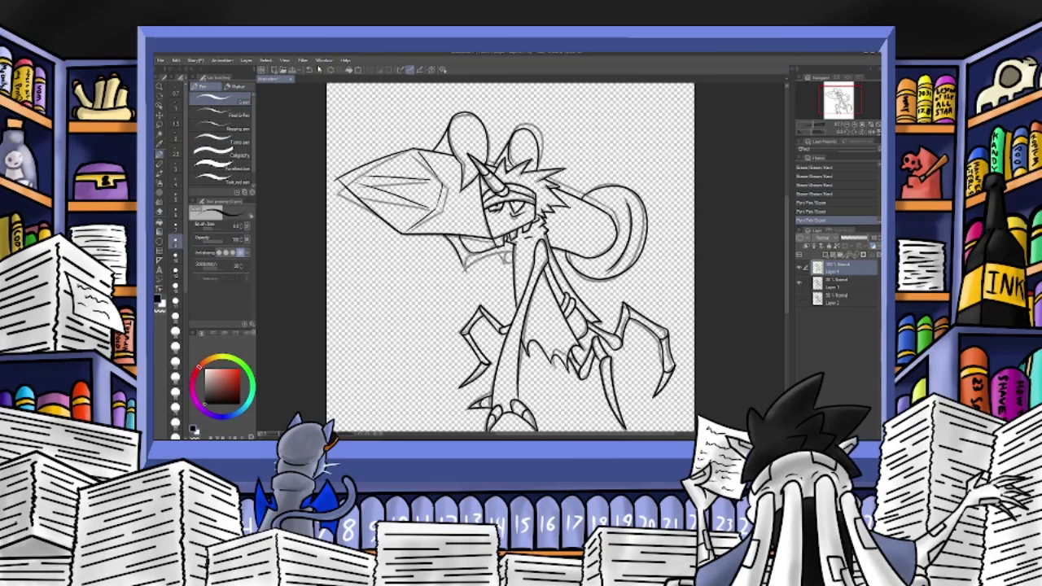
pyautogui.click(310, 70)
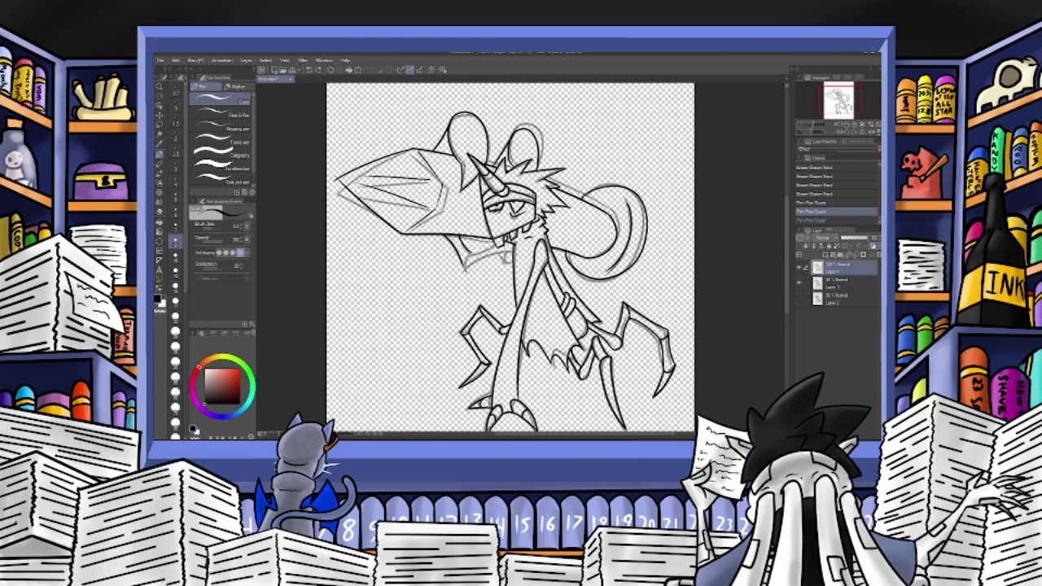
pyautogui.moveTo(495, 242)
pyautogui.mouseDown()
pyautogui.moveTo(465, 269)
pyautogui.moveTo(508, 252)
pyautogui.moveTo(507, 263)
pyautogui.mouseUp()
pyautogui.click(309, 70)
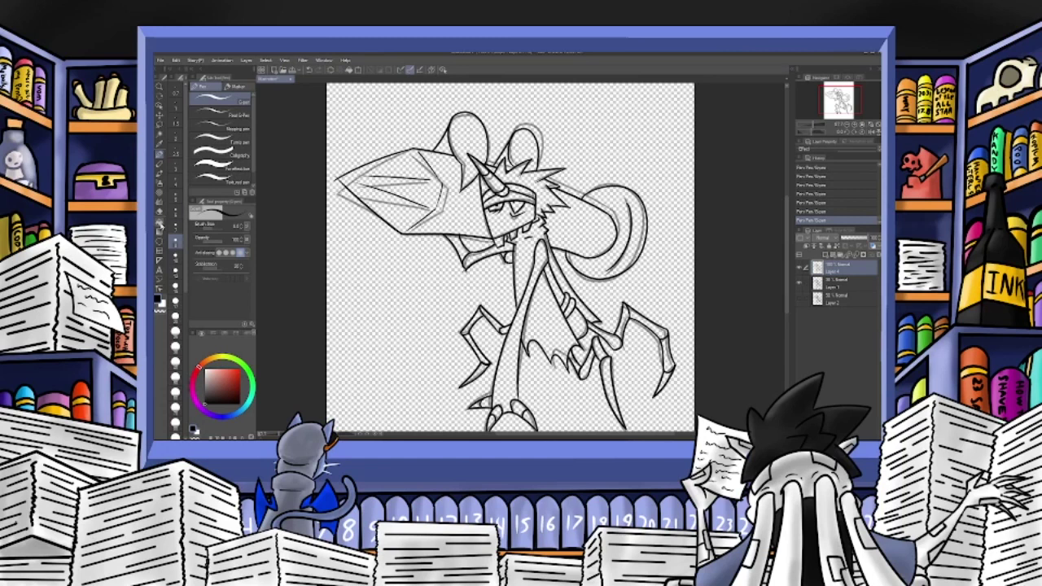
pyautogui.press('e')
pyautogui.moveTo(505, 254)
pyautogui.mouseDown()
pyautogui.moveTo(510, 262)
pyautogui.moveTo(492, 223)
pyautogui.moveTo(537, 259)
pyautogui.moveTo(516, 228)
pyautogui.moveTo(533, 281)
pyautogui.moveTo(561, 266)
pyautogui.mouseUp()
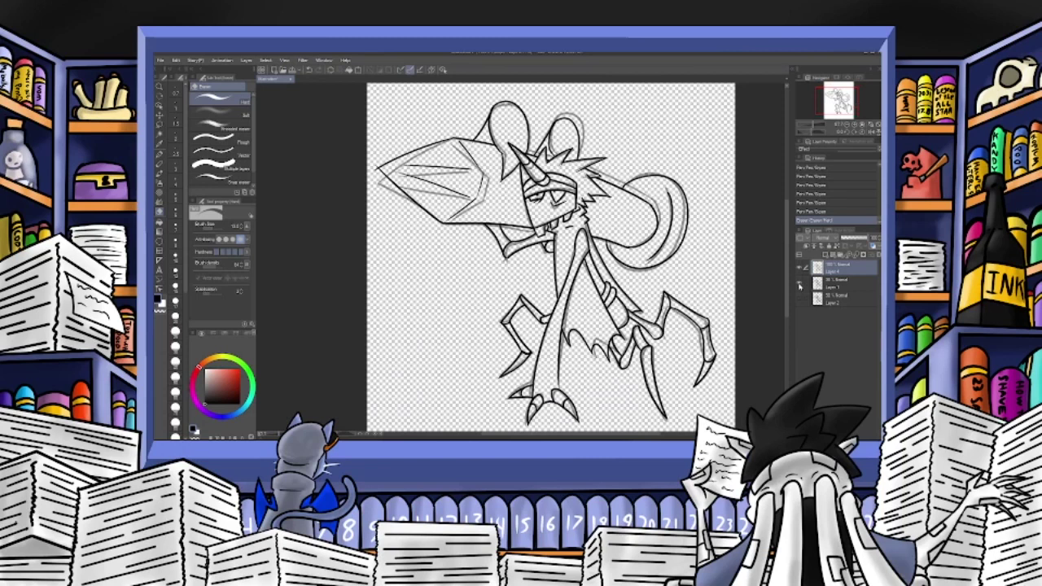
# Delete the two sketch layers and add a new raster layer beneath the line art.
pyautogui.click(874, 255)
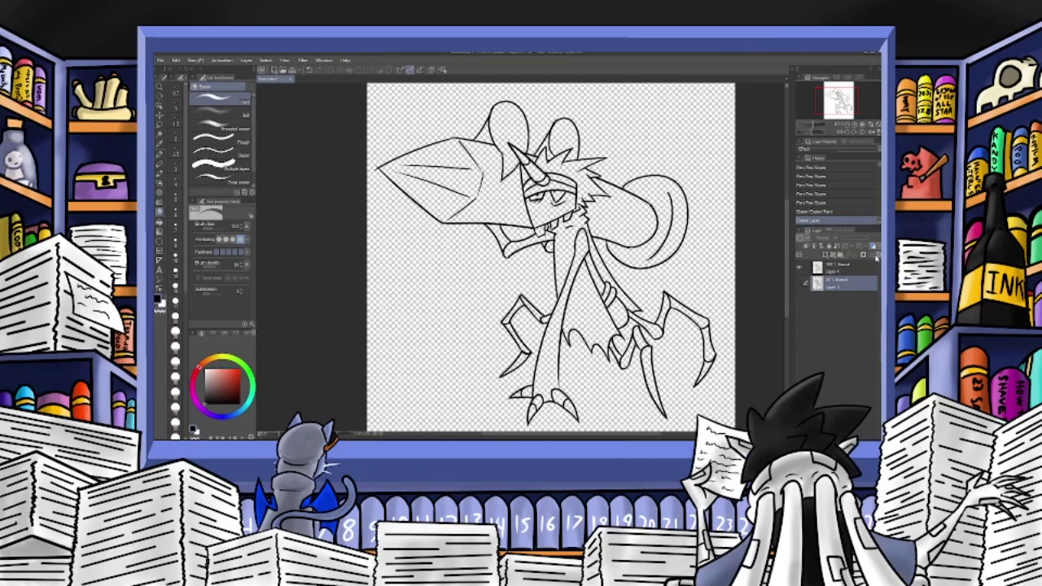
pyautogui.click(875, 256)
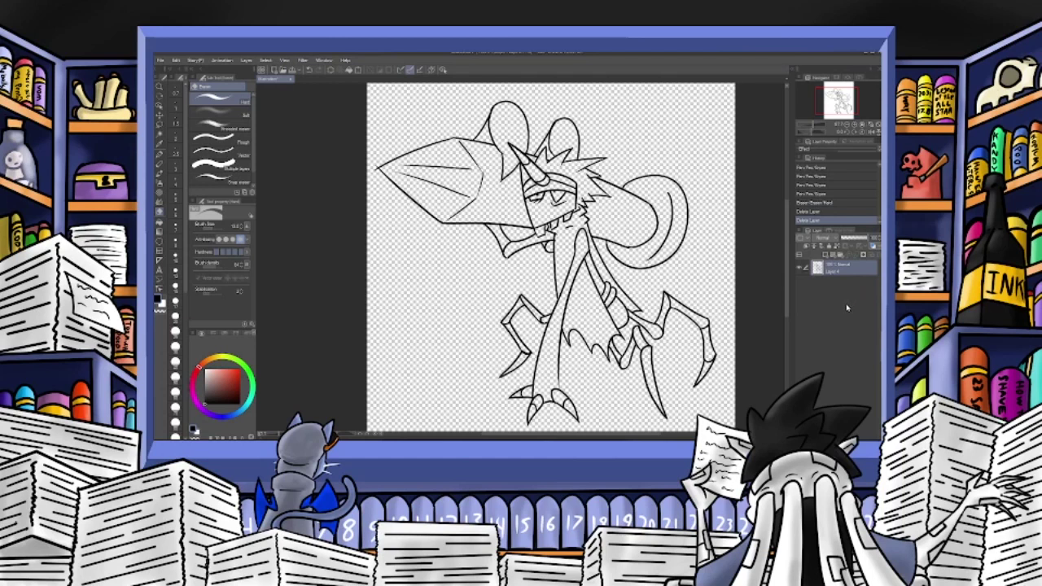
pyautogui.click(825, 254)
pyautogui.moveTo(834, 268); pyautogui.dragTo(834, 296)
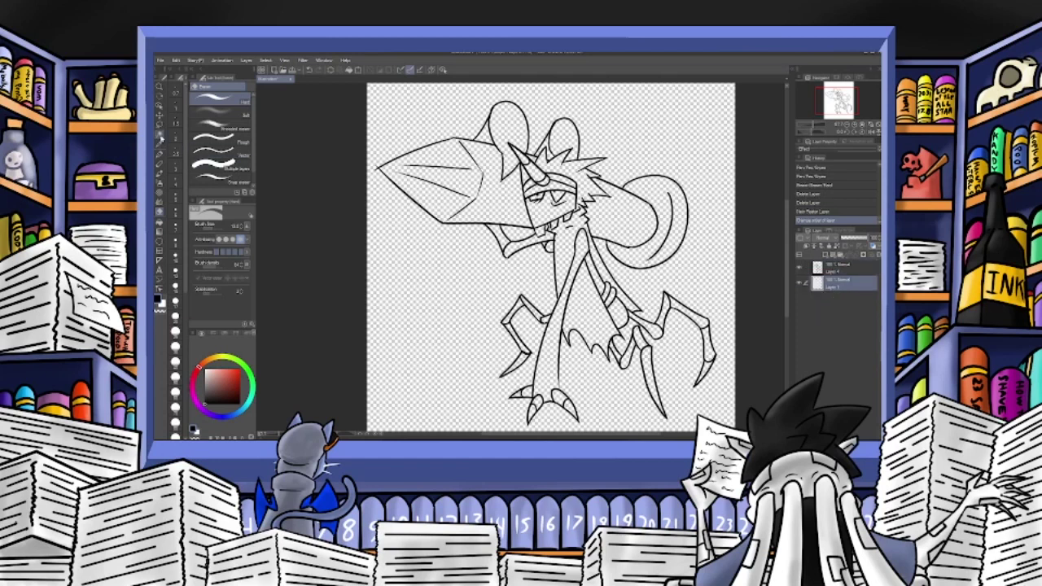
# Auto-select the face, the long front limb and both parts of the other limb on the line art layer, and expand the selection.
pyautogui.click(160, 134)
pyautogui.click(561, 195)
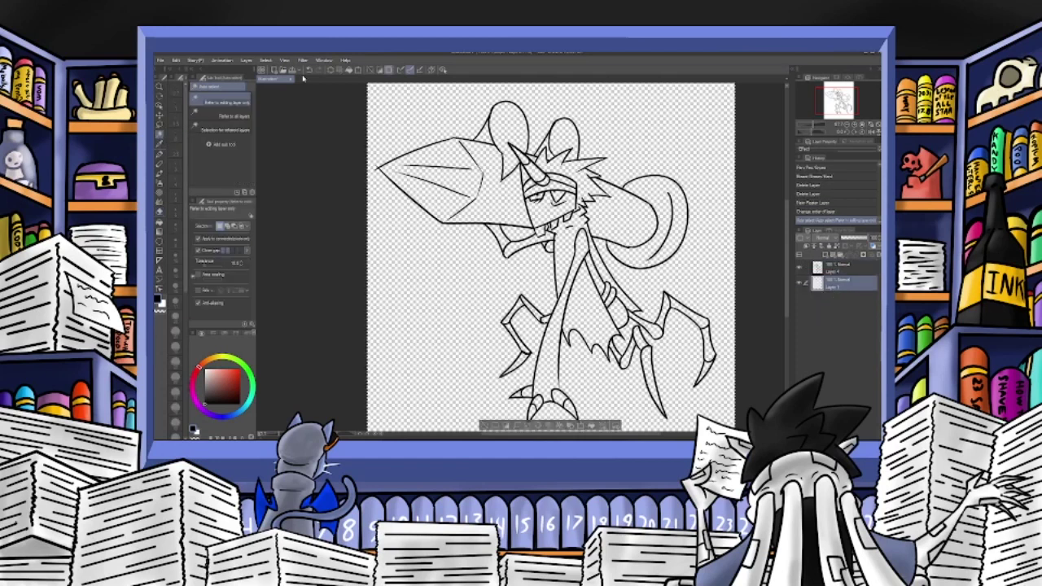
pyautogui.click(308, 70)
pyautogui.click(835, 270)
pyautogui.click(560, 205)
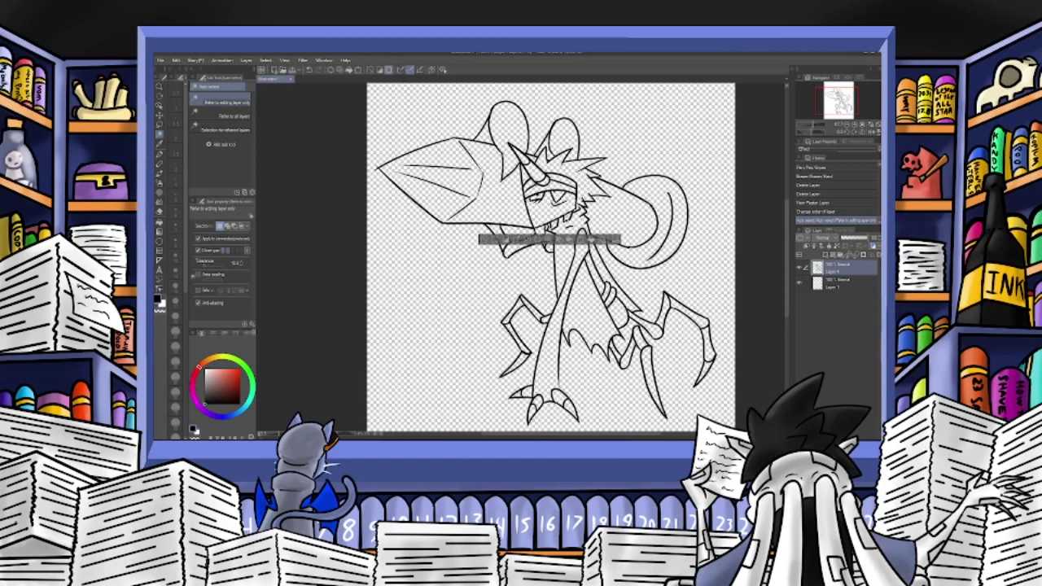
pyautogui.click(552, 342)
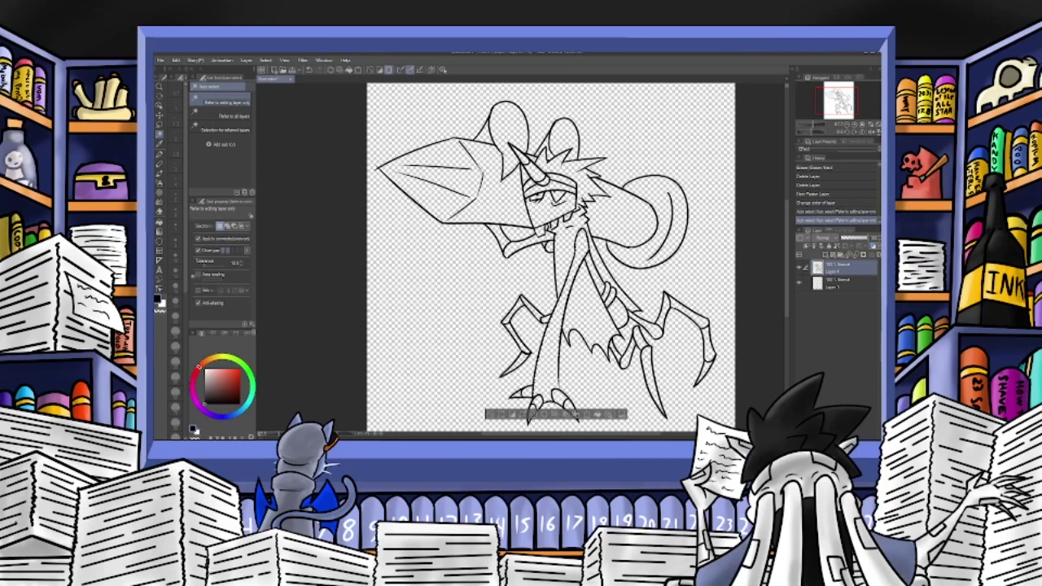
pyautogui.click(582, 305)
pyautogui.click(617, 315)
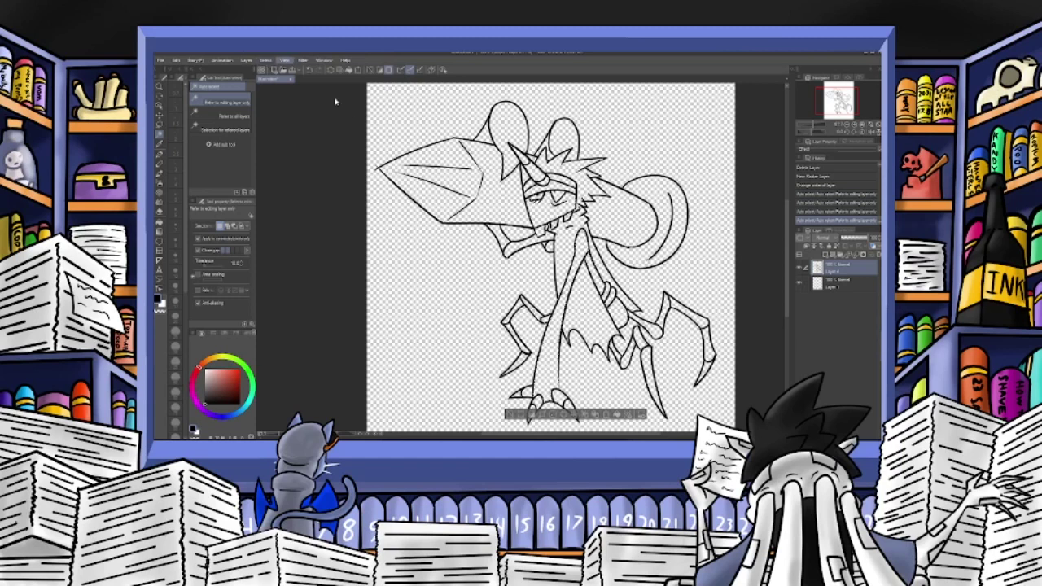
pyautogui.click(299, 115)
pyautogui.press('Return')
# Fill the selected face and limb areas with orange on the layer beneath the line art.
pyautogui.click(838, 284)
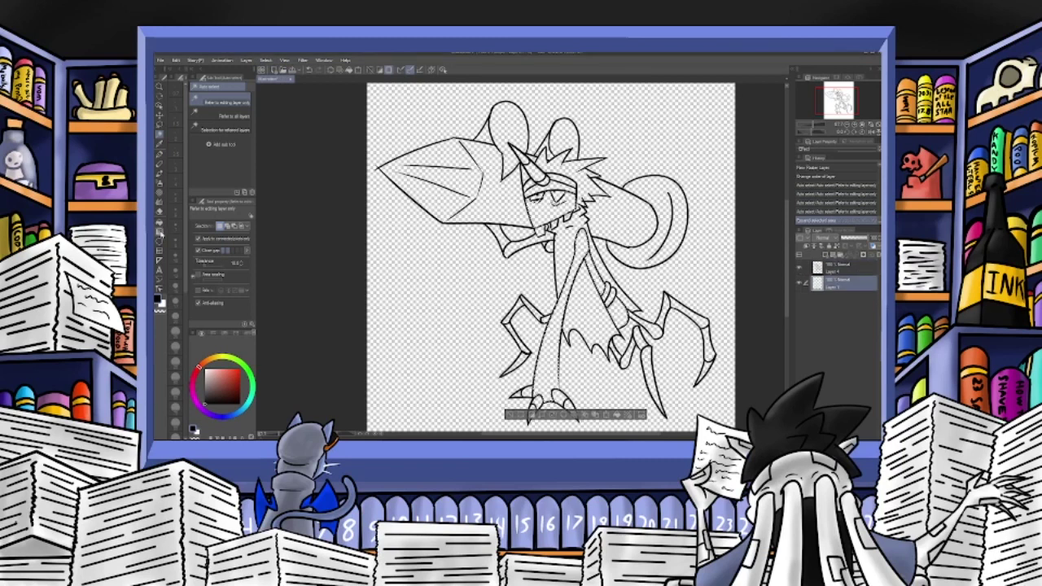
pyautogui.click(160, 223)
pyautogui.click(214, 359)
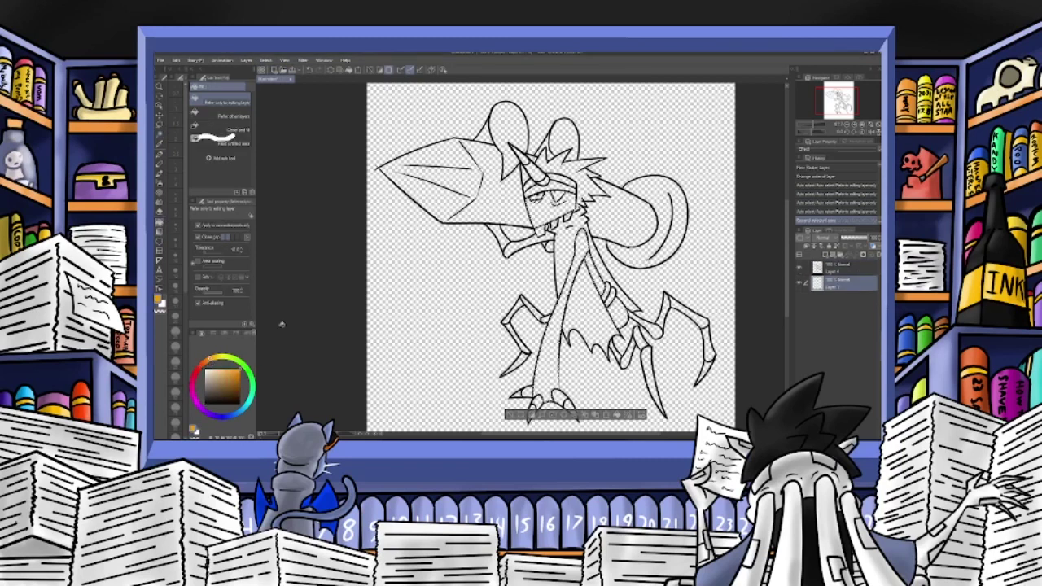
pyautogui.click(551, 208)
pyautogui.click(580, 251)
pyautogui.click(597, 275)
pyautogui.click(618, 312)
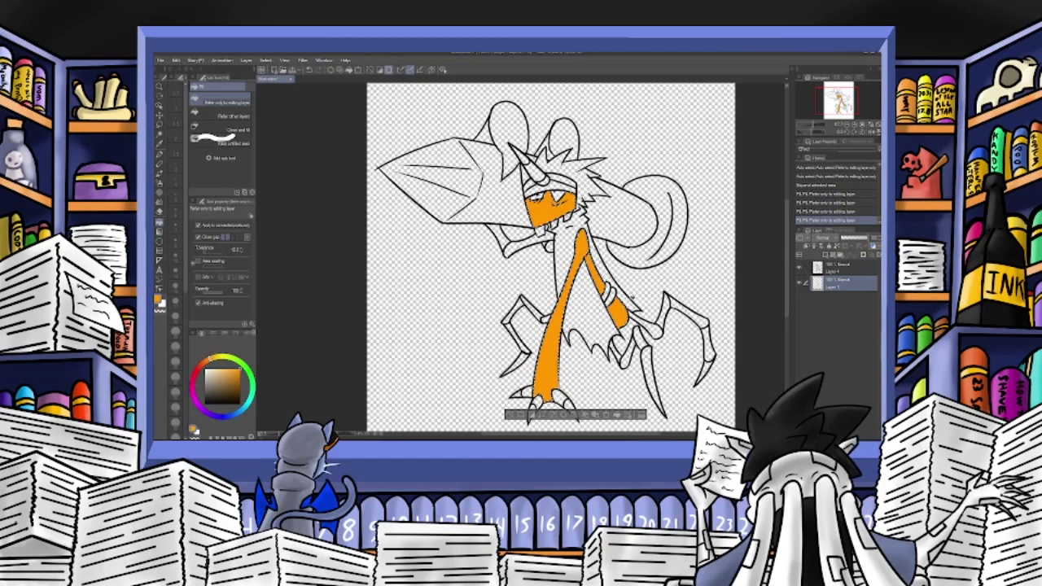
# Clear the selection and touch up the unfilled spots of the face near the eye with the orange pen.
pyautogui.click(159, 125)
pyautogui.click(368, 133)
pyautogui.click(159, 154)
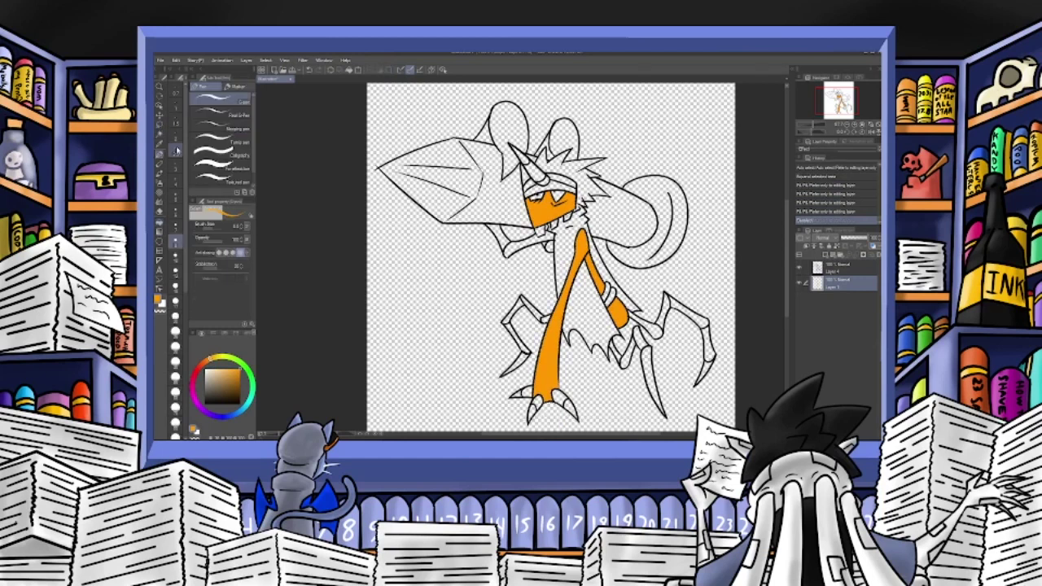
pyautogui.moveTo(530, 200); pyautogui.dragTo(544, 196)
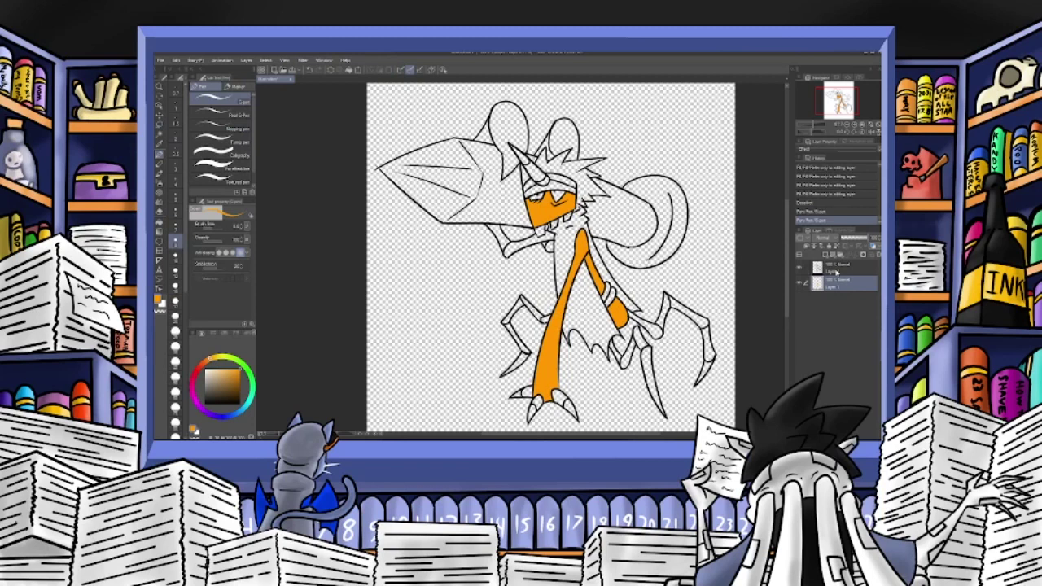
# Auto-select the torso, headband and spiky hair areas together on the line art layer.
pyautogui.click(836, 268)
pyautogui.click(158, 135)
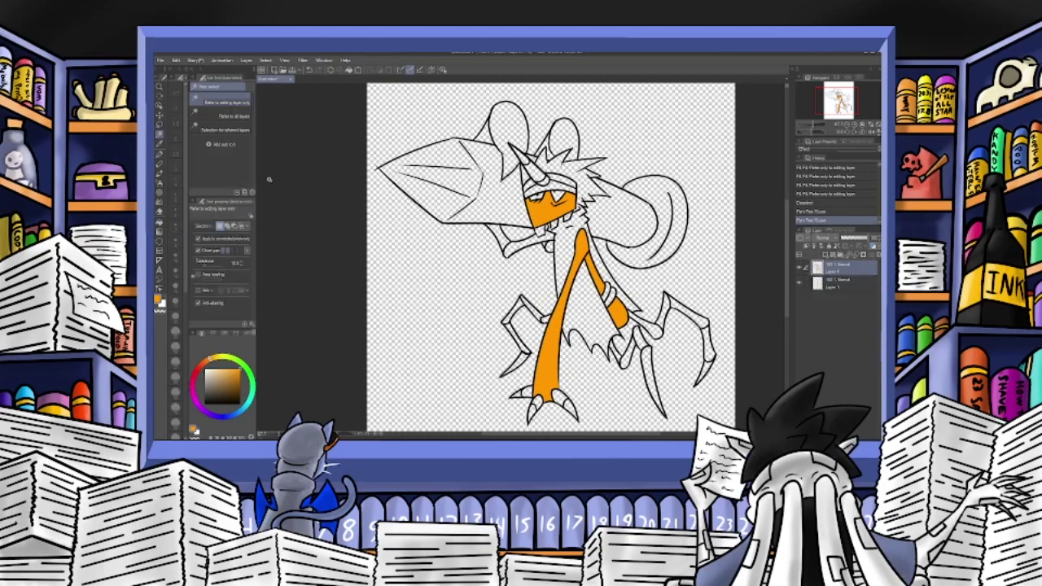
pyautogui.click(567, 254)
pyautogui.keyDown('shift'); pyautogui.click(565, 259); pyautogui.keyUp('shift')
pyautogui.keyDown('shift'); pyautogui.click(584, 303); pyautogui.keyUp('shift')
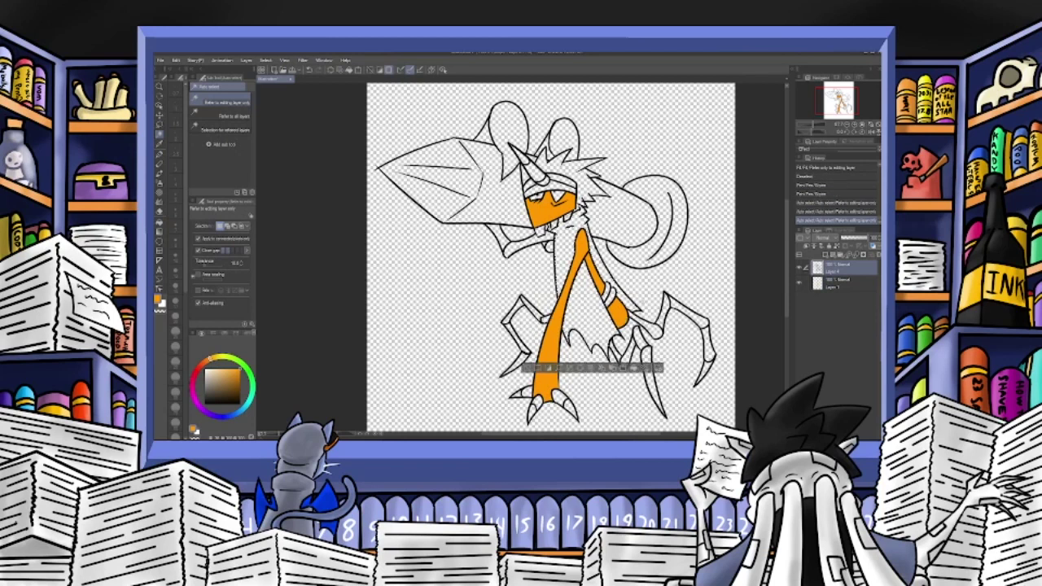
pyautogui.keyDown('shift'); pyautogui.click(563, 182); pyautogui.keyUp('shift')
pyautogui.keyDown('shift'); pyautogui.click(575, 167); pyautogui.keyUp('shift')
pyautogui.keyDown('shift'); pyautogui.click(557, 197); pyautogui.keyUp('shift')
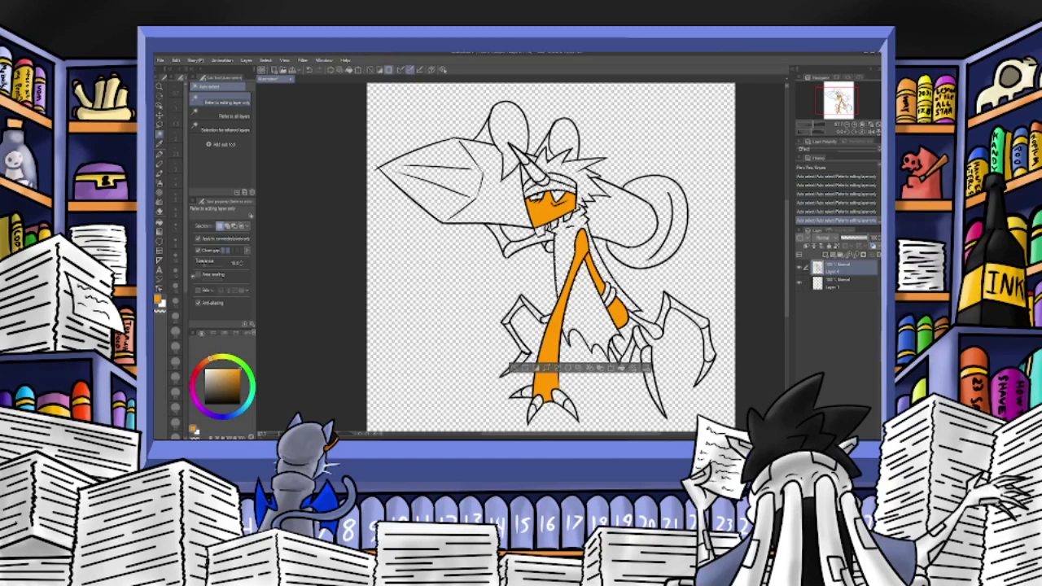
# Undo the last auto selections, add the neck fur to the tunic selection, and expand the selected area.
pyautogui.hotkey('ctrl', 'z')
pyautogui.hotkey('ctrl', 'z')
pyautogui.hotkey('ctrl', 'z')
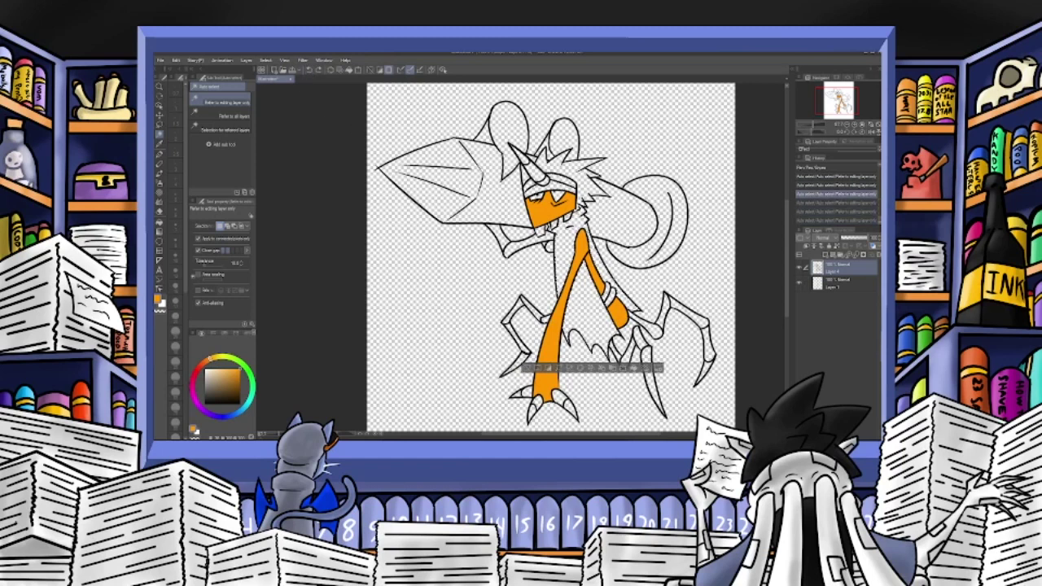
pyautogui.keyDown('shift'); pyautogui.click(575, 218); pyautogui.keyUp('shift')
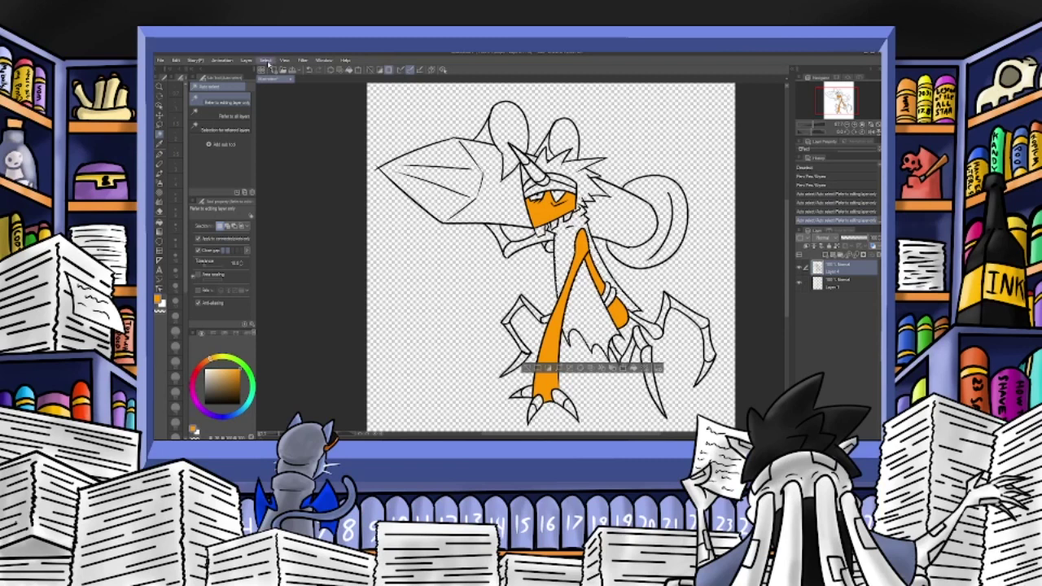
pyautogui.click(626, 182)
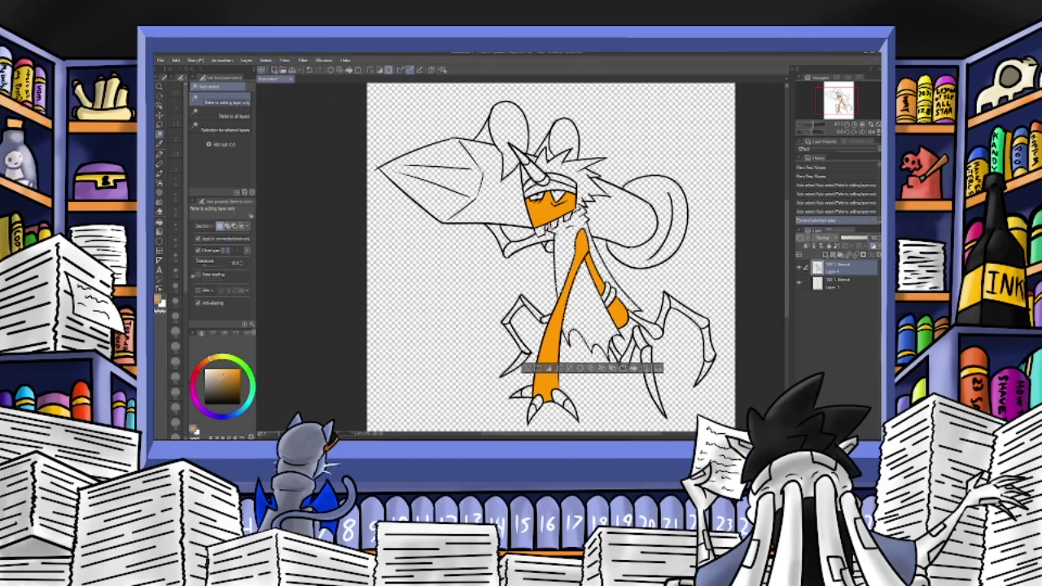
# Fill the ragged tunic and neck fur with tan on a new layer beneath the line art.
pyautogui.click(159, 222)
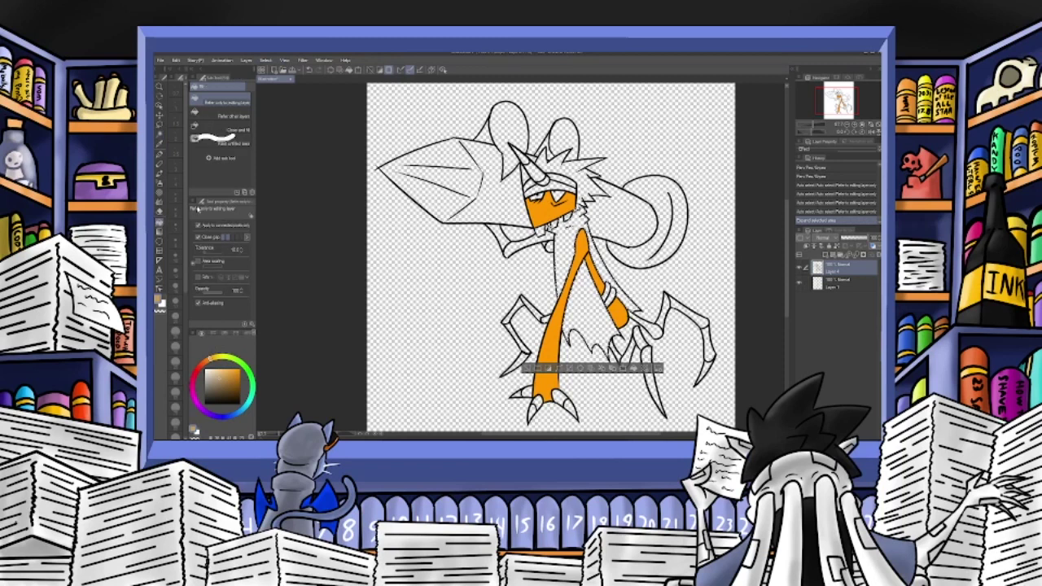
pyautogui.click(834, 282)
pyautogui.click(826, 255)
pyautogui.click(594, 305)
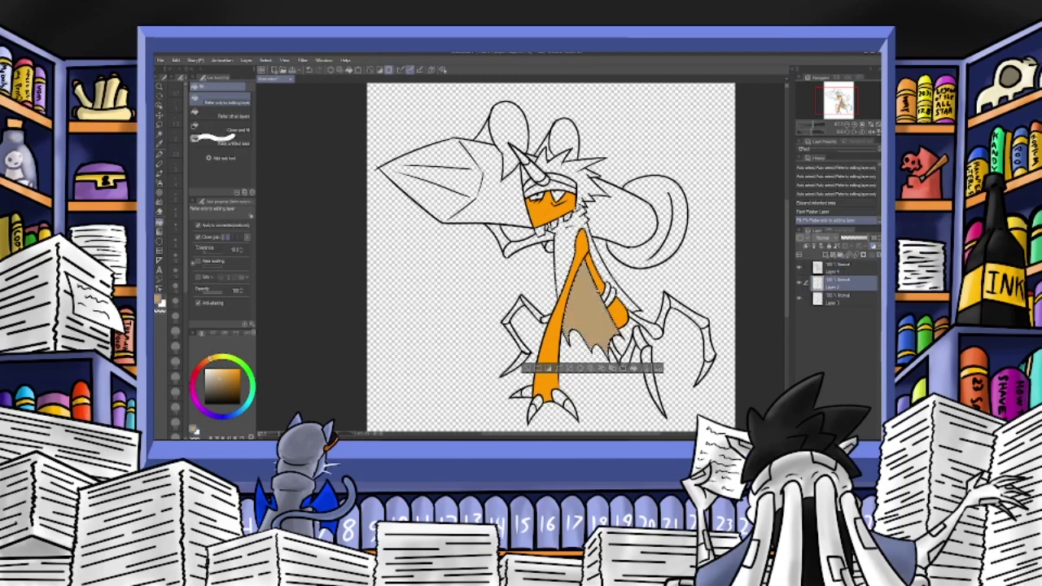
pyautogui.click(568, 249)
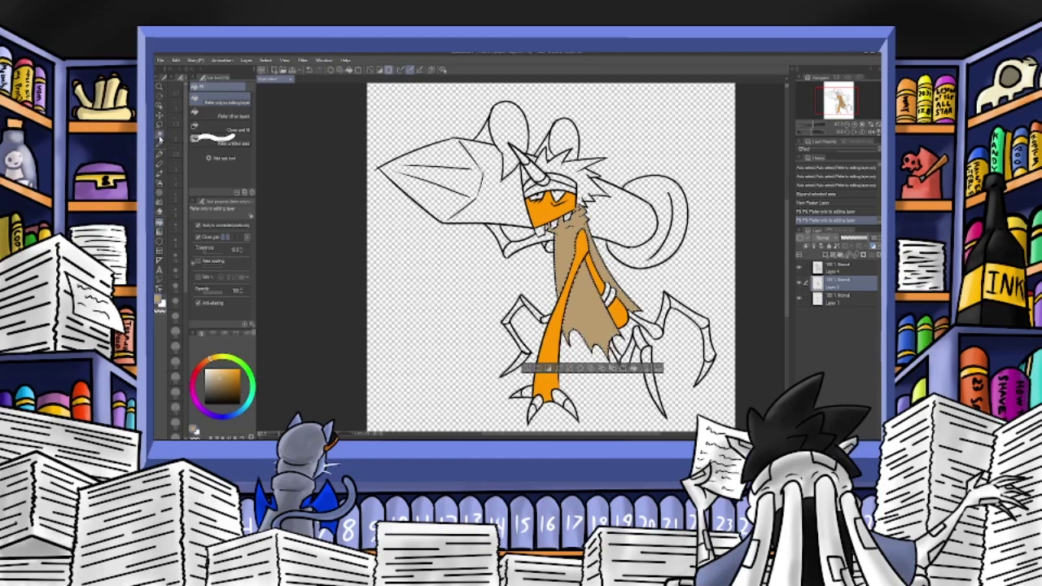
# Auto-select the arm wraps and headband on the line art layer and expand the selected area.
pyautogui.click(160, 135)
pyautogui.click(836, 267)
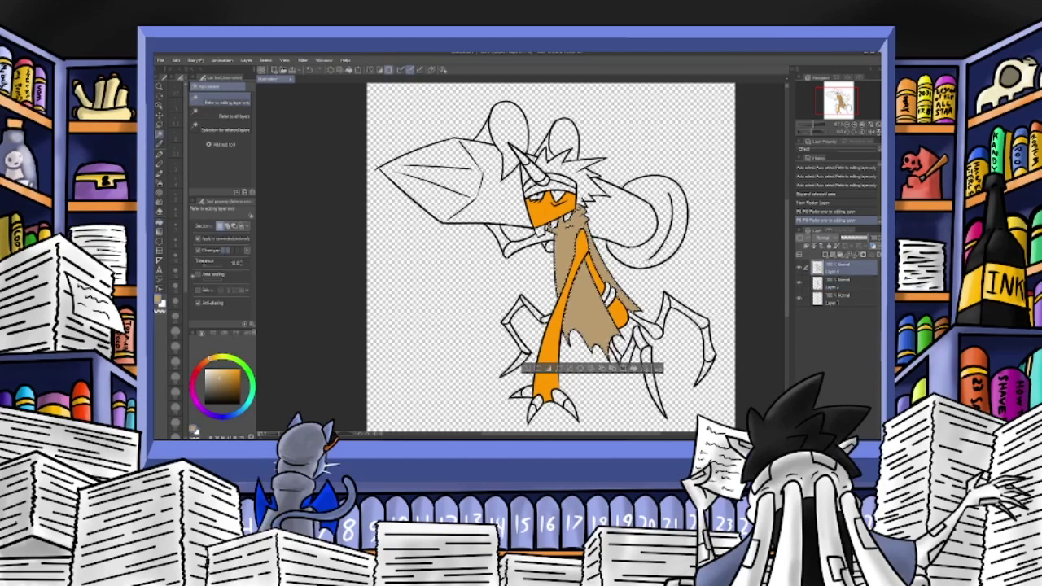
pyautogui.click(605, 288)
pyautogui.keyDown('shift'); pyautogui.click(610, 296); pyautogui.keyUp('shift')
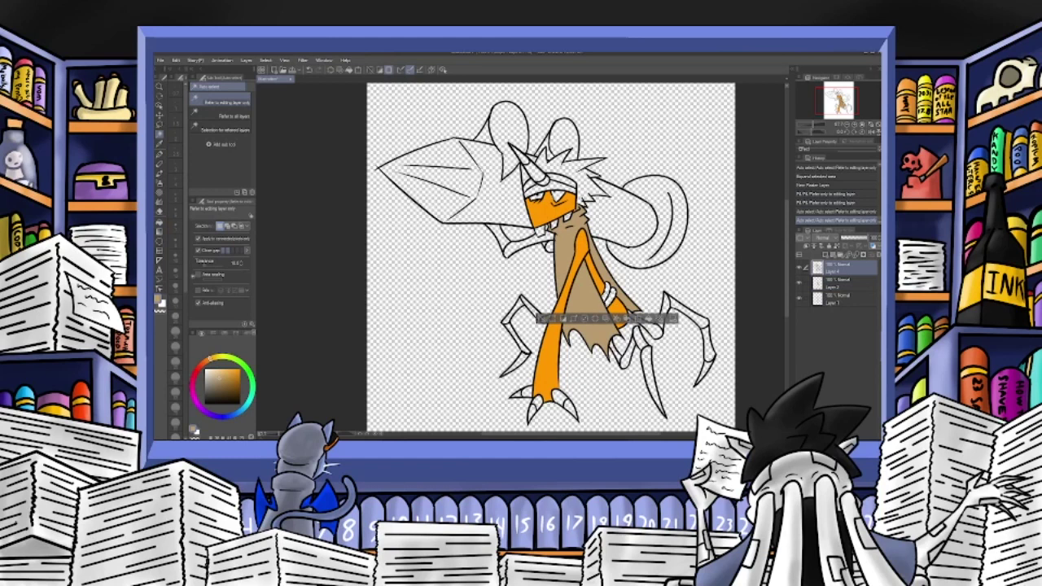
pyautogui.keyDown('shift'); pyautogui.click(557, 190); pyautogui.keyUp('shift')
pyautogui.keyDown('shift'); pyautogui.click(562, 181); pyautogui.keyUp('shift')
pyautogui.keyDown('shift'); pyautogui.click(532, 187); pyautogui.keyUp('shift')
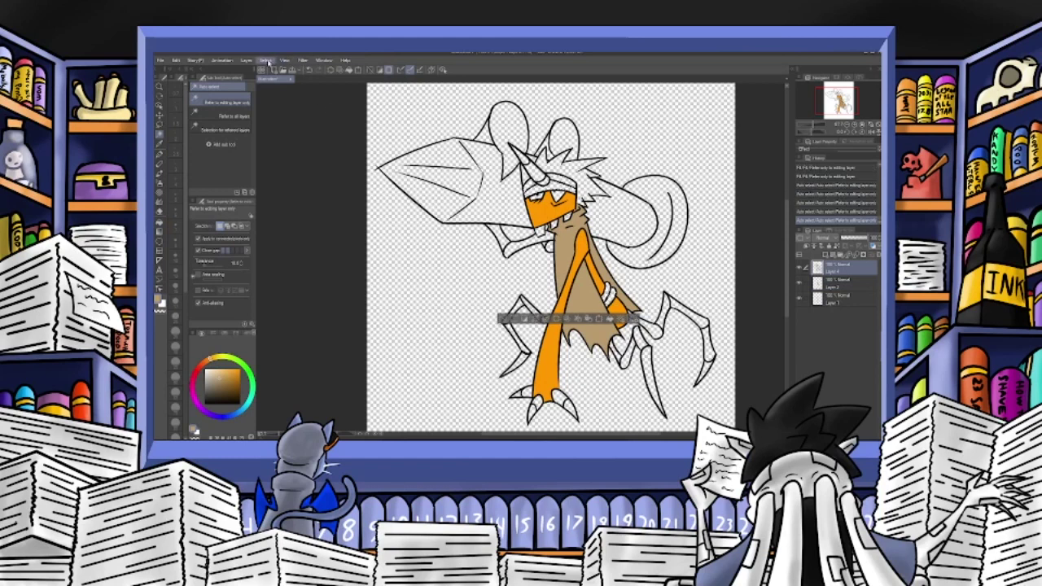
pyautogui.press('Return')
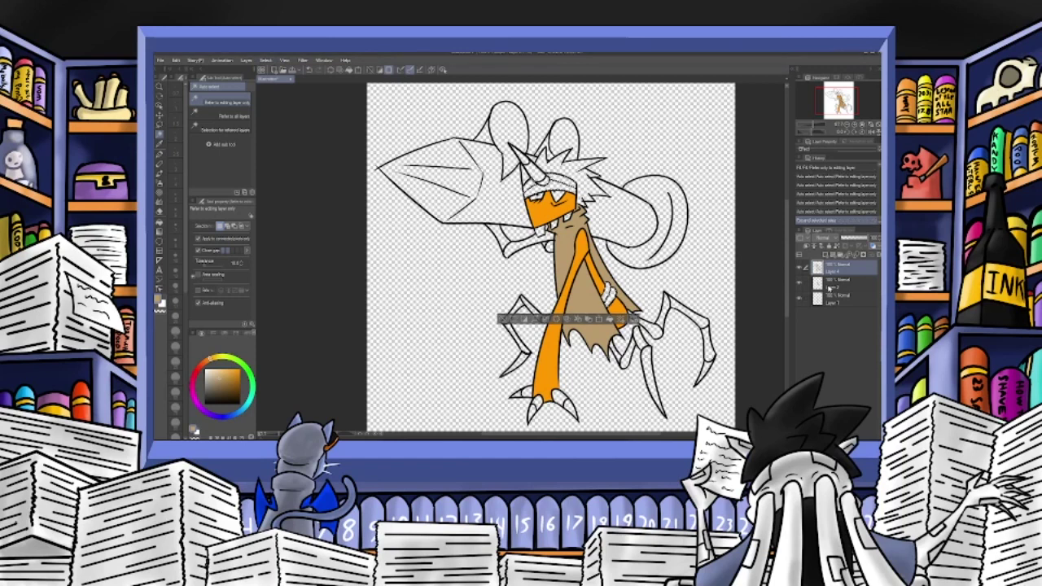
# Fill the headband and arm wraps with reddish brown on a new layer placed below the tan tunic layer.
pyautogui.click(830, 287)
pyautogui.click(825, 255)
pyautogui.moveTo(839, 285); pyautogui.dragTo(838, 306)
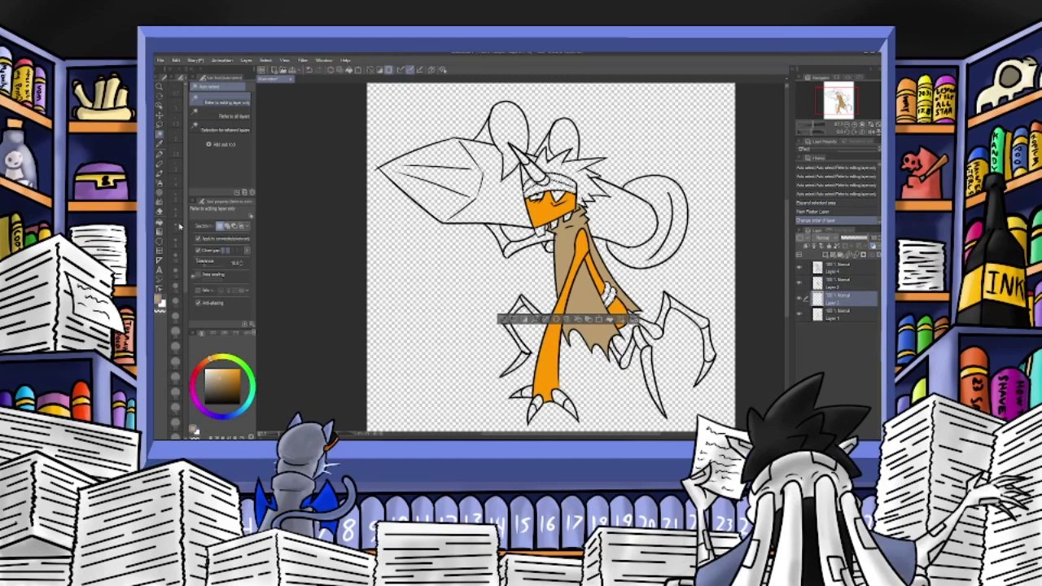
pyautogui.click(160, 222)
pyautogui.click(203, 367)
pyautogui.click(232, 381)
pyautogui.click(563, 184)
pyautogui.click(608, 289)
pyautogui.click(610, 299)
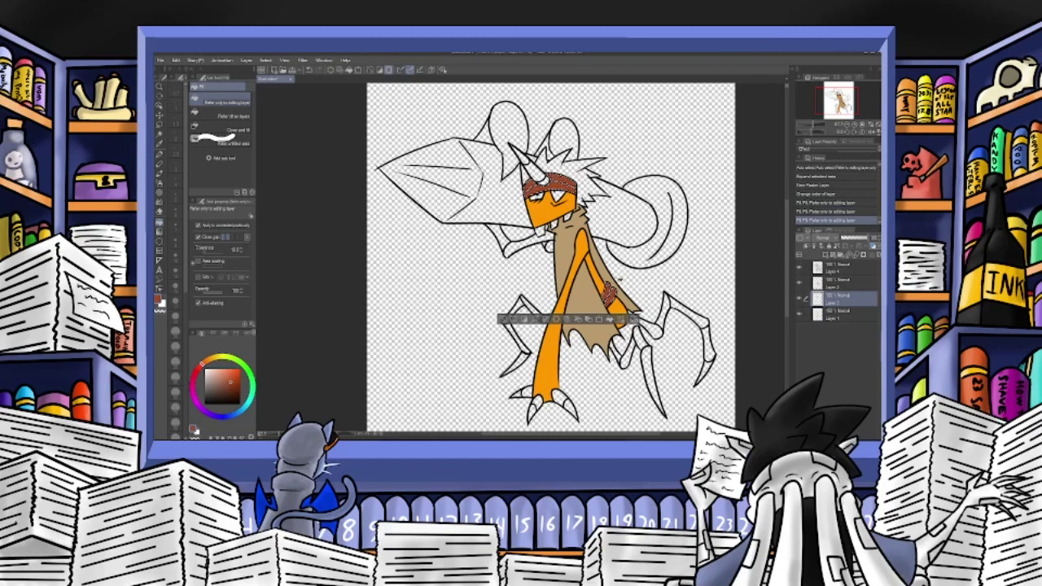
# Auto-select the horn segments and the tip of the left spider leg on the line art layer.
pyautogui.click(223, 378)
pyautogui.moveTo(225, 373); pyautogui.dragTo(229, 379)
pyautogui.click(159, 135)
pyautogui.click(833, 272)
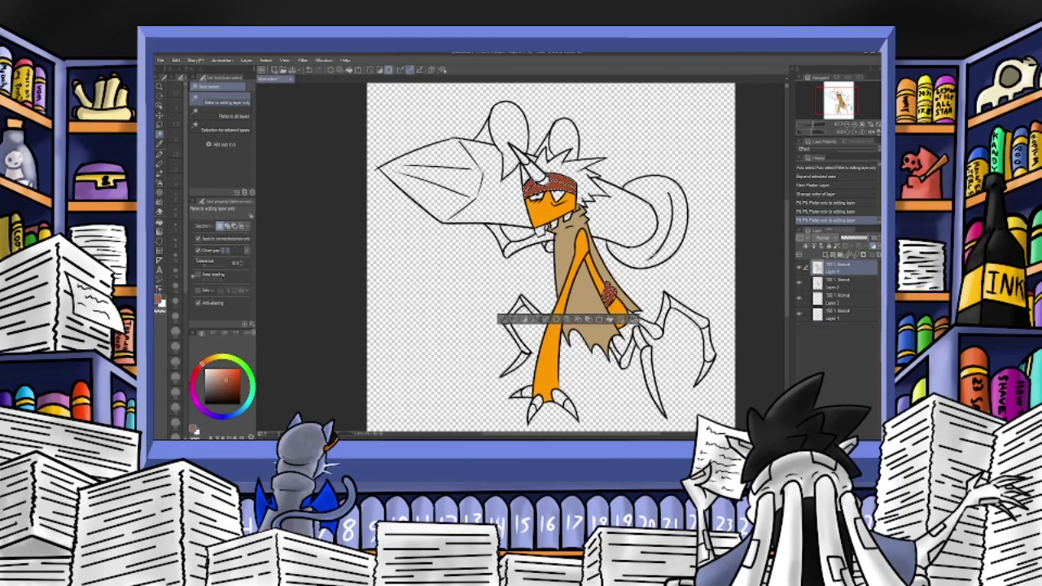
pyautogui.click(521, 158)
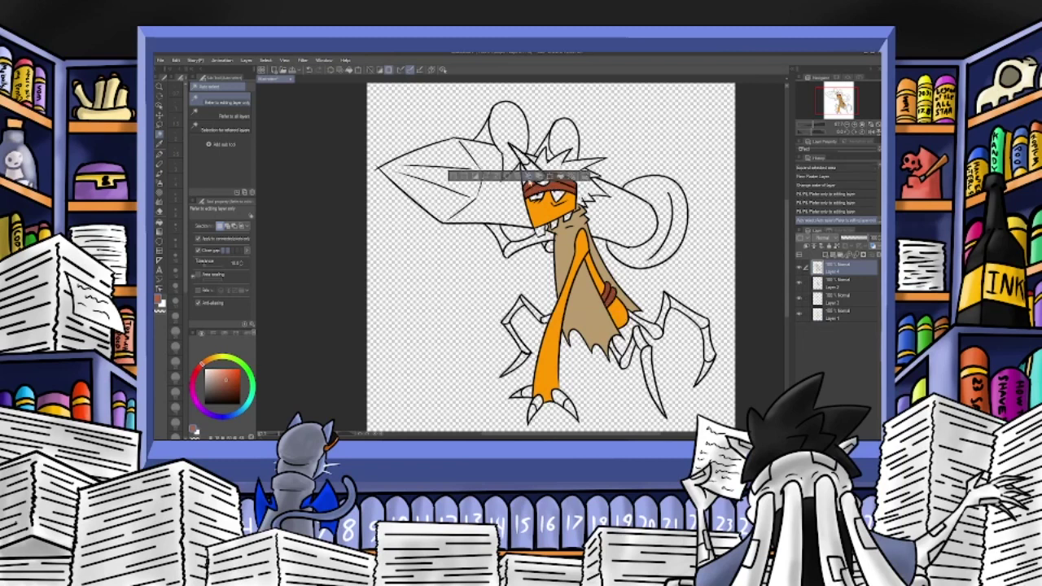
pyautogui.keyDown('shift'); pyautogui.click(532, 167); pyautogui.keyUp('shift')
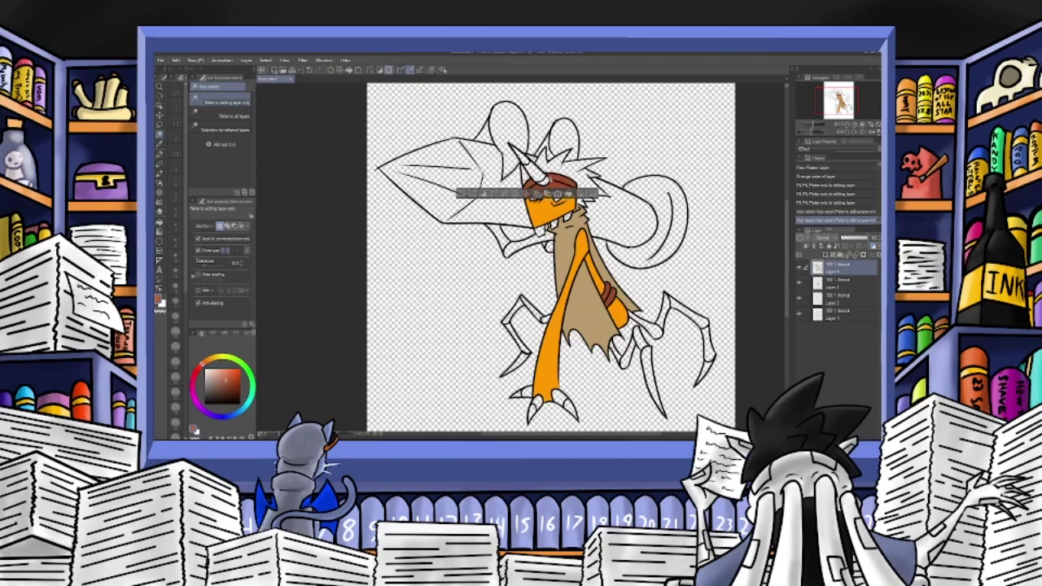
pyautogui.click(543, 183)
pyautogui.keyDown('shift'); pyautogui.click(519, 363); pyautogui.keyUp('shift')
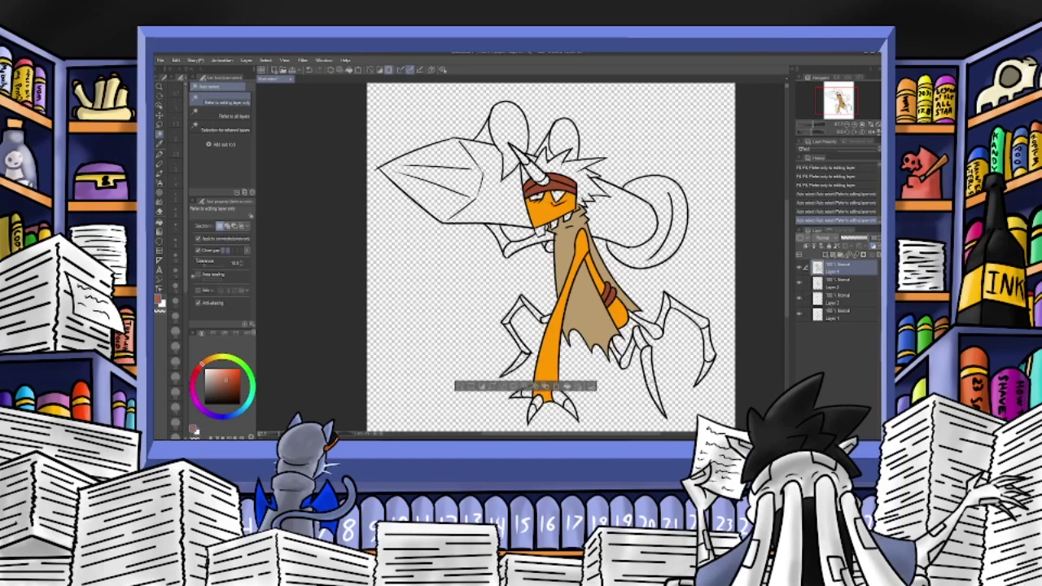
# Add the remaining spider leg segments to the selection and expand the selected area.
pyautogui.keyDown('shift'); pyautogui.click(651, 379); pyautogui.keyUp('shift')
pyautogui.keyDown('shift'); pyautogui.click(706, 366); pyautogui.keyUp('shift')
pyautogui.keyDown('shift'); pyautogui.click(708, 344); pyautogui.keyUp('shift')
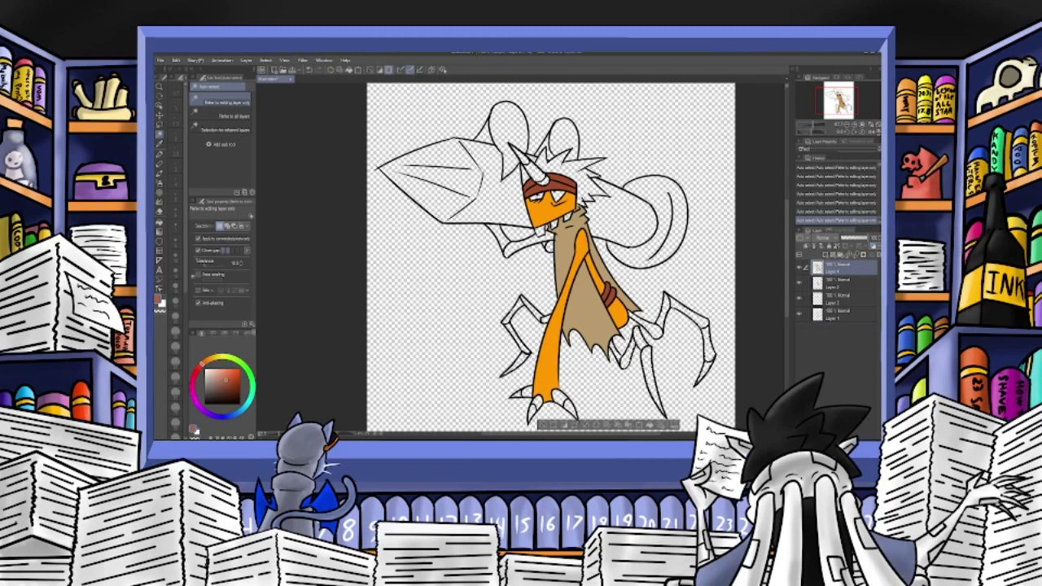
pyautogui.keyDown('shift'); pyautogui.click(511, 318); pyautogui.keyUp('shift')
pyautogui.keyDown('shift'); pyautogui.click(512, 316); pyautogui.keyUp('shift')
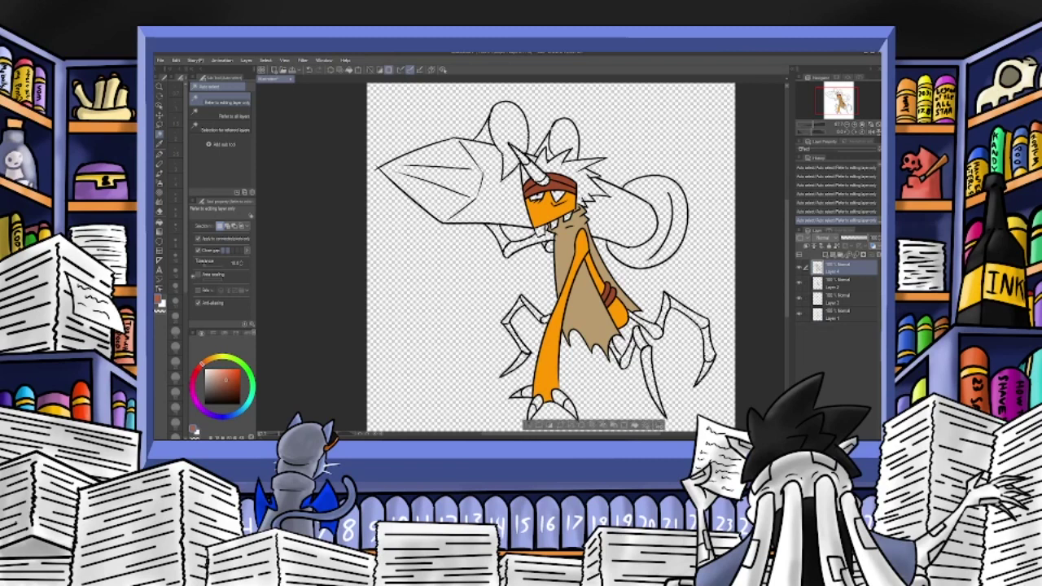
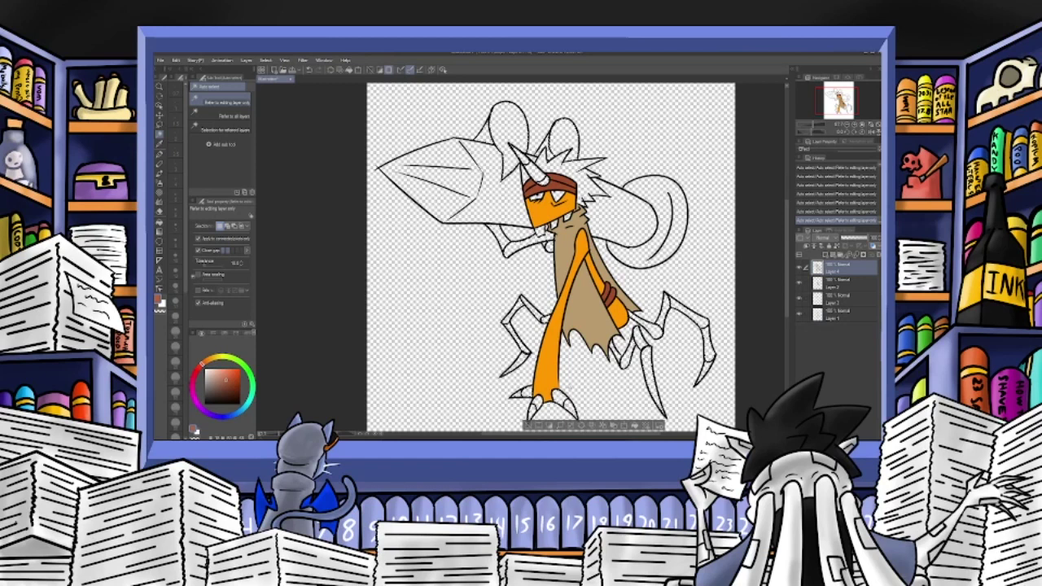
pyautogui.click(291, 114)
pyautogui.press('Return')
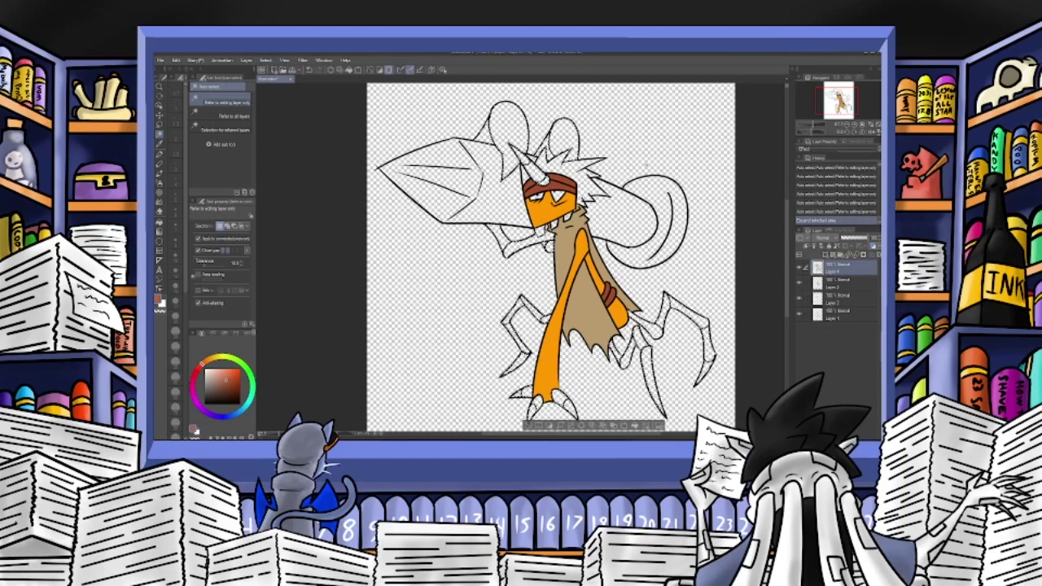
# Add a new layer above the headband colour layer and choose a dusty red fill colour.
pyautogui.click(831, 300)
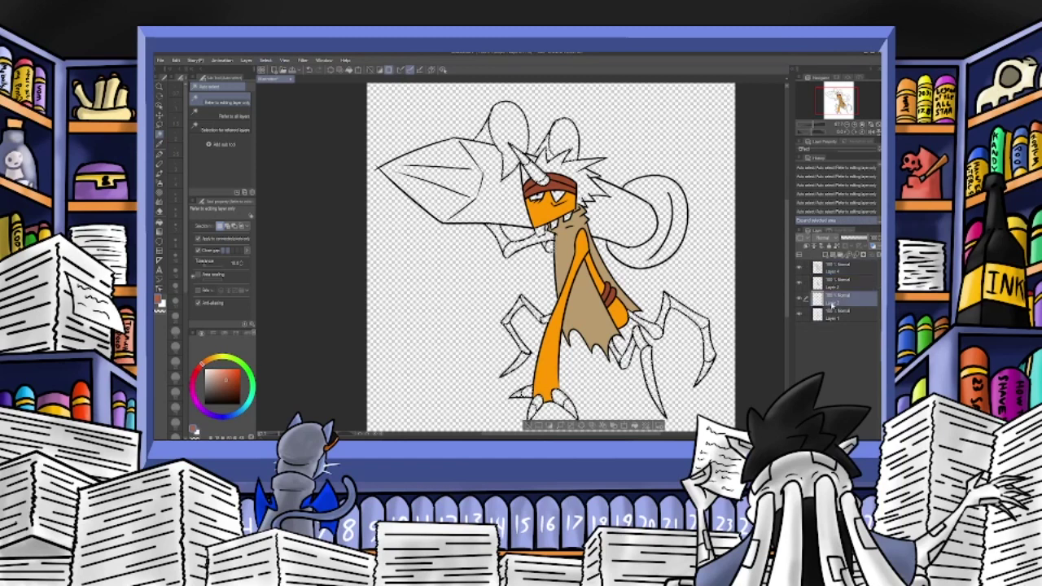
pyautogui.click(799, 251)
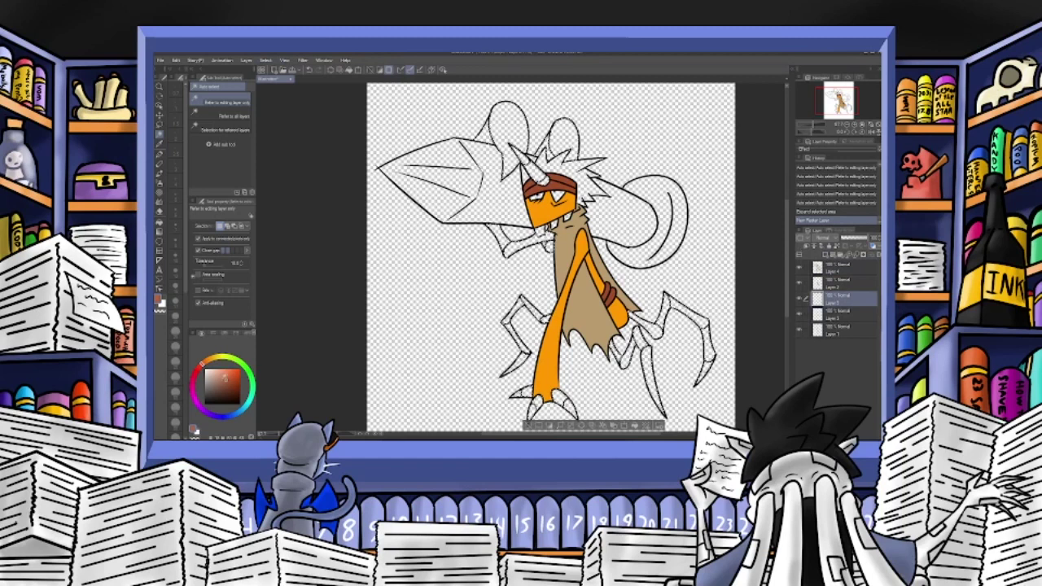
pyautogui.click(199, 369)
pyautogui.moveTo(236, 378); pyautogui.dragTo(225, 373)
pyautogui.click(160, 223)
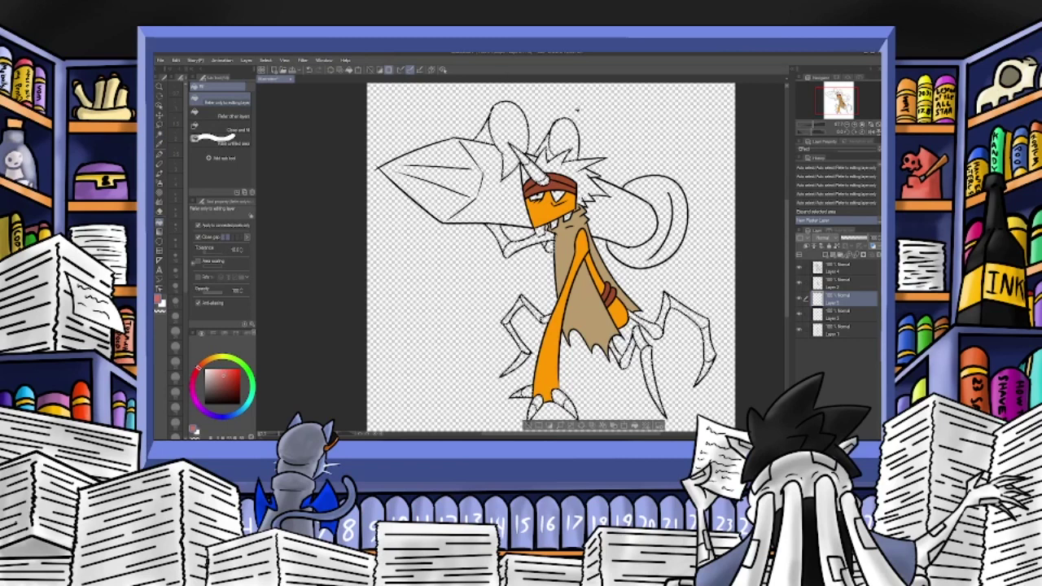
pyautogui.click(309, 71)
pyautogui.click(309, 72)
pyautogui.click(321, 72)
pyautogui.click(321, 71)
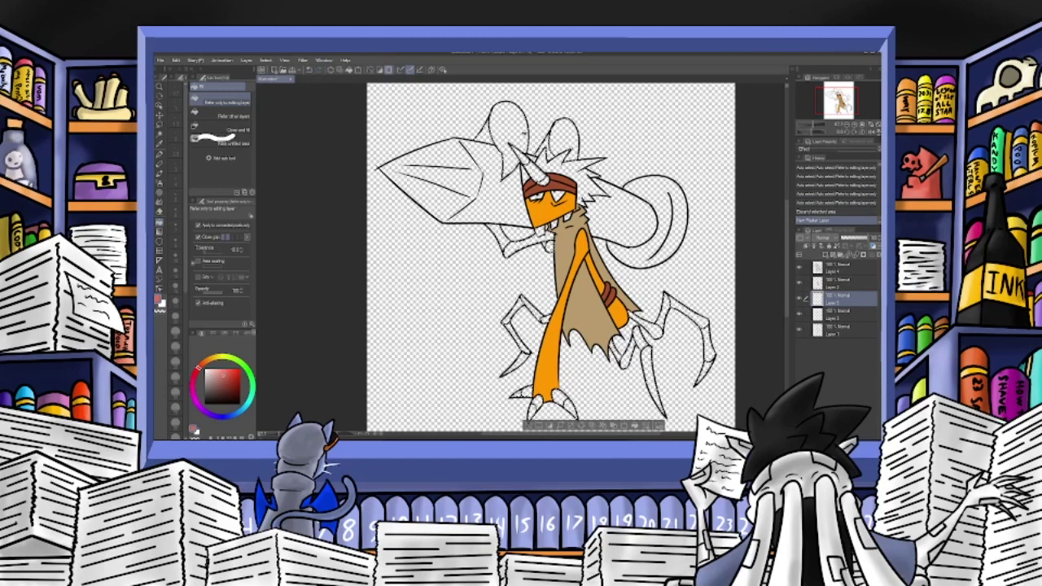
# Fill the two rounded head growths, horn, raised arm, spider legs and toe claws with dusty red.
pyautogui.click(510, 129)
pyautogui.click(488, 135)
pyautogui.click(565, 139)
pyautogui.click(545, 148)
pyautogui.click(531, 169)
pyautogui.click(542, 178)
pyautogui.click(499, 235)
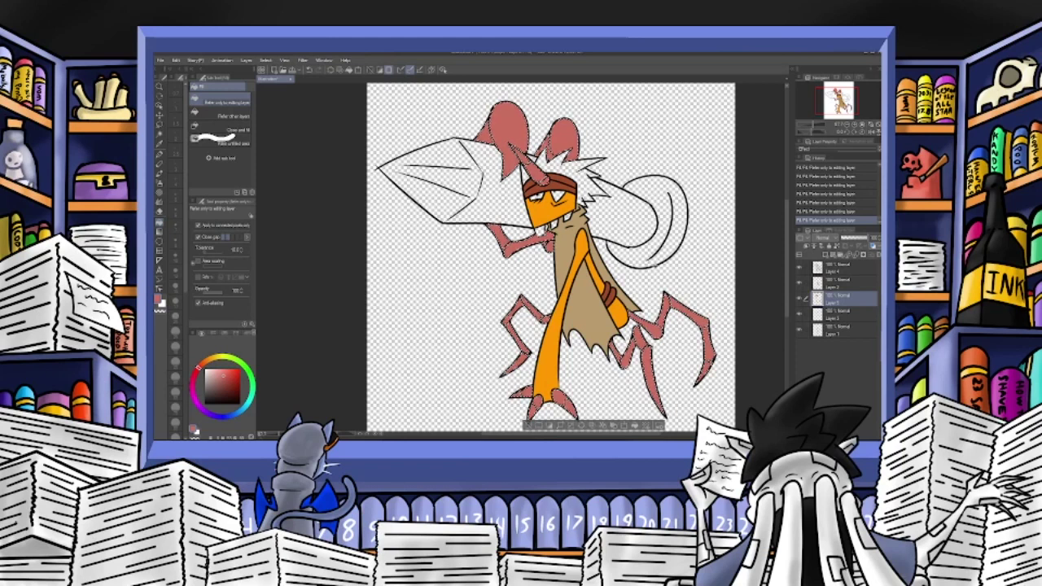
# Auto-select the spiky hair, eyes and teeth on the line art layer and expand the selected area.
pyautogui.click(835, 267)
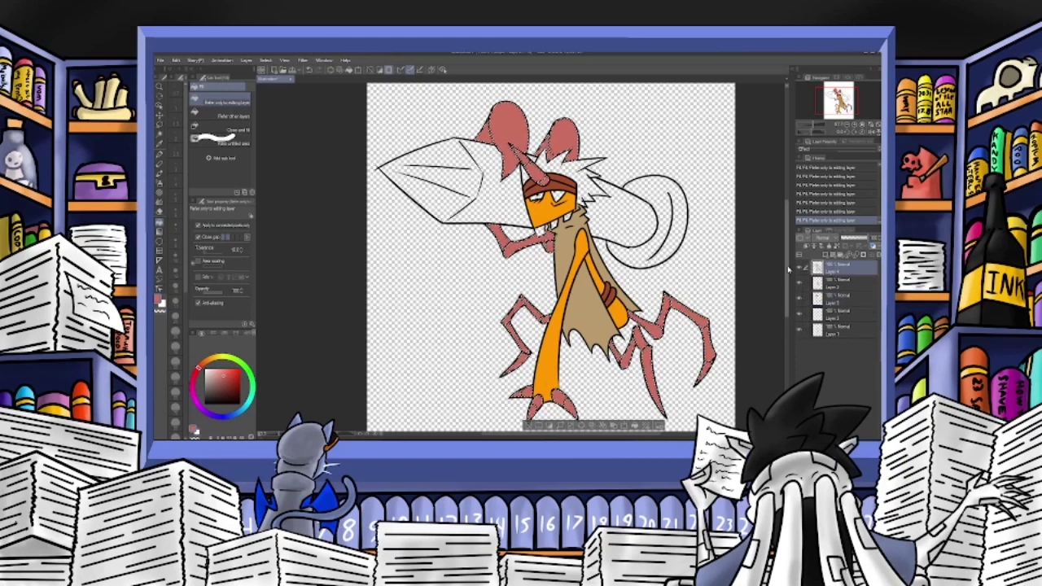
pyautogui.click(160, 140)
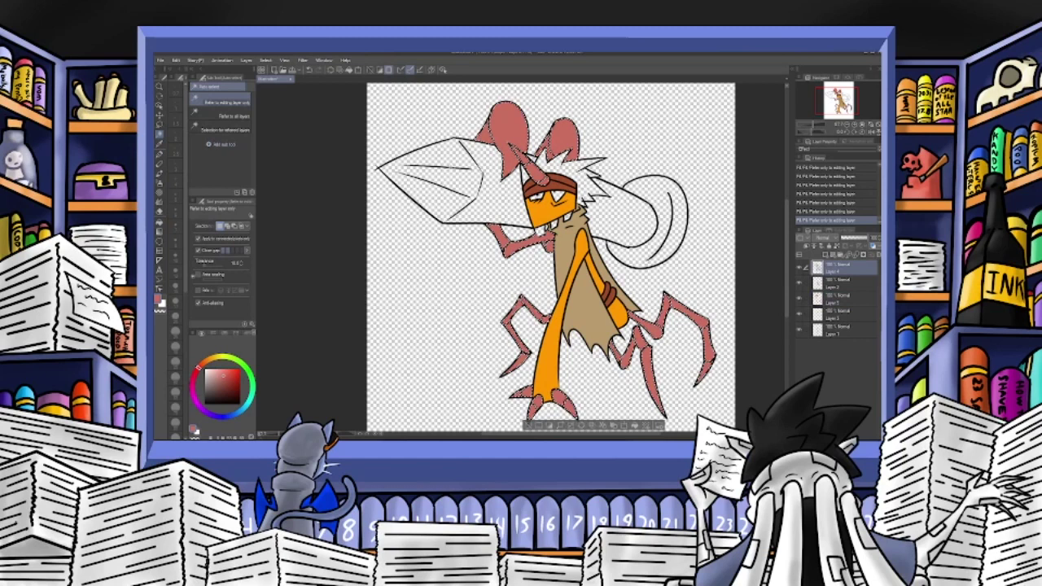
pyautogui.click(584, 176)
pyautogui.keyDown('shift'); pyautogui.click(528, 171); pyautogui.keyUp('shift')
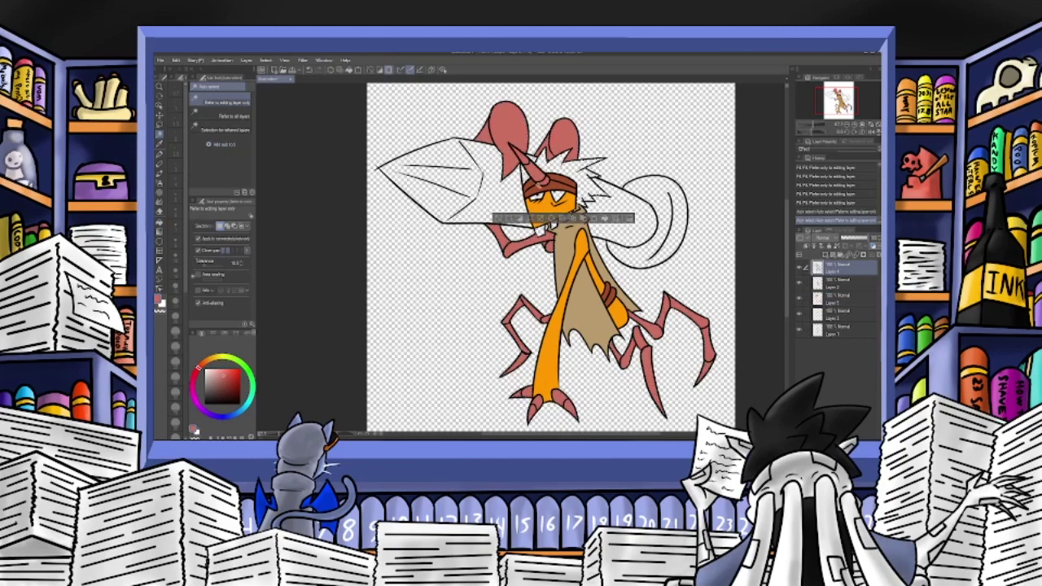
pyautogui.keyDown('shift'); pyautogui.click(537, 197); pyautogui.keyUp('shift')
pyautogui.keyDown('shift'); pyautogui.click(558, 197); pyautogui.keyUp('shift')
pyautogui.keyDown('shift'); pyautogui.click(541, 231); pyautogui.keyUp('shift')
pyautogui.keyDown('shift'); pyautogui.click(555, 225); pyautogui.keyUp('shift')
pyautogui.keyDown('shift'); pyautogui.click(566, 218); pyautogui.keyUp('shift')
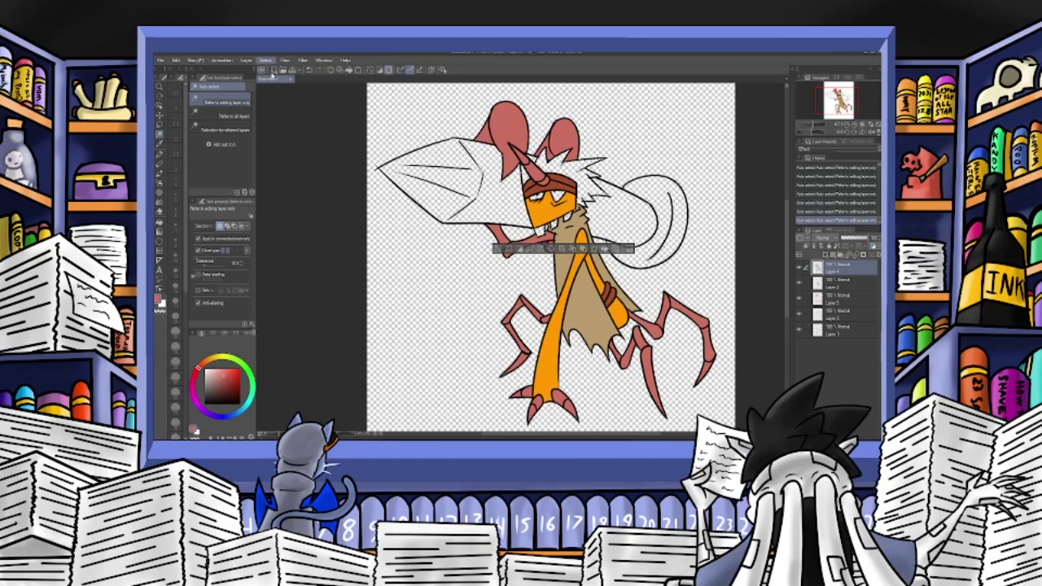
pyautogui.press('Return')
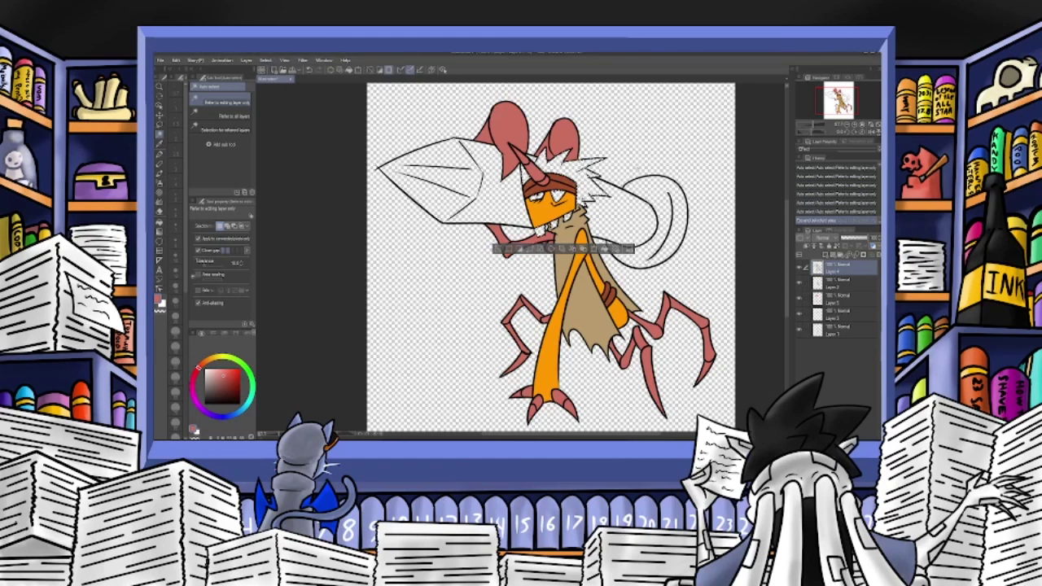
# Fill the spiky hair with bright red on a new layer placed below the tan tunic layer.
pyautogui.click(836, 299)
pyautogui.click(832, 284)
pyautogui.click(824, 255)
pyautogui.moveTo(835, 286); pyautogui.dragTo(839, 314)
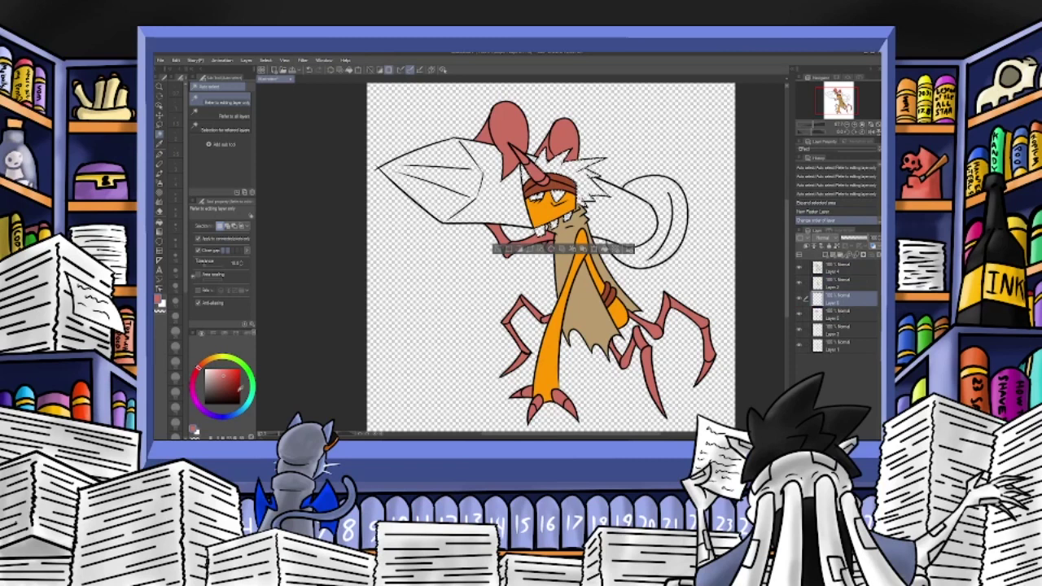
pyautogui.click(160, 223)
pyautogui.click(570, 175)
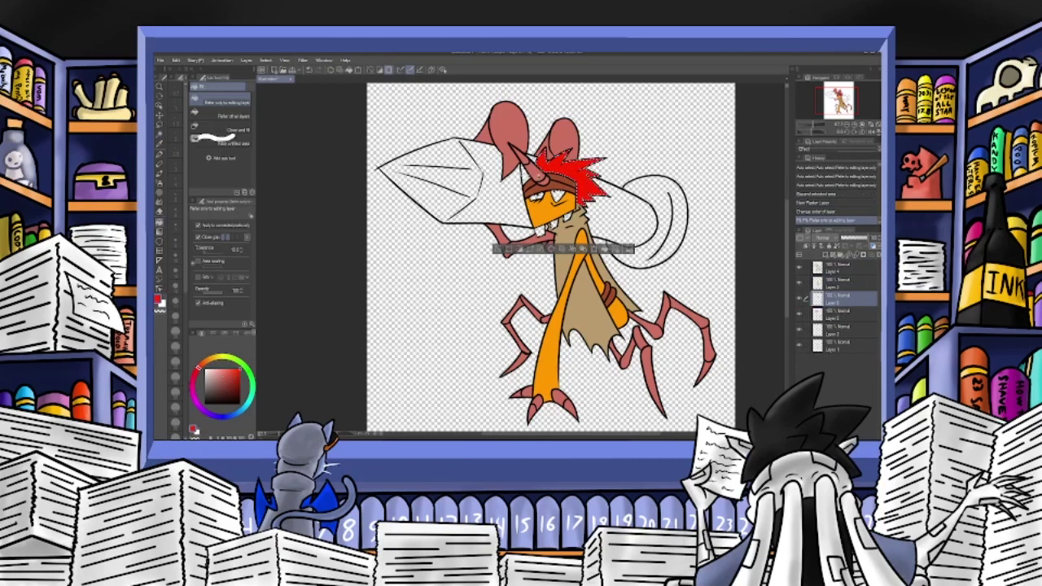
# Fill both eyes and the teeth with pale yellow.
pyautogui.click(216, 359)
pyautogui.click(215, 369)
pyautogui.click(536, 198)
pyautogui.click(557, 197)
pyautogui.click(540, 230)
pyautogui.click(553, 223)
pyautogui.click(567, 218)
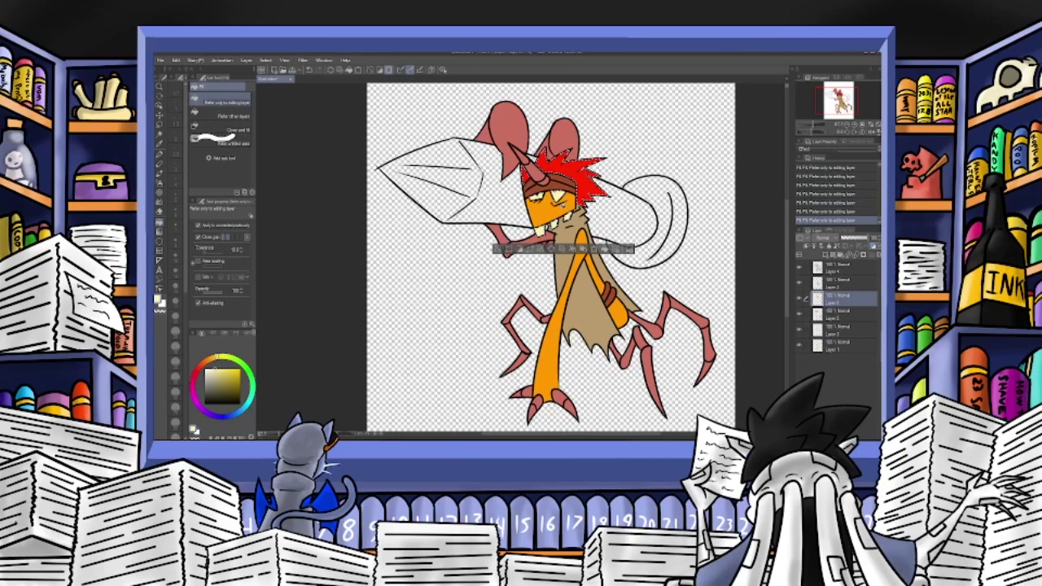
# Clear the current selection, auto-select the giant nail's tip, shaft and head on the line art layer, and expand the selected area.
pyautogui.click(159, 125)
pyautogui.click(415, 124)
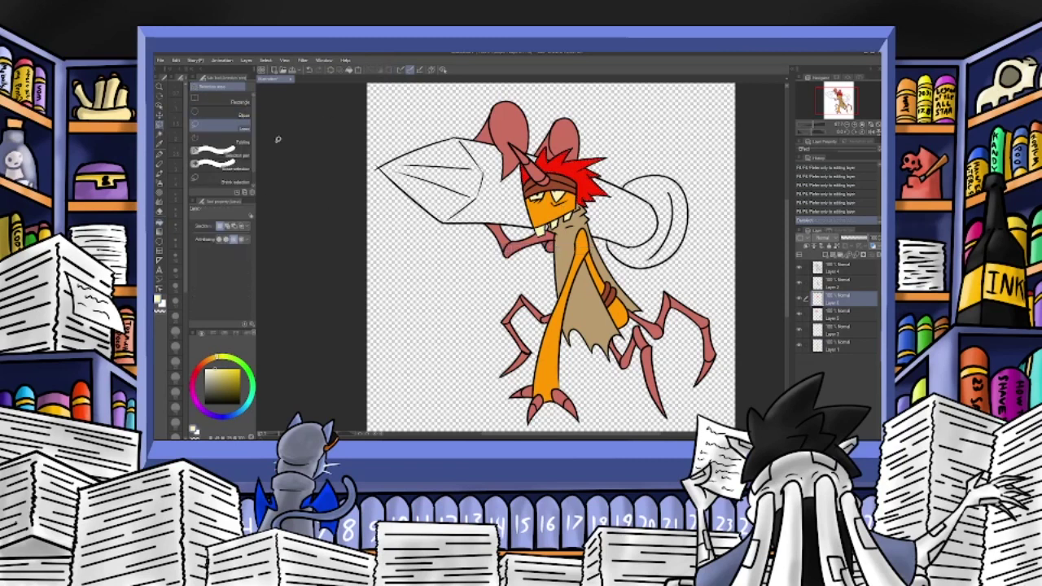
pyautogui.click(159, 134)
pyautogui.click(846, 268)
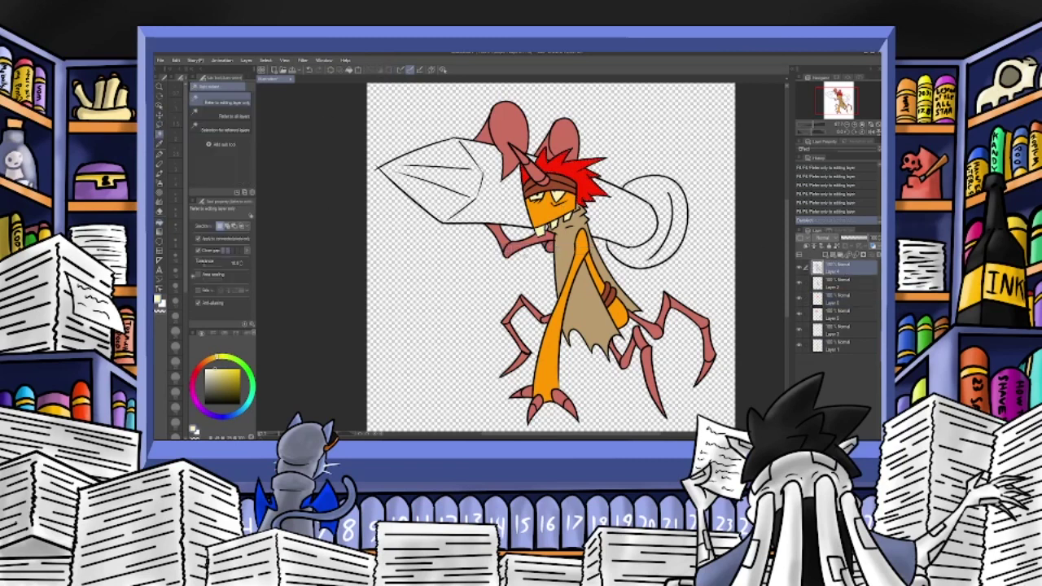
pyautogui.click(540, 241)
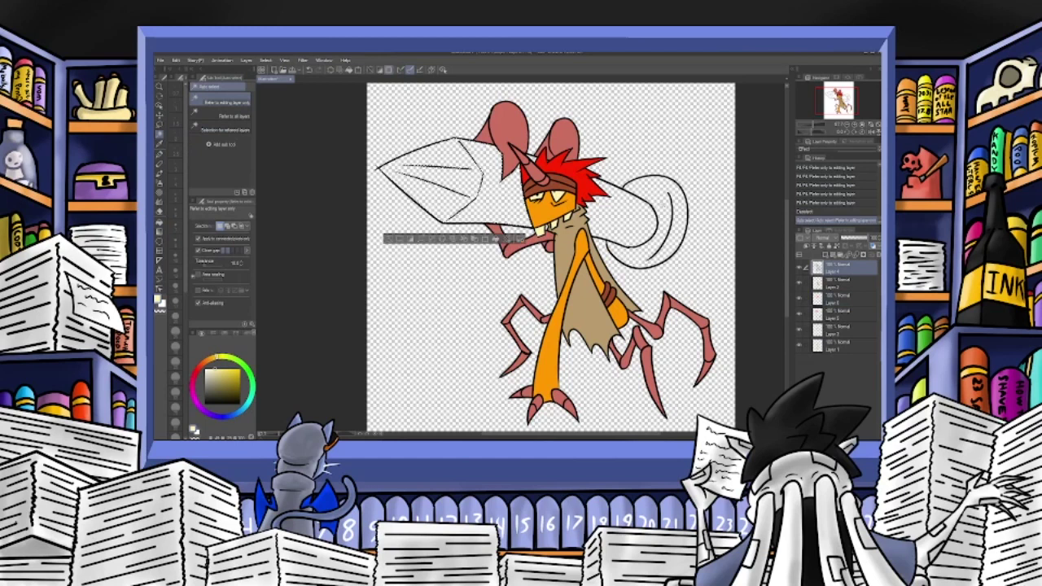
pyautogui.keyDown('shift'); pyautogui.click(668, 225); pyautogui.keyUp('shift')
pyautogui.keyDown('shift'); pyautogui.click(629, 221); pyautogui.keyUp('shift')
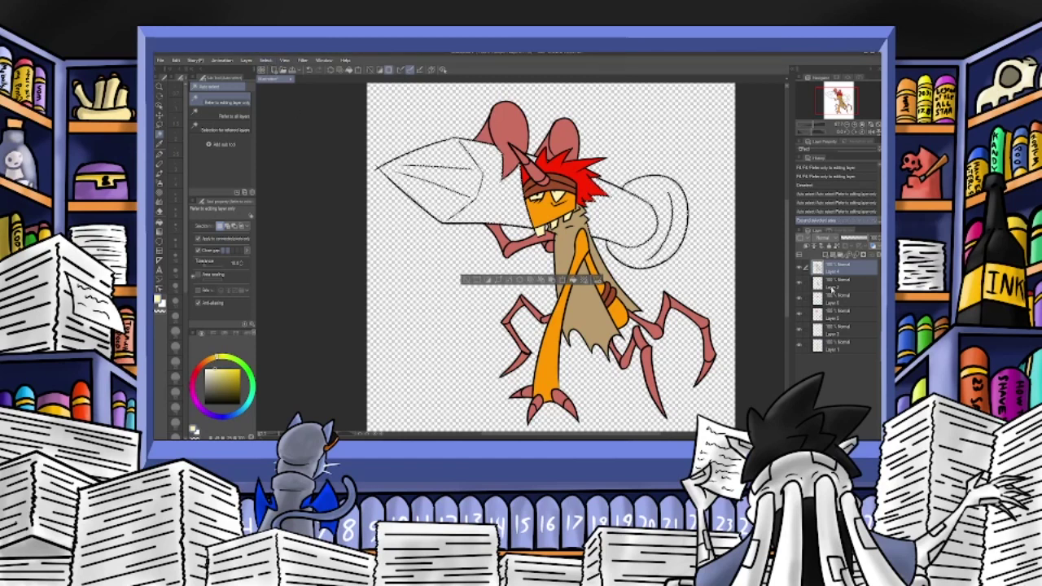
# Fill the giant nail with warm grey on a new layer at the bottom of the layer stack, and deselect.
pyautogui.click(830, 347)
pyautogui.click(827, 255)
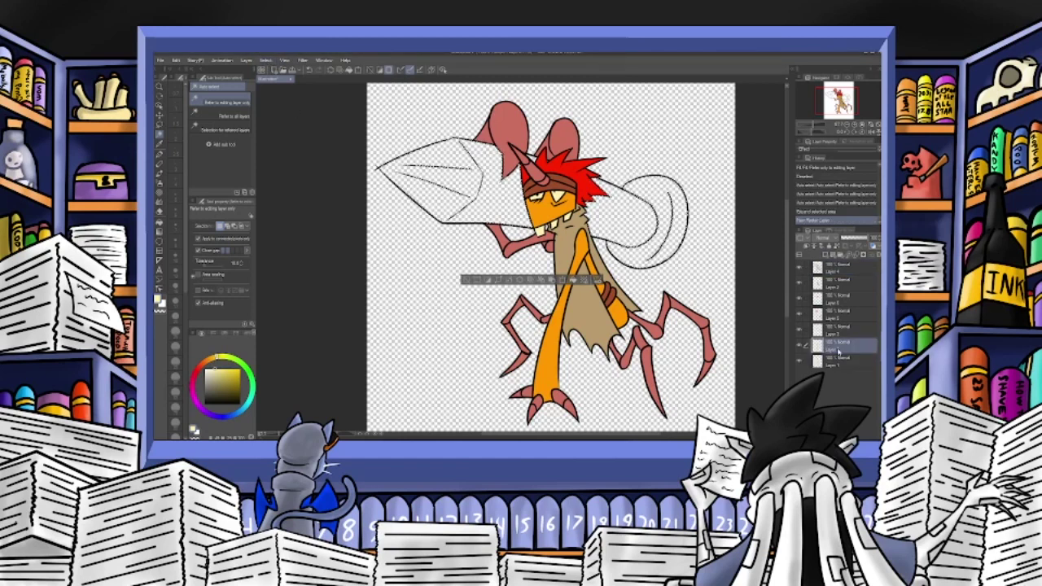
pyautogui.moveTo(838, 346); pyautogui.dragTo(839, 368)
pyautogui.click(160, 223)
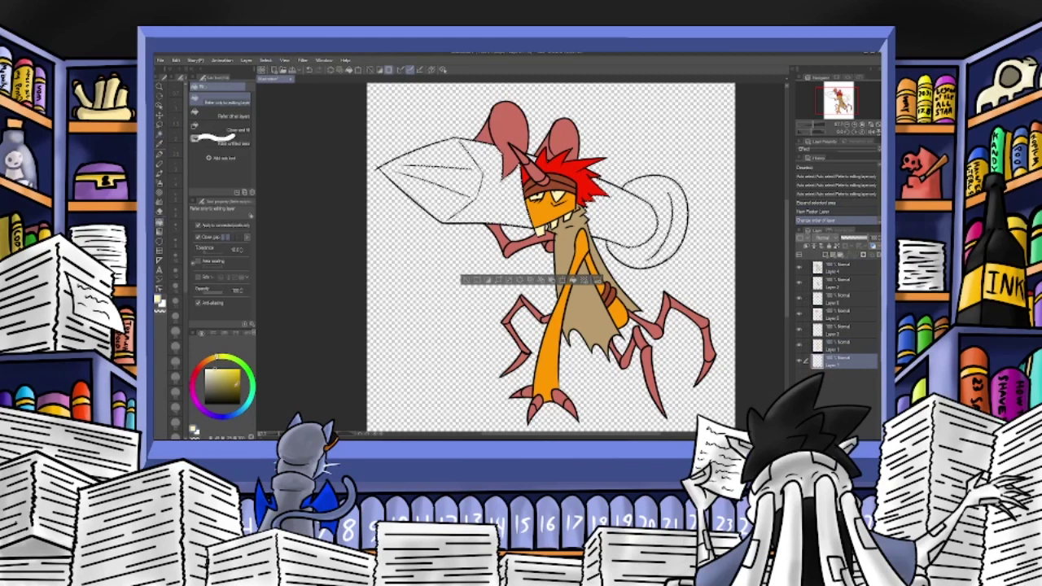
pyautogui.click(206, 360)
pyautogui.click(210, 380)
pyautogui.click(213, 375)
pyautogui.click(491, 189)
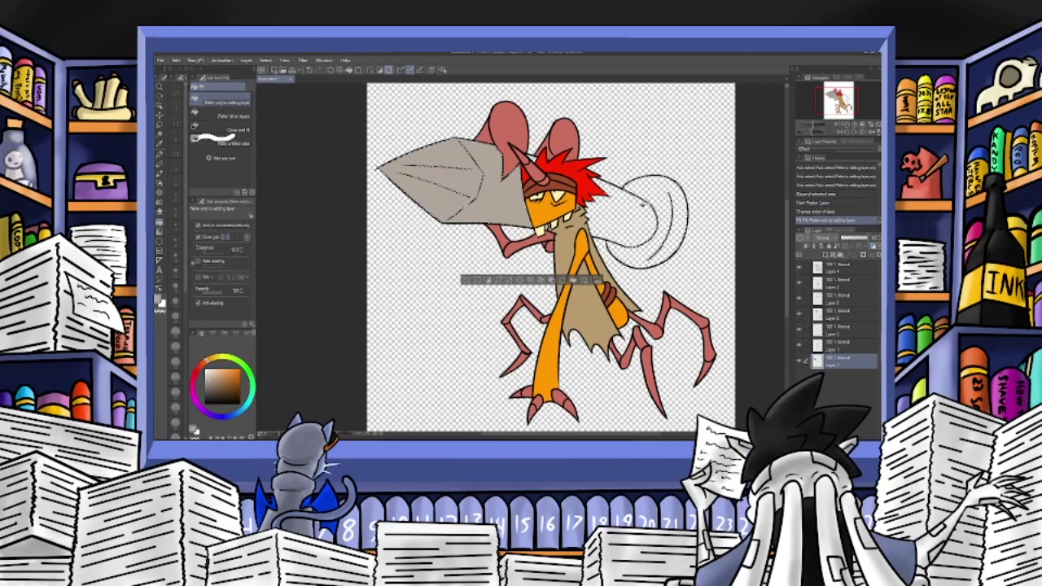
pyautogui.click(651, 216)
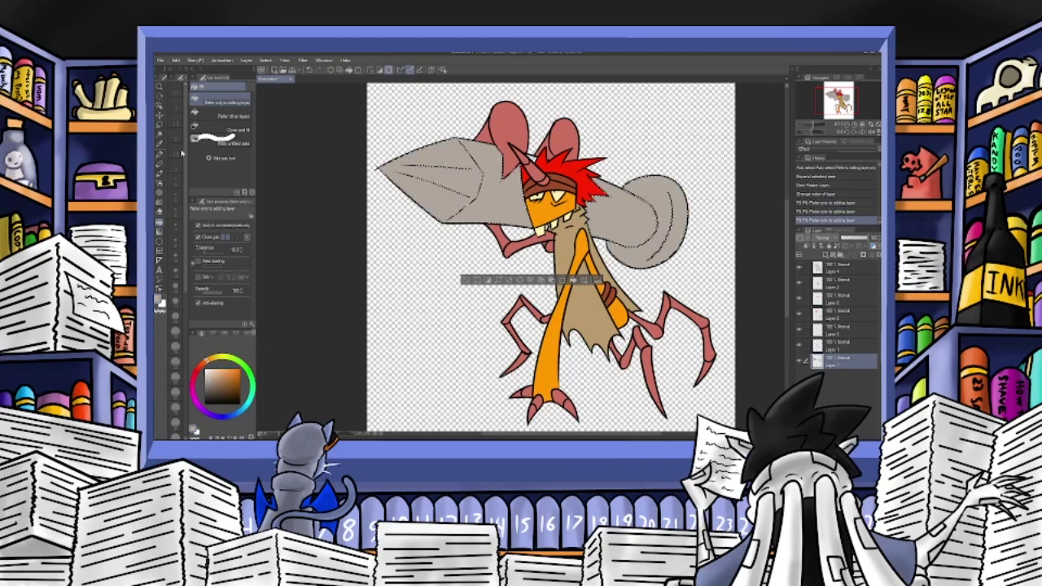
pyautogui.click(160, 125)
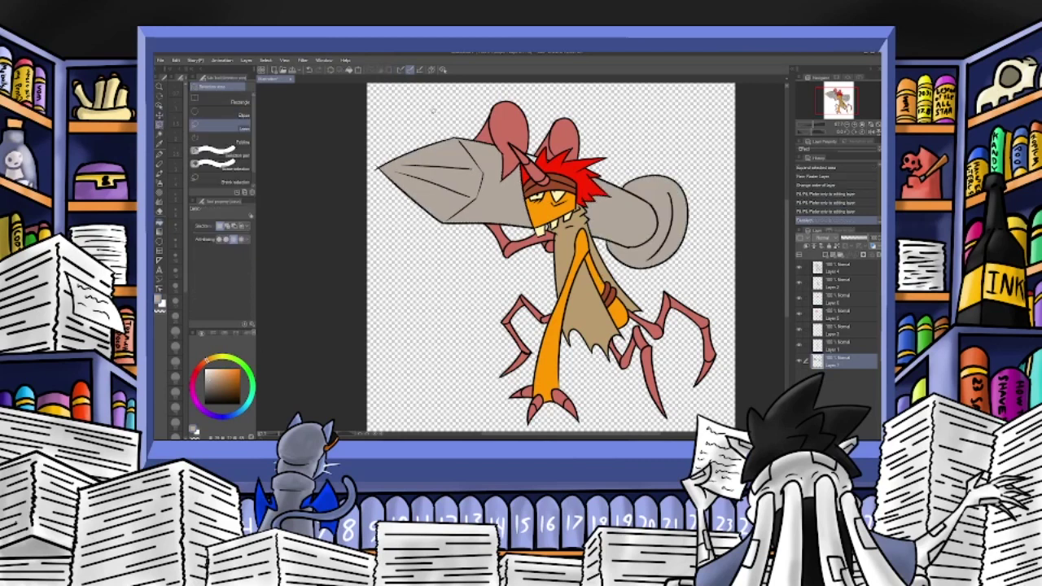
# Erase a small stray mark beside the character's tooth on the line art layer with the hard eraser.
pyautogui.click(160, 210)
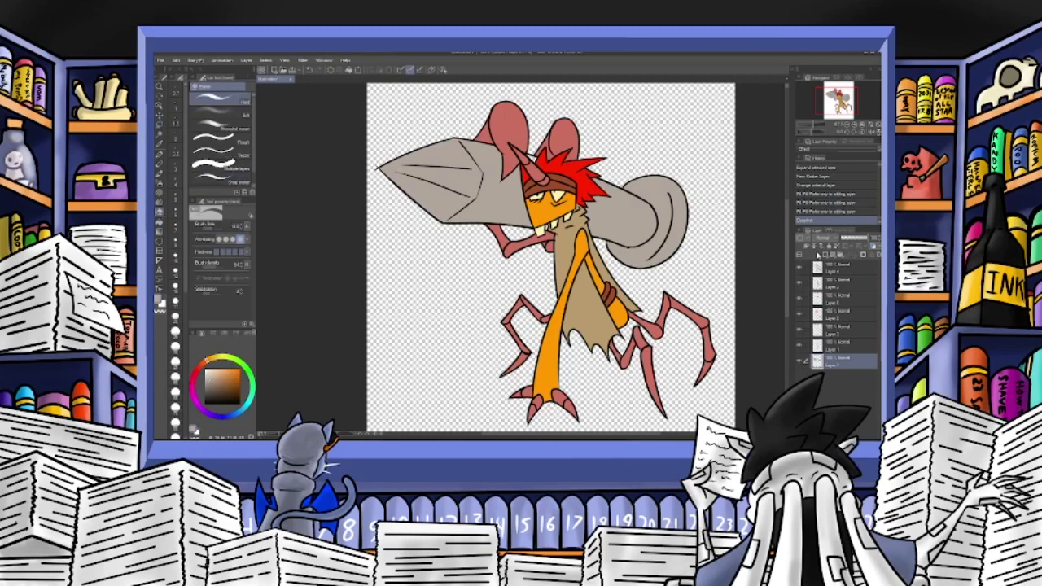
pyautogui.click(838, 267)
pyautogui.moveTo(537, 228); pyautogui.dragTo(543, 233)
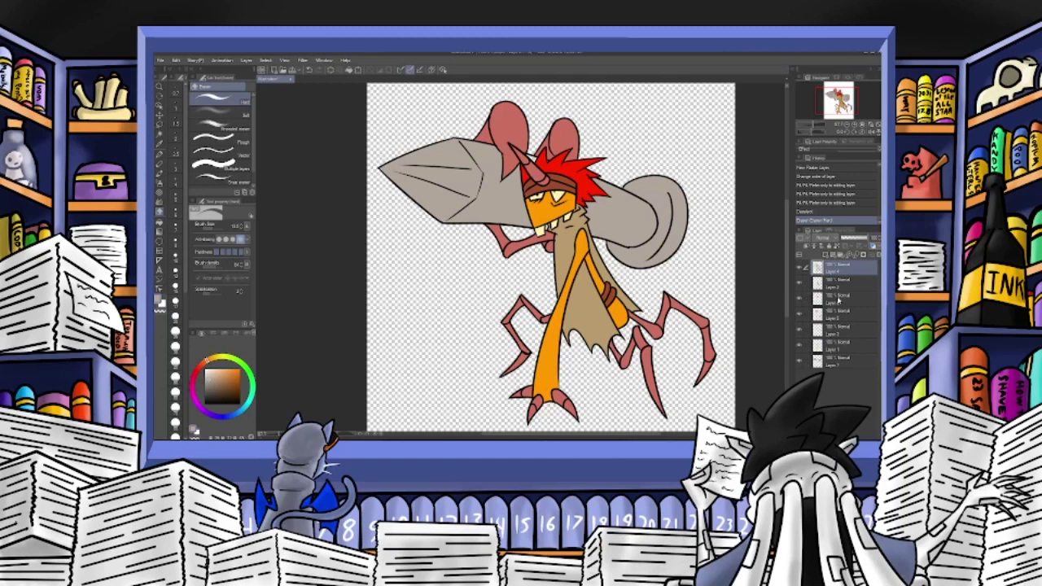
# Patch small gaps with the pen in the tan tunic's collar and in the grey nail near its head, each on its own layer.
pyautogui.click(838, 282)
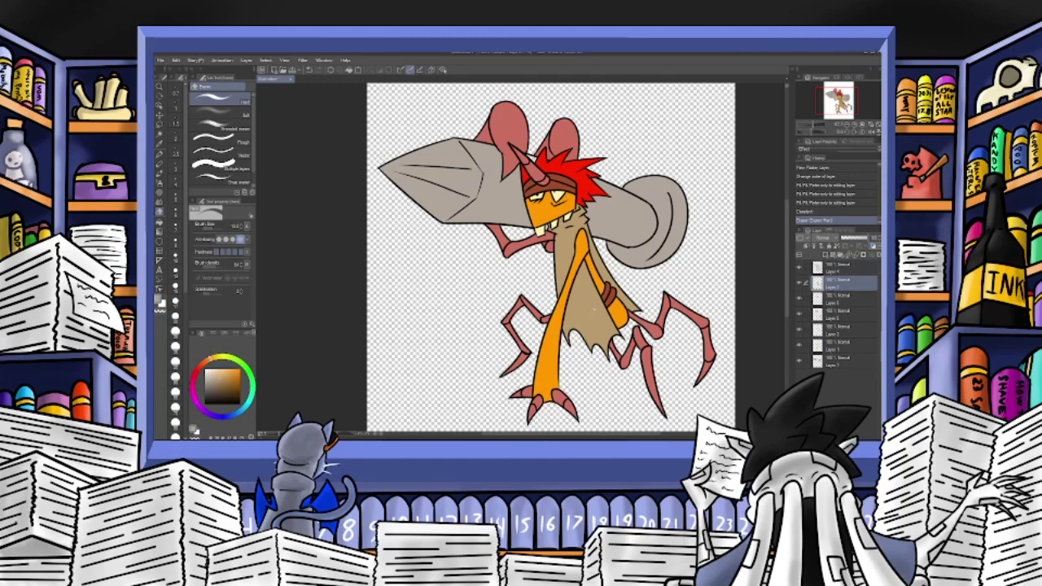
pyautogui.press('p')
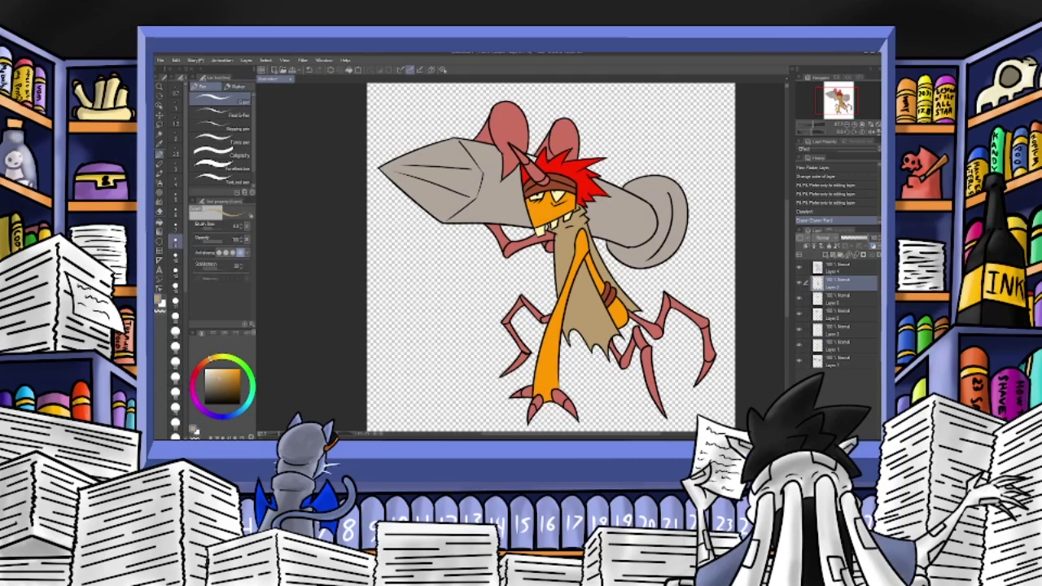
pyautogui.moveTo(577, 218); pyautogui.dragTo(583, 226)
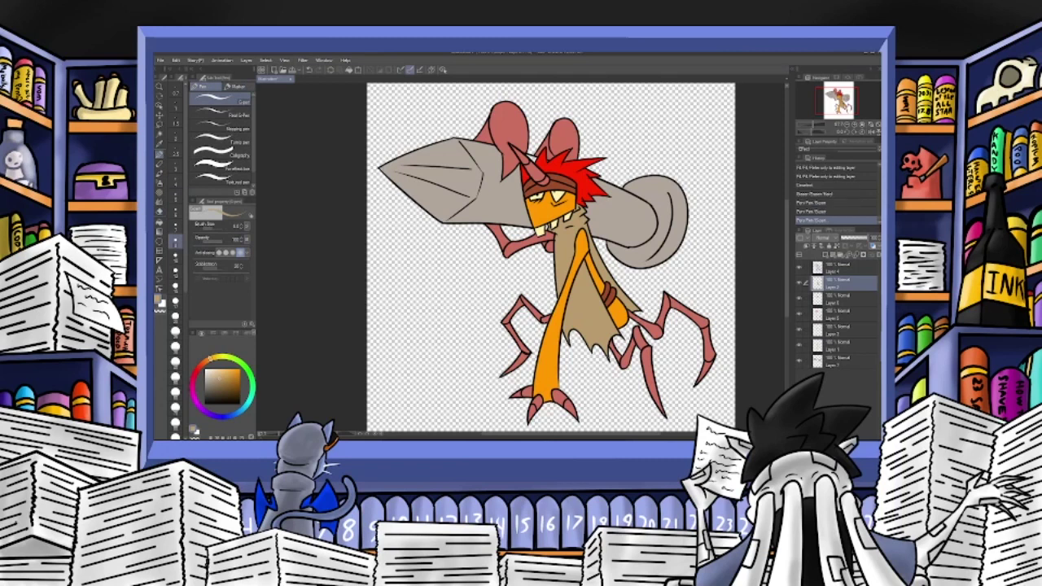
pyautogui.click(837, 359)
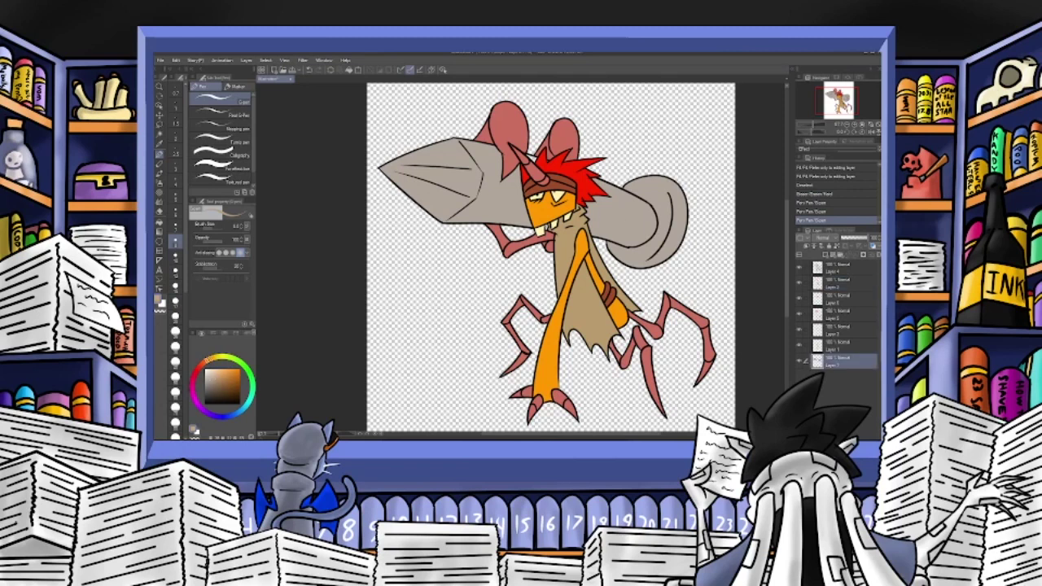
pyautogui.moveTo(620, 234); pyautogui.dragTo(625, 236)
# Lock the nail layer's transparent pixels and brush faint light strokes over the tip's upper facets with the Opaque watercolor brush.
pyautogui.click(838, 246)
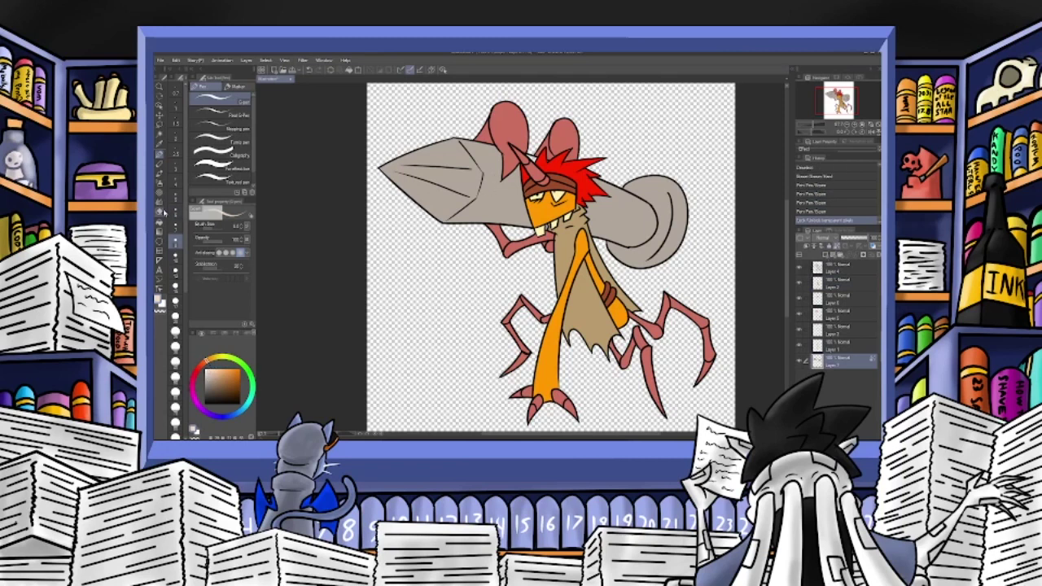
pyautogui.click(160, 173)
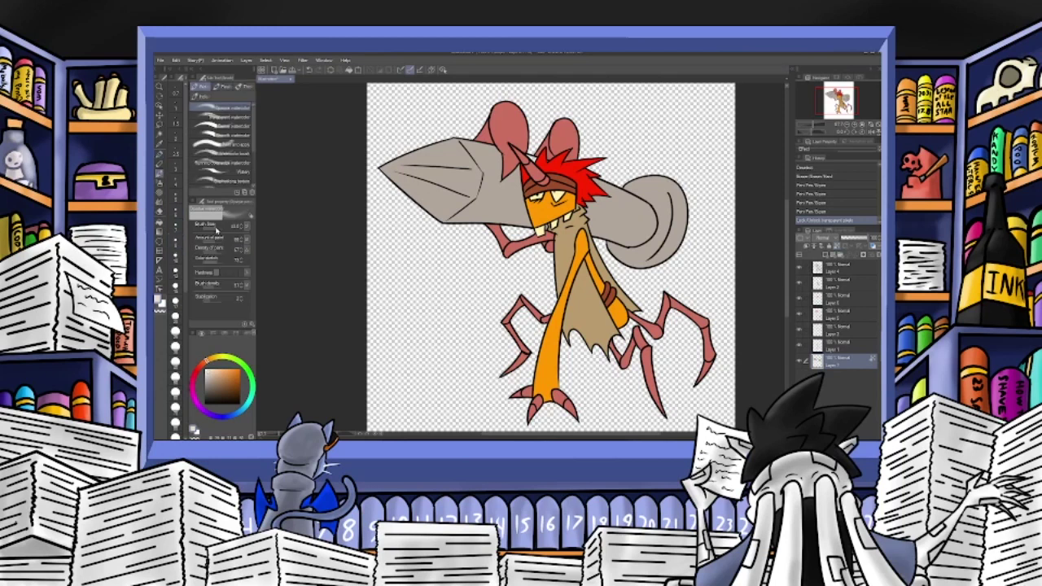
pyautogui.moveTo(208, 361); pyautogui.dragTo(203, 365)
pyautogui.moveTo(444, 142); pyautogui.dragTo(397, 152)
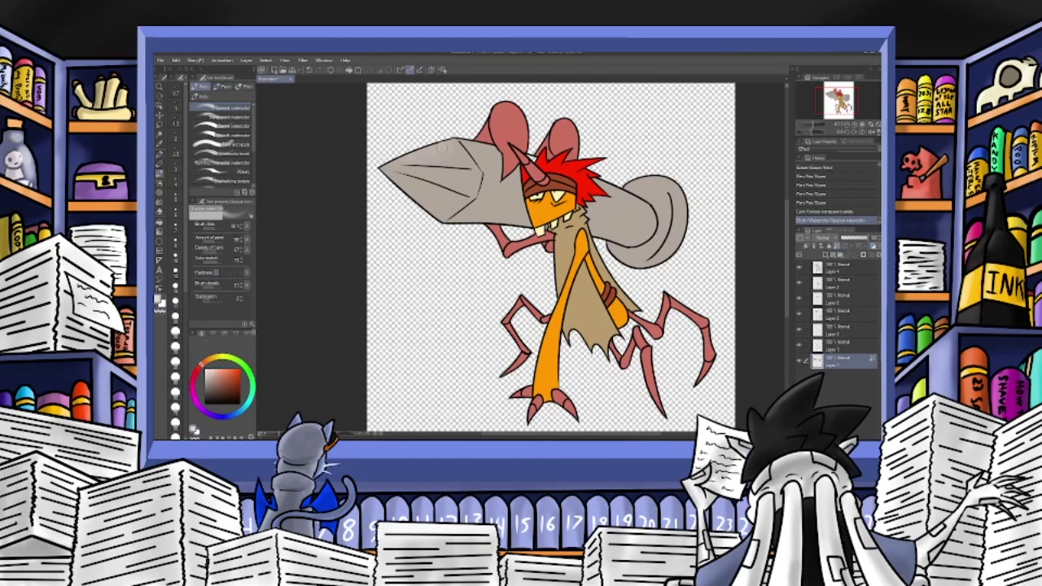
pyautogui.moveTo(426, 161); pyautogui.dragTo(456, 155)
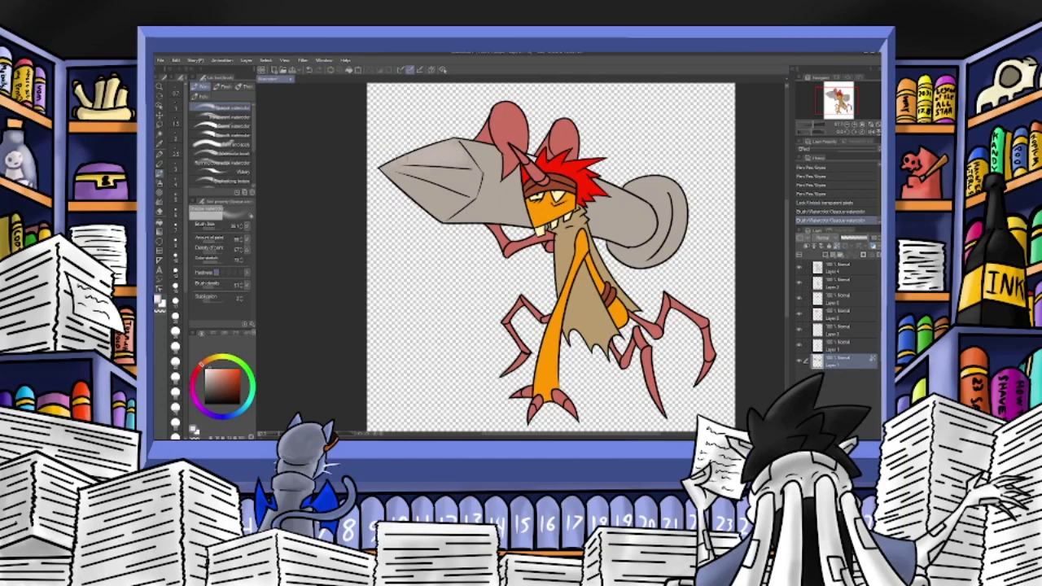
pyautogui.moveTo(466, 155); pyautogui.dragTo(464, 162)
# Try a pink highlight and a dark reddish-brown shadow on the facets of the nail's tip.
pyautogui.click(229, 373)
pyautogui.click(223, 369)
pyautogui.moveTo(431, 159); pyautogui.dragTo(440, 167)
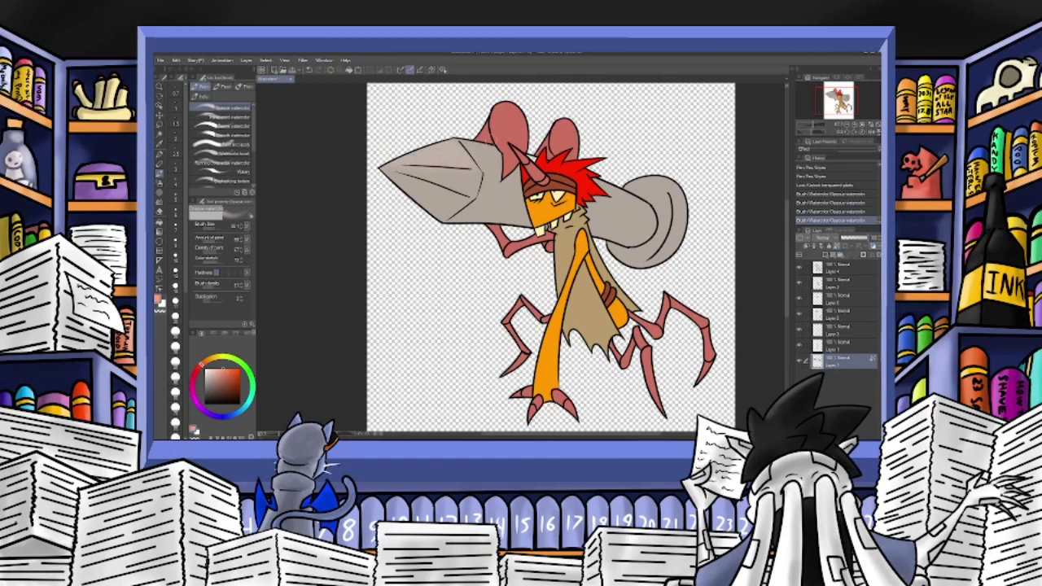
pyautogui.click(799, 363)
pyautogui.click(800, 363)
pyautogui.click(228, 386)
pyautogui.moveTo(460, 191); pyautogui.dragTo(470, 200)
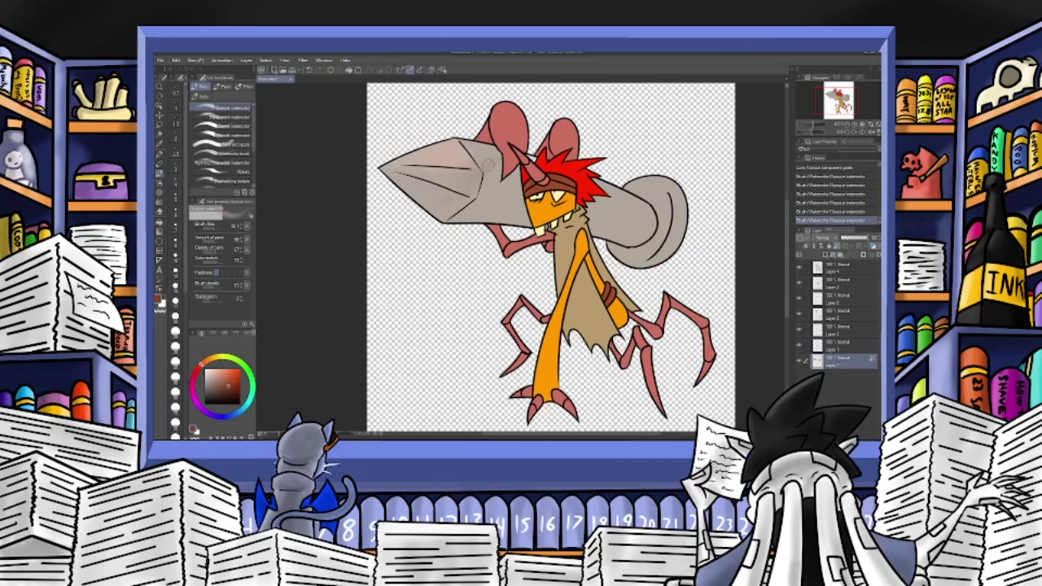
# Undo the recent tint strokes, then test a dark reddish-brown stroke on the tip's upper facet and undo it.
pyautogui.click(309, 72)
pyautogui.click(310, 72)
pyautogui.click(310, 72)
pyautogui.click(310, 72)
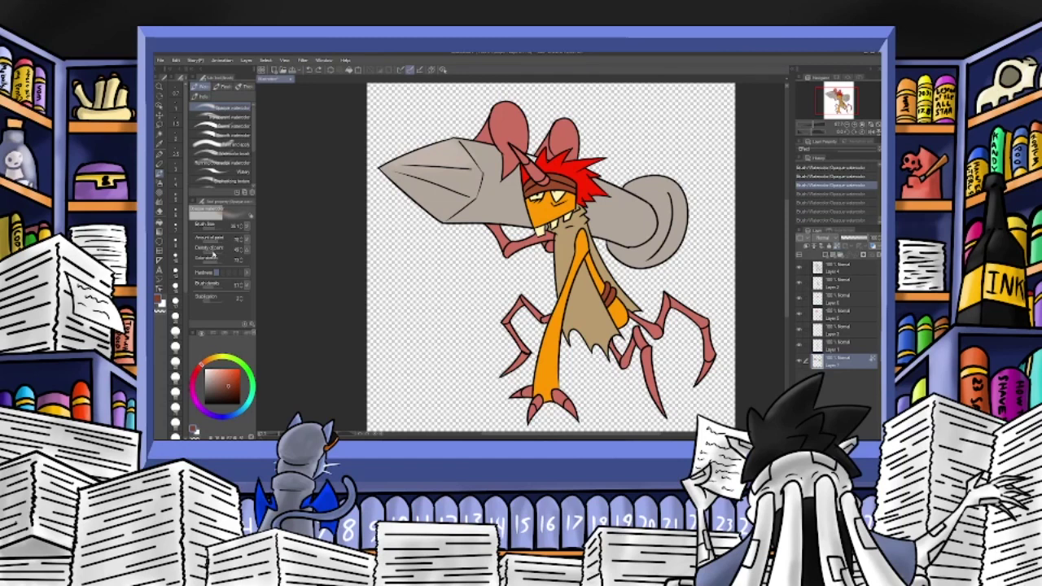
pyautogui.moveTo(445, 148); pyautogui.dragTo(431, 152)
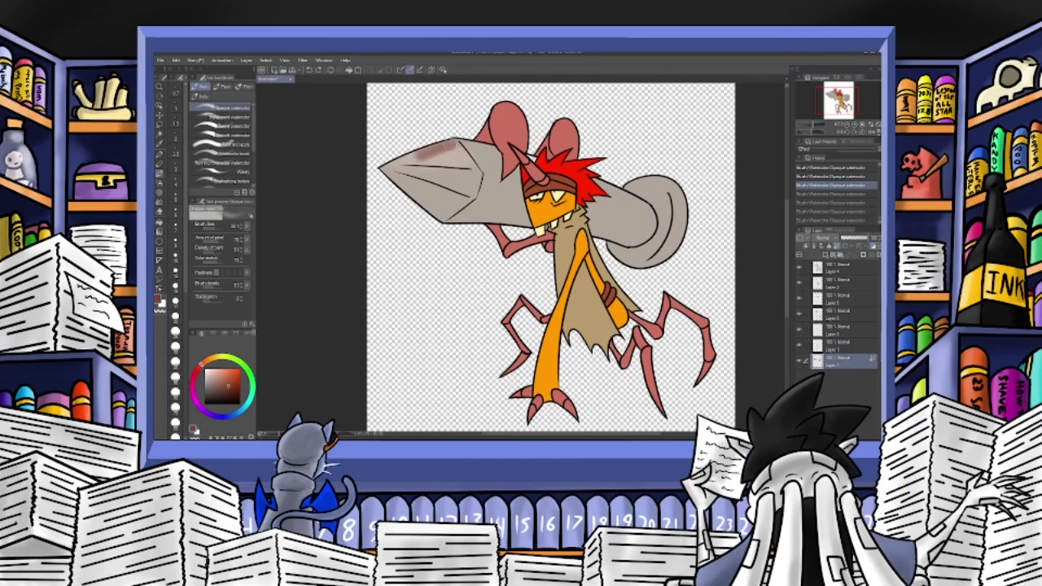
pyautogui.click(309, 70)
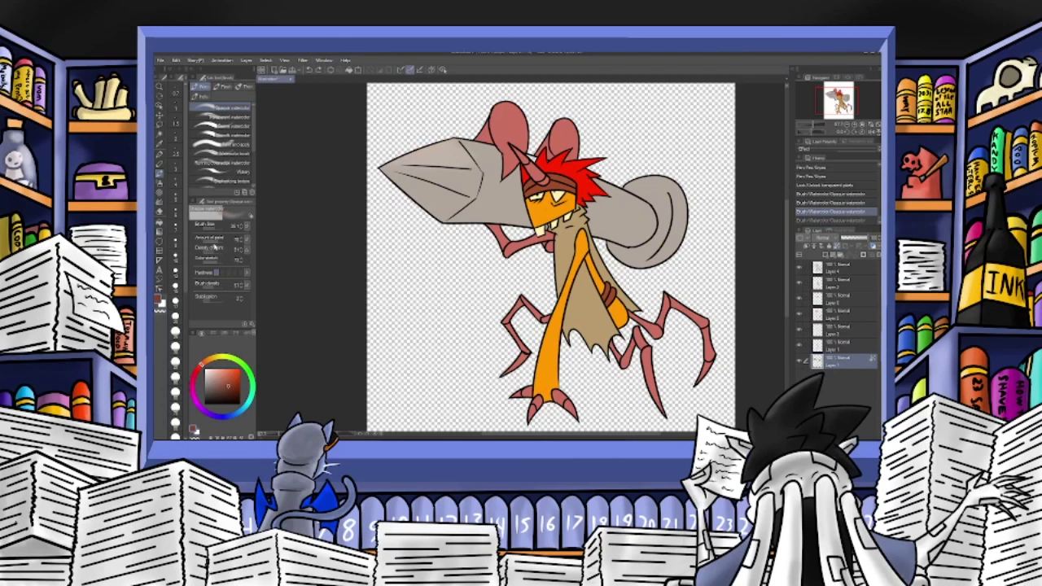
# Brush a pale pink highlight onto the tip's upper facets and a redder tint along the shaft's upper edge just behind them.
pyautogui.moveTo(411, 145)
pyautogui.mouseDown()
pyautogui.moveTo(450, 145)
pyautogui.moveTo(458, 157)
pyautogui.moveTo(442, 160)
pyautogui.moveTo(437, 148)
pyautogui.moveTo(471, 154)
pyautogui.mouseUp()
pyautogui.click(210, 371)
pyautogui.hotkey('ctrl', 'z')
pyautogui.click(216, 369)
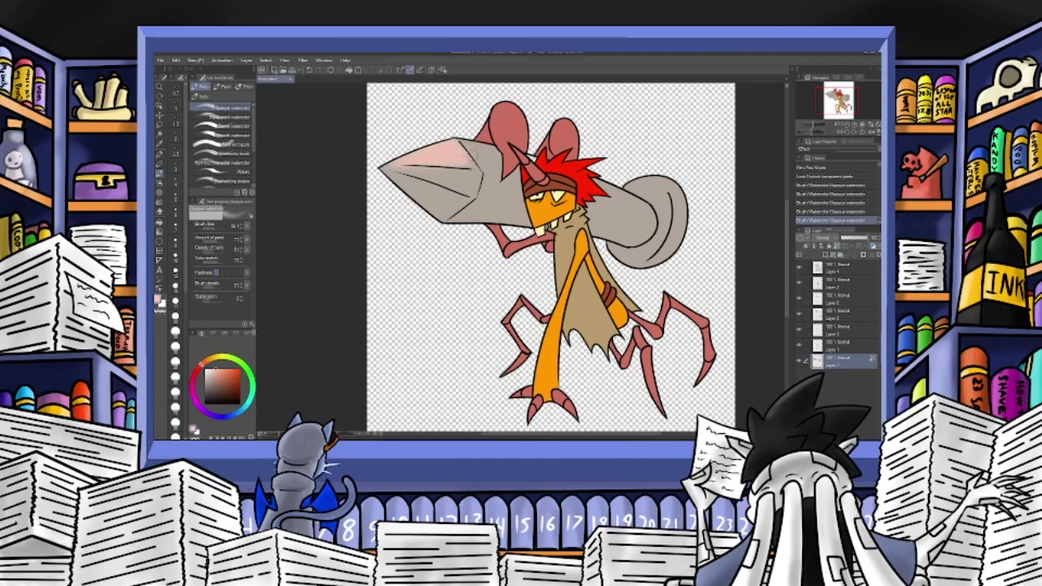
pyautogui.click(228, 376)
pyautogui.moveTo(468, 145)
pyautogui.mouseDown()
pyautogui.moveTo(485, 160)
pyautogui.moveTo(491, 150)
pyautogui.mouseUp()
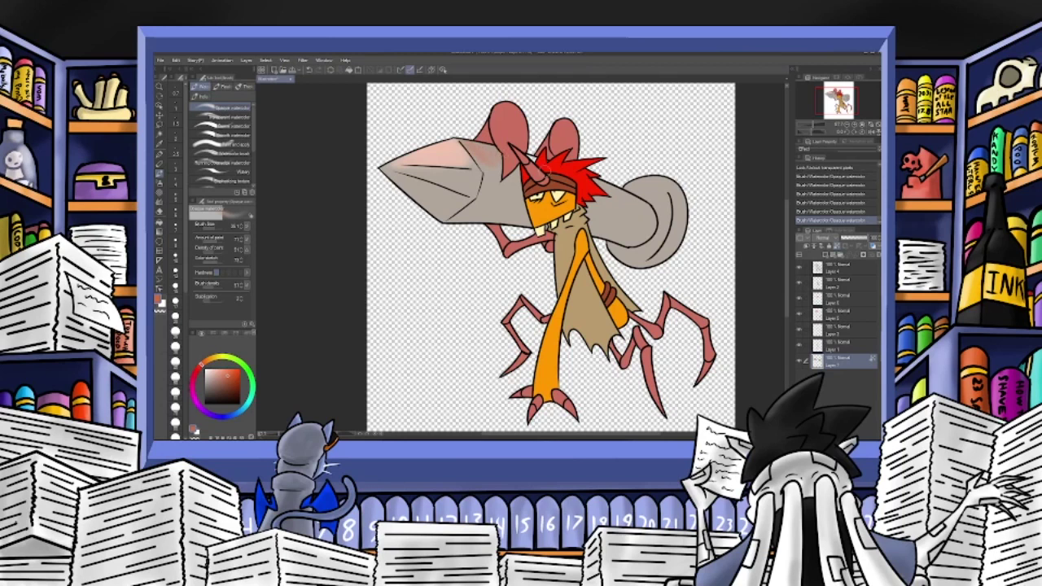
# Unlock the nail layer's transparent pixels and patch the gap in the shaft with its sampled grey using the pen.
pyautogui.click(838, 246)
pyautogui.keyDown('alt'); pyautogui.click(505, 193); pyautogui.keyUp('alt')
pyautogui.click(159, 154)
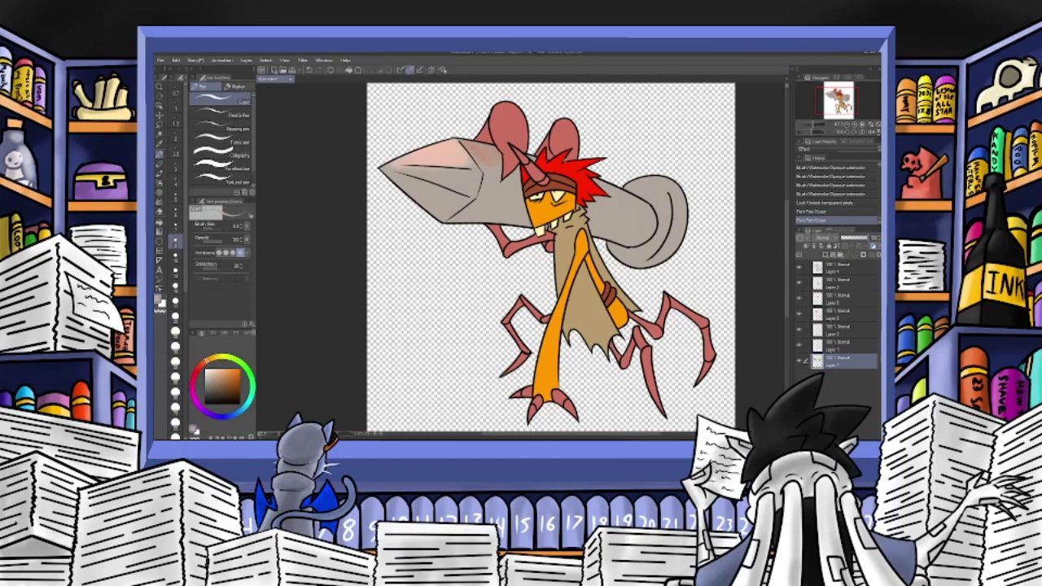
# Patch the edge of the large rounded head growth with its sampled dusty red on the dusty red layer.
pyautogui.keyDown('alt'); pyautogui.click(510, 130); pyautogui.keyUp('alt')
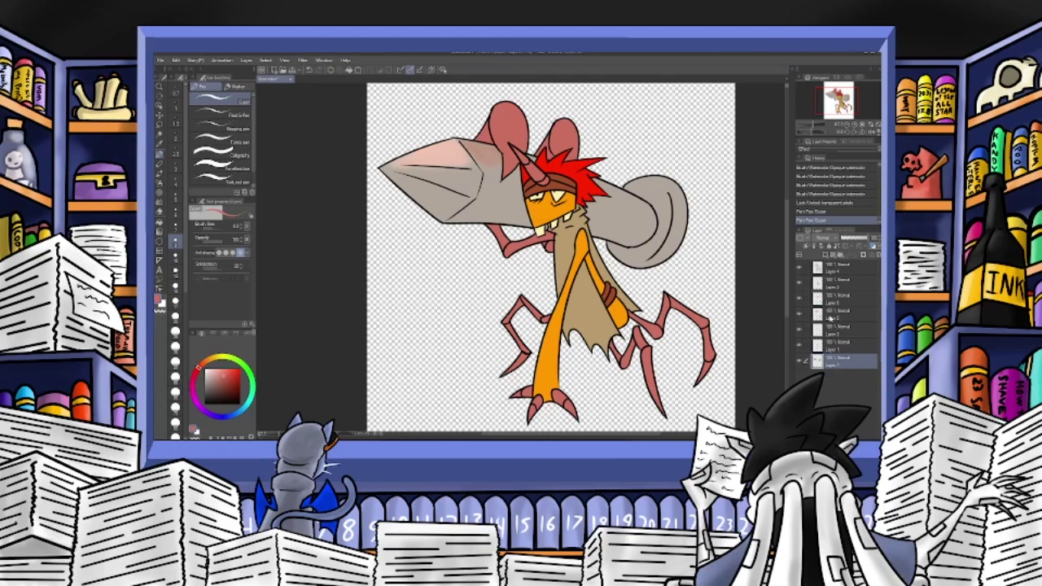
pyautogui.click(800, 317)
pyautogui.click(829, 317)
pyautogui.click(801, 318)
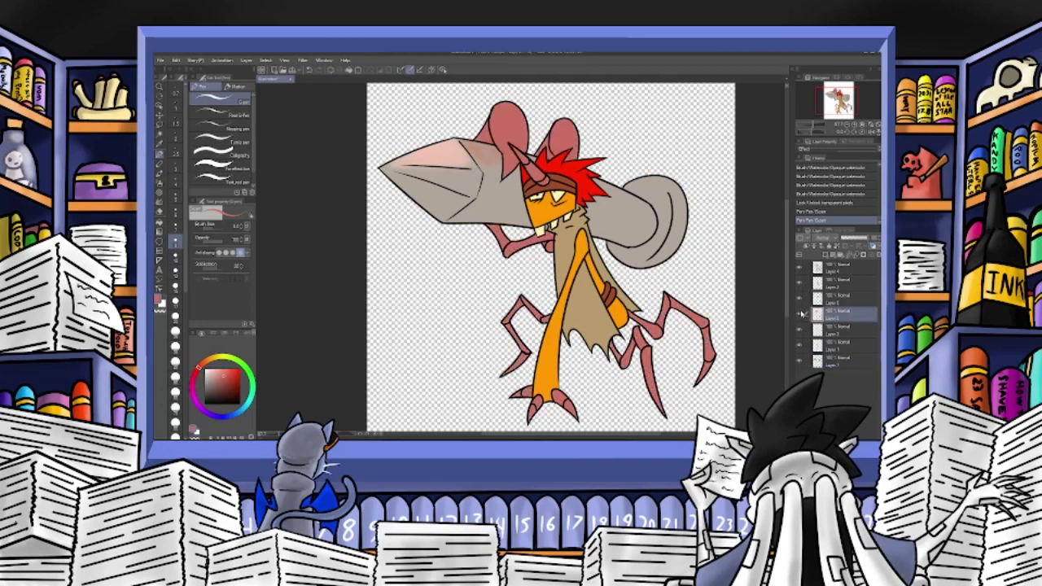
pyautogui.moveTo(508, 143); pyautogui.dragTo(515, 148)
# Relock the nail layer's transparent pixels and shade the shaft's underside, up to the nail's head, with dark reddish brown watercolor.
pyautogui.click(845, 364)
pyautogui.click(836, 246)
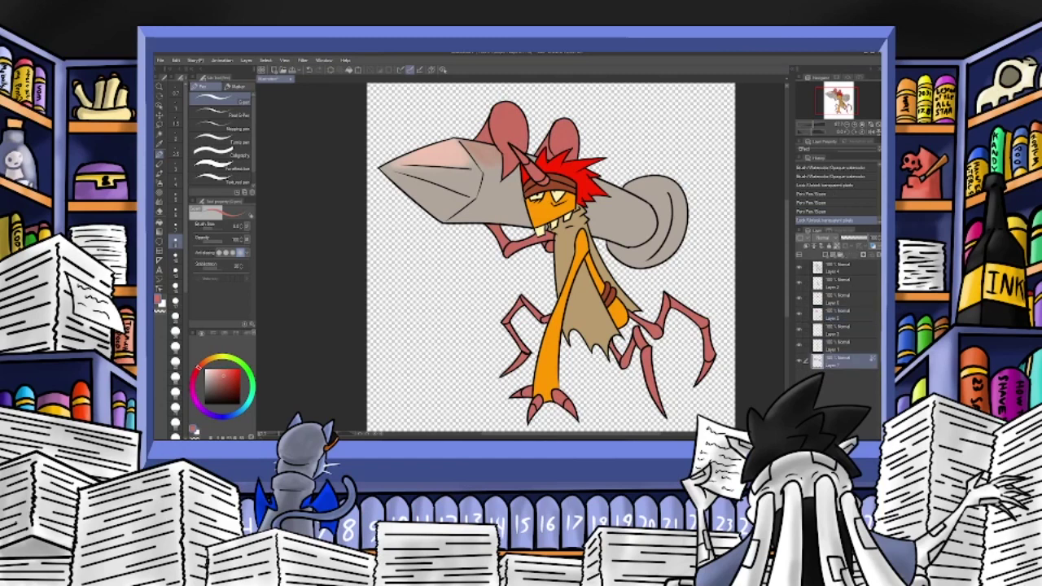
pyautogui.keyDown('alt'); pyautogui.click(501, 183); pyautogui.keyUp('alt')
pyautogui.click(201, 366)
pyautogui.click(218, 369)
pyautogui.press('b')
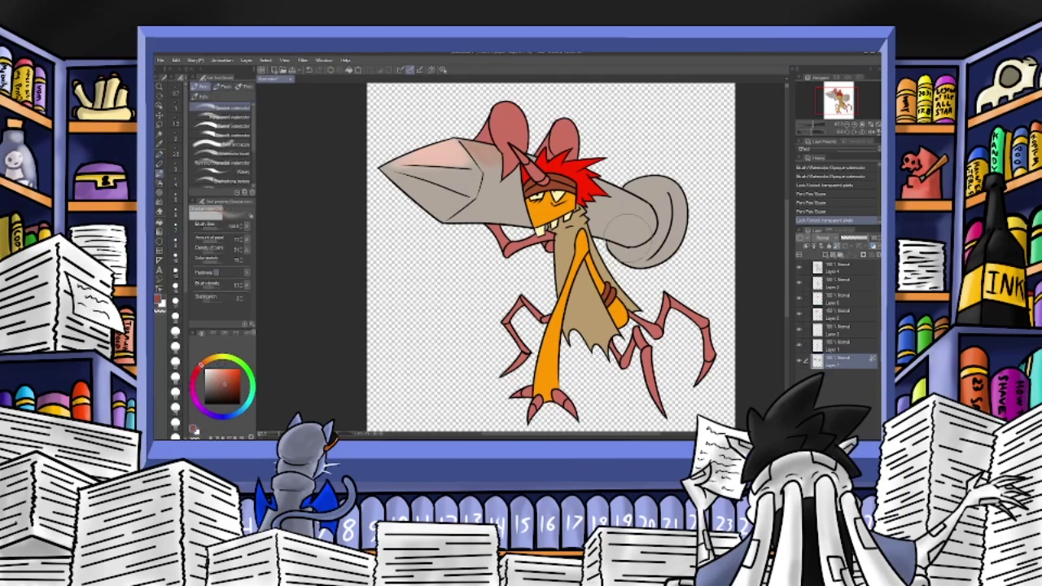
pyautogui.moveTo(217, 229); pyautogui.dragTo(220, 225)
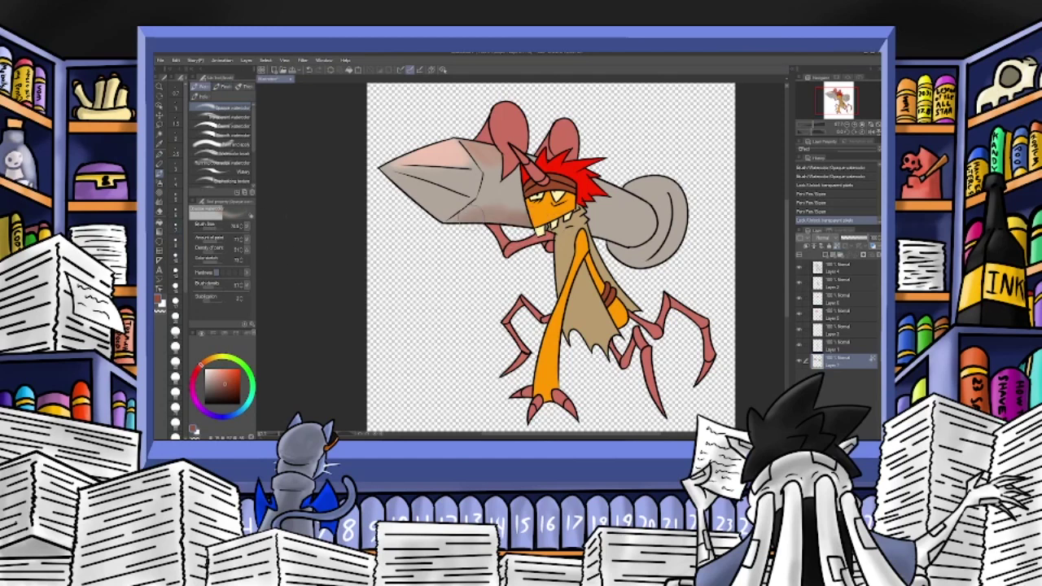
pyautogui.moveTo(478, 234); pyautogui.dragTo(522, 219)
pyautogui.moveTo(527, 222); pyautogui.dragTo(488, 215)
pyautogui.moveTo(637, 234)
pyautogui.mouseDown()
pyautogui.moveTo(591, 220)
pyautogui.moveTo(613, 236)
pyautogui.moveTo(642, 230)
pyautogui.moveTo(606, 226)
pyautogui.moveTo(626, 237)
pyautogui.mouseUp()
pyautogui.moveTo(622, 231)
pyautogui.mouseDown()
pyautogui.moveTo(605, 221)
pyautogui.moveTo(641, 223)
pyautogui.moveTo(640, 238)
pyautogui.mouseUp()
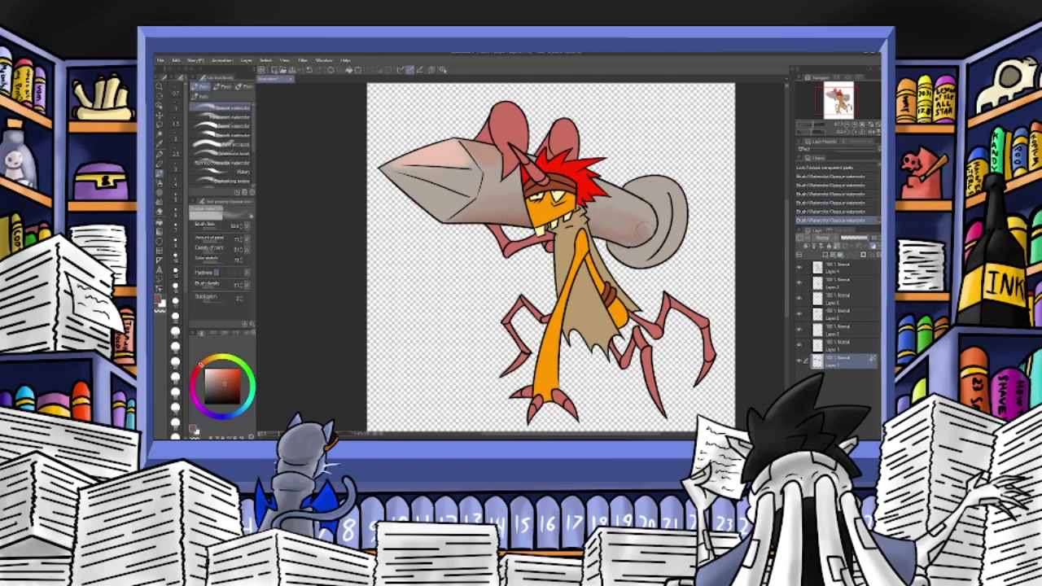
# Brush pale pink highlights onto the nail's round head, undoing the first stroke and adjusting the brush size.
pyautogui.moveTo(222, 371); pyautogui.dragTo(210, 369)
pyautogui.moveTo(655, 185)
pyautogui.mouseDown()
pyautogui.moveTo(642, 186)
pyautogui.moveTo(656, 188)
pyautogui.moveTo(664, 225)
pyautogui.mouseUp()
pyautogui.click(308, 70)
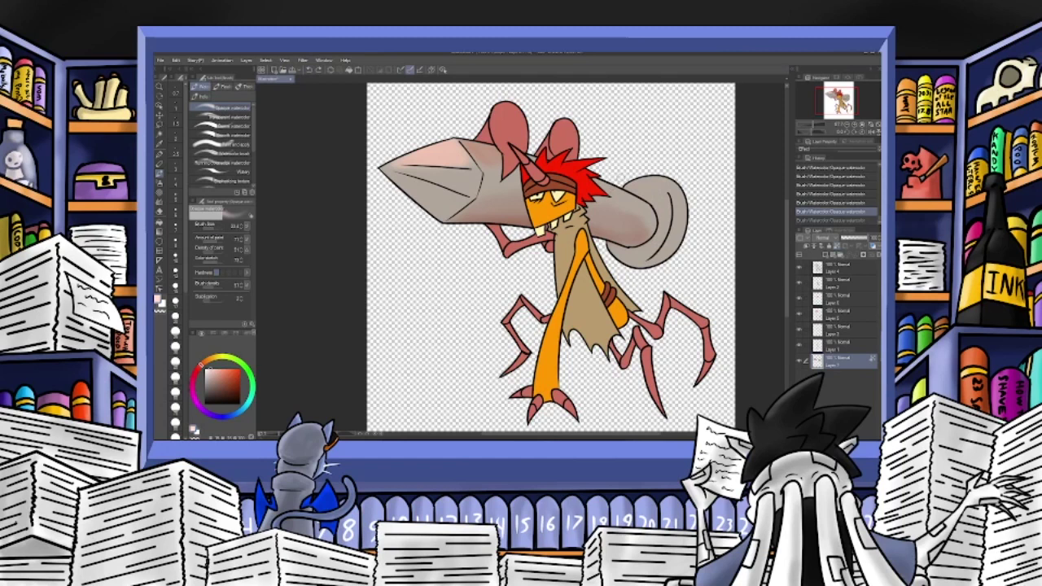
pyautogui.click(242, 228)
pyautogui.click(241, 228)
pyautogui.moveTo(662, 231)
pyautogui.mouseDown()
pyautogui.moveTo(661, 189)
pyautogui.moveTo(632, 186)
pyautogui.moveTo(658, 202)
pyautogui.moveTo(652, 171)
pyautogui.moveTo(669, 210)
pyautogui.moveTo(655, 243)
pyautogui.mouseUp()
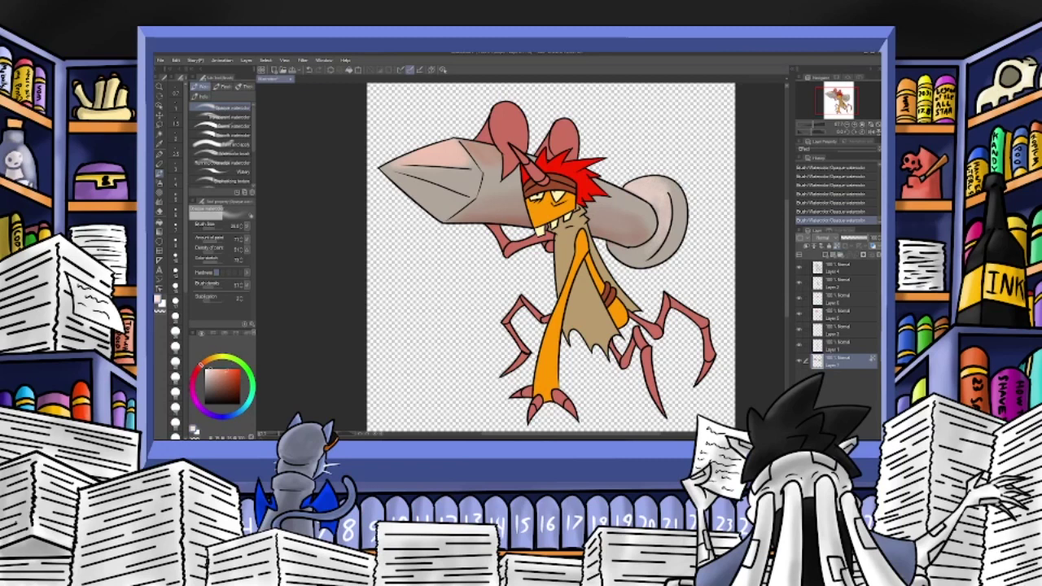
# Brush pale pink highlights along the nail shaft and shade the tip's lower facet with muted reddish brown, undoing the first shading stroke.
pyautogui.moveTo(659, 207); pyautogui.dragTo(657, 217)
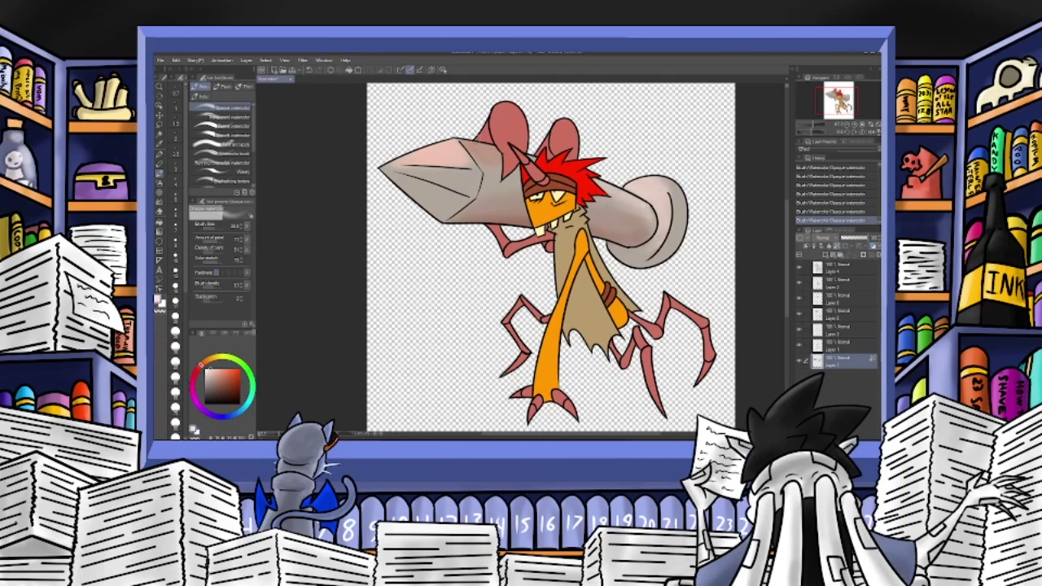
pyautogui.moveTo(465, 142); pyautogui.dragTo(497, 153)
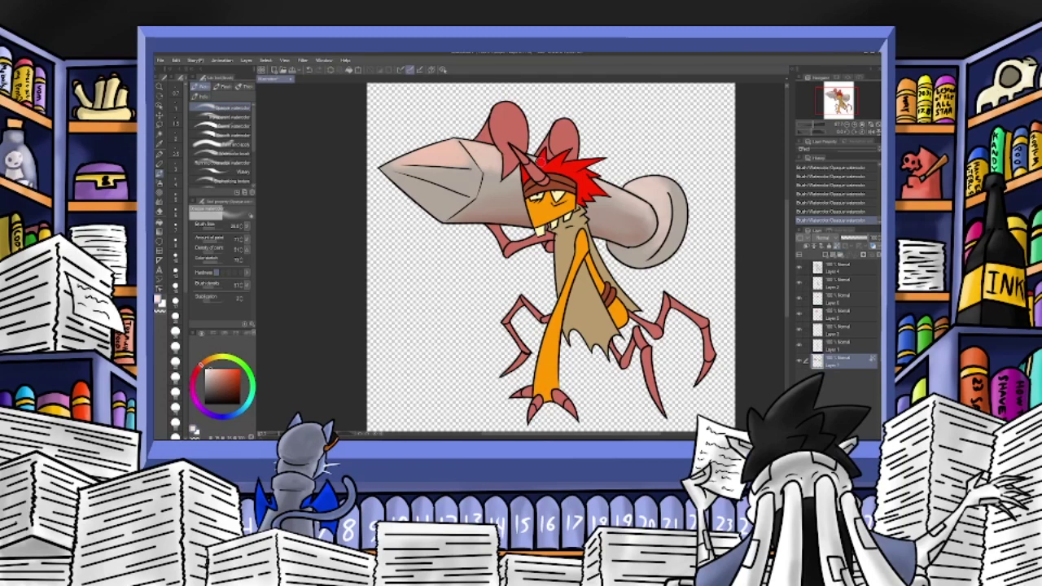
pyautogui.click(219, 381)
pyautogui.click(215, 229)
pyautogui.moveTo(391, 175)
pyautogui.mouseDown()
pyautogui.moveTo(456, 195)
pyautogui.moveTo(417, 208)
pyautogui.mouseUp()
pyautogui.click(309, 71)
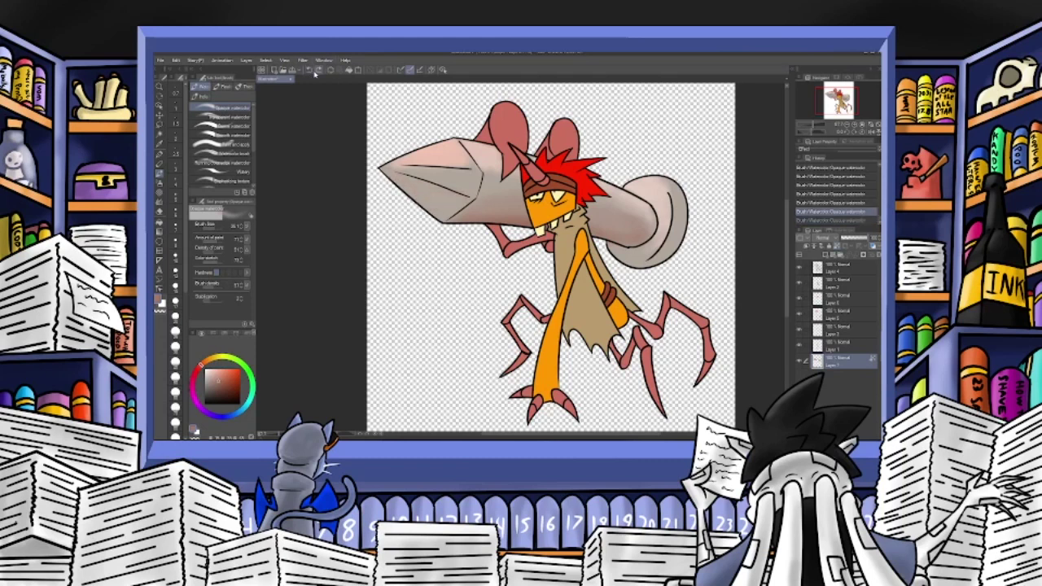
pyautogui.moveTo(390, 177)
pyautogui.mouseDown()
pyautogui.moveTo(466, 201)
pyautogui.moveTo(440, 222)
pyautogui.moveTo(412, 196)
pyautogui.moveTo(449, 200)
pyautogui.mouseUp()
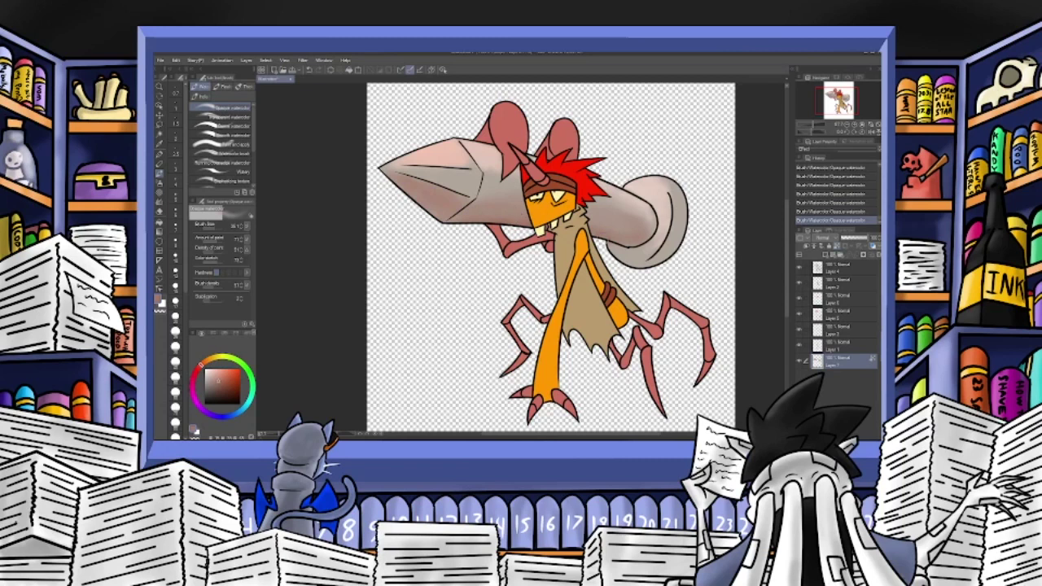
# Retouch the shading beneath the shaft near the nail's head, darken the head's rim, and brush grey across the tip's middle facet.
pyautogui.moveTo(609, 246)
pyautogui.mouseDown()
pyautogui.moveTo(642, 258)
pyautogui.moveTo(646, 250)
pyautogui.mouseUp()
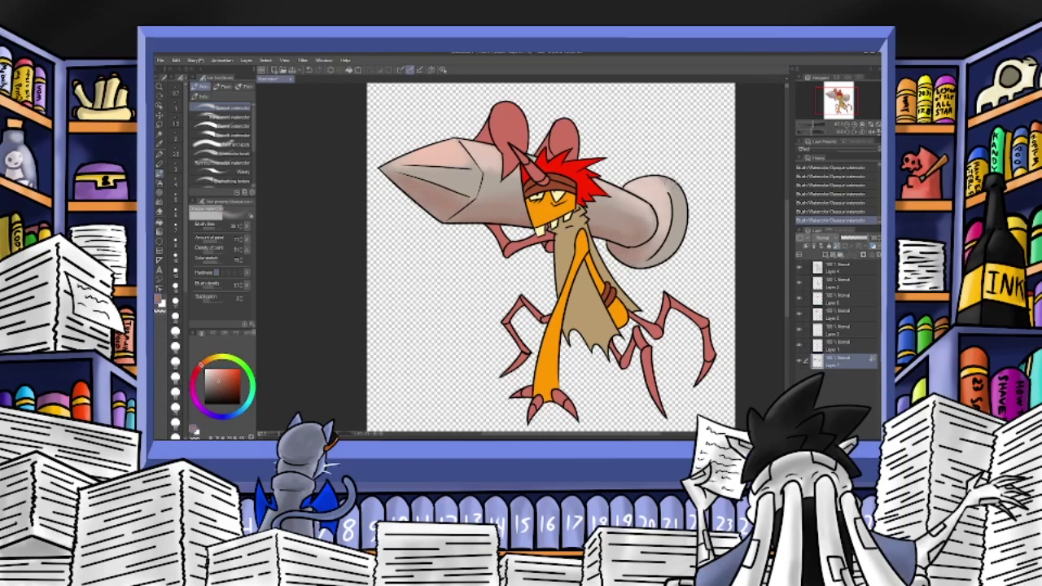
pyautogui.click(308, 70)
pyautogui.click(308, 70)
pyautogui.moveTo(662, 190); pyautogui.dragTo(674, 200)
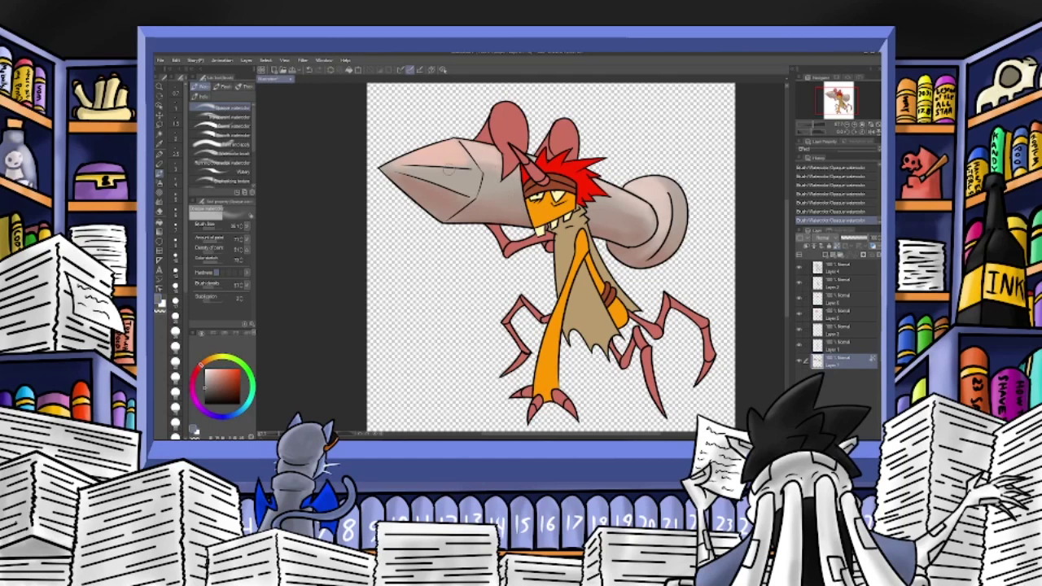
pyautogui.click(205, 375)
pyautogui.moveTo(419, 174); pyautogui.dragTo(468, 183)
pyautogui.click(205, 380)
# Paint a dark brown watercolor shadow on the nail shaft behind the creature's neck, comparing it through undo and redo.
pyautogui.keyDown('alt'); pyautogui.click(619, 208); pyautogui.keyUp('alt')
pyautogui.click(213, 389)
pyautogui.moveTo(583, 208)
pyautogui.mouseDown()
pyautogui.moveTo(589, 225)
pyautogui.moveTo(597, 190)
pyautogui.moveTo(594, 224)
pyautogui.mouseUp()
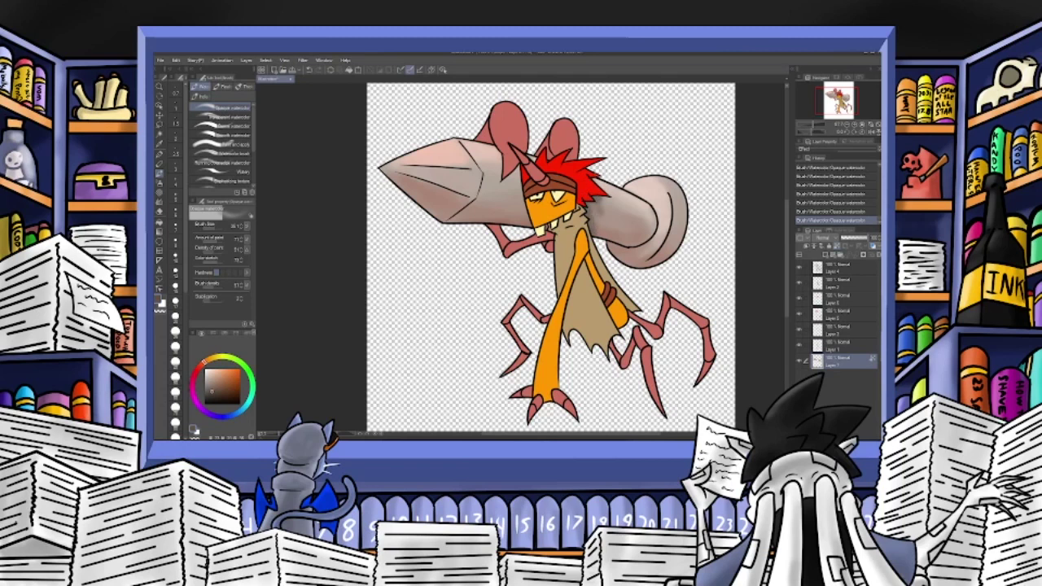
pyautogui.hotkey('ctrl', 'z')
pyautogui.hotkey('ctrl', 'z')
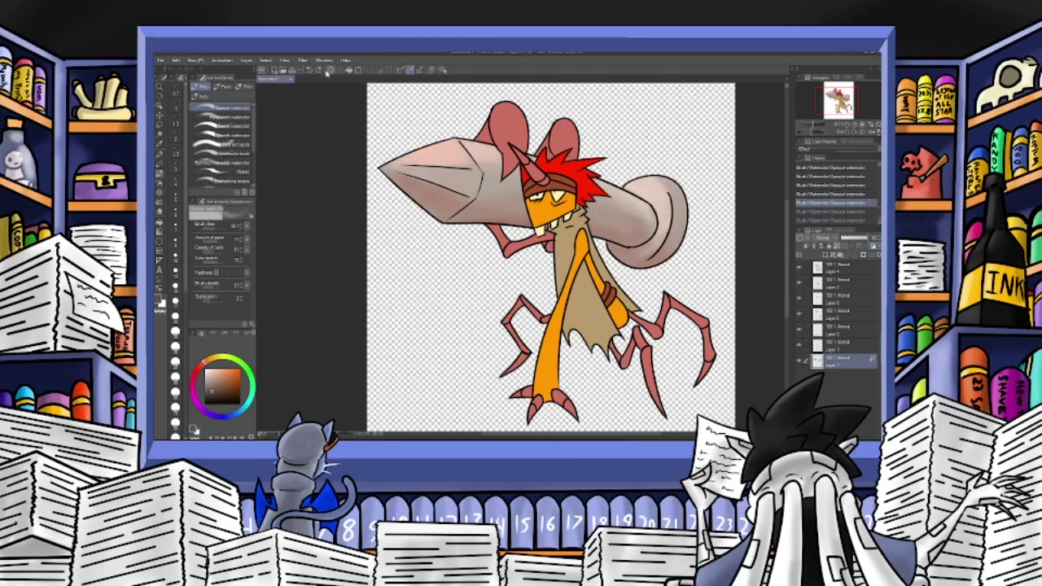
pyautogui.hotkey('ctrl', 'y')
pyautogui.hotkey('ctrl', 'y')
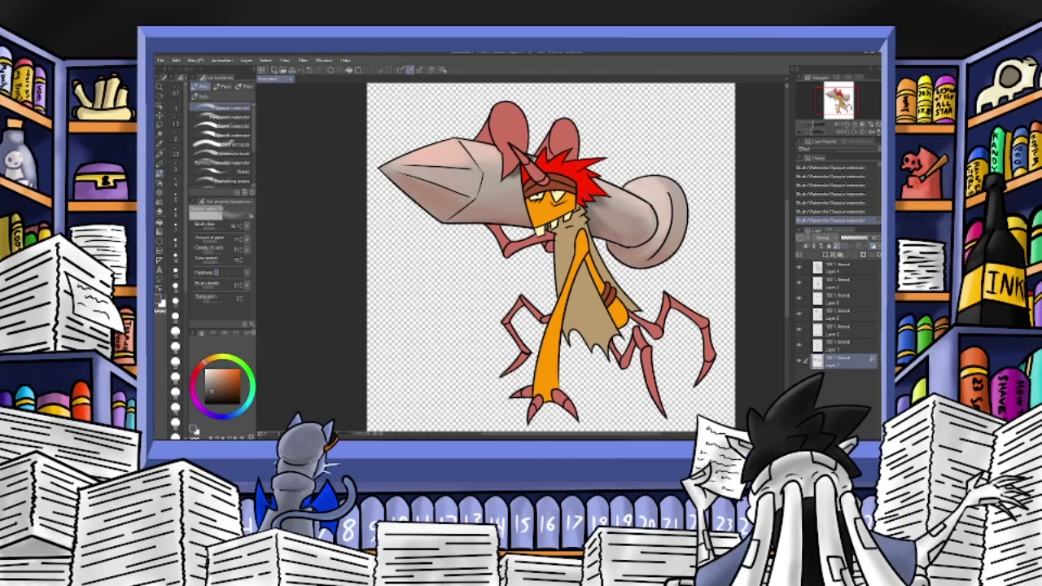
pyautogui.hotkey('ctrl', 'z')
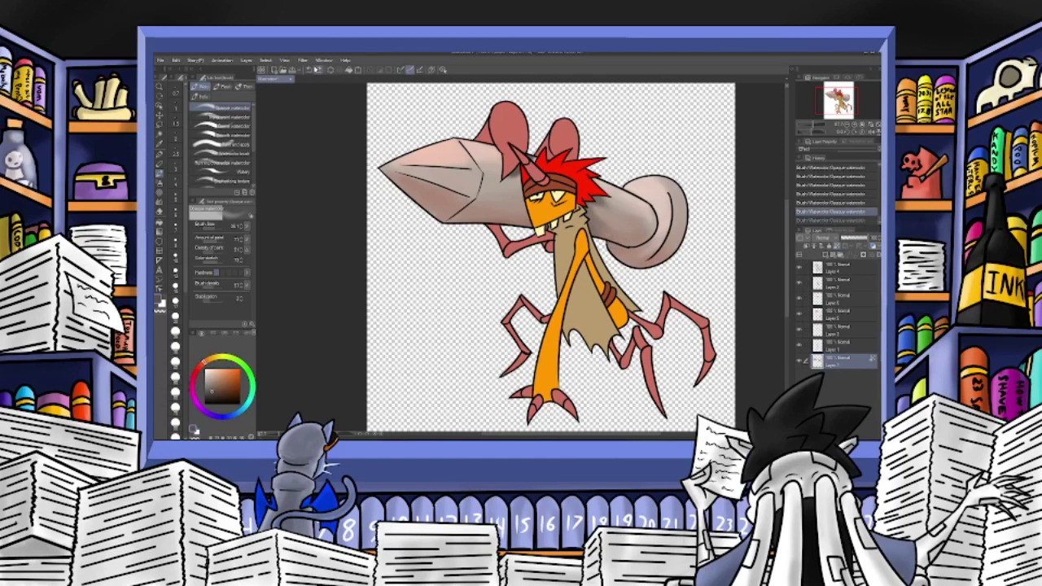
# Restore the shadow stroke and extend the shadow on the shaft beneath the hair spikes with a smaller brush.
pyautogui.click(210, 228)
pyautogui.hotkey('ctrl', 'y')
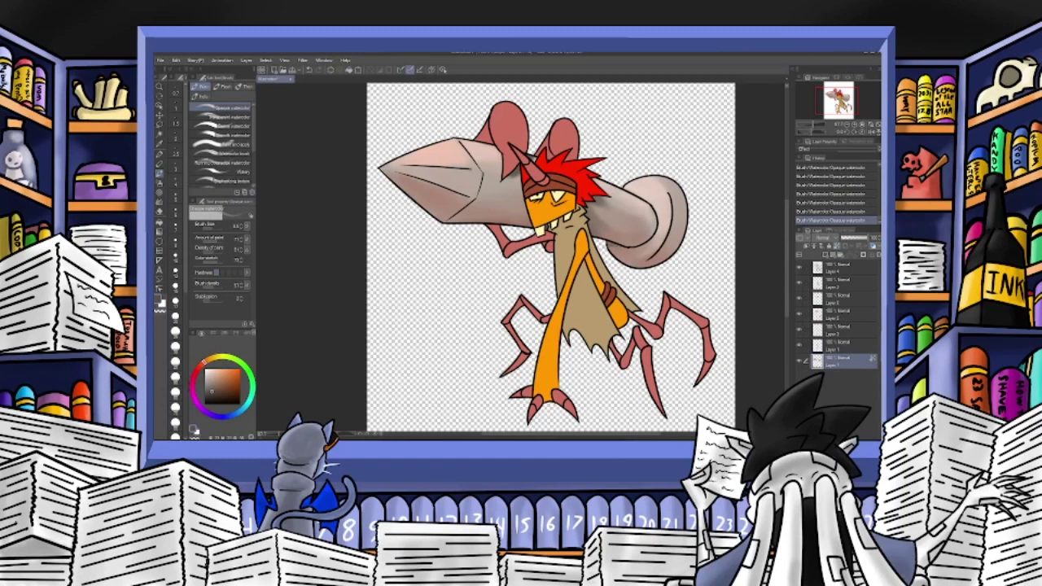
pyautogui.moveTo(600, 197); pyautogui.dragTo(602, 220)
pyautogui.click(599, 220)
pyautogui.click(591, 232)
pyautogui.click(595, 209)
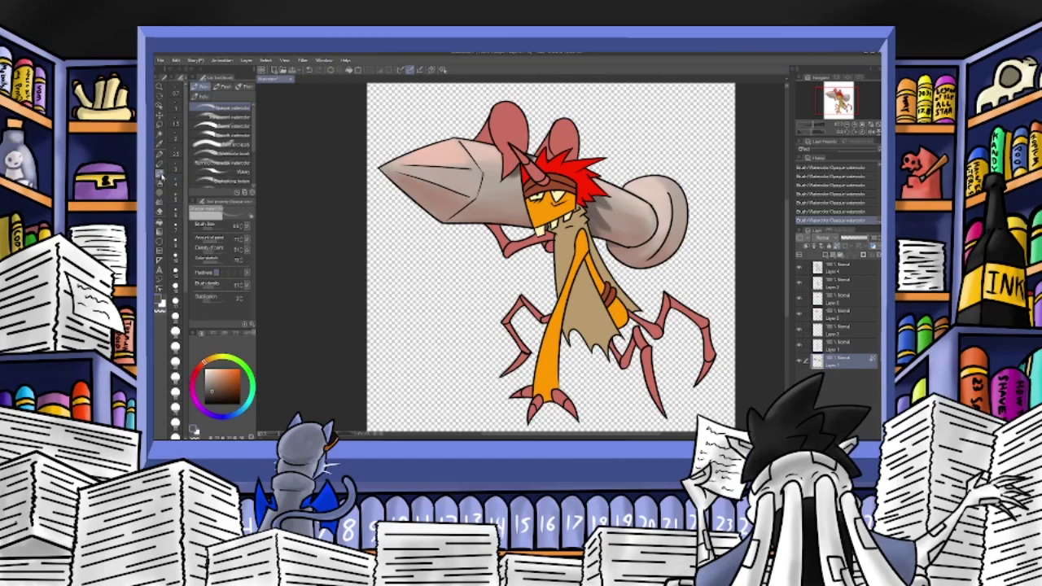
# Select the orange skin layer, check it by toggling its visibility, and lock its transparent pixels.
pyautogui.click(213, 229)
pyautogui.click(833, 348)
pyautogui.click(802, 348)
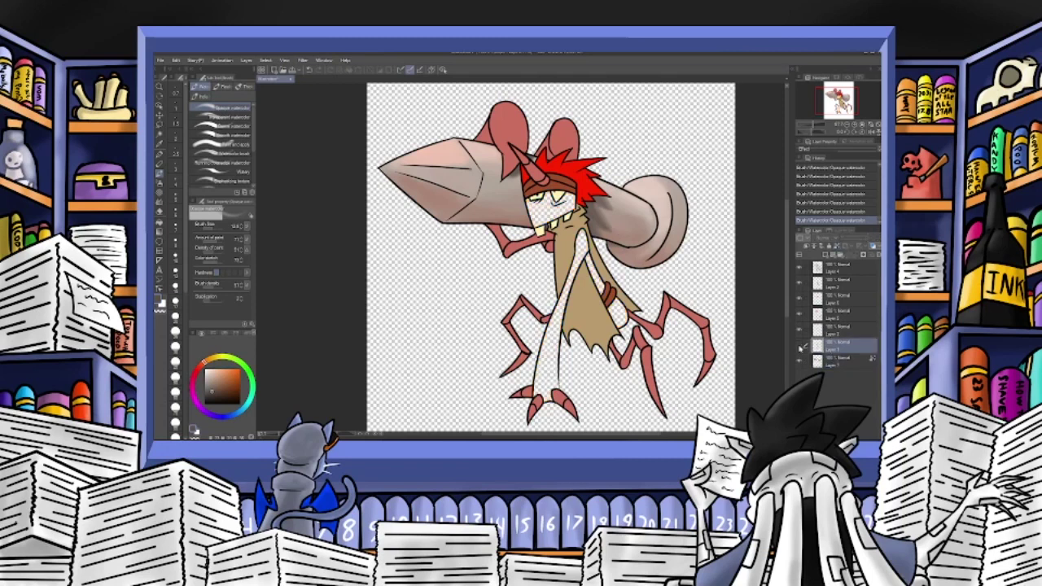
pyautogui.click(802, 348)
pyautogui.click(838, 246)
# Brush pale orange watercolor highlights down the outer edge of the creature's long orange limb.
pyautogui.keyDown('alt'); pyautogui.click(577, 252); pyautogui.keyUp('alt')
pyautogui.click(218, 368)
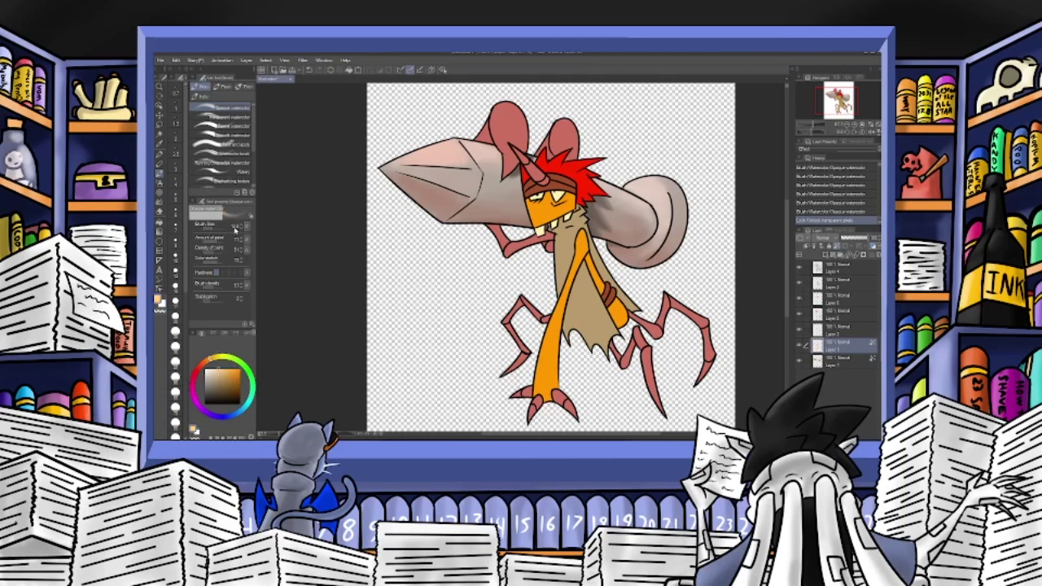
pyautogui.moveTo(580, 232)
pyautogui.mouseDown()
pyautogui.moveTo(532, 402)
pyautogui.moveTo(540, 396)
pyautogui.mouseUp()
pyautogui.moveTo(548, 359)
pyautogui.mouseDown()
pyautogui.moveTo(542, 391)
pyautogui.moveTo(544, 378)
pyautogui.mouseUp()
pyautogui.moveTo(547, 362); pyautogui.dragTo(541, 394)
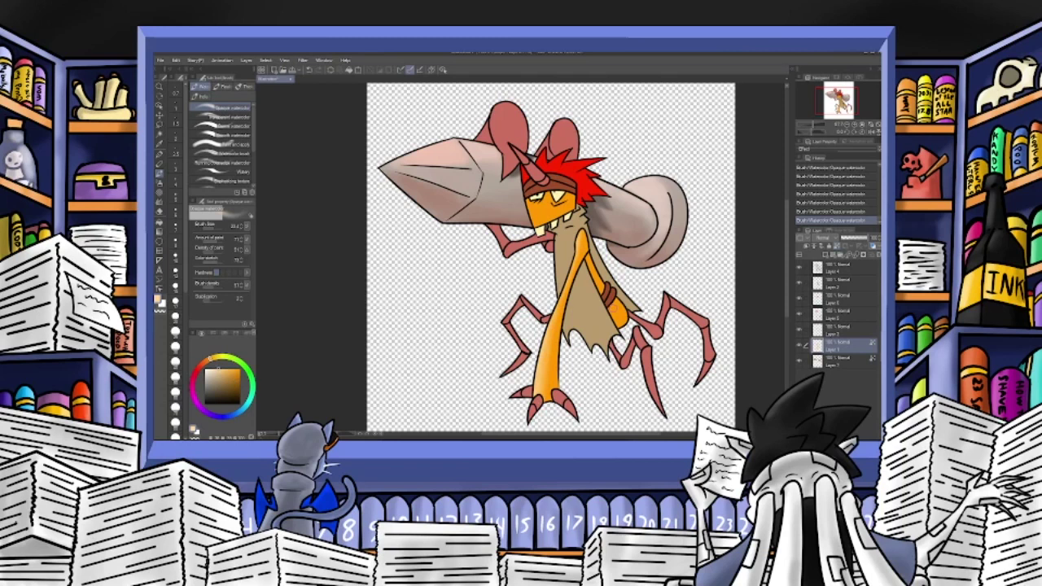
# Sample the orange skin and shade the bent limb down to the hip with a darker orange.
pyautogui.keyDown('alt'); pyautogui.click(609, 296); pyautogui.keyUp('alt')
pyautogui.keyDown('alt'); pyautogui.click(568, 291); pyautogui.keyUp('alt')
pyautogui.click(238, 392)
pyautogui.moveTo(610, 308)
pyautogui.mouseDown()
pyautogui.moveTo(621, 326)
pyautogui.moveTo(587, 260)
pyautogui.mouseUp()
pyautogui.moveTo(625, 308)
pyautogui.mouseDown()
pyautogui.moveTo(622, 327)
pyautogui.moveTo(613, 291)
pyautogui.mouseUp()
pyautogui.moveTo(586, 252); pyautogui.dragTo(602, 288)
# Shade the inner edge of the long orange limb with dark orange-brown watercolor, adjusting the brush size.
pyautogui.click(240, 371)
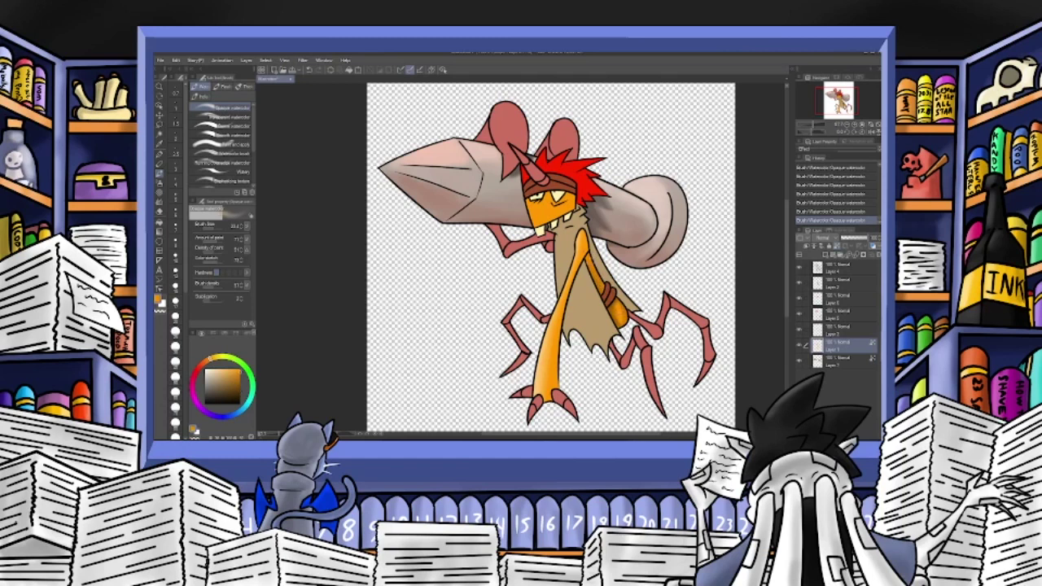
pyautogui.click(212, 229)
pyautogui.click(238, 371)
pyautogui.press('x')
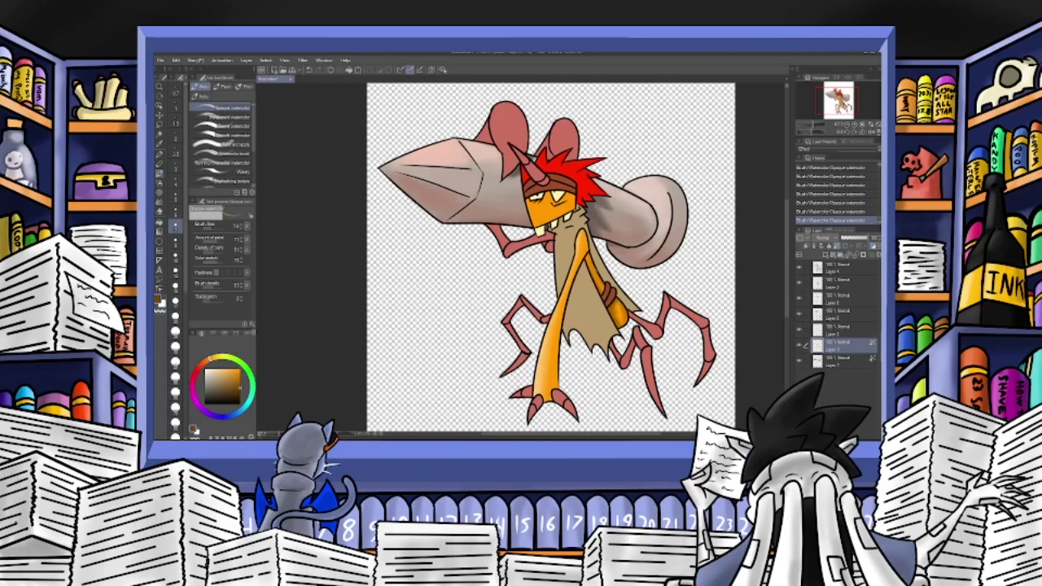
pyautogui.press('x')
pyautogui.click(241, 228)
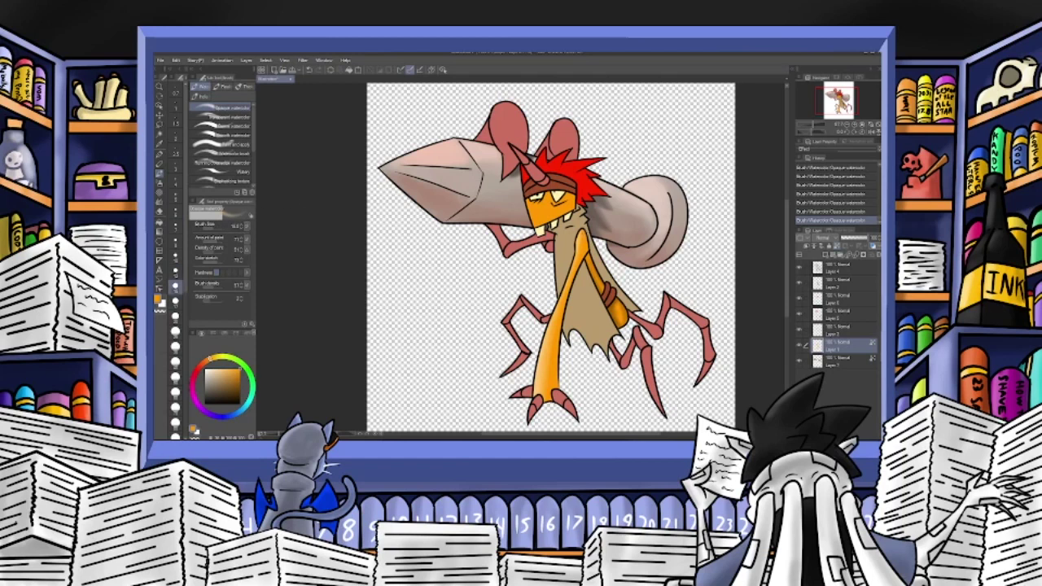
pyautogui.press('x')
pyautogui.moveTo(578, 262); pyautogui.dragTo(565, 309)
pyautogui.moveTo(559, 356)
pyautogui.mouseDown()
pyautogui.moveTo(558, 389)
pyautogui.moveTo(553, 378)
pyautogui.moveTo(551, 404)
pyautogui.moveTo(542, 402)
pyautogui.mouseUp()
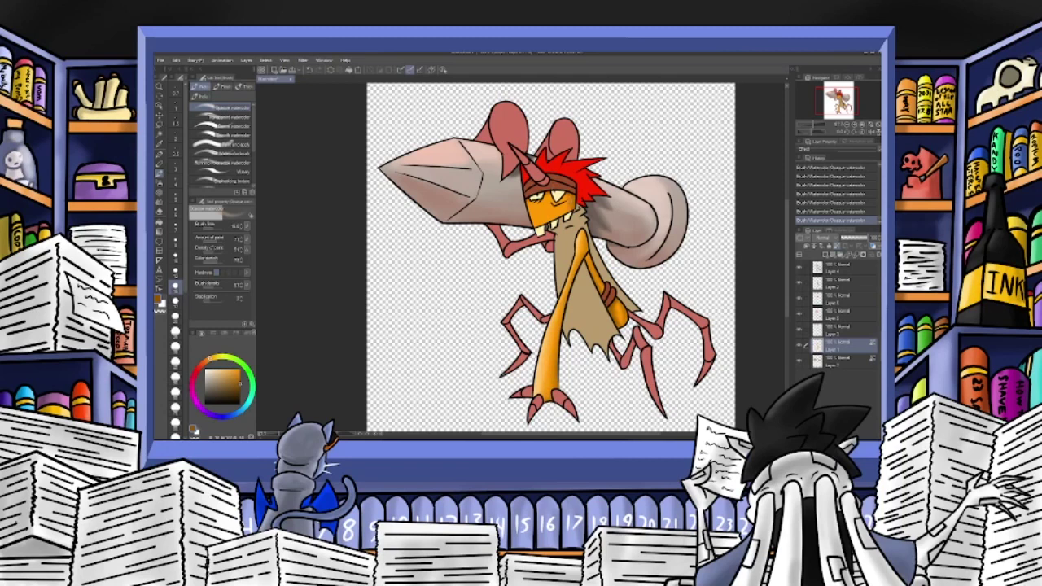
# Highlight the creature's lower face with pale orange, redoing the first stroke, and shade beneath the headband with dark orange.
pyautogui.click(217, 369)
pyautogui.click(311, 71)
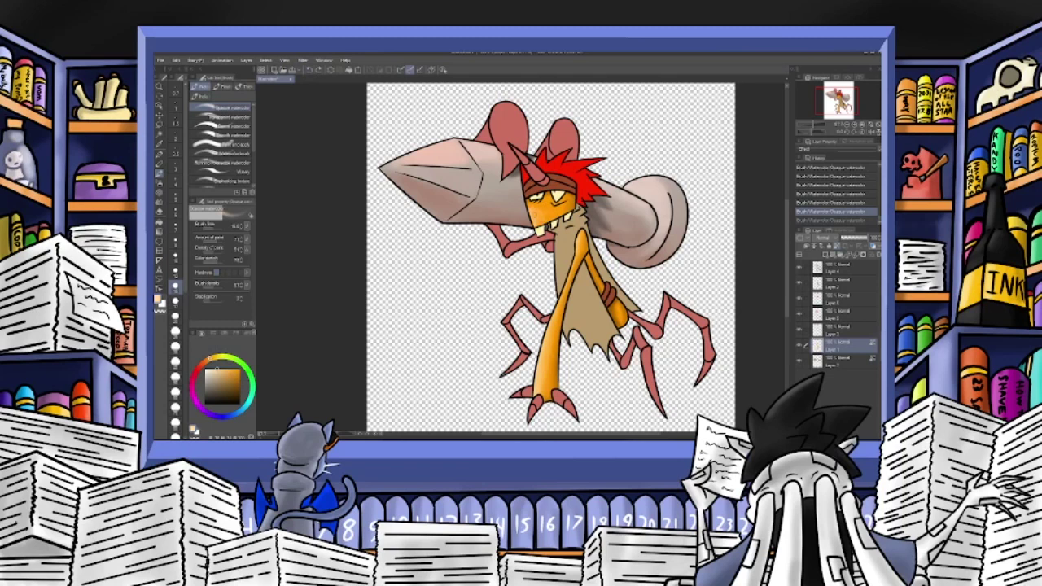
pyautogui.moveTo(535, 217); pyautogui.dragTo(547, 211)
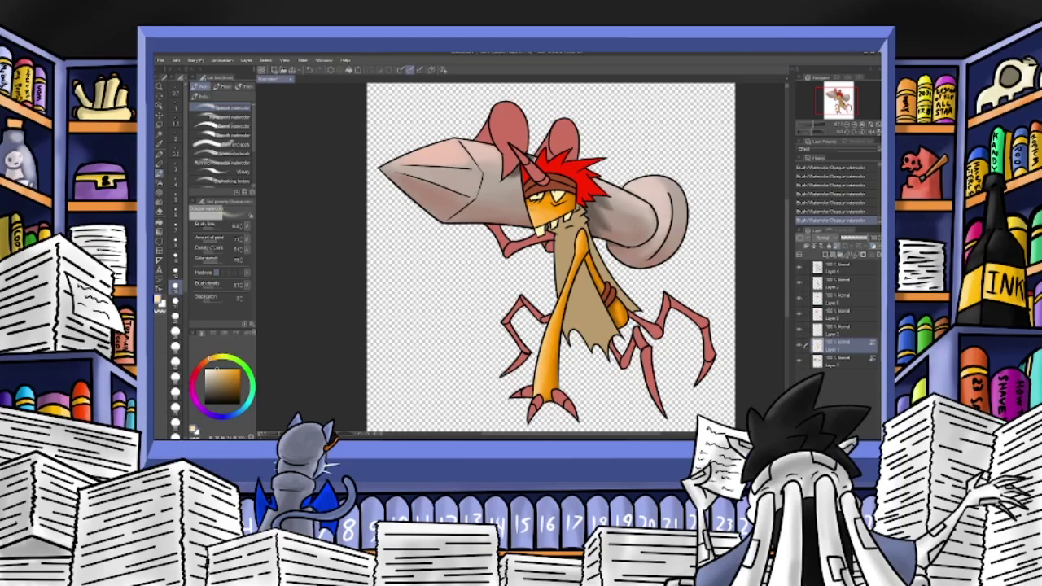
pyautogui.click(239, 391)
pyautogui.moveTo(553, 205); pyautogui.dragTo(562, 196)
# Lock the red hair layer's transparent pixels and brush dark red shading onto the hair above the headband.
pyautogui.keyDown('alt'); pyautogui.click(544, 214); pyautogui.keyUp('alt')
pyautogui.click(829, 301)
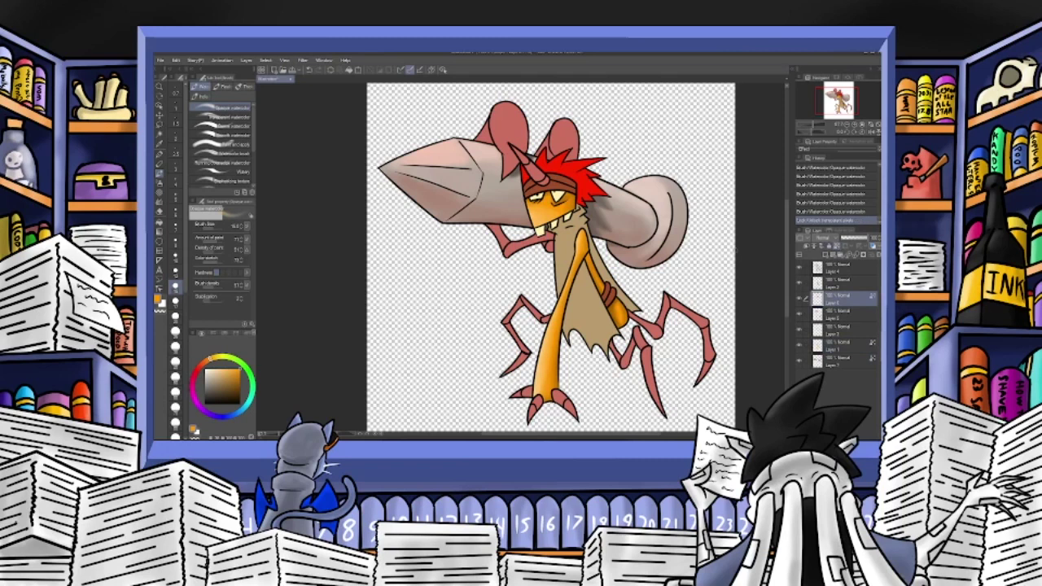
pyautogui.keyDown('alt'); pyautogui.click(569, 176); pyautogui.keyUp('alt')
pyautogui.click(239, 381)
pyautogui.moveTo(540, 155)
pyautogui.mouseDown()
pyautogui.moveTo(548, 144)
pyautogui.moveTo(562, 159)
pyautogui.mouseUp()
# Unlock the hair layer's transparent pixels, patch the hair's flat red with the pen, and relock them.
pyautogui.press('p')
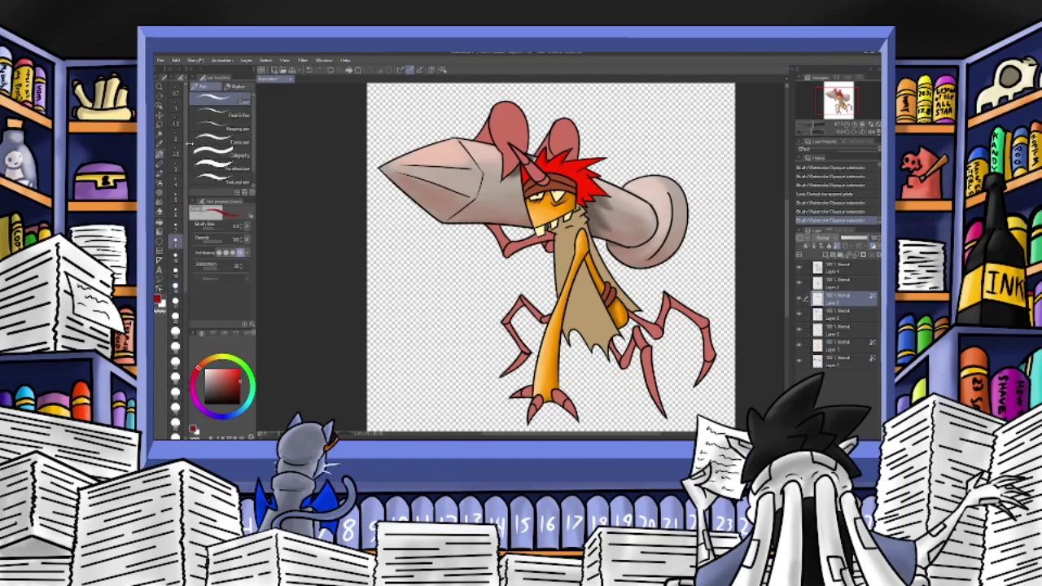
pyautogui.click(837, 247)
pyautogui.click(837, 246)
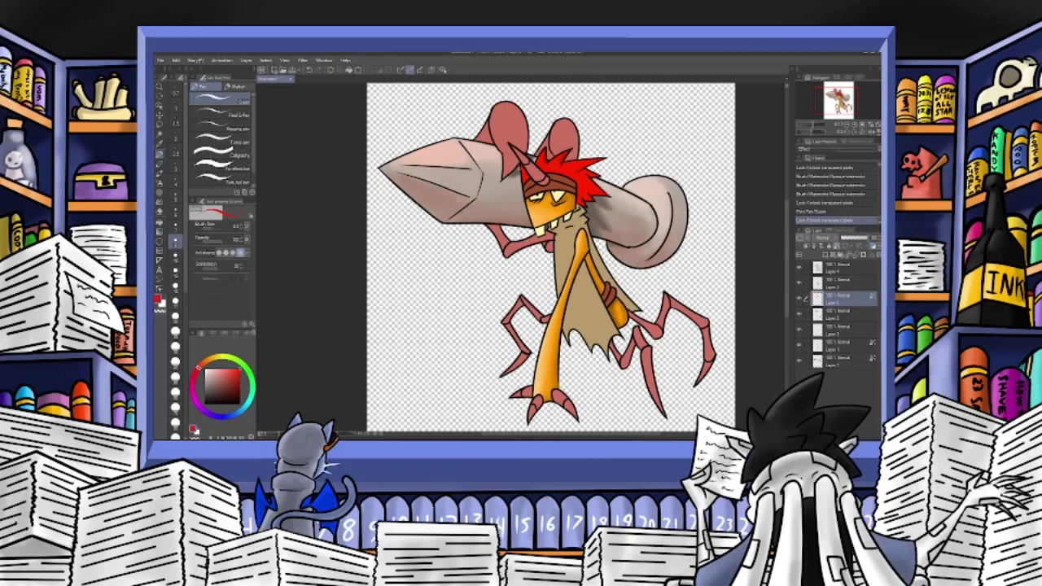
# Shade the upper and outer hair spikes with dark red watercolor, undoing the last stroke.
pyautogui.press('b')
pyautogui.moveTo(568, 161)
pyautogui.mouseDown()
pyautogui.moveTo(571, 146)
pyautogui.moveTo(584, 160)
pyautogui.mouseUp()
pyautogui.moveTo(590, 172)
pyautogui.mouseDown()
pyautogui.moveTo(599, 163)
pyautogui.moveTo(601, 173)
pyautogui.mouseUp()
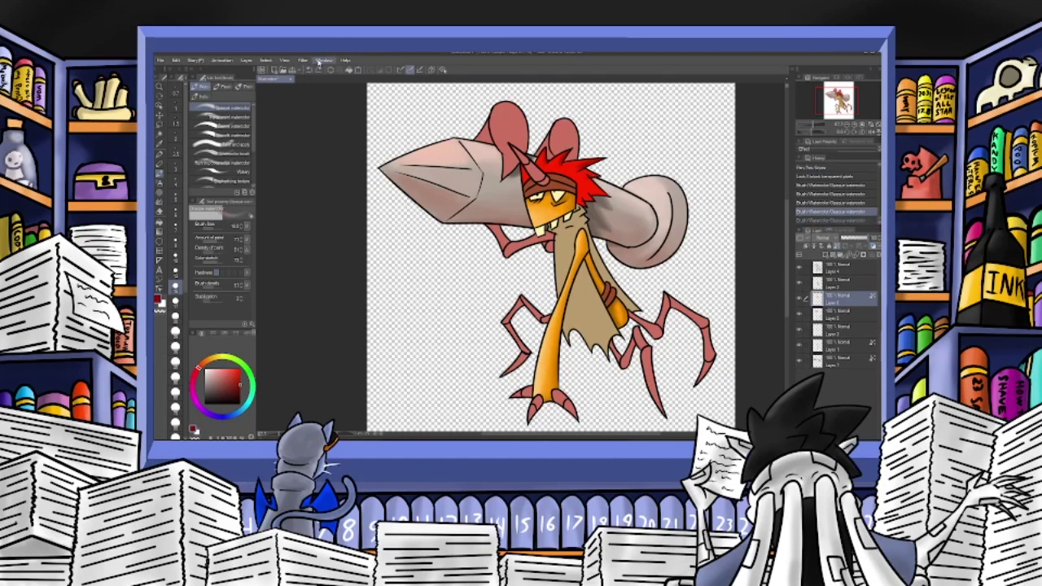
# Fill the gap at the tip of the longest hair spike with red pen on the unlocked hair layer, and relock it.
pyautogui.scroll(4, 525, 277)
pyautogui.click(841, 94)
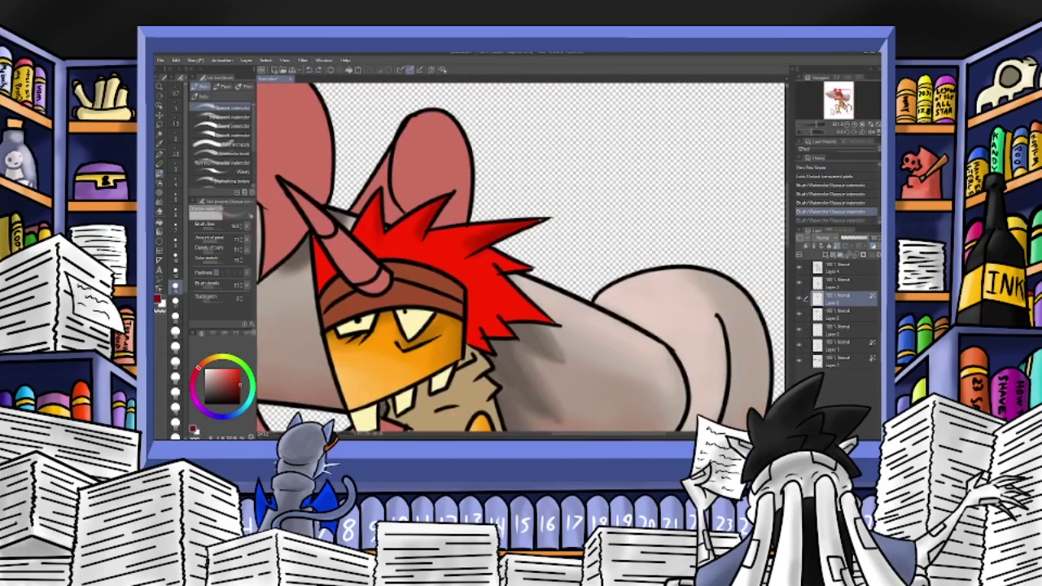
pyautogui.click(837, 246)
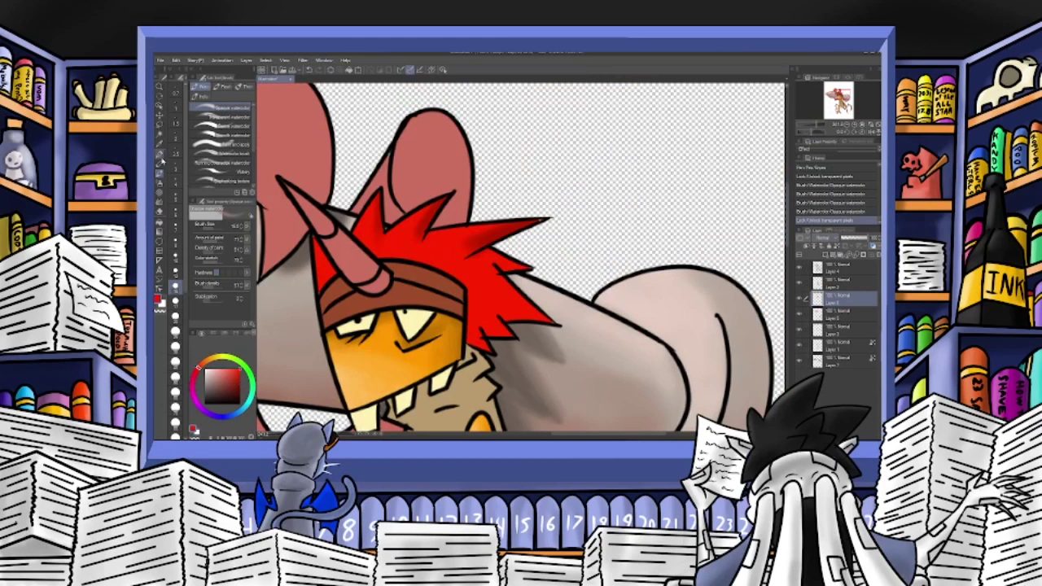
pyautogui.click(160, 154)
pyautogui.moveTo(543, 220); pyautogui.dragTo(538, 221)
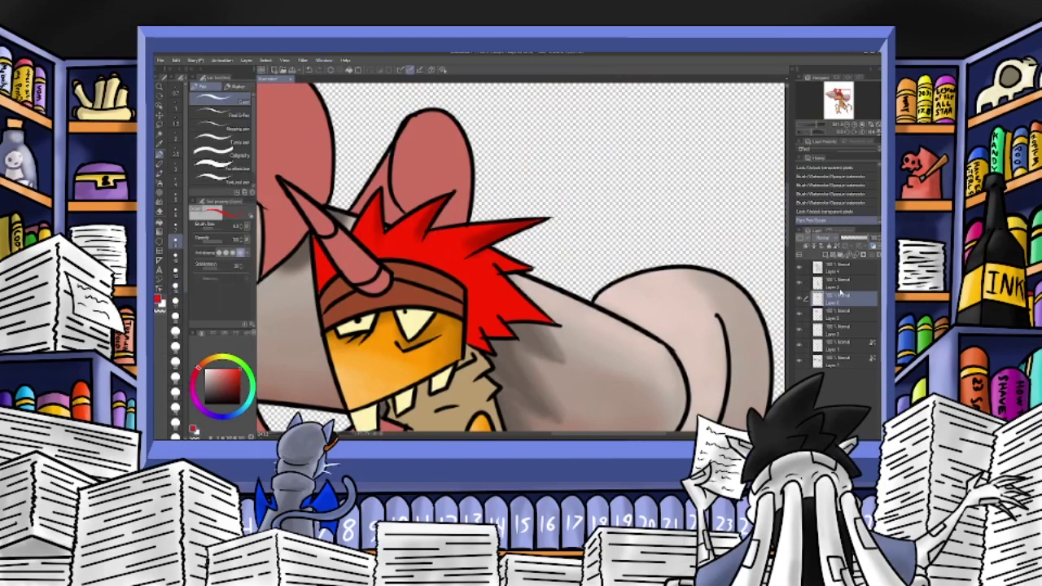
pyautogui.click(837, 245)
# Shade the undersides of the outer hair spikes and the hair beside the headband with dark red watercolor.
pyautogui.press('b')
pyautogui.moveTo(518, 239); pyautogui.dragTo(541, 216)
pyautogui.moveTo(474, 246); pyautogui.dragTo(513, 269)
pyautogui.moveTo(524, 322); pyautogui.dragTo(528, 323)
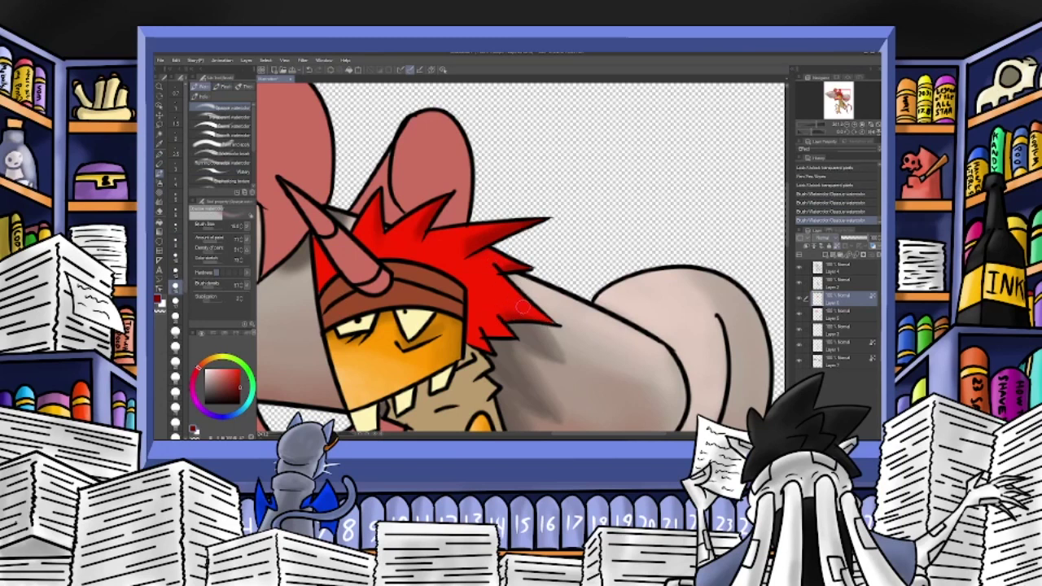
pyautogui.moveTo(536, 324); pyautogui.dragTo(527, 324)
pyautogui.moveTo(468, 297)
pyautogui.mouseDown()
pyautogui.moveTo(469, 330)
pyautogui.moveTo(493, 358)
pyautogui.moveTo(493, 331)
pyautogui.moveTo(507, 343)
pyautogui.moveTo(484, 332)
pyautogui.mouseUp()
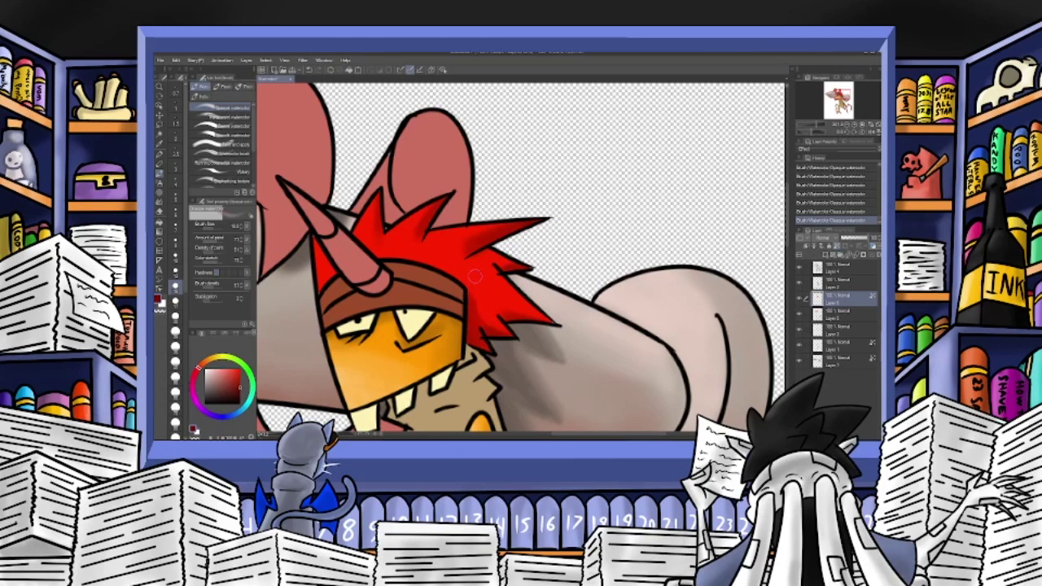
# Paint soft light pink watercolor highlights along the upper hair spikes and the hair beside the horn.
pyautogui.click(214, 369)
pyautogui.moveTo(313, 246)
pyautogui.mouseDown()
pyautogui.moveTo(327, 302)
pyautogui.moveTo(325, 279)
pyautogui.mouseUp()
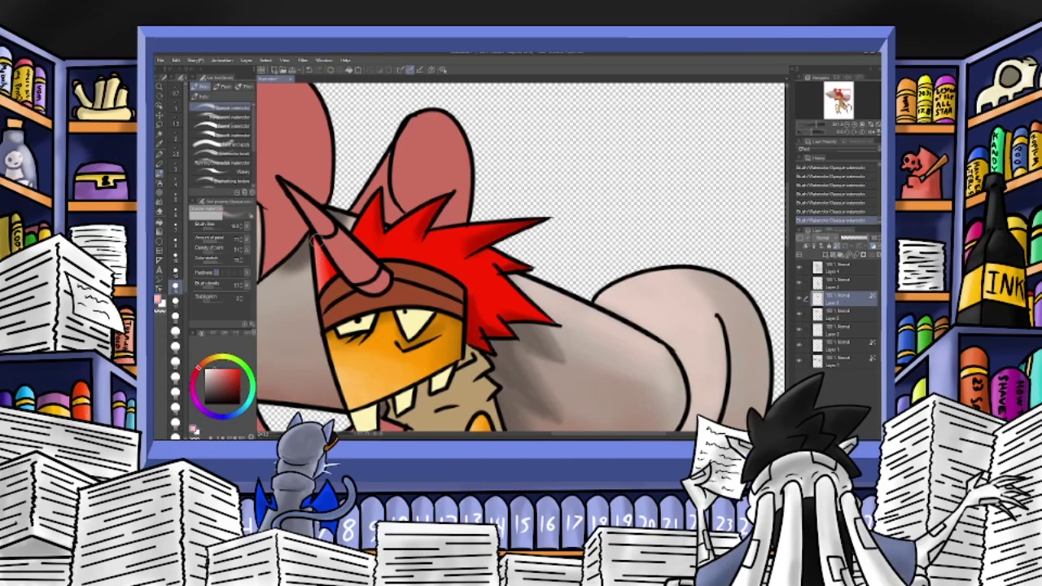
pyautogui.moveTo(218, 367); pyautogui.dragTo(217, 352)
pyautogui.moveTo(367, 206); pyautogui.dragTo(367, 240)
pyautogui.moveTo(421, 219); pyautogui.dragTo(391, 245)
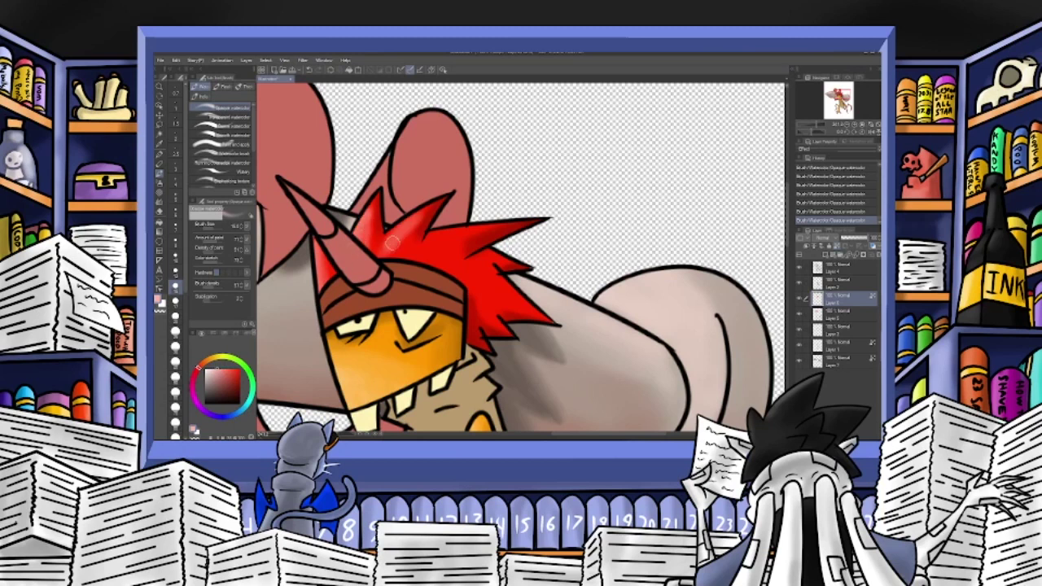
pyautogui.moveTo(458, 233)
pyautogui.mouseDown()
pyautogui.moveTo(476, 226)
pyautogui.moveTo(444, 246)
pyautogui.moveTo(448, 227)
pyautogui.mouseUp()
pyautogui.moveTo(495, 256); pyautogui.dragTo(506, 259)
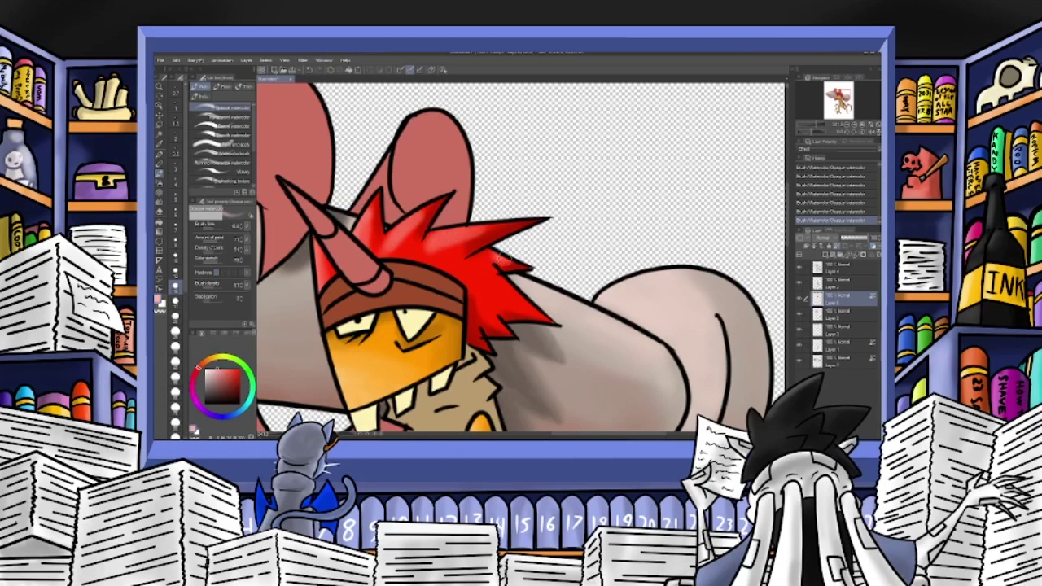
# Highlight the lower outer hair spikes in light pink, undoing the last stroke and repainting it with a resized brush.
pyautogui.moveTo(499, 298)
pyautogui.mouseDown()
pyautogui.moveTo(534, 313)
pyautogui.moveTo(490, 312)
pyautogui.mouseUp()
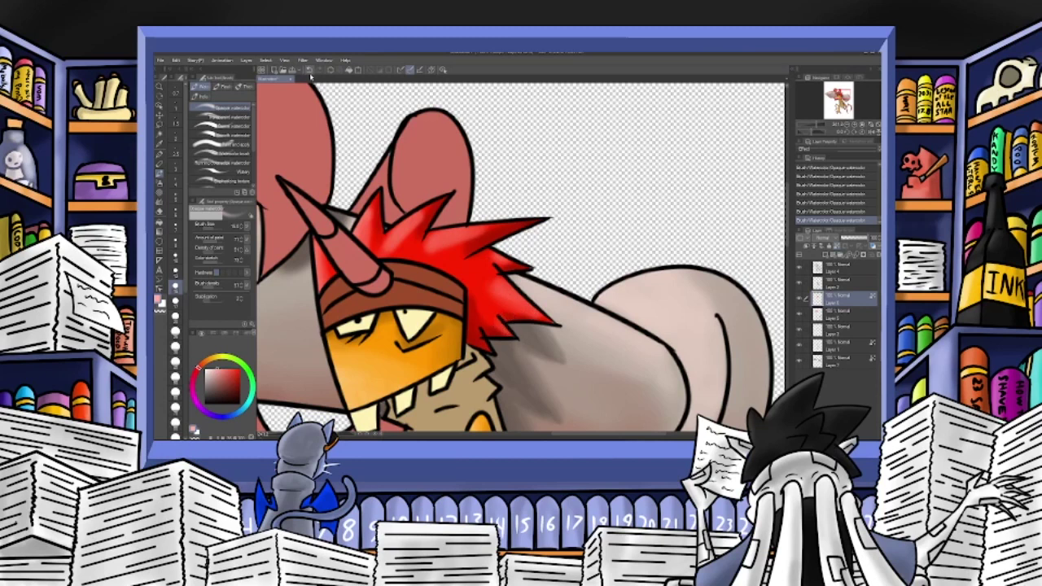
pyautogui.hotkey('ctrl', 'z')
pyautogui.click(211, 230)
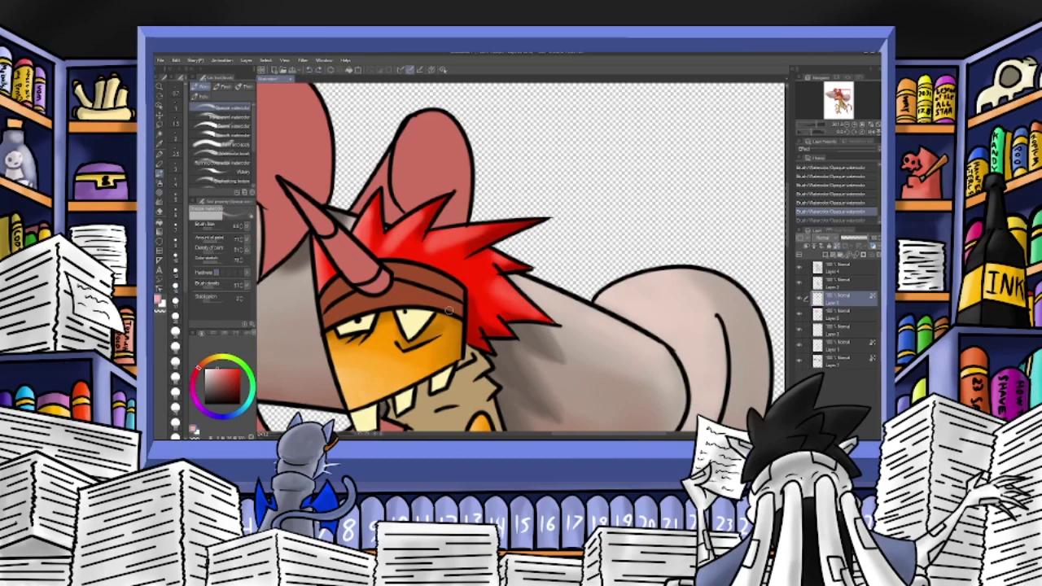
pyautogui.moveTo(494, 319); pyautogui.dragTo(501, 325)
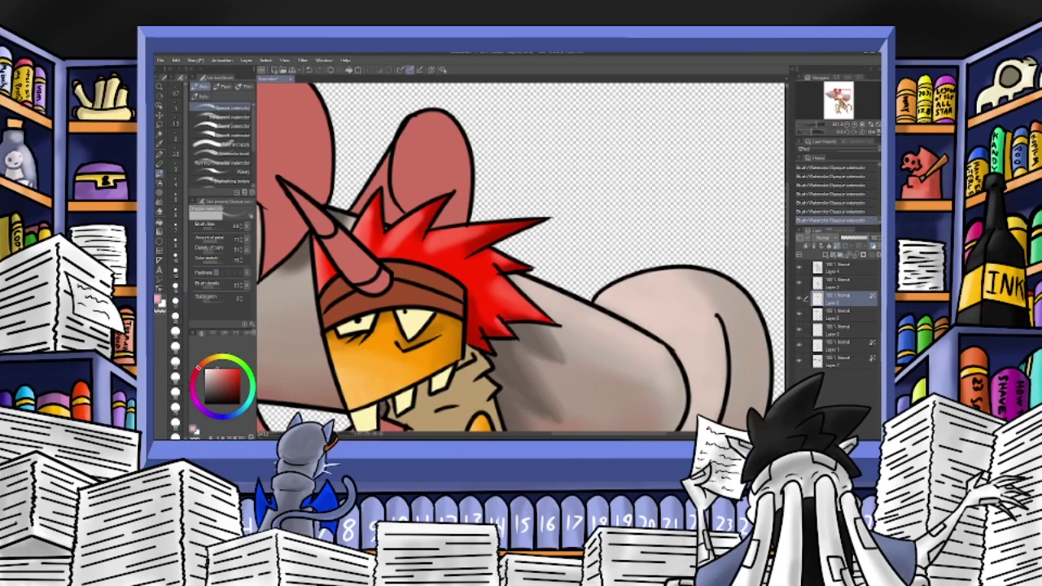
# Lock the transparent pixels of the layer holding the pink horn, legs and claws, toggling a layer's visibility to check.
pyautogui.click(818, 125)
pyautogui.click(839, 97)
pyautogui.moveTo(837, 99); pyautogui.dragTo(838, 101)
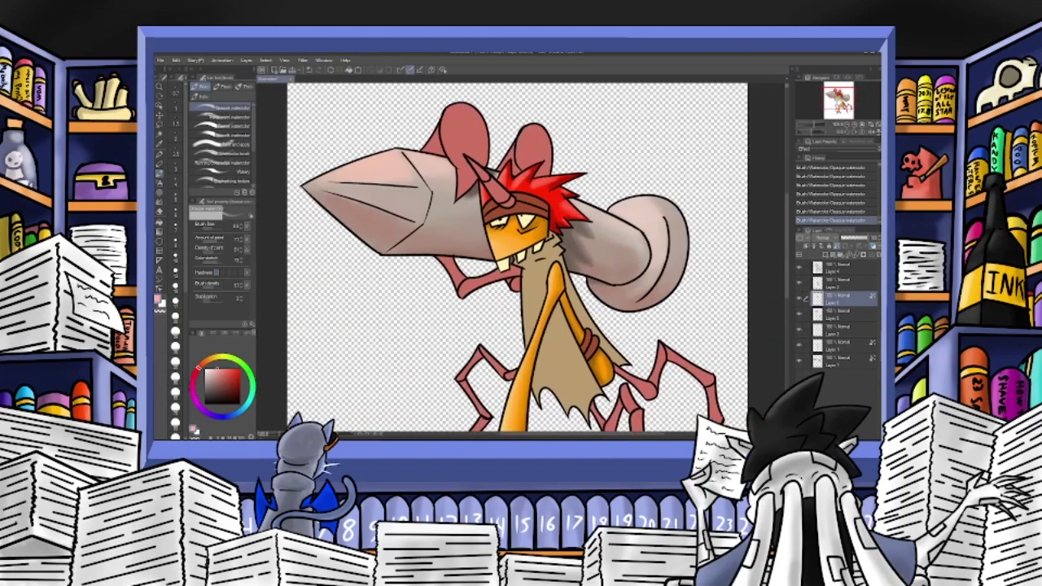
pyautogui.click(826, 314)
pyautogui.click(837, 246)
pyautogui.click(800, 314)
pyautogui.click(800, 314)
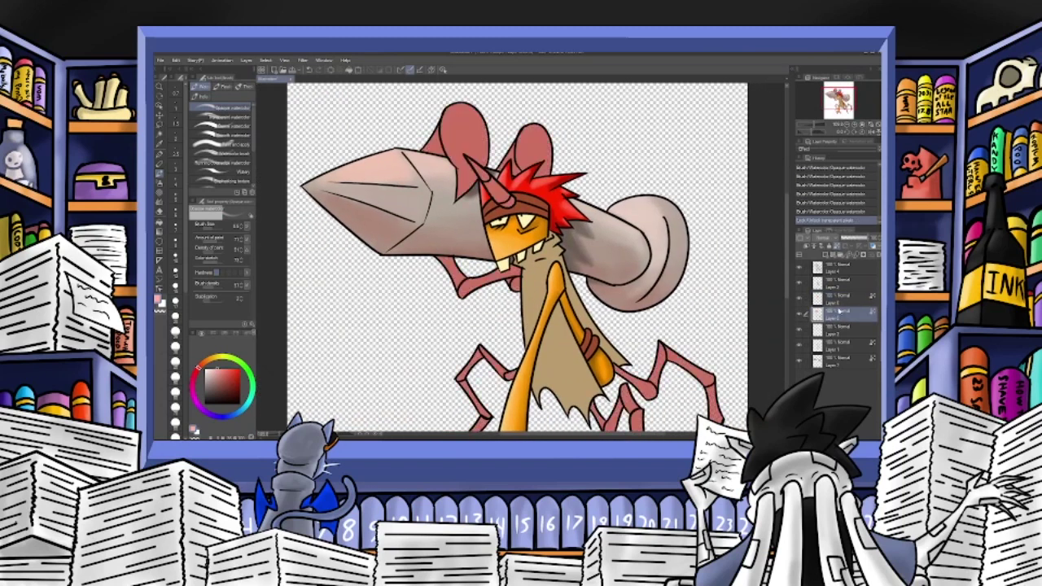
# Sample the flat pink, pick a paler tint and highlight the horn, rounded shapes behind the head and raised arm.
pyautogui.keyDown('alt'); pyautogui.click(469, 148); pyautogui.keyUp('alt')
pyautogui.moveTo(216, 372); pyautogui.dragTo(214, 359)
pyautogui.moveTo(468, 157); pyautogui.dragTo(498, 196)
pyautogui.moveTo(453, 112)
pyautogui.mouseDown()
pyautogui.moveTo(457, 191)
pyautogui.moveTo(458, 166)
pyautogui.mouseUp()
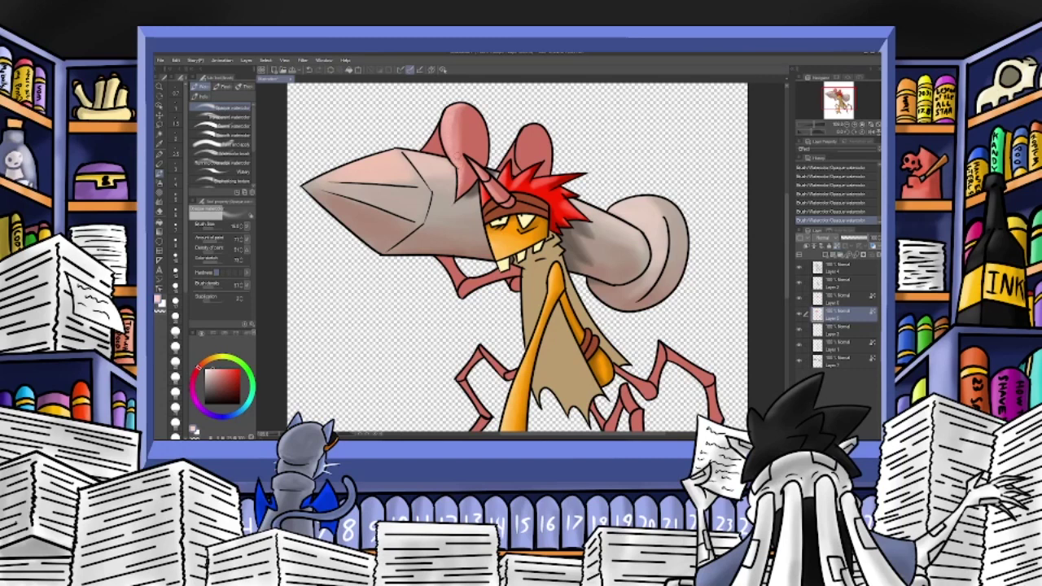
pyautogui.moveTo(521, 137)
pyautogui.mouseDown()
pyautogui.moveTo(519, 161)
pyautogui.moveTo(528, 133)
pyautogui.moveTo(532, 163)
pyautogui.moveTo(525, 138)
pyautogui.moveTo(505, 171)
pyautogui.mouseUp()
pyautogui.moveTo(424, 153)
pyautogui.mouseDown()
pyautogui.moveTo(434, 138)
pyautogui.moveTo(432, 151)
pyautogui.mouseUp()
pyautogui.moveTo(452, 281)
pyautogui.mouseDown()
pyautogui.moveTo(457, 289)
pyautogui.moveTo(447, 267)
pyautogui.moveTo(471, 295)
pyautogui.moveTo(469, 283)
pyautogui.moveTo(461, 287)
pyautogui.moveTo(494, 272)
pyautogui.moveTo(520, 276)
pyautogui.moveTo(512, 281)
pyautogui.mouseUp()
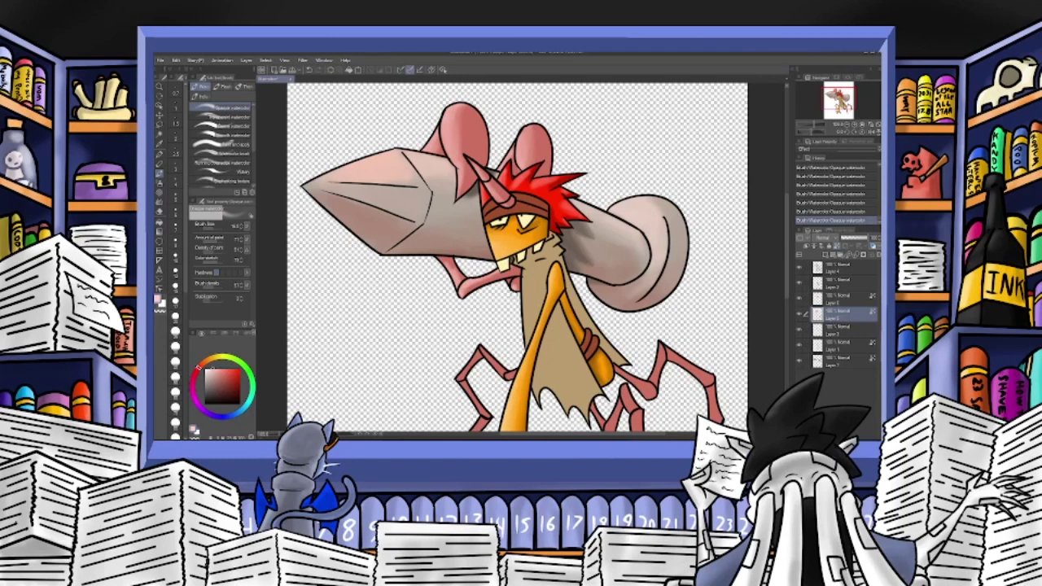
# Unlock the pink layer's transparent pixels, fill the front leg's pointed tip with the pen, and relock them.
pyautogui.moveTo(838, 97); pyautogui.dragTo(839, 103)
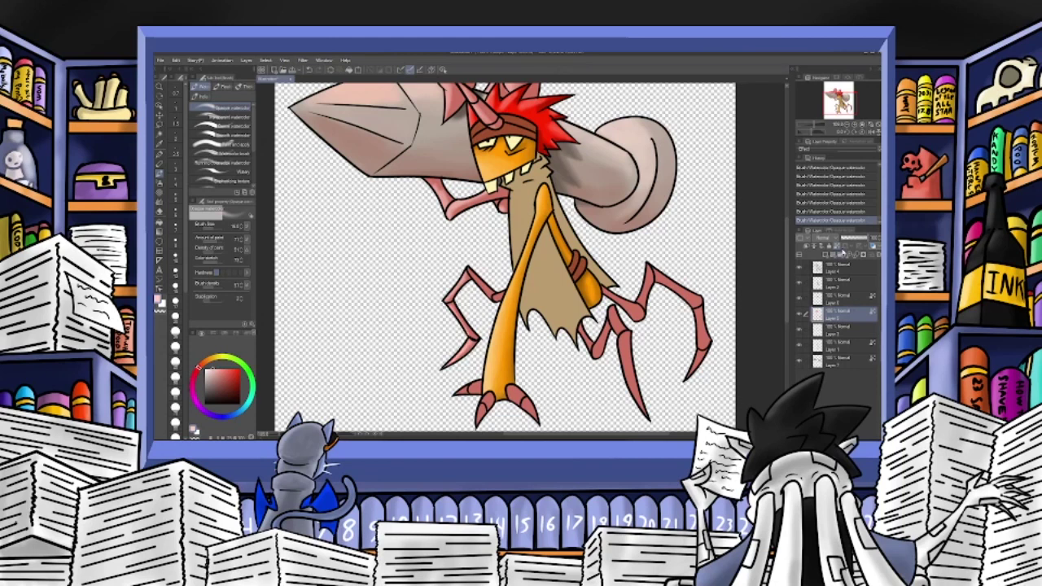
pyautogui.click(161, 155)
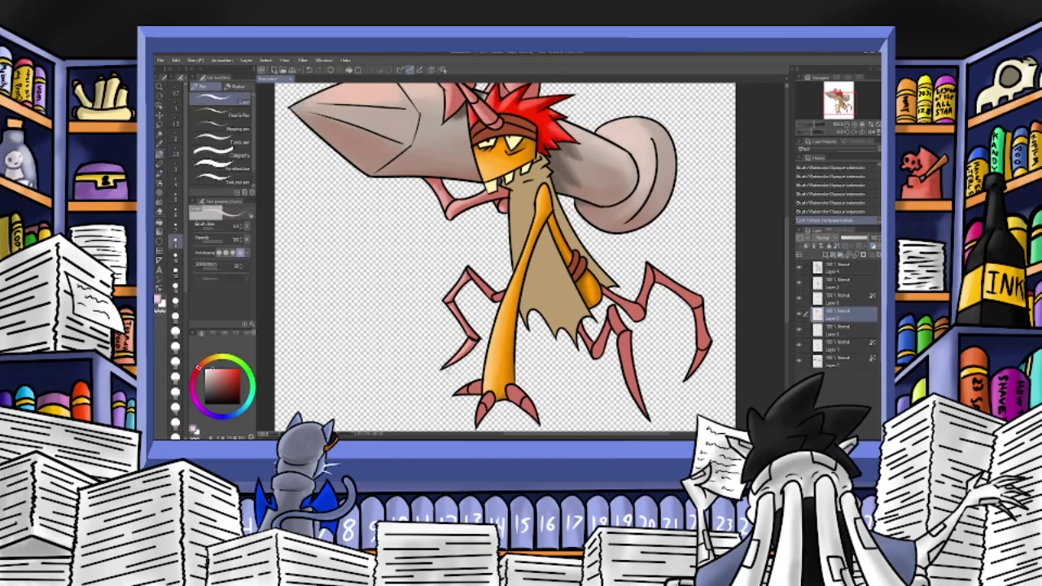
pyautogui.moveTo(449, 364); pyautogui.dragTo(445, 372)
pyautogui.moveTo(449, 366); pyautogui.dragTo(444, 372)
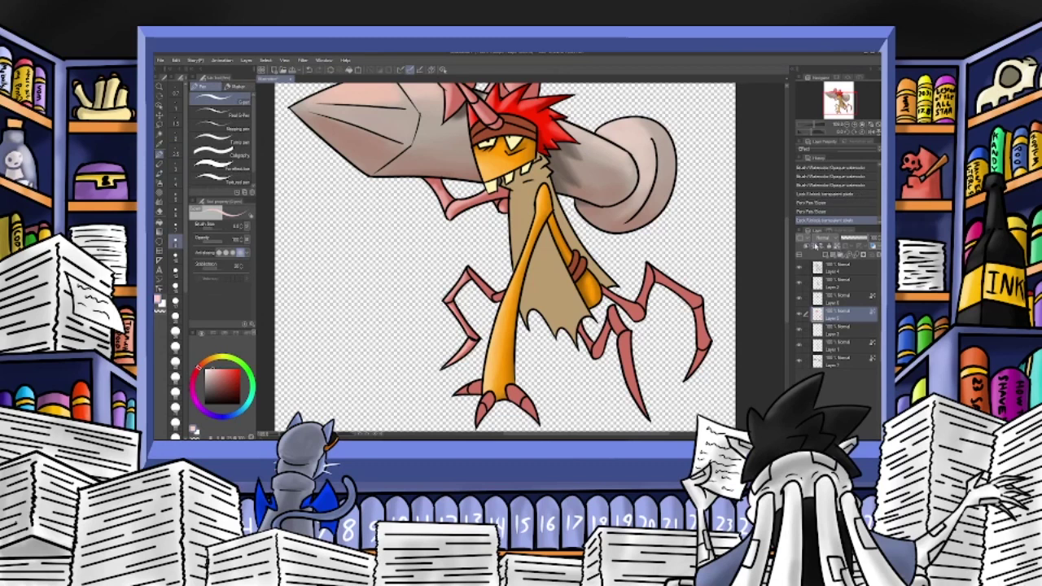
# Highlight the foot's claws, the front leg and the upper middle leg with a smaller pale pink watercolor brush.
pyautogui.click(160, 171)
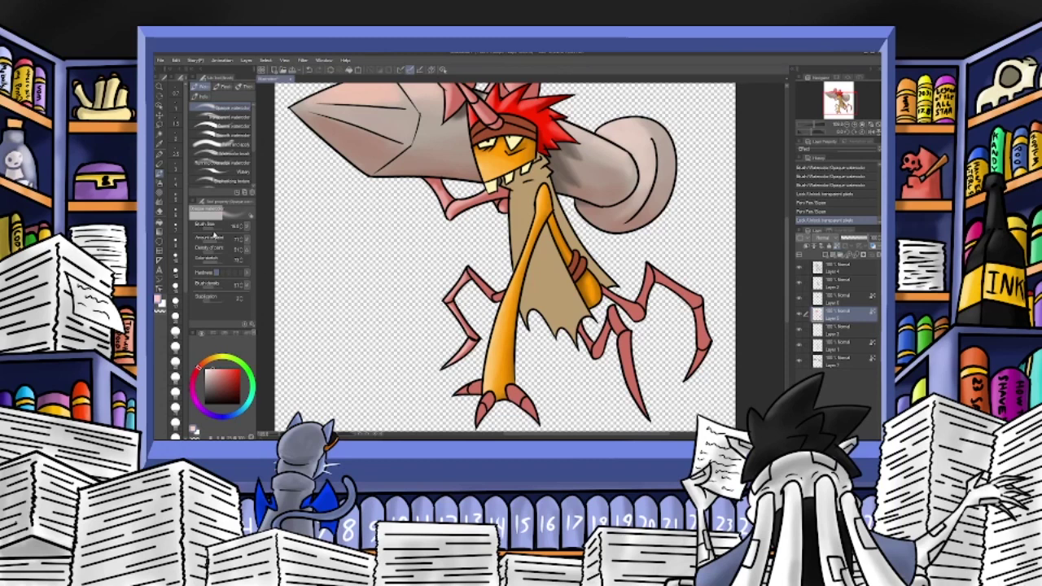
pyautogui.click(241, 229)
pyautogui.moveTo(488, 398); pyautogui.dragTo(481, 412)
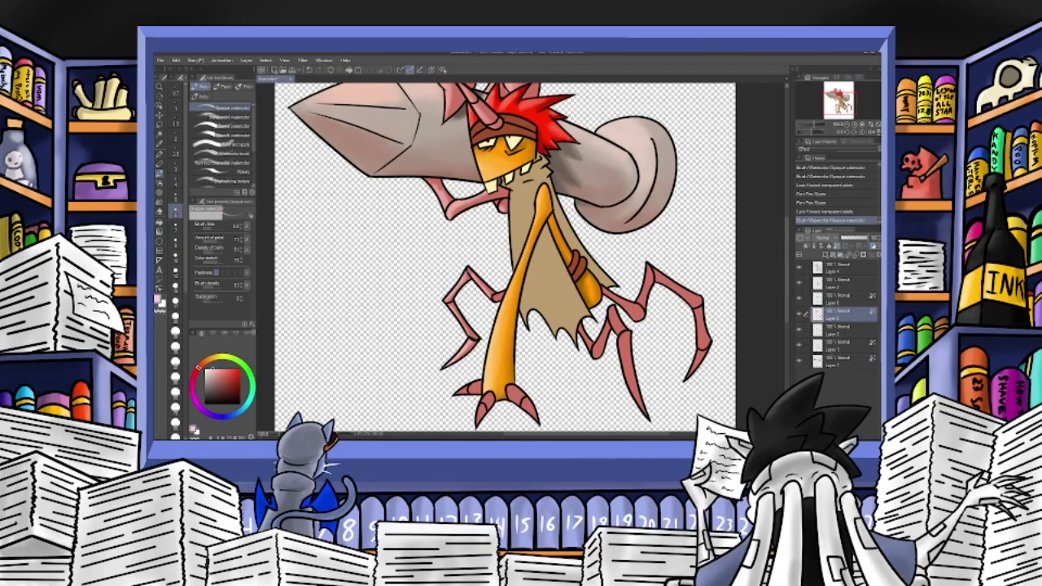
pyautogui.moveTo(488, 286); pyautogui.dragTo(495, 297)
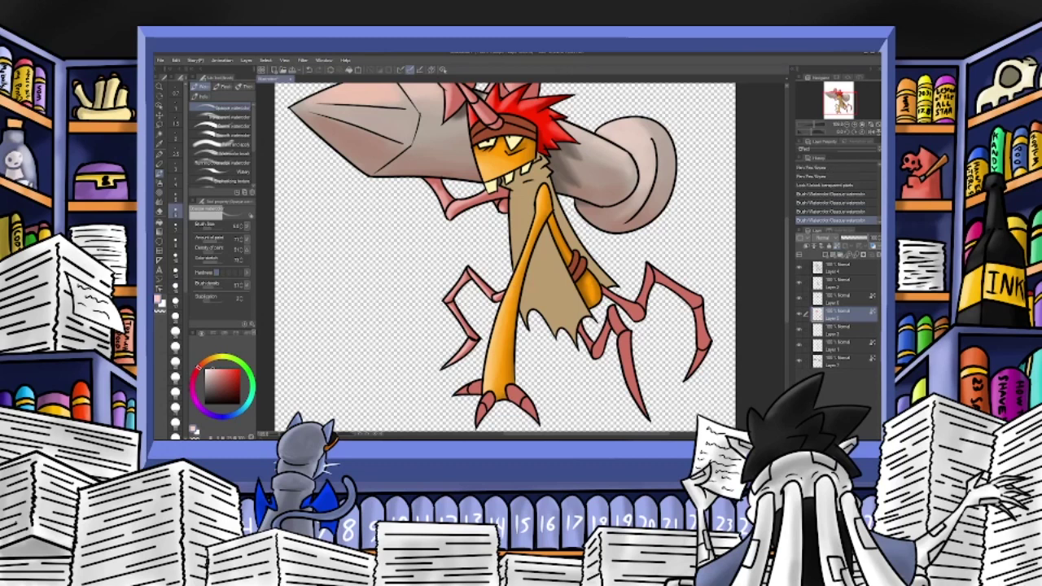
pyautogui.moveTo(606, 322); pyautogui.dragTo(594, 350)
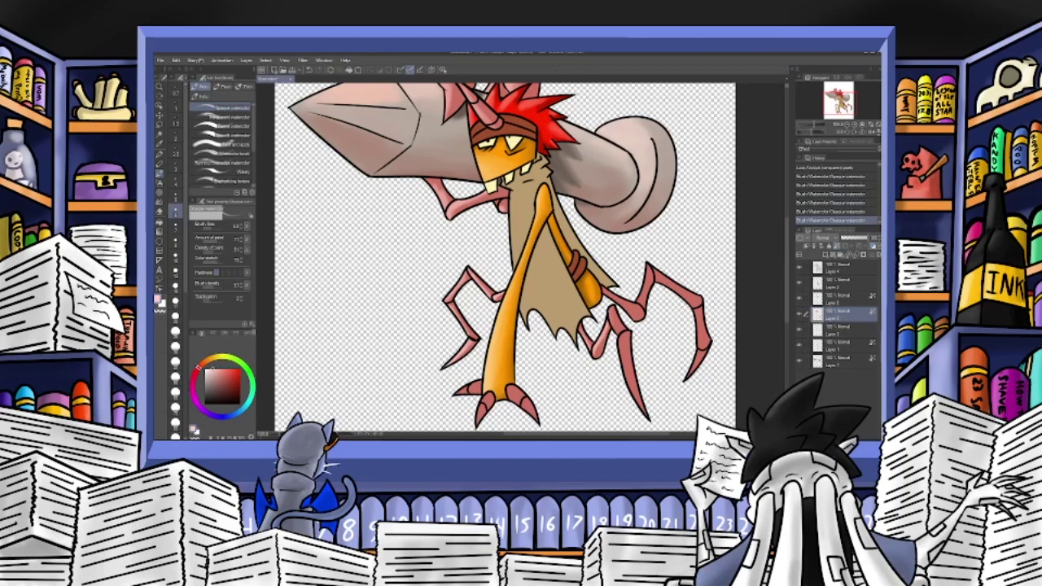
pyautogui.moveTo(615, 315); pyautogui.dragTo(610, 328)
# Adjust the watercolor brush size and highlight the long lower segment of the middle leg in pale pink.
pyautogui.click(242, 225)
pyautogui.click(242, 224)
pyautogui.click(241, 224)
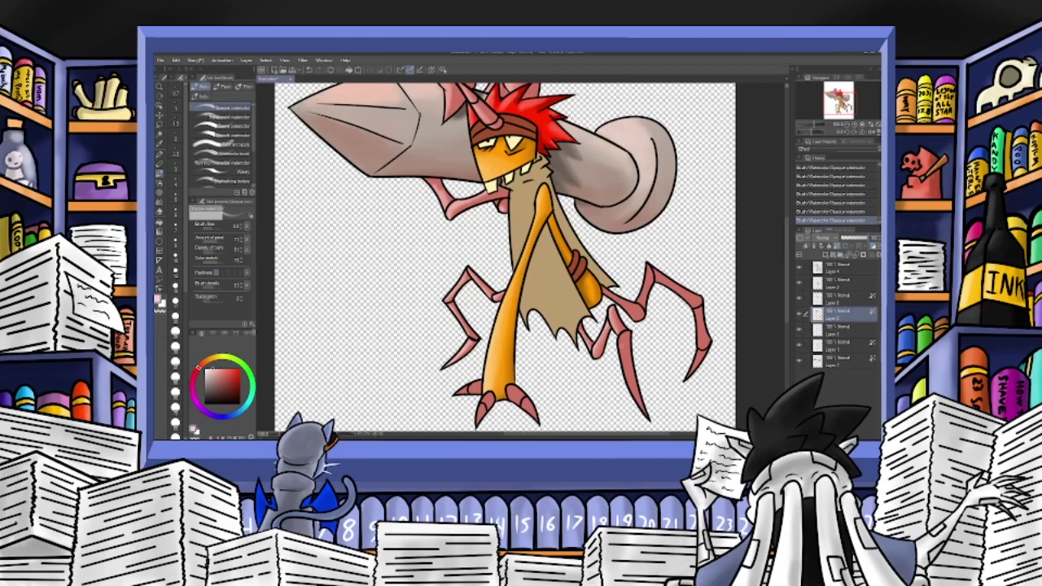
pyautogui.moveTo(621, 338); pyautogui.dragTo(642, 412)
pyautogui.moveTo(627, 368); pyautogui.dragTo(630, 389)
# Patch the middle leg's pointed tip with the pen on the unlocked pink layer, and relock its transparent pixels.
pyautogui.click(162, 145)
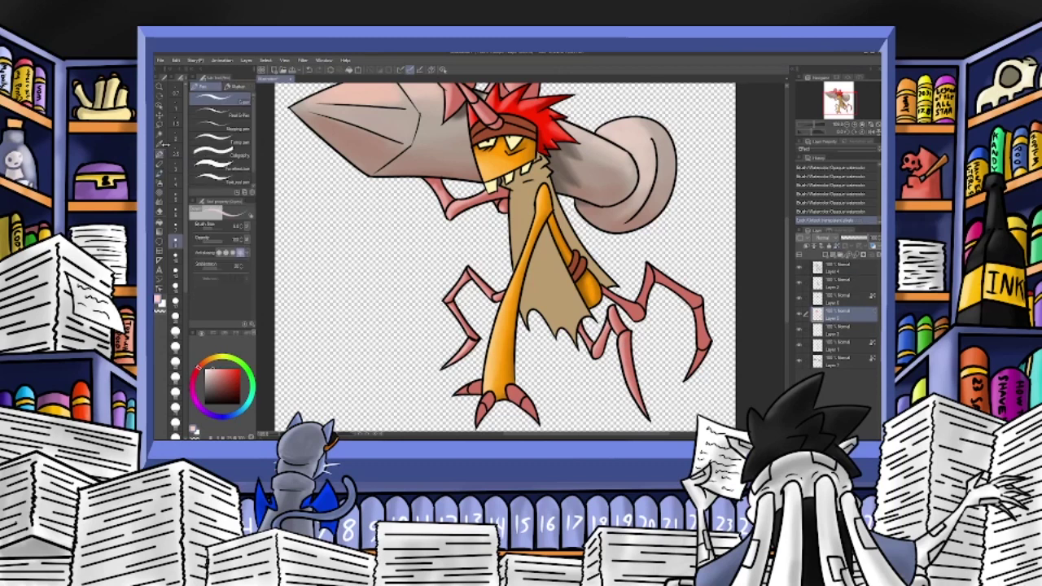
pyautogui.moveTo(640, 415); pyautogui.dragTo(646, 419)
pyautogui.moveTo(641, 414); pyautogui.dragTo(647, 419)
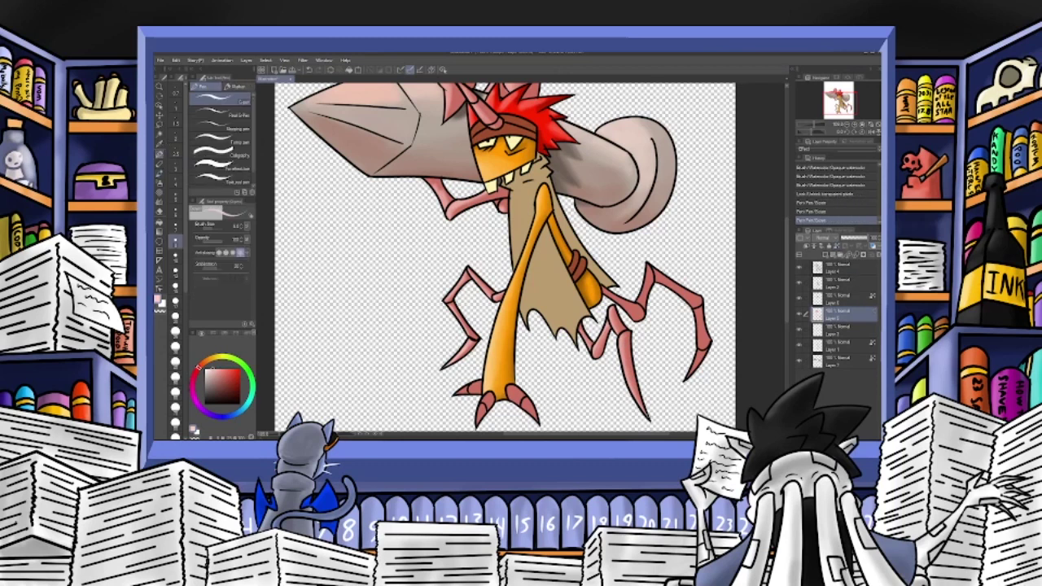
pyautogui.click(837, 246)
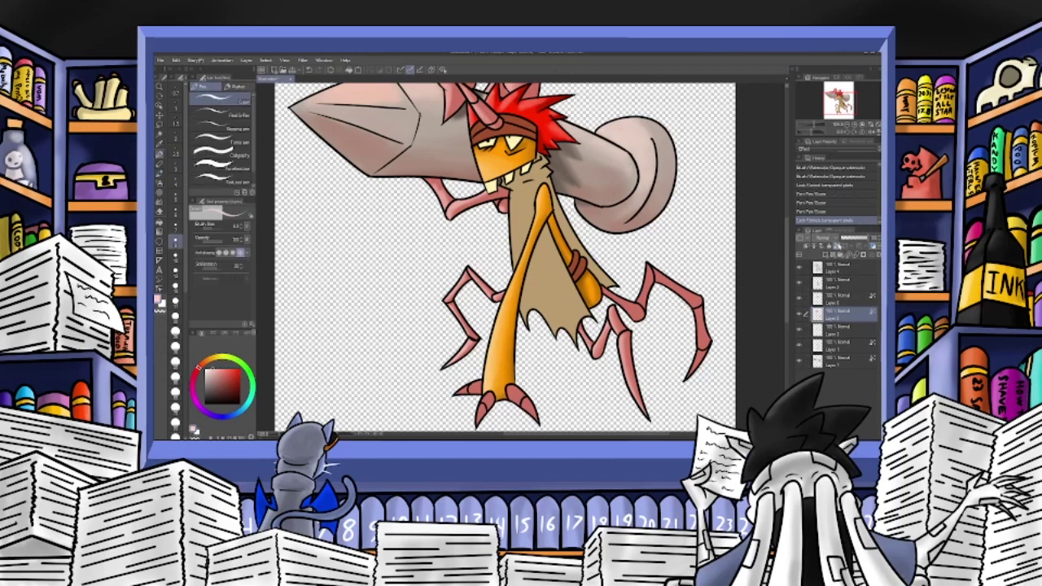
# Highlight the upper joint and outer segments of the rearmost leg with pale pink watercolor.
pyautogui.click(159, 174)
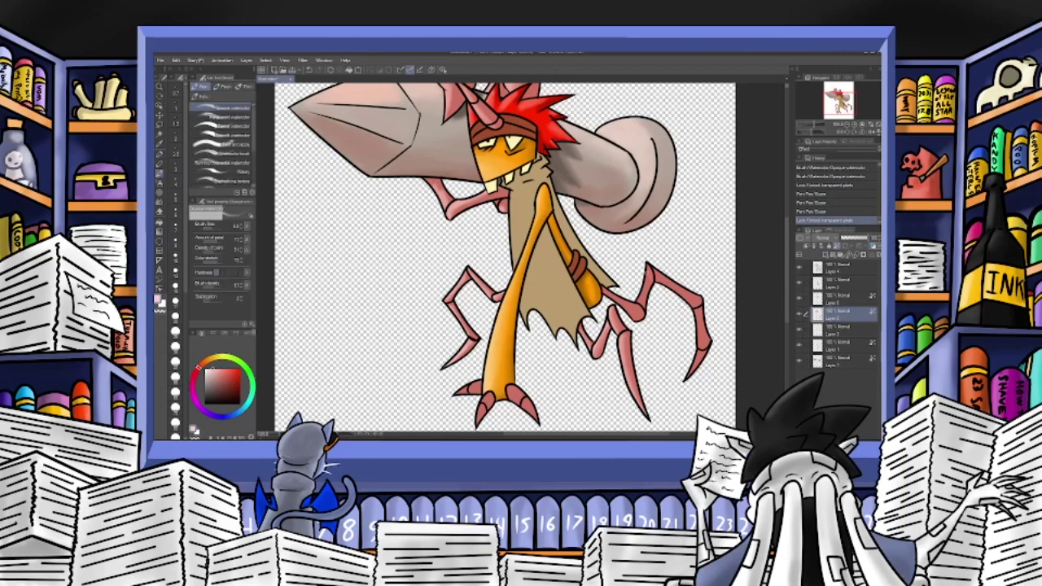
pyautogui.moveTo(648, 267)
pyautogui.mouseDown()
pyautogui.moveTo(642, 294)
pyautogui.moveTo(647, 271)
pyautogui.mouseUp()
pyautogui.moveTo(686, 301)
pyautogui.mouseDown()
pyautogui.moveTo(707, 341)
pyautogui.moveTo(694, 364)
pyautogui.mouseUp()
pyautogui.moveTo(649, 265); pyautogui.dragTo(661, 277)
pyautogui.moveTo(697, 307)
pyautogui.mouseDown()
pyautogui.moveTo(699, 351)
pyautogui.moveTo(700, 341)
pyautogui.mouseUp()
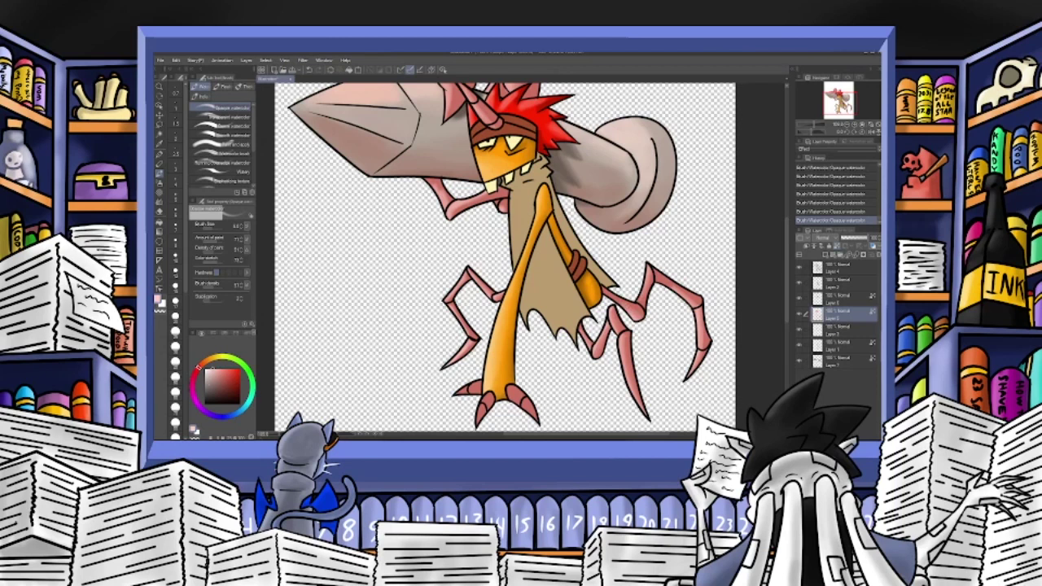
# Pick a dark red and shade the outer edge of the rearmost leg down to its tip.
pyautogui.click(223, 376)
pyautogui.click(229, 388)
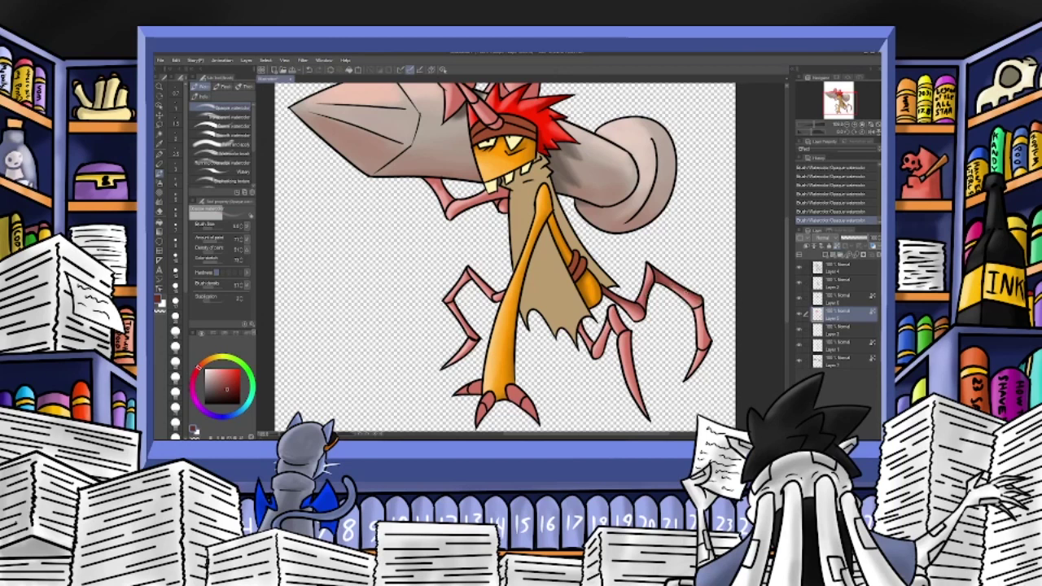
pyautogui.moveTo(701, 304); pyautogui.dragTo(708, 350)
pyautogui.moveTo(705, 352); pyautogui.dragTo(692, 374)
# Unlock the pink layer's transparent pixels, patch the edge of the rearmost leg with the pen, and relock them.
pyautogui.click(836, 245)
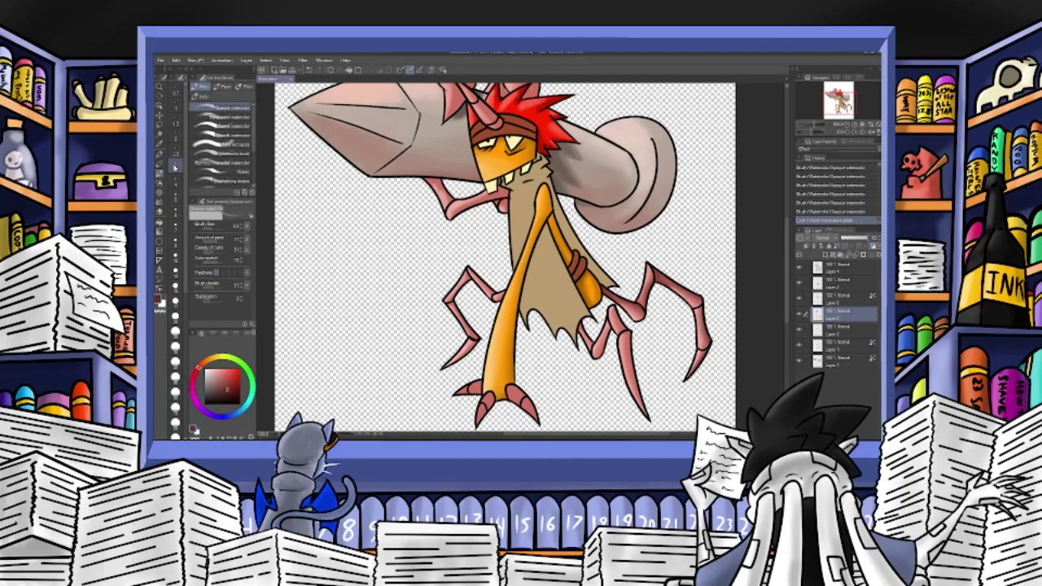
pyautogui.click(159, 155)
pyautogui.moveTo(709, 348); pyautogui.dragTo(706, 350)
pyautogui.click(836, 245)
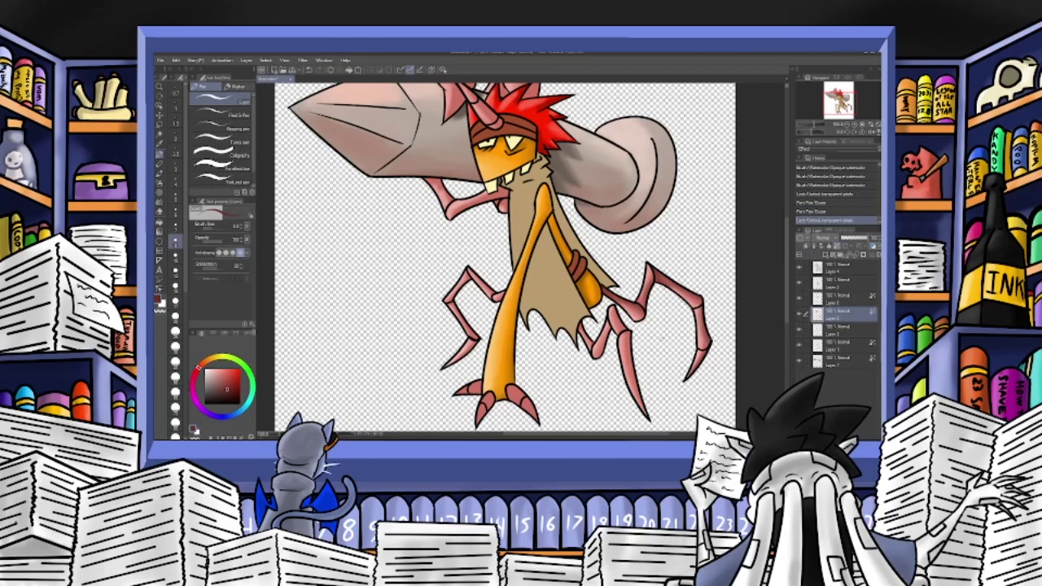
# Shade the patched edge of the rearmost leg and the bent front leg with dark red watercolor.
pyautogui.click(162, 169)
pyautogui.moveTo(712, 343); pyautogui.dragTo(708, 351)
pyautogui.moveTo(710, 342); pyautogui.dragTo(708, 349)
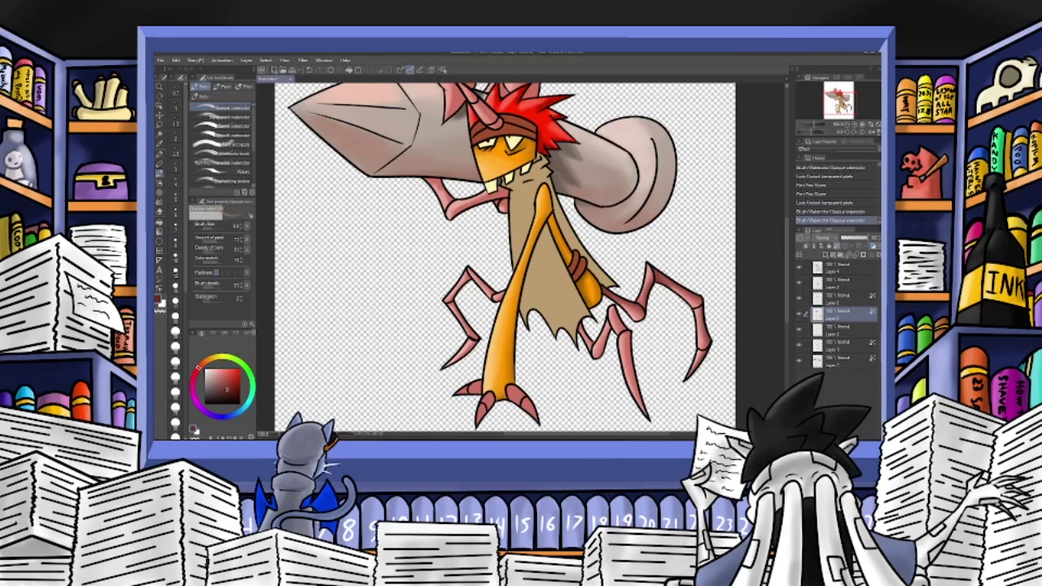
pyautogui.moveTo(474, 271)
pyautogui.mouseDown()
pyautogui.moveTo(503, 297)
pyautogui.moveTo(456, 289)
pyautogui.mouseUp()
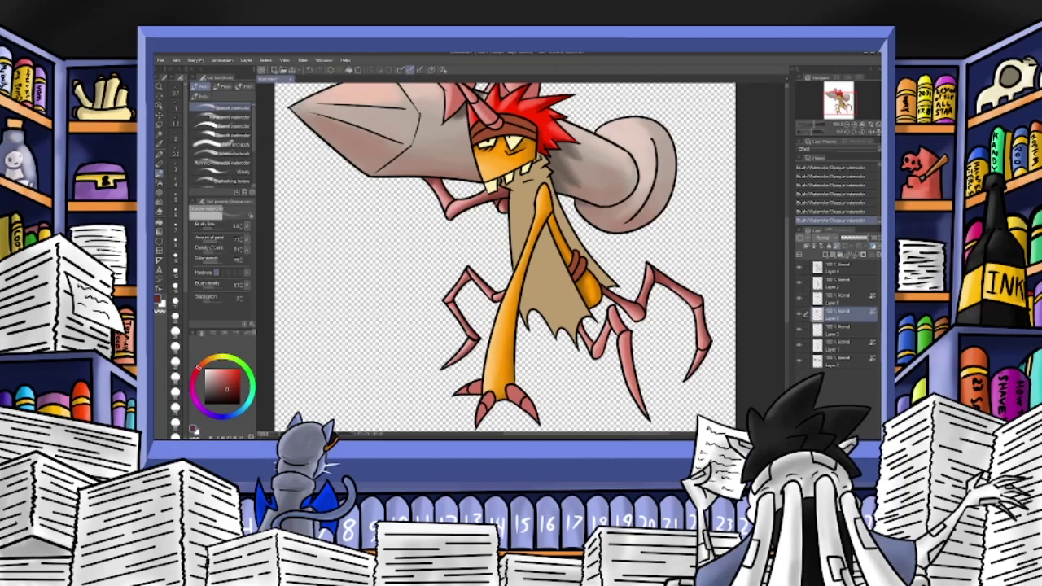
# Shade the larger rounded pink shape above the nail with a resized dark red watercolor brush, undoing a stroke.
pyautogui.moveTo(839, 106); pyautogui.dragTo(839, 98)
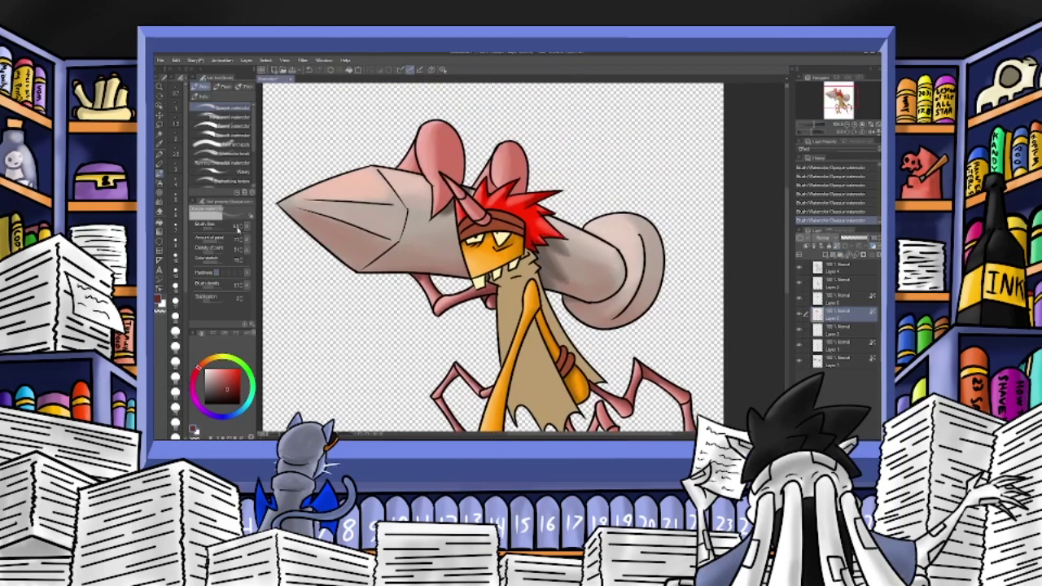
pyautogui.click(213, 229)
pyautogui.moveTo(450, 131)
pyautogui.mouseDown()
pyautogui.moveTo(443, 139)
pyautogui.moveTo(461, 167)
pyautogui.moveTo(453, 200)
pyautogui.moveTo(453, 144)
pyautogui.mouseUp()
pyautogui.click(311, 70)
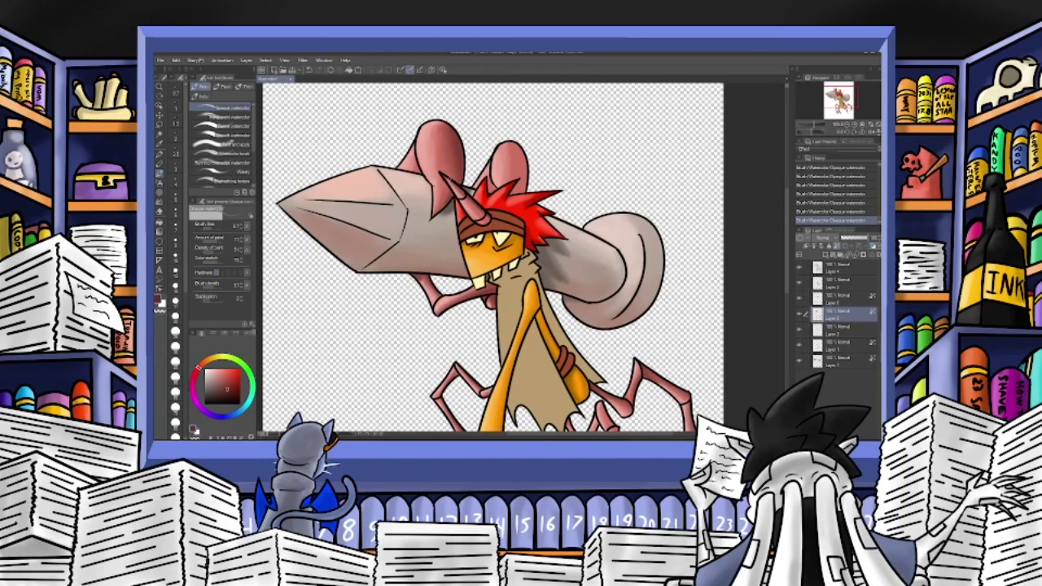
# Sample the pink, pick a darker shade and darken the edges of the smaller rounded shape behind the hair.
pyautogui.click(242, 225)
pyautogui.click(242, 225)
pyautogui.keyDown('alt'); pyautogui.click(522, 160); pyautogui.keyUp('alt')
pyautogui.press(']')
pyautogui.press(']')
pyautogui.click(224, 392)
pyautogui.moveTo(518, 151); pyautogui.dragTo(519, 188)
pyautogui.moveTo(518, 150)
pyautogui.mouseDown()
pyautogui.moveTo(521, 202)
pyautogui.moveTo(522, 192)
pyautogui.moveTo(491, 187)
pyautogui.mouseUp()
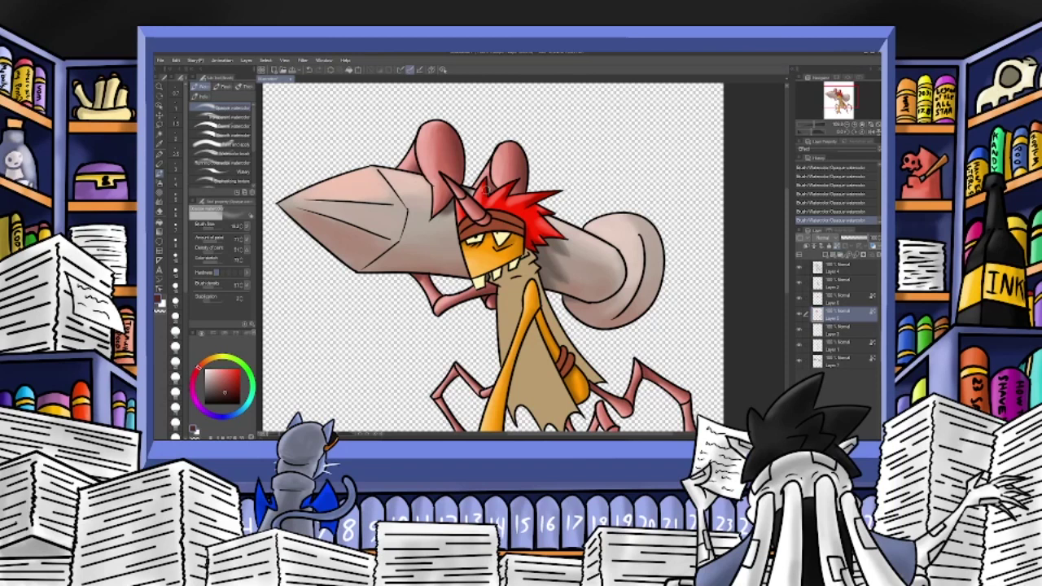
# On the nail's layer, pick a dark reddish brown and shade the nail's underside from the tip to its head.
pyautogui.click(834, 360)
pyautogui.keyDown('alt'); pyautogui.click(489, 282); pyautogui.keyUp('alt')
pyautogui.click(216, 388)
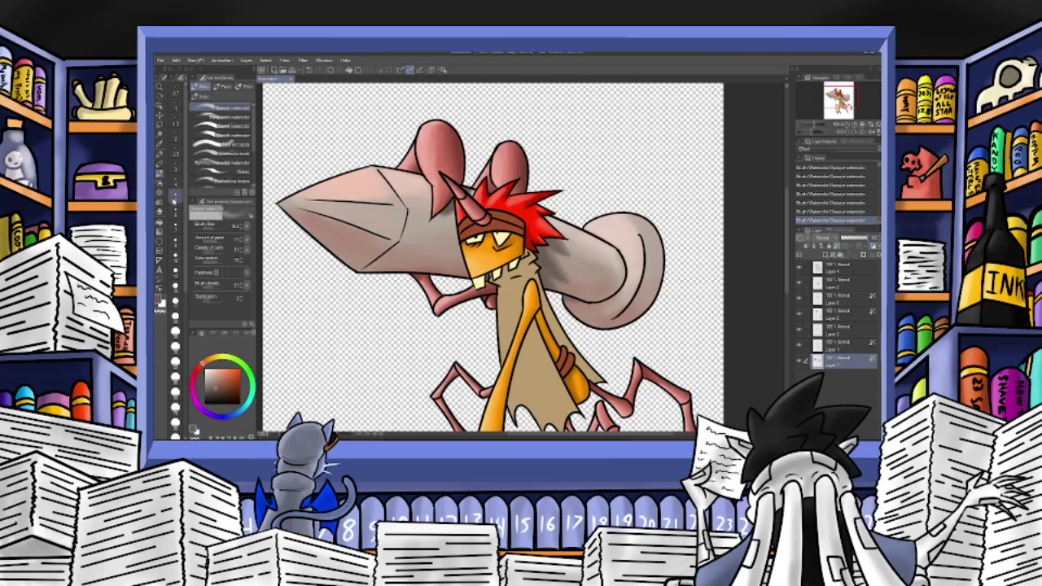
pyautogui.click(199, 366)
pyautogui.moveTo(336, 239)
pyautogui.mouseDown()
pyautogui.moveTo(388, 267)
pyautogui.moveTo(372, 263)
pyautogui.moveTo(559, 271)
pyautogui.moveTo(597, 293)
pyautogui.moveTo(574, 275)
pyautogui.moveTo(590, 279)
pyautogui.moveTo(646, 322)
pyautogui.moveTo(636, 334)
pyautogui.moveTo(600, 333)
pyautogui.moveTo(638, 331)
pyautogui.moveTo(627, 337)
pyautogui.moveTo(612, 314)
pyautogui.moveTo(603, 318)
pyautogui.mouseUp()
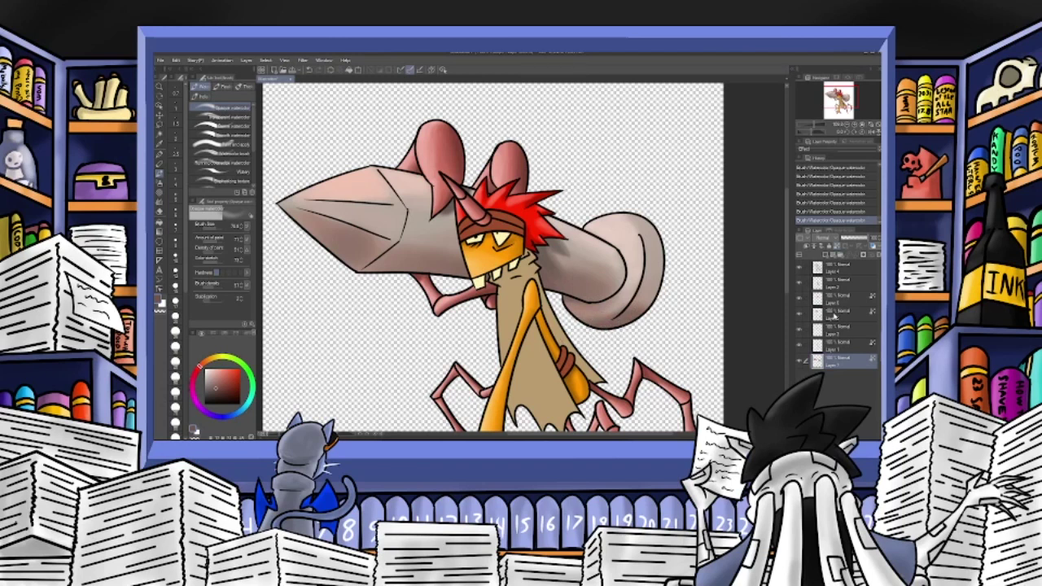
# On the pink limbs' layer, reduce the watercolor brush size, pick a pale pink and highlight the front foot's claws.
pyautogui.moveTo(839, 95); pyautogui.dragTo(836, 104)
pyautogui.click(829, 314)
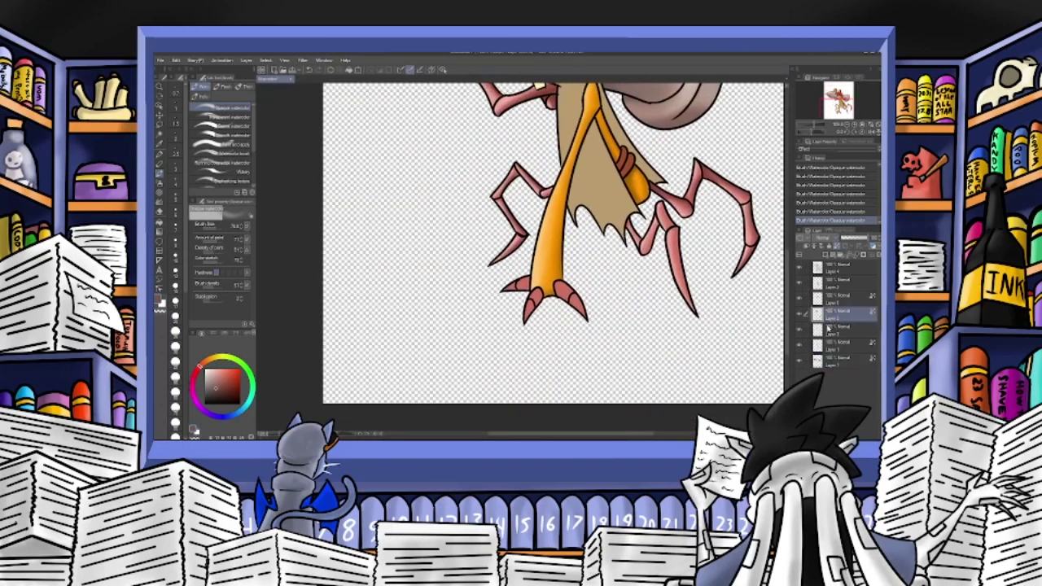
pyautogui.click(800, 315)
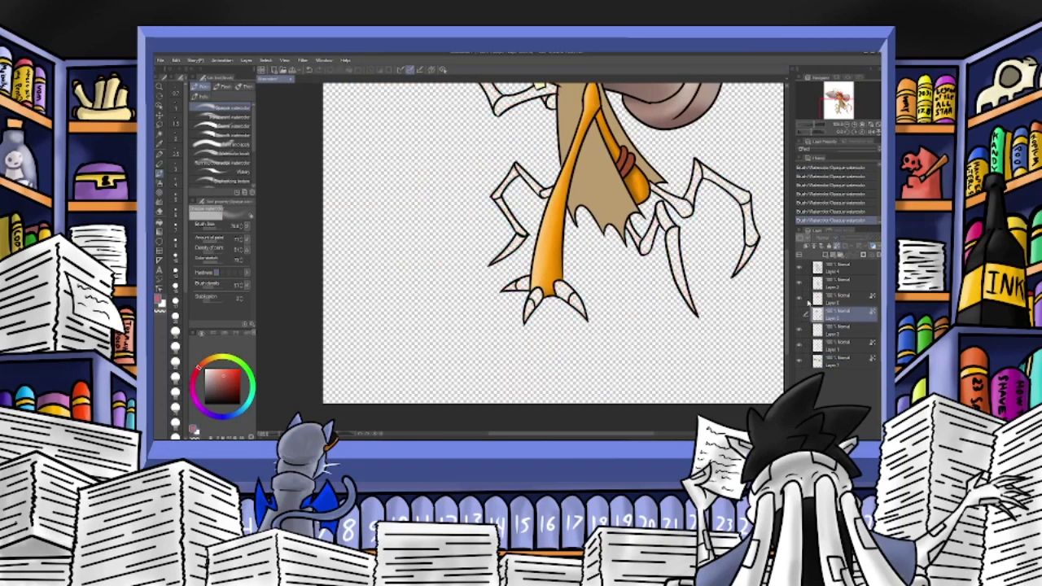
pyautogui.click(212, 229)
pyautogui.click(242, 228)
pyautogui.click(242, 228)
pyautogui.click(242, 225)
pyautogui.click(801, 317)
pyautogui.click(213, 370)
pyautogui.moveTo(525, 281)
pyautogui.mouseDown()
pyautogui.moveTo(506, 289)
pyautogui.moveTo(526, 317)
pyautogui.moveTo(565, 298)
pyautogui.moveTo(583, 314)
pyautogui.moveTo(560, 284)
pyautogui.mouseUp()
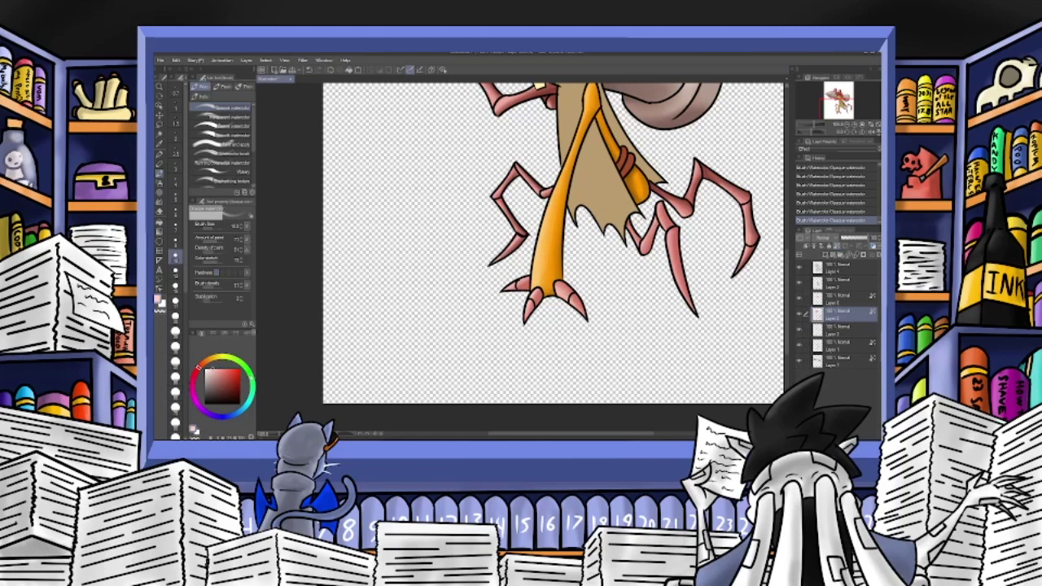
# Pick a dark red and shade the front foot's claws, undoing and redoing the latest strokes.
pyautogui.click(231, 389)
pyautogui.click(226, 392)
pyautogui.moveTo(531, 282); pyautogui.dragTo(527, 290)
pyautogui.click(308, 72)
pyautogui.click(308, 72)
pyautogui.click(307, 73)
pyautogui.click(308, 72)
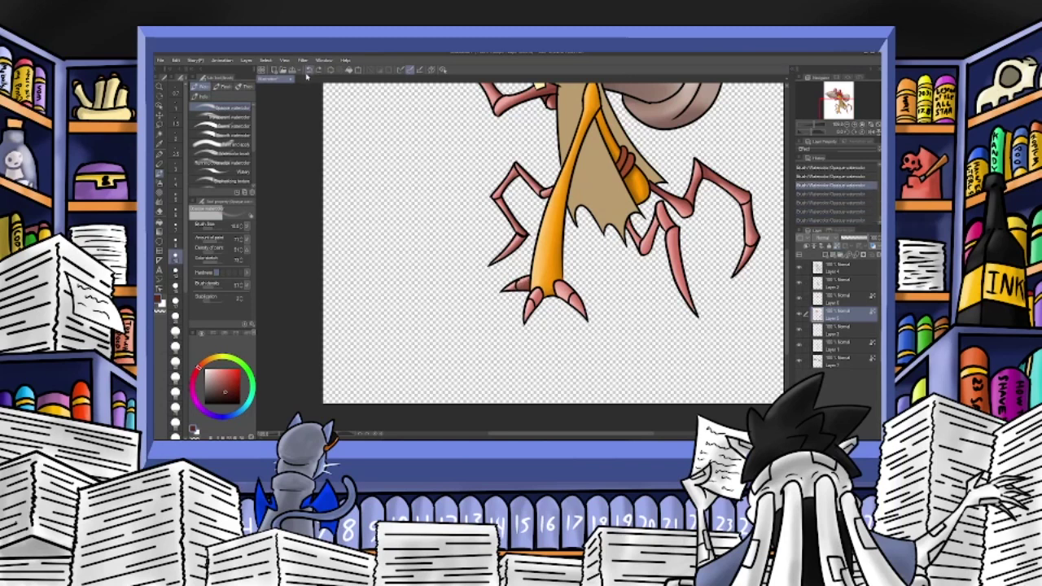
pyautogui.press('.')
pyautogui.press('.')
pyautogui.press('.')
pyautogui.press('.')
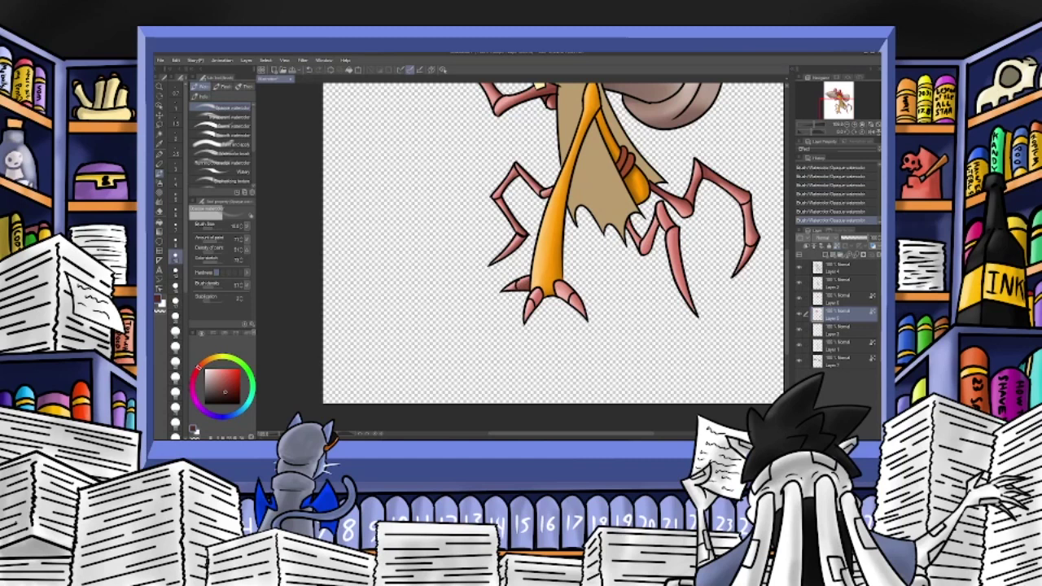
# Undo the recent claw strokes and paint dark red shading on the foot's claws and the rear leg's pointed tip.
pyautogui.press(',')
pyautogui.press(',')
pyautogui.press(',')
pyautogui.press(',')
pyautogui.press(',')
pyautogui.press(',')
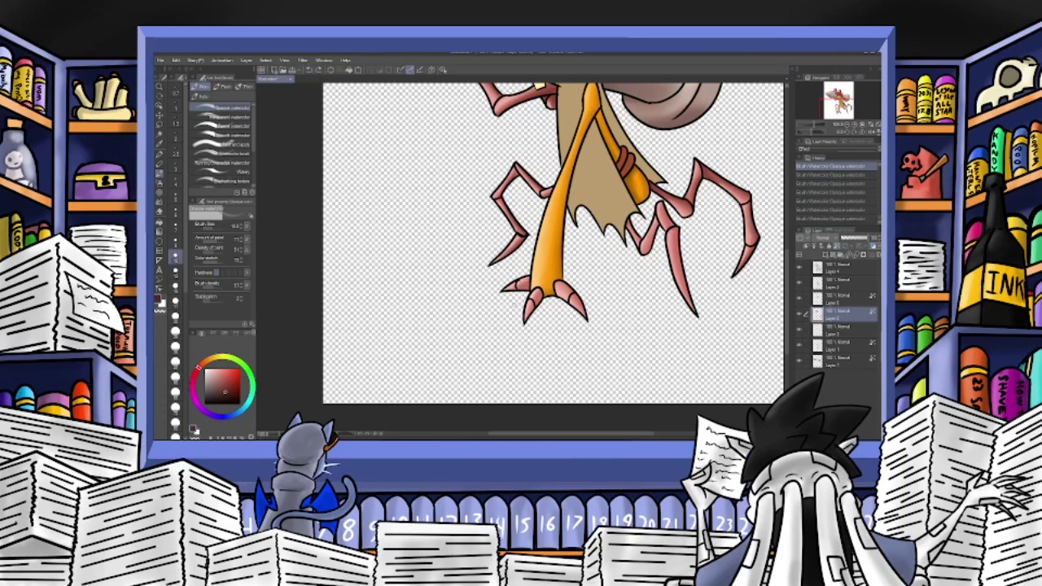
pyautogui.moveTo(519, 287); pyautogui.dragTo(506, 291)
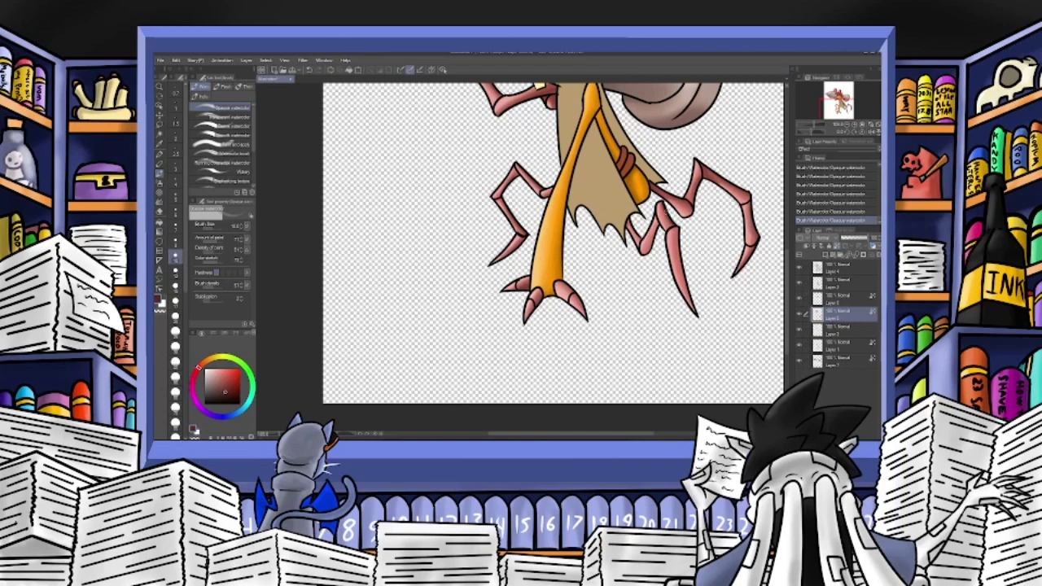
pyautogui.moveTo(679, 230); pyautogui.dragTo(696, 314)
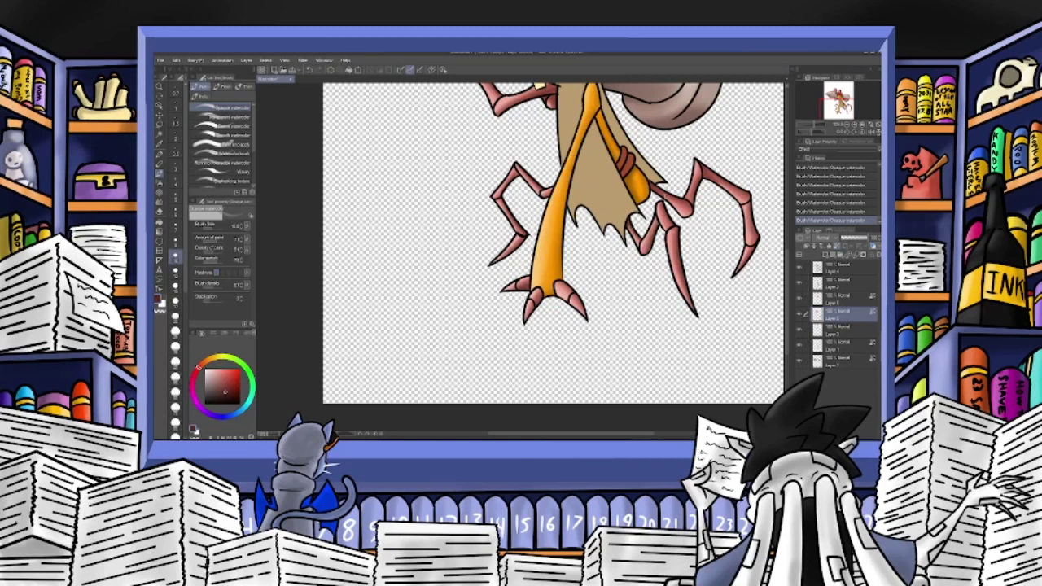
# On the brown bands' layer, lock transparent pixels, sample the brown and shade the wrist bands with a darker brown.
pyautogui.click(813, 126)
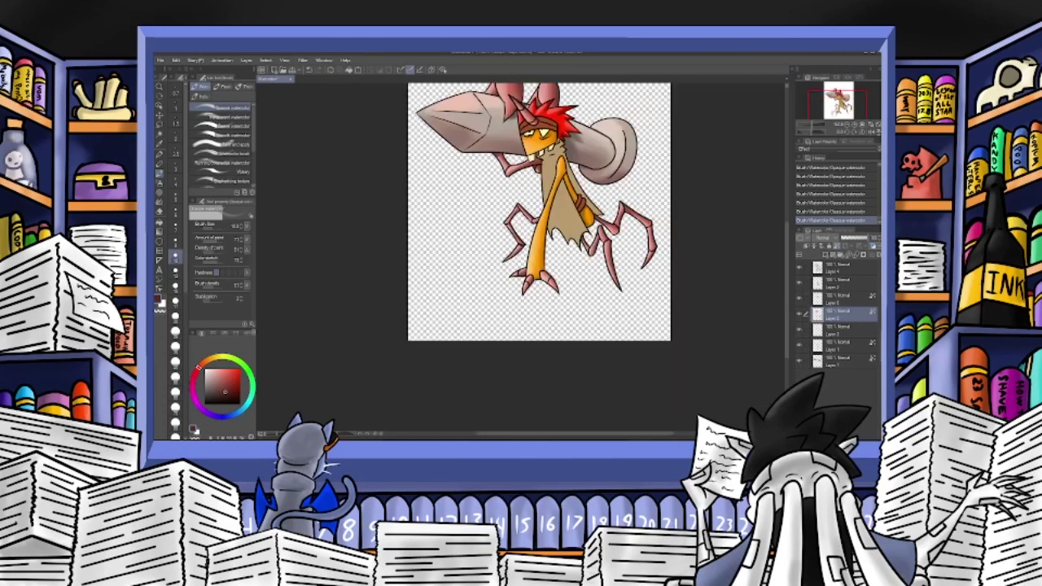
pyautogui.moveTo(832, 113); pyautogui.dragTo(835, 105)
pyautogui.click(812, 127)
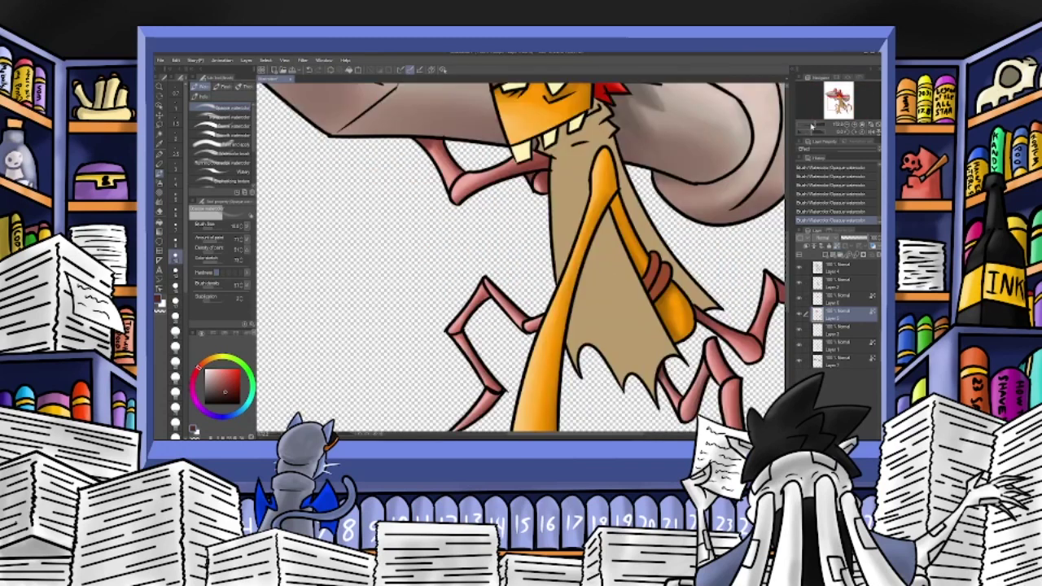
pyautogui.click(835, 332)
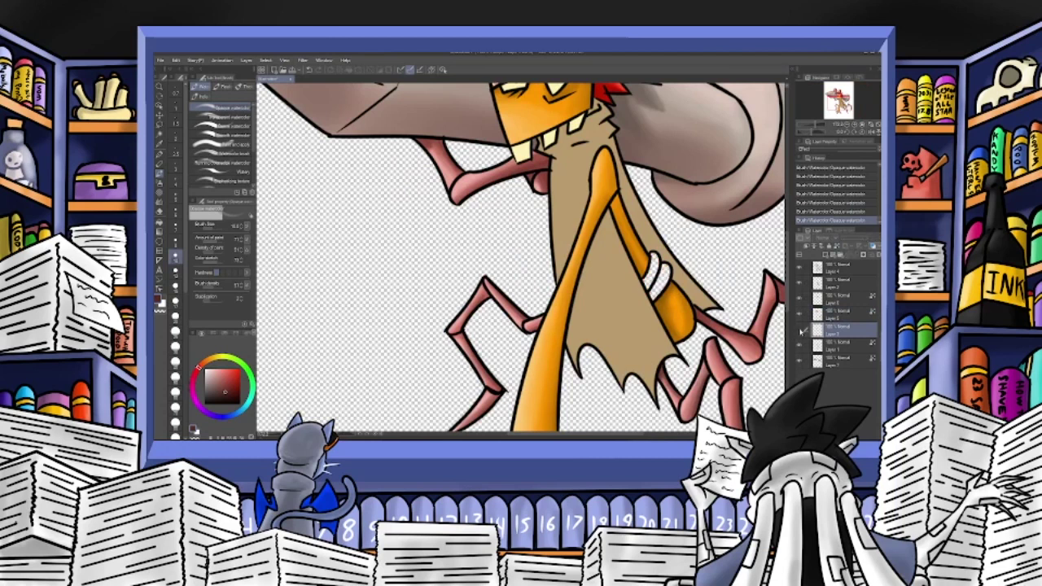
pyautogui.click(836, 247)
pyautogui.keyDown('alt'); pyautogui.click(666, 279); pyautogui.keyUp('alt')
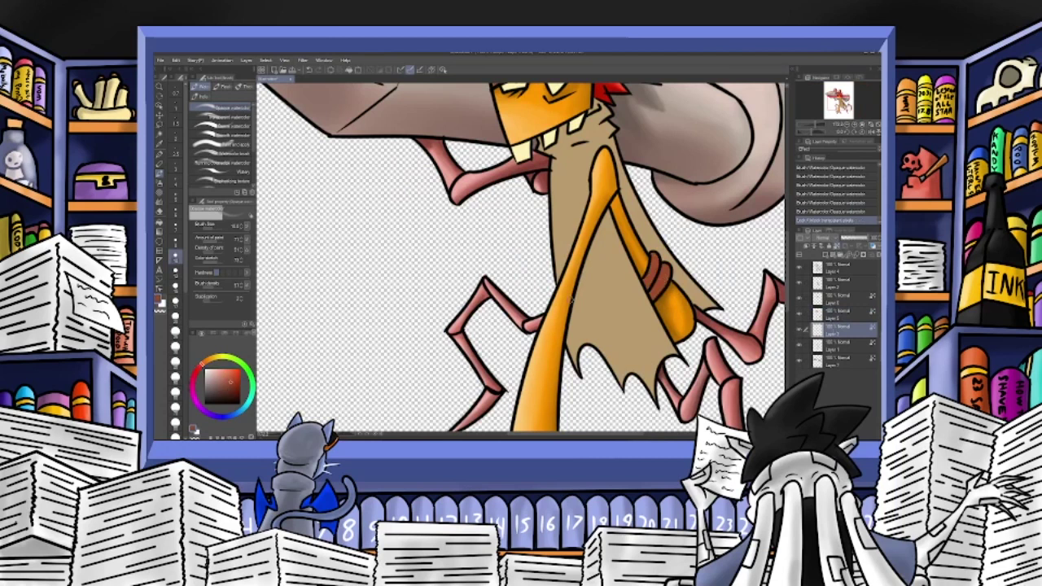
pyautogui.keyDown('alt'); pyautogui.click(652, 260); pyautogui.keyUp('alt')
pyautogui.moveTo(647, 281)
pyautogui.mouseDown()
pyautogui.moveTo(655, 269)
pyautogui.moveTo(651, 304)
pyautogui.mouseUp()
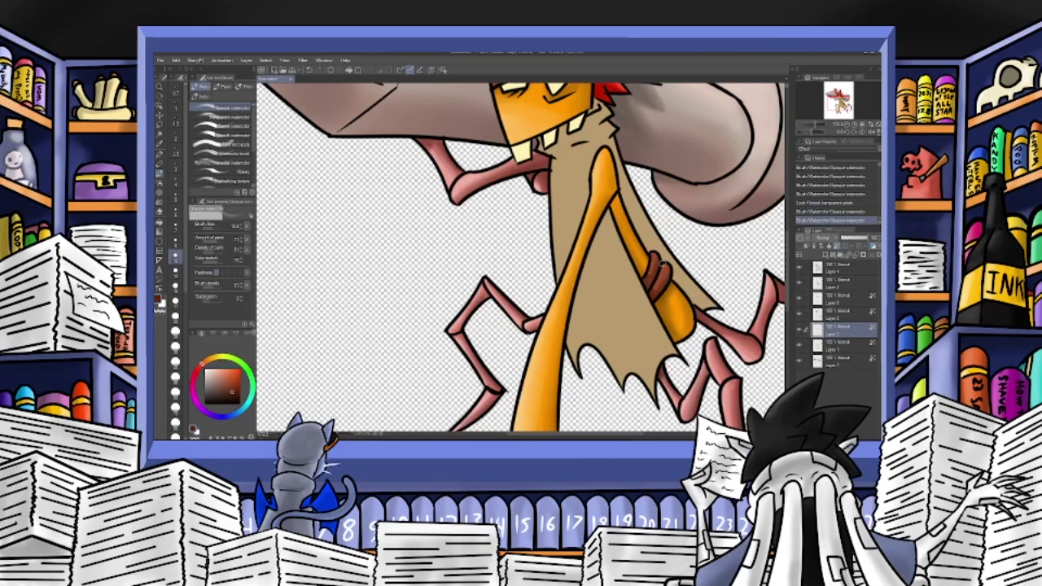
pyautogui.moveTo(662, 263); pyautogui.dragTo(657, 275)
# Pick a lighter brown and highlight the wrist bands with a smaller brush, undoing the first strokes.
pyautogui.click(224, 368)
pyautogui.moveTo(650, 257); pyautogui.dragTo(659, 285)
pyautogui.click(313, 71)
pyautogui.click(313, 72)
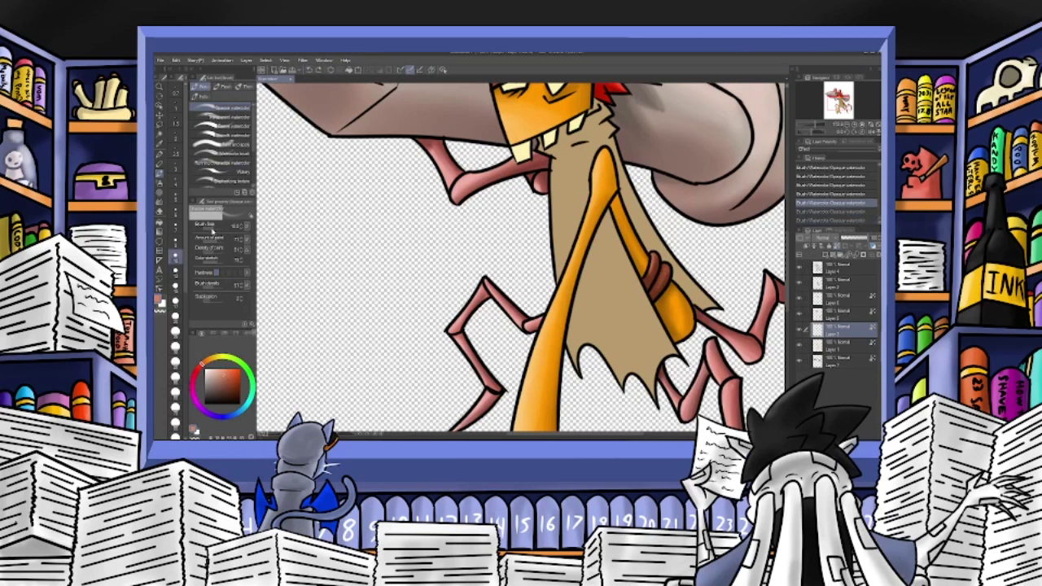
pyautogui.moveTo(663, 273); pyautogui.dragTo(660, 284)
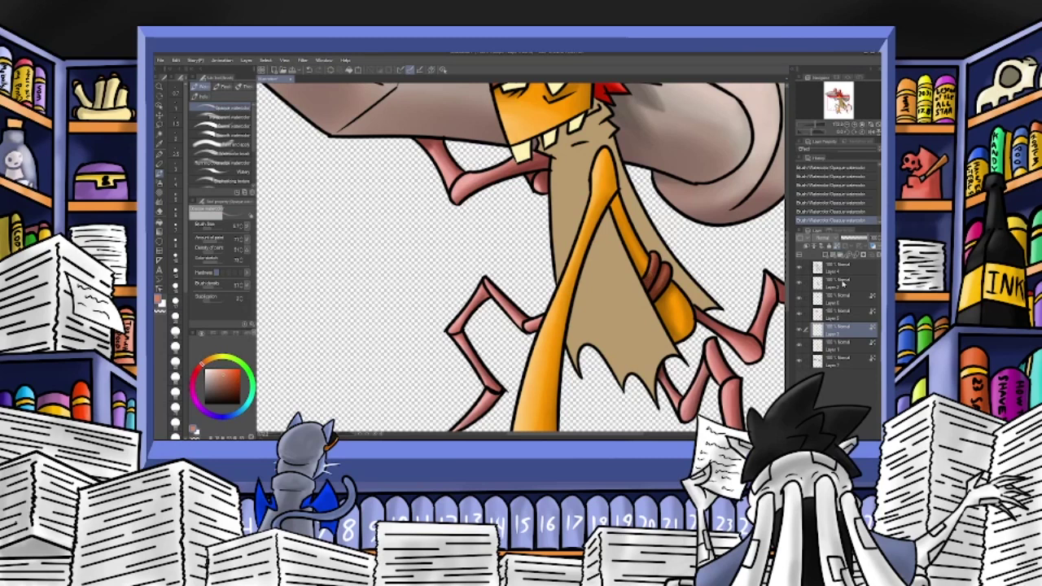
# Pick a dark orange-brown and shade the rear arm below the shoulder on the skin's layer, undoing a stroke made on another layer.
pyautogui.click(838, 286)
pyautogui.click(210, 358)
pyautogui.click(241, 391)
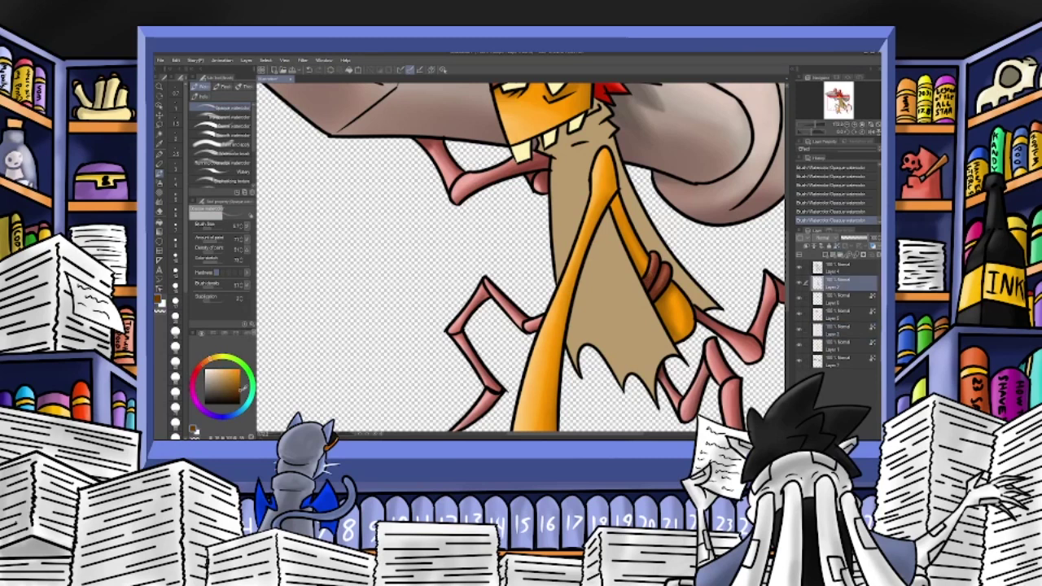
pyautogui.moveTo(613, 207)
pyautogui.mouseDown()
pyautogui.moveTo(618, 195)
pyautogui.moveTo(616, 205)
pyautogui.mouseUp()
pyautogui.click(309, 70)
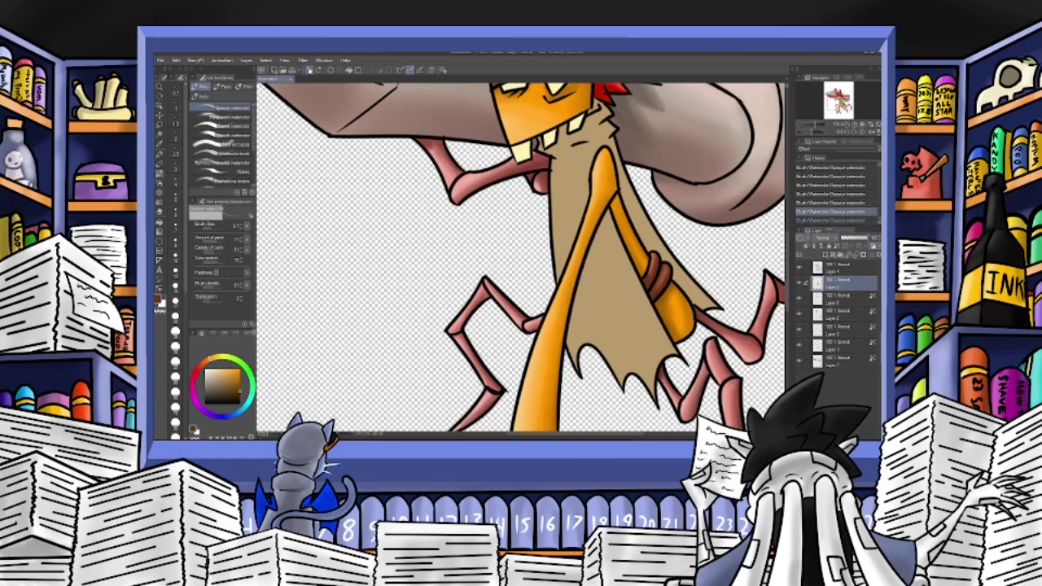
pyautogui.click(845, 344)
pyautogui.click(801, 348)
pyautogui.click(801, 348)
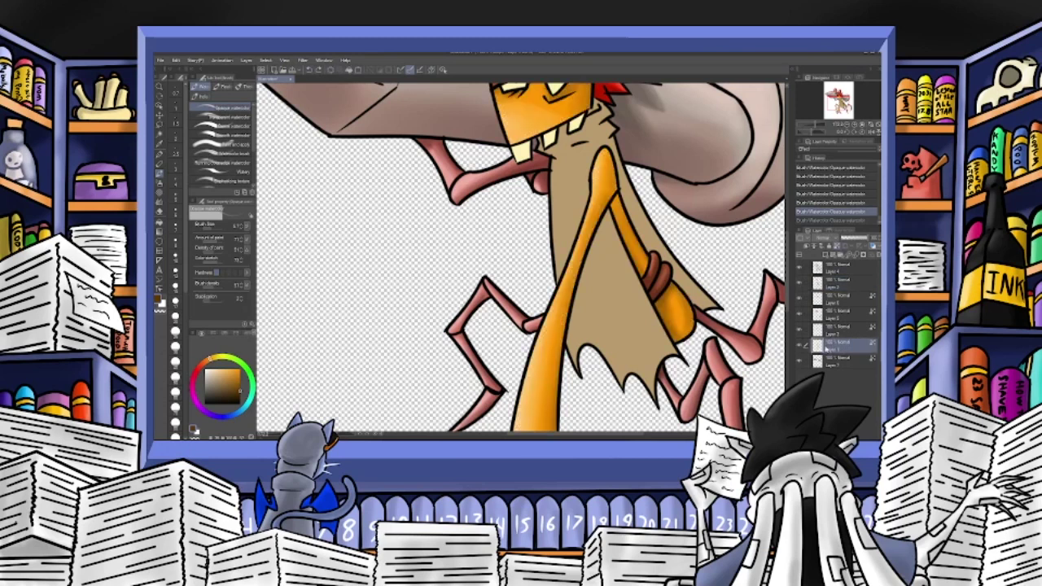
pyautogui.moveTo(609, 205); pyautogui.dragTo(618, 193)
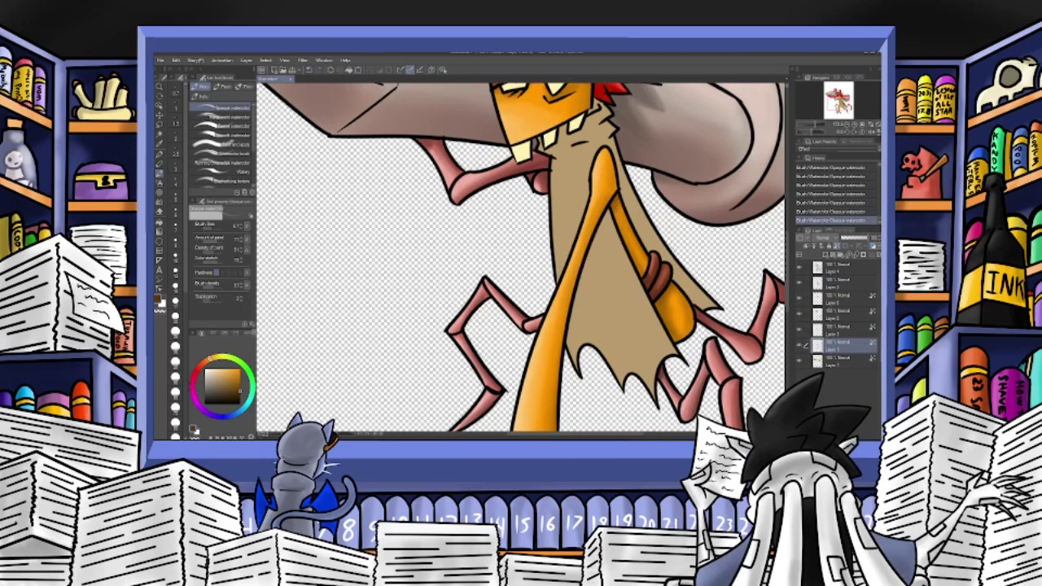
pyautogui.moveTo(617, 209)
pyautogui.mouseDown()
pyautogui.moveTo(631, 255)
pyautogui.moveTo(612, 208)
pyautogui.mouseUp()
# On the brown bands' layer, sample the headband's brown, pick a darker shade and shade the headband.
pyautogui.click(851, 300)
pyautogui.click(839, 319)
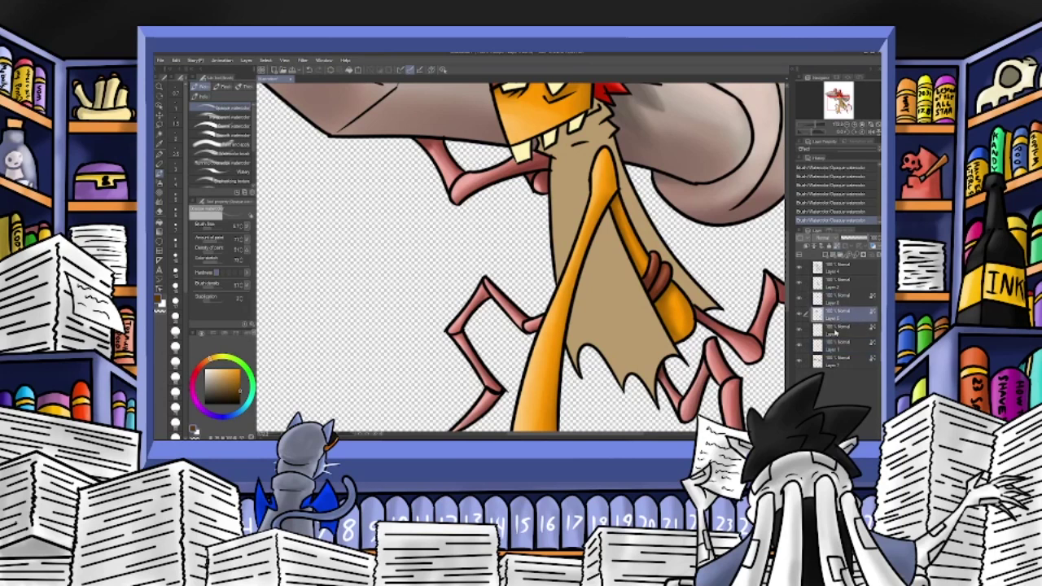
pyautogui.click(835, 332)
pyautogui.moveTo(838, 92); pyautogui.dragTo(839, 96)
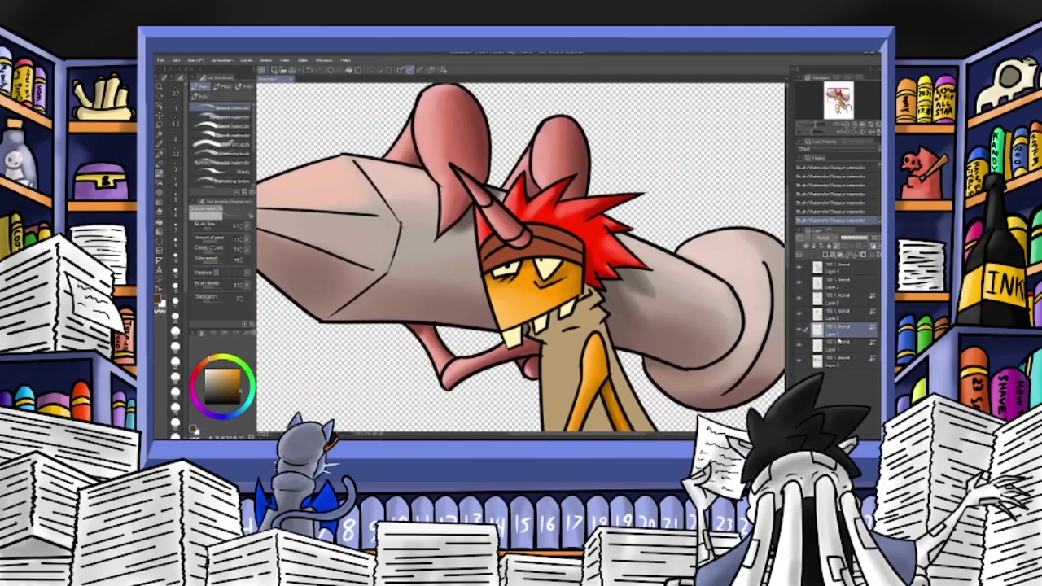
pyautogui.keyDown('alt'); pyautogui.click(545, 244); pyautogui.keyUp('alt')
pyautogui.click(232, 393)
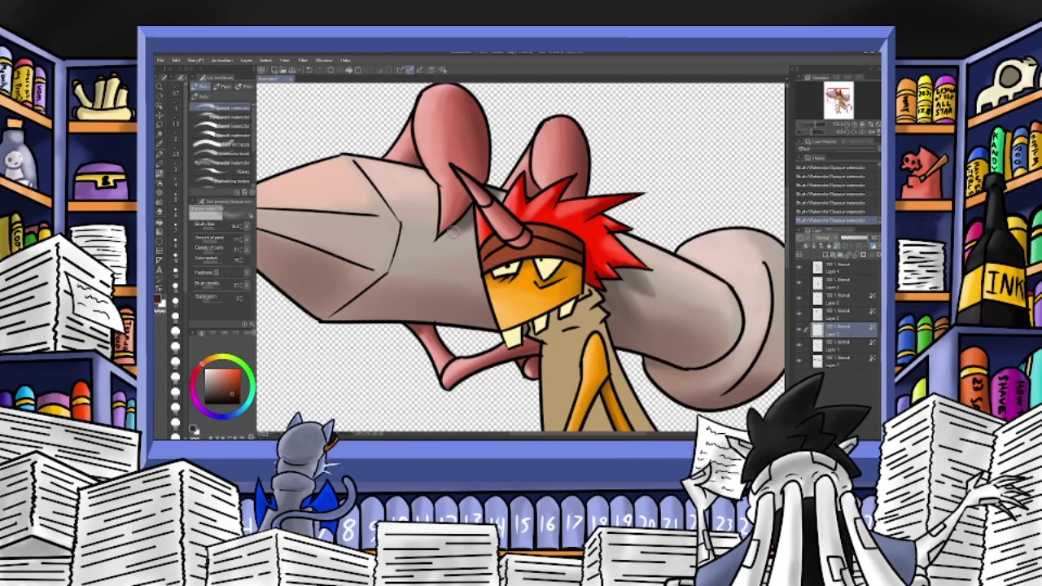
# Touch up the headband beside the horn with sampled brown, undoing a stroke, and deepen its shading with a darker brown.
pyautogui.keyDown('alt'); pyautogui.click(425, 227); pyautogui.keyUp('alt')
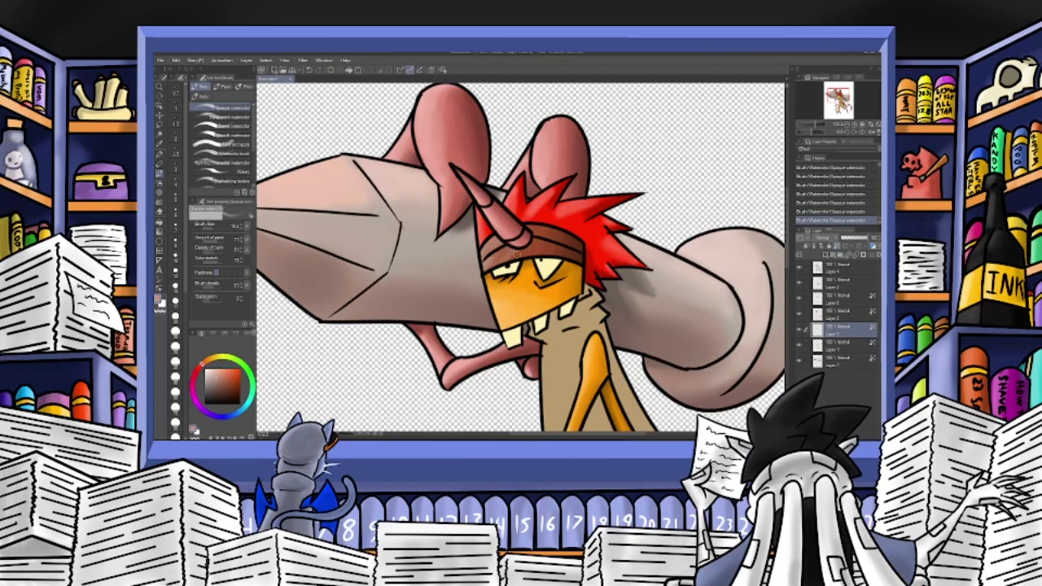
pyautogui.keyDown('alt'); pyautogui.click(528, 250); pyautogui.keyUp('alt')
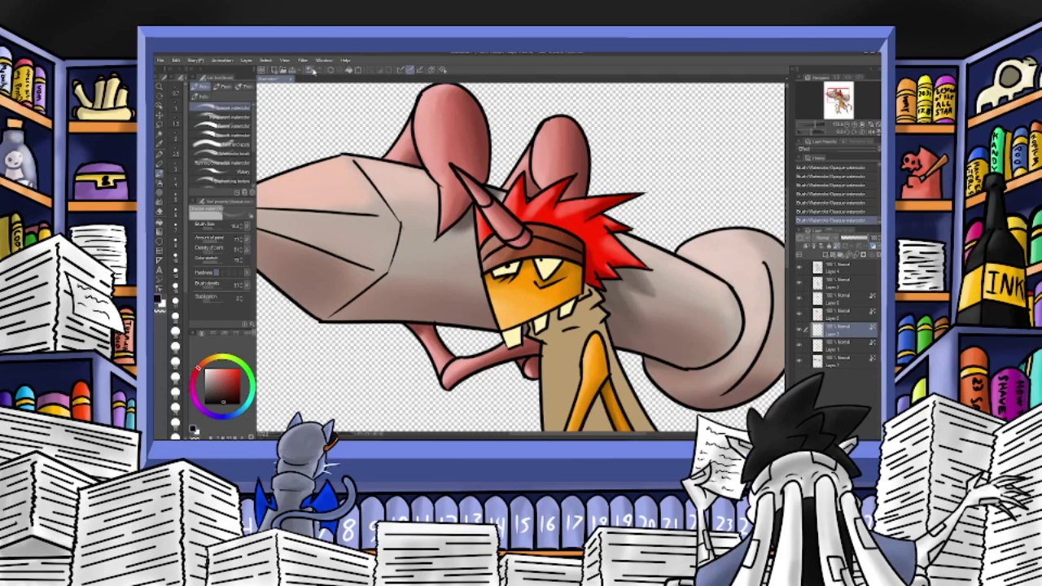
pyautogui.click(309, 70)
pyautogui.keyDown('alt'); pyautogui.click(529, 246); pyautogui.keyUp('alt')
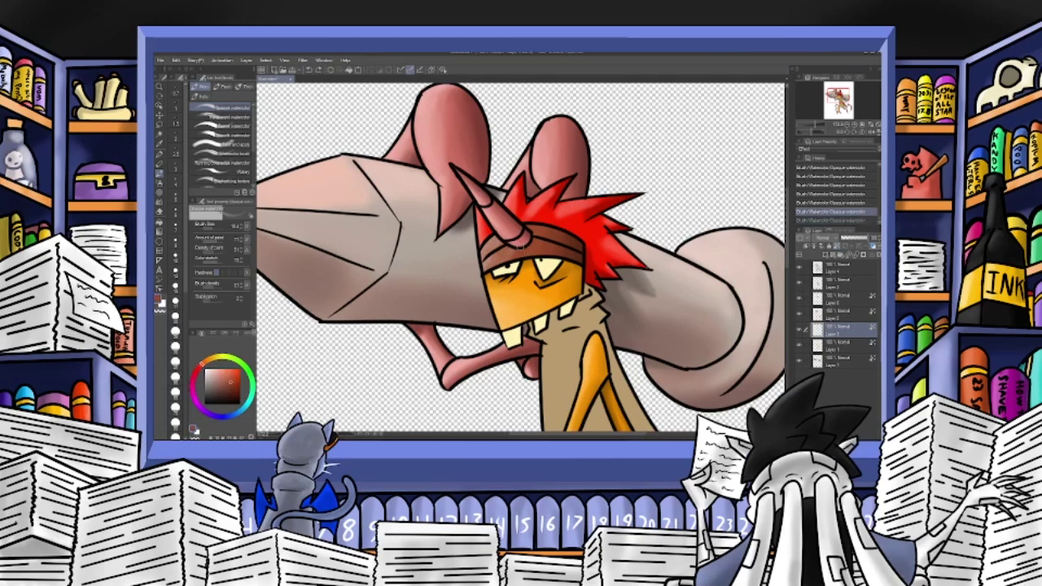
pyautogui.moveTo(531, 242); pyautogui.dragTo(533, 236)
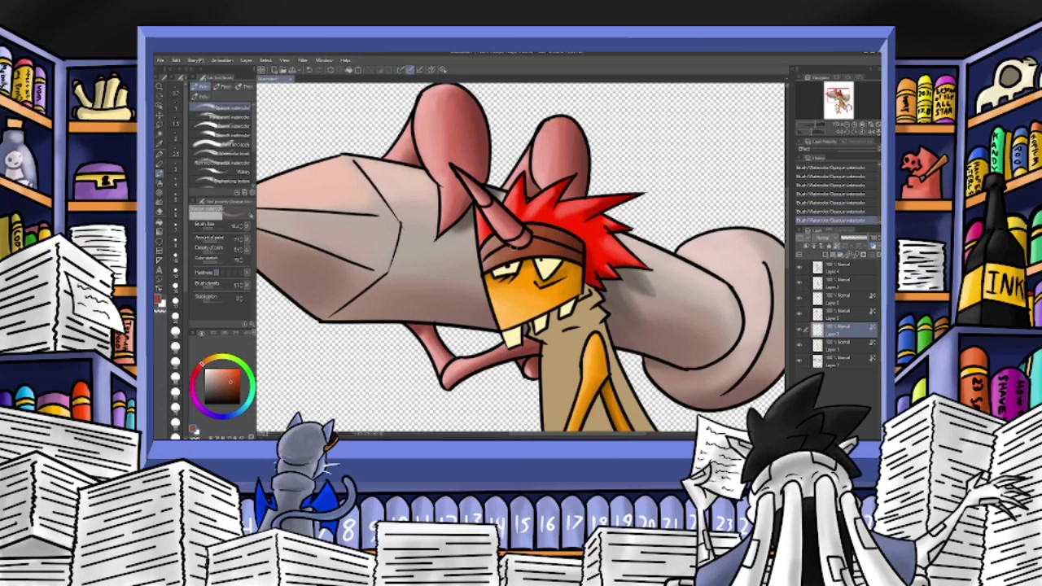
pyautogui.click(232, 392)
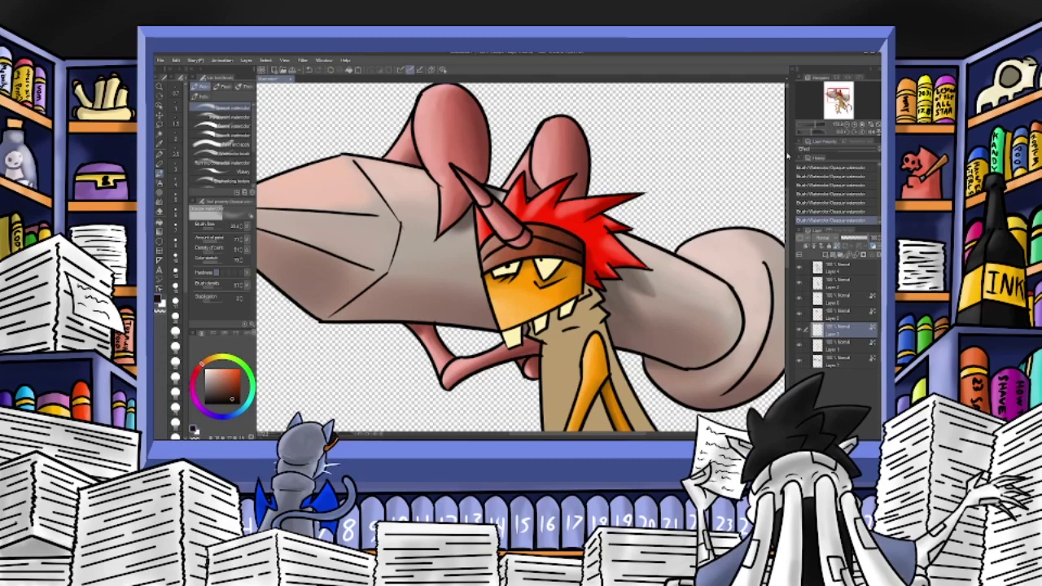
# On the nail's layer, paint the small gap between the teeth with the pen in the nail's color.
pyautogui.click(836, 364)
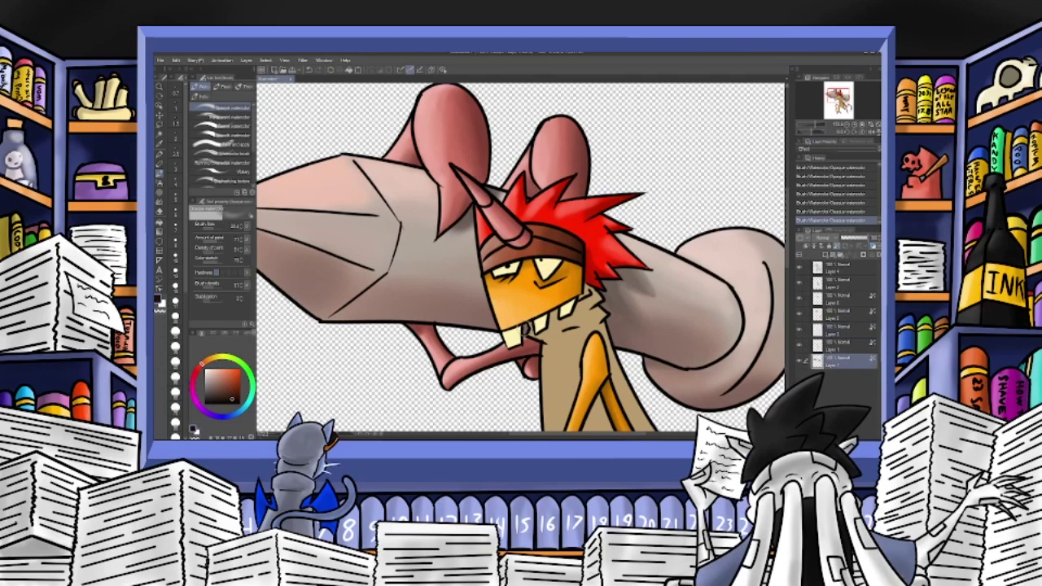
pyautogui.click(161, 153)
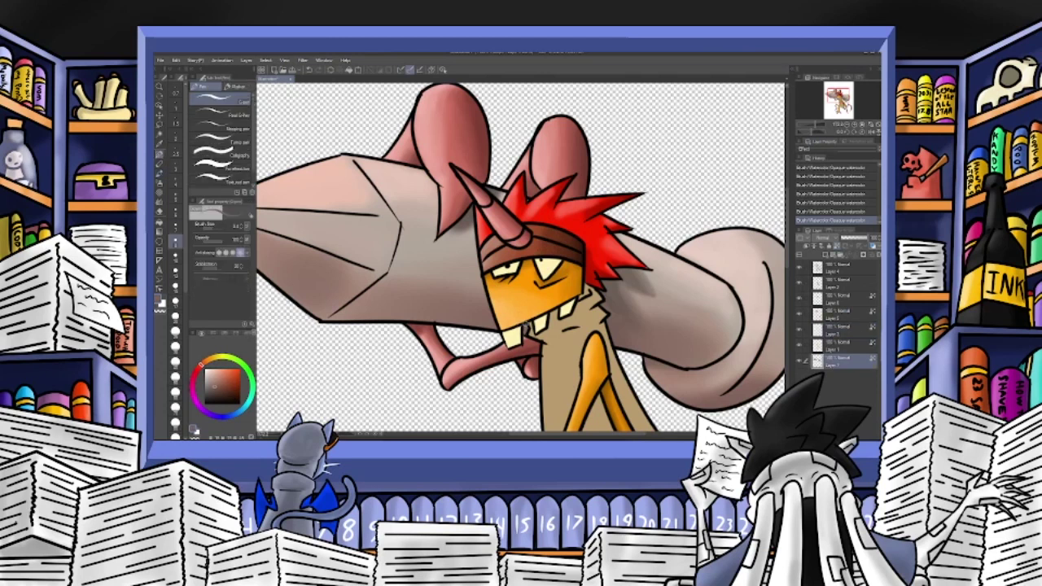
pyautogui.moveTo(524, 335); pyautogui.dragTo(525, 328)
# Find the teeth's layer by toggling layer visibility and erase the stray paint between the teeth.
pyautogui.click(830, 334)
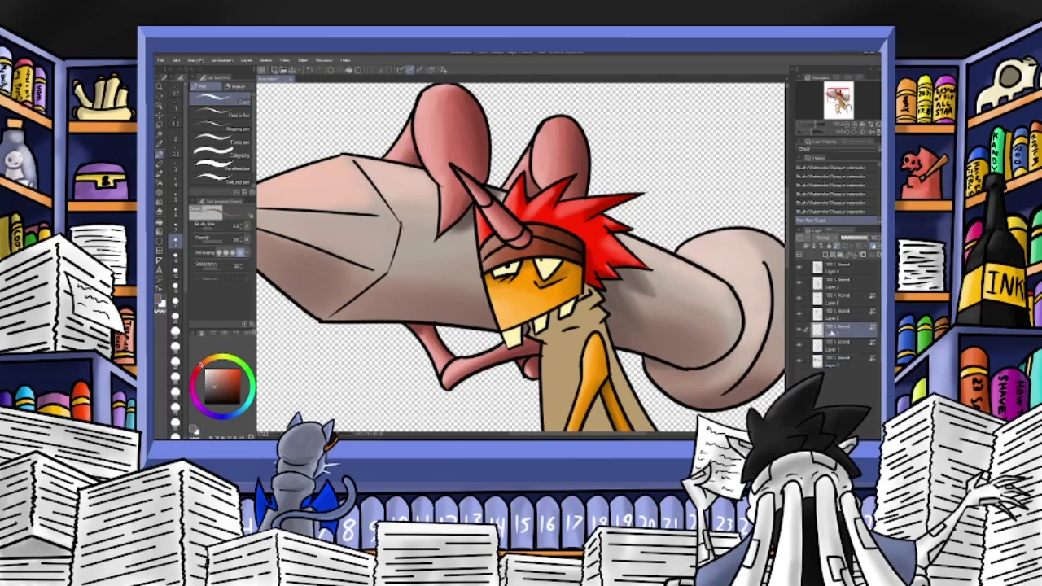
pyautogui.click(800, 332)
pyautogui.click(800, 332)
pyautogui.click(800, 318)
pyautogui.click(800, 318)
pyautogui.click(800, 300)
pyautogui.click(800, 301)
pyautogui.click(806, 298)
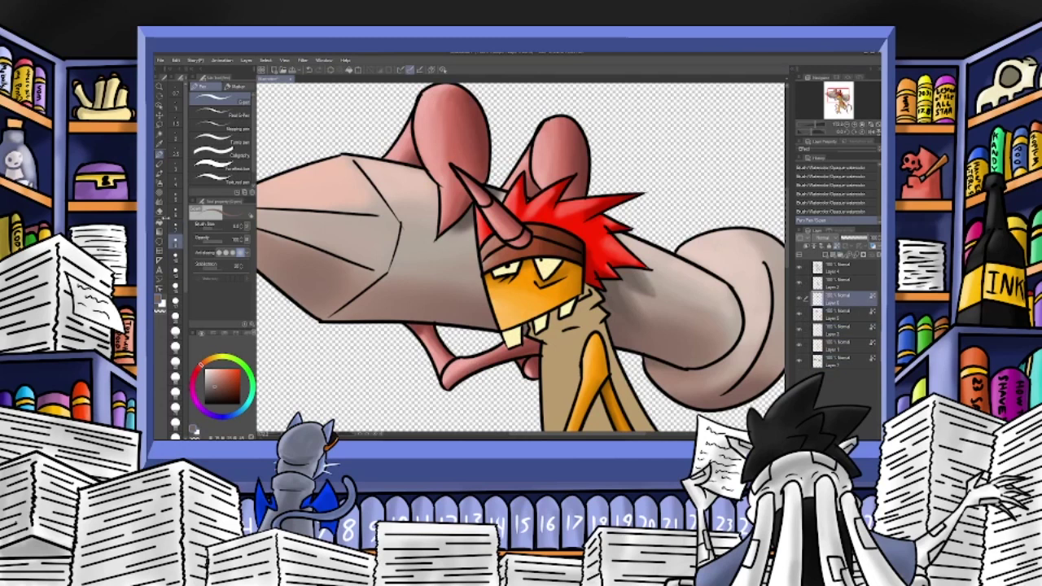
pyautogui.click(160, 211)
pyautogui.moveTo(527, 329); pyautogui.dragTo(528, 324)
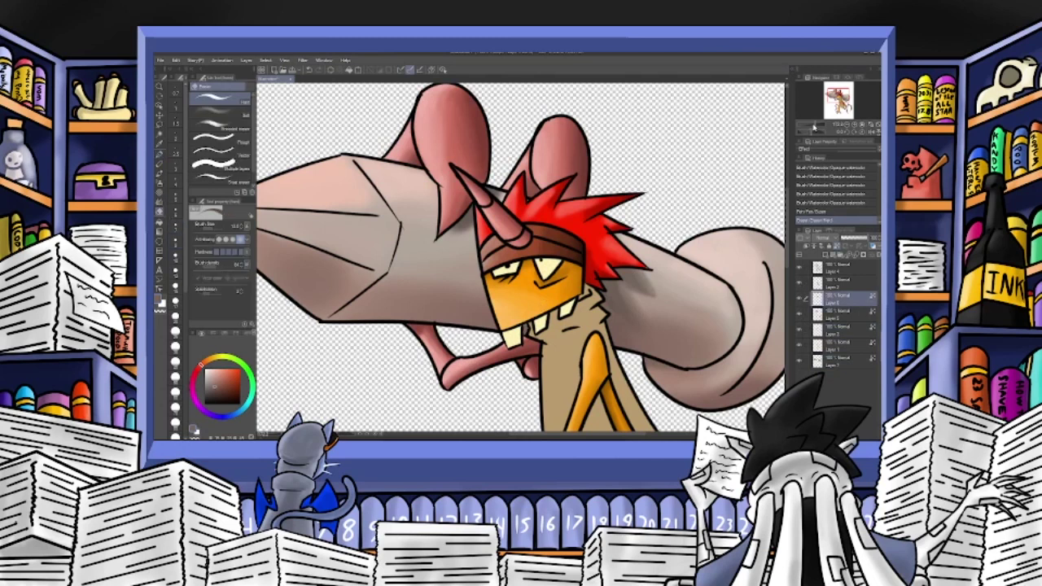
# On the teeth's layer, sample the pale yellow and shade the upper parts of the eyes with the opaque watercolor brush.
pyautogui.click(815, 125)
pyautogui.click(801, 300)
pyautogui.click(801, 300)
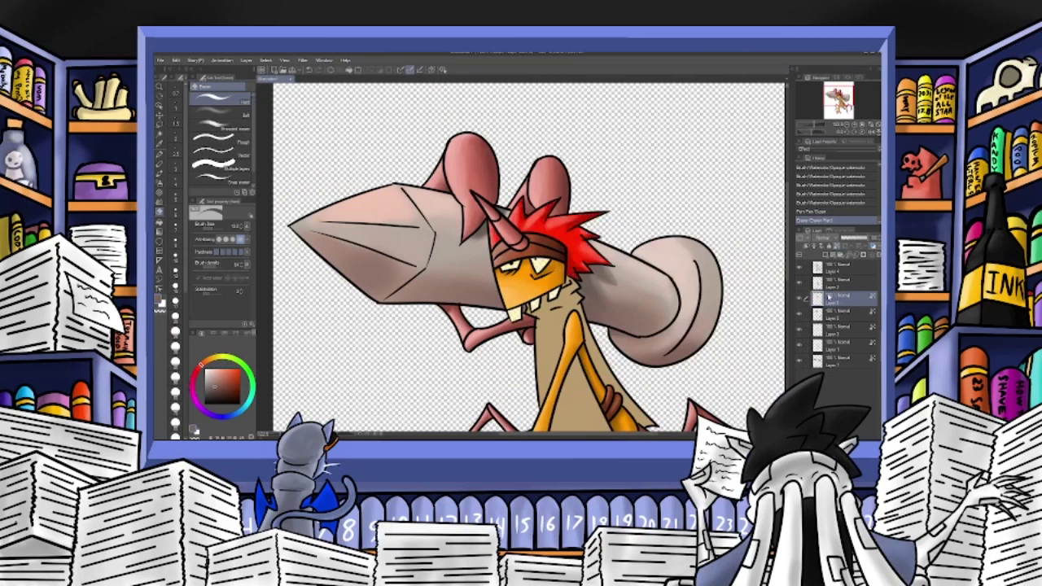
pyautogui.keyDown('alt'); pyautogui.click(541, 266); pyautogui.keyUp('alt')
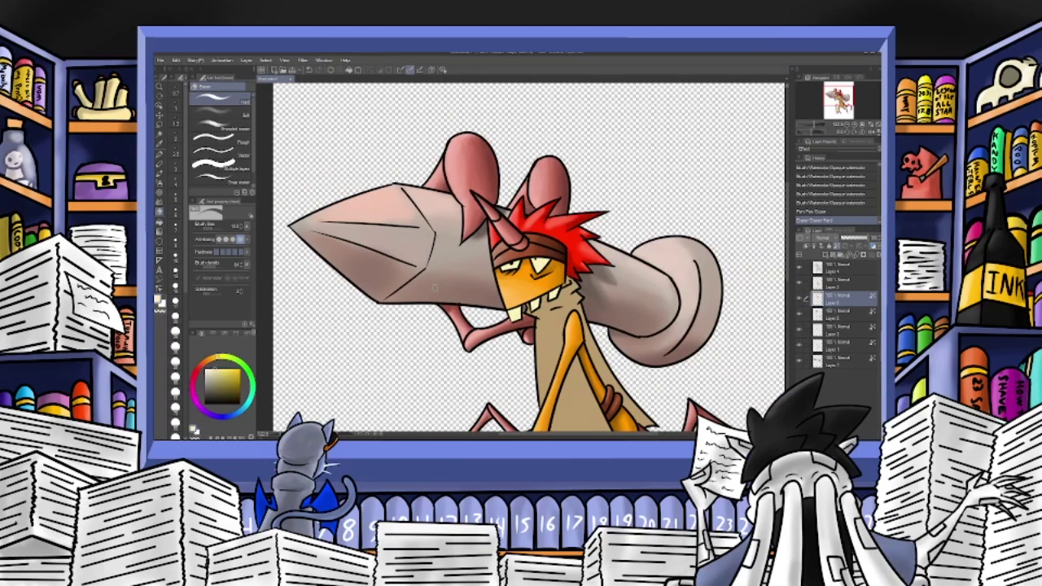
pyautogui.keyDown('alt'); pyautogui.click(543, 263); pyautogui.keyUp('alt')
pyautogui.moveTo(538, 263); pyautogui.dragTo(547, 262)
pyautogui.click(309, 70)
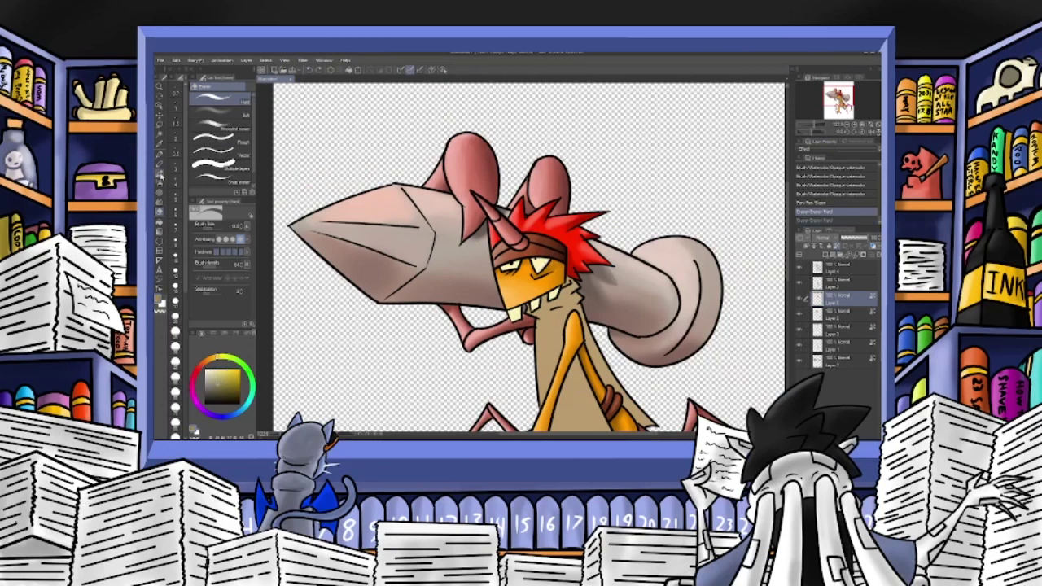
pyautogui.click(160, 173)
pyautogui.moveTo(551, 259)
pyautogui.mouseDown()
pyautogui.moveTo(540, 275)
pyautogui.moveTo(542, 256)
pyautogui.moveTo(521, 259)
pyautogui.mouseUp()
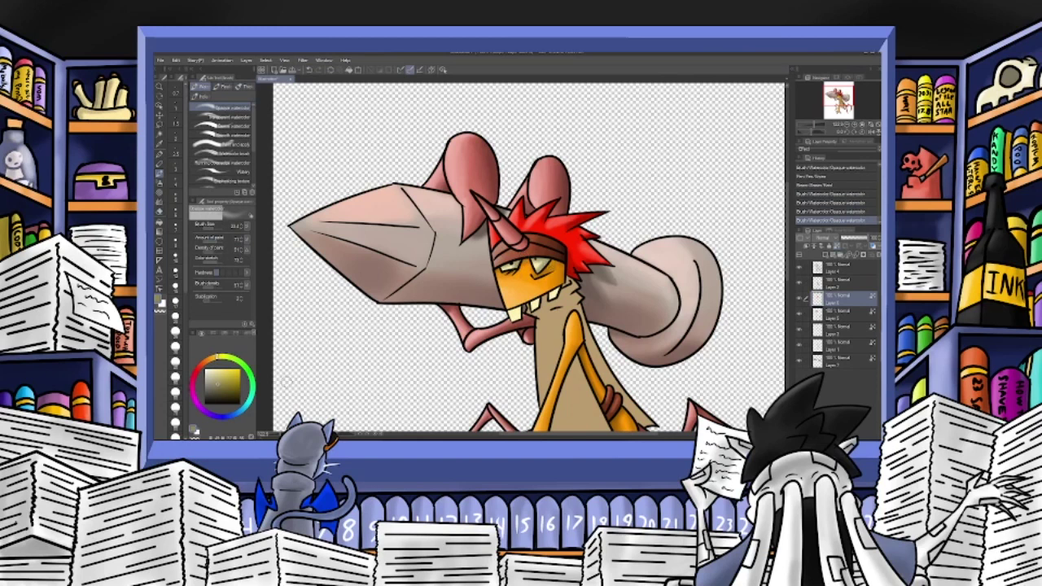
pyautogui.keyDown('alt'); pyautogui.click(538, 260); pyautogui.keyUp('alt')
pyautogui.moveTo(506, 266); pyautogui.dragTo(513, 266)
pyautogui.moveTo(506, 267); pyautogui.dragTo(538, 269)
# Lock the cloth layer's transparent pixels, sample its tan, pick a darker brown and shade the collar around the creature's neck.
pyautogui.click(840, 284)
pyautogui.click(837, 246)
pyautogui.keyDown('alt'); pyautogui.click(546, 333); pyautogui.keyUp('alt')
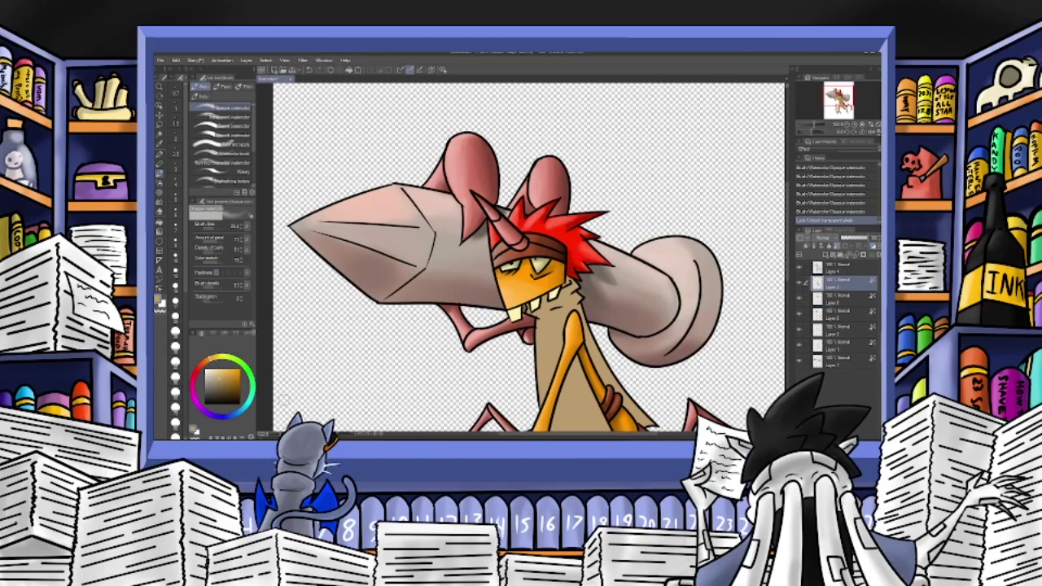
pyautogui.click(220, 390)
pyautogui.moveTo(568, 282); pyautogui.dragTo(576, 290)
pyautogui.moveTo(579, 289)
pyautogui.mouseDown()
pyautogui.moveTo(568, 307)
pyautogui.moveTo(545, 297)
pyautogui.mouseUp()
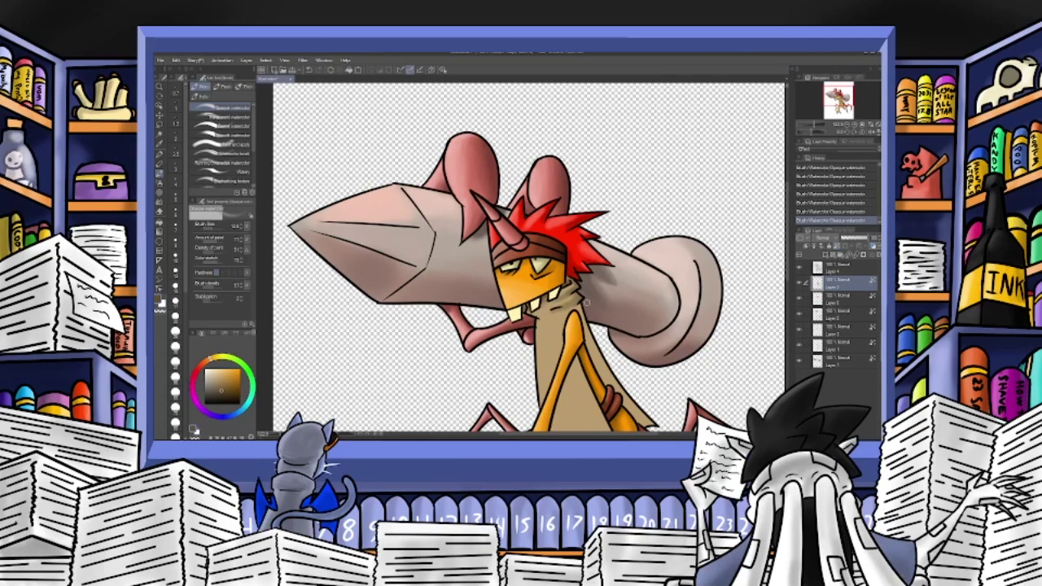
# Shade the back fold and ragged lower part of the cloth with darker brown watercolor strokes.
pyautogui.moveTo(836, 100); pyautogui.dragTo(840, 104)
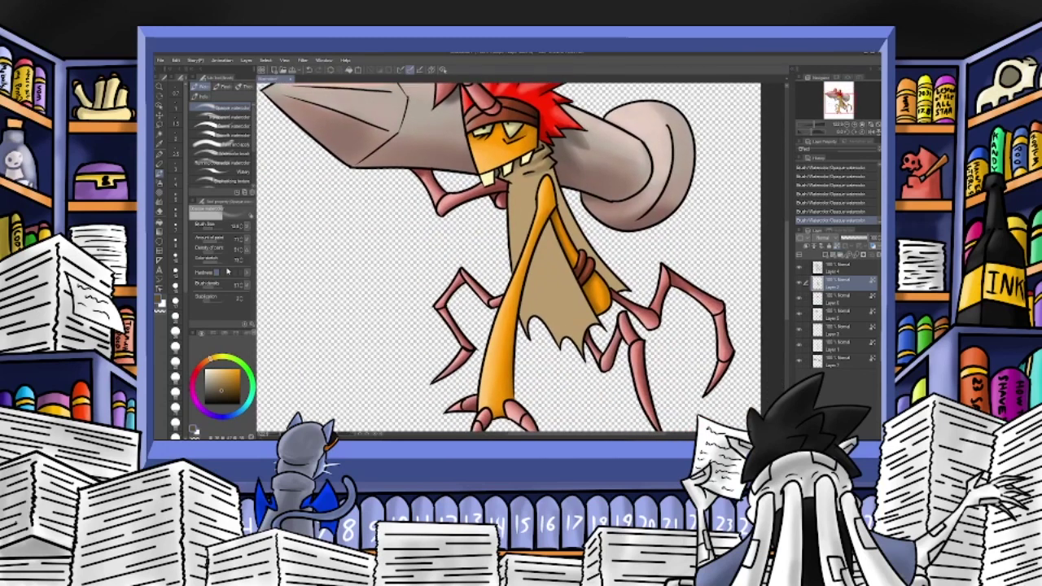
pyautogui.moveTo(557, 171)
pyautogui.mouseDown()
pyautogui.moveTo(572, 229)
pyautogui.moveTo(623, 291)
pyautogui.mouseUp()
pyautogui.moveTo(562, 219); pyautogui.dragTo(622, 297)
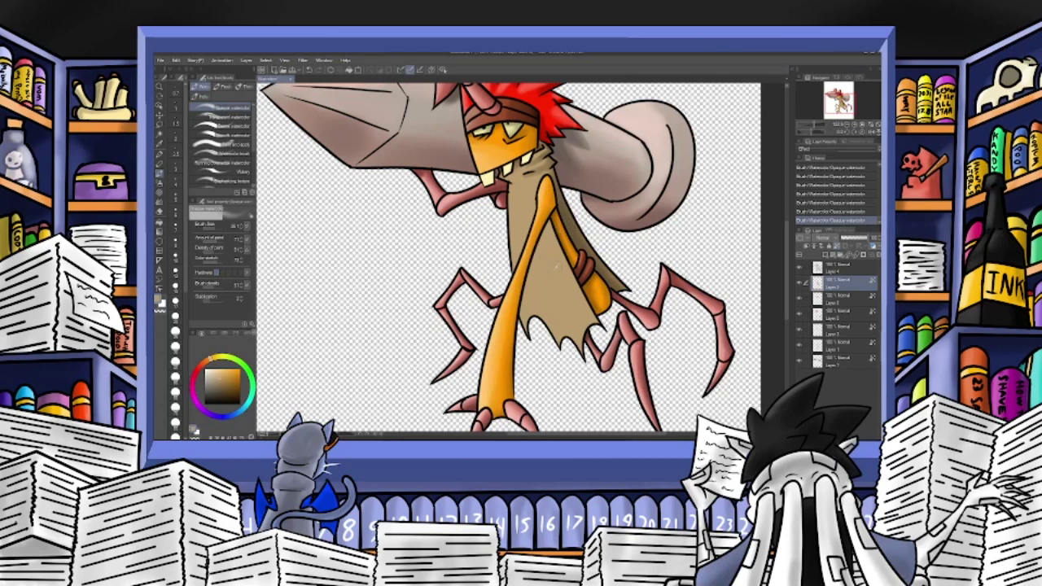
pyautogui.moveTo(560, 173); pyautogui.dragTo(613, 280)
pyautogui.click(222, 388)
pyautogui.moveTo(545, 217); pyautogui.dragTo(592, 320)
pyautogui.moveTo(539, 256); pyautogui.dragTo(594, 332)
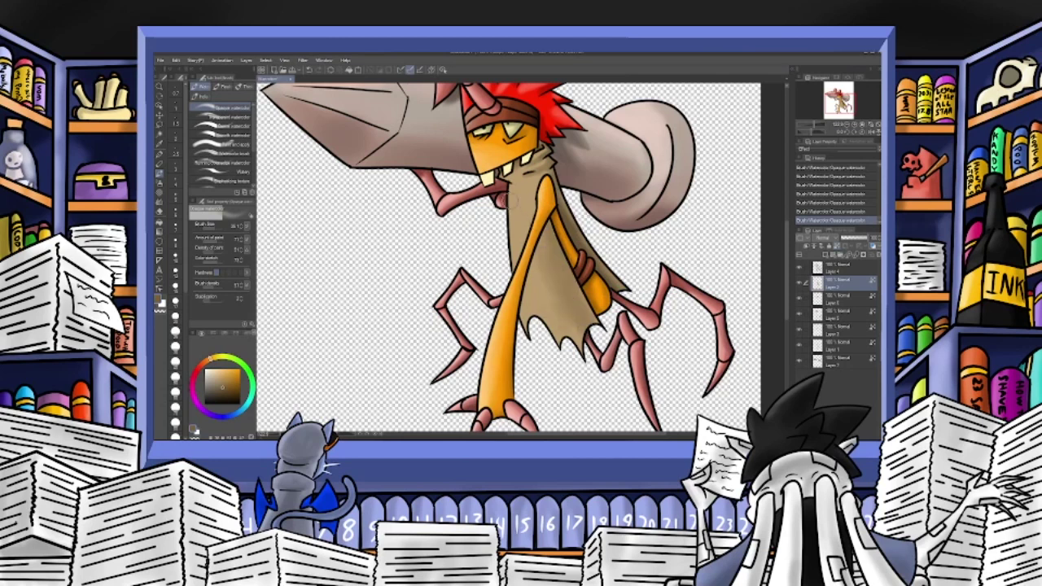
# Pick a lighter tan and paint soft highlights along the cloth's front edge and lower middle.
pyautogui.click(210, 369)
pyautogui.moveTo(512, 191)
pyautogui.mouseDown()
pyautogui.moveTo(516, 267)
pyautogui.moveTo(538, 333)
pyautogui.mouseUp()
pyautogui.moveTo(517, 204); pyautogui.dragTo(552, 327)
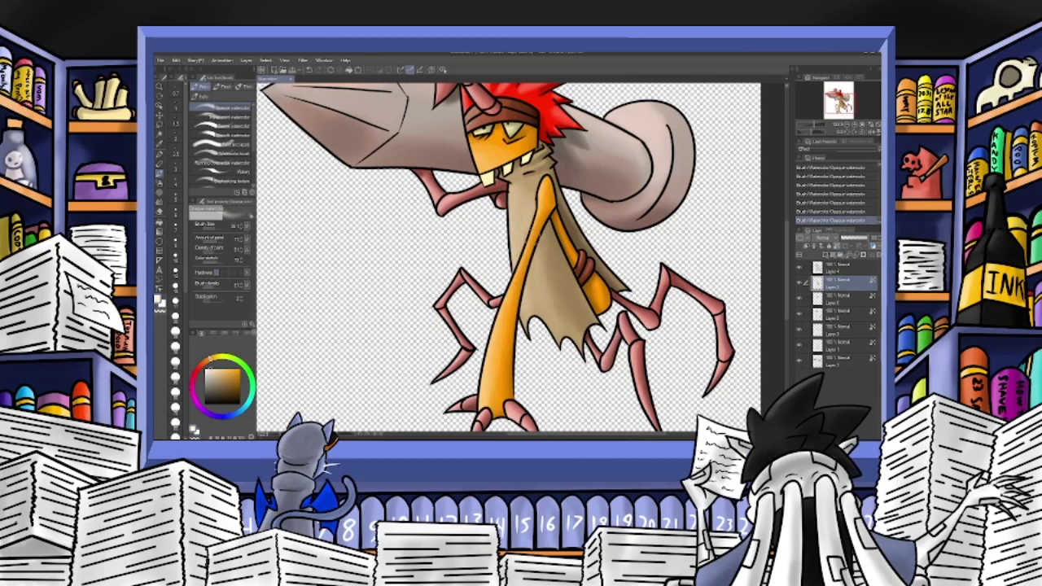
pyautogui.moveTo(549, 264); pyautogui.dragTo(573, 324)
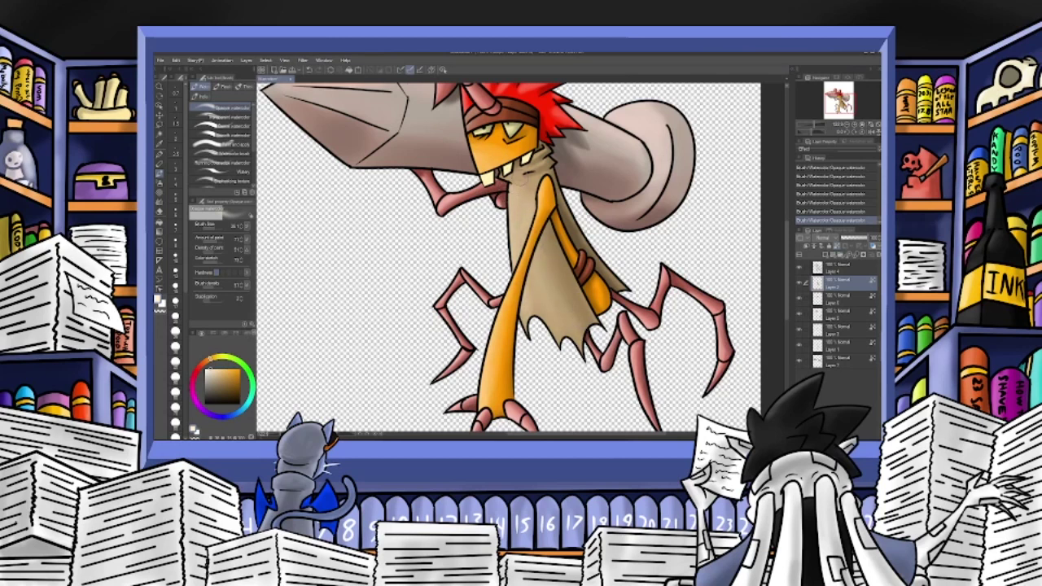
# Paint thin dark brown fold lines on the cloth's chest and lower section, undoing unwanted strokes.
pyautogui.moveTo(510, 181); pyautogui.dragTo(514, 175)
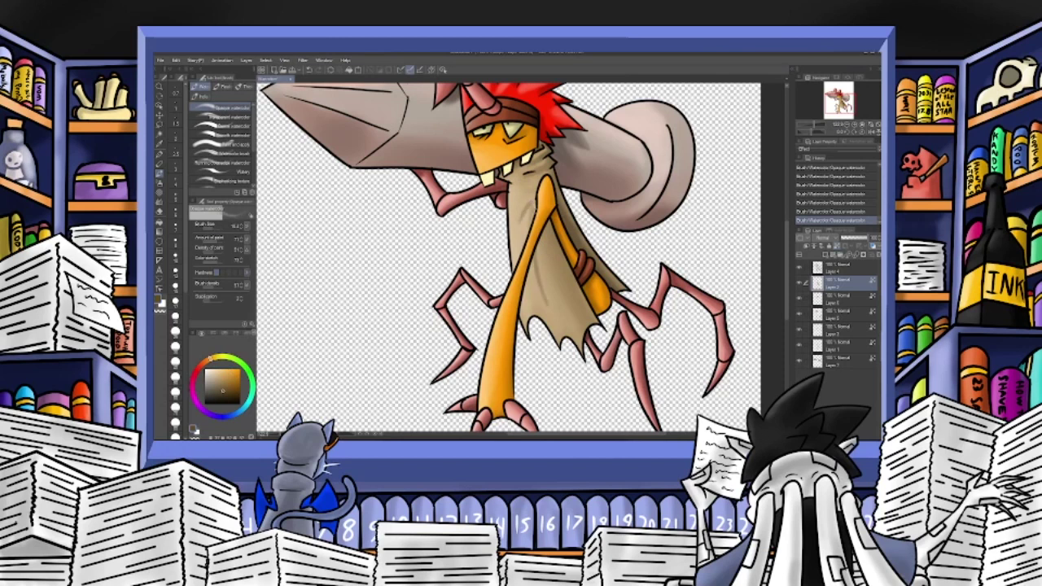
pyautogui.hotkey('ctrl', 'z')
pyautogui.hotkey('ctrl', 'z')
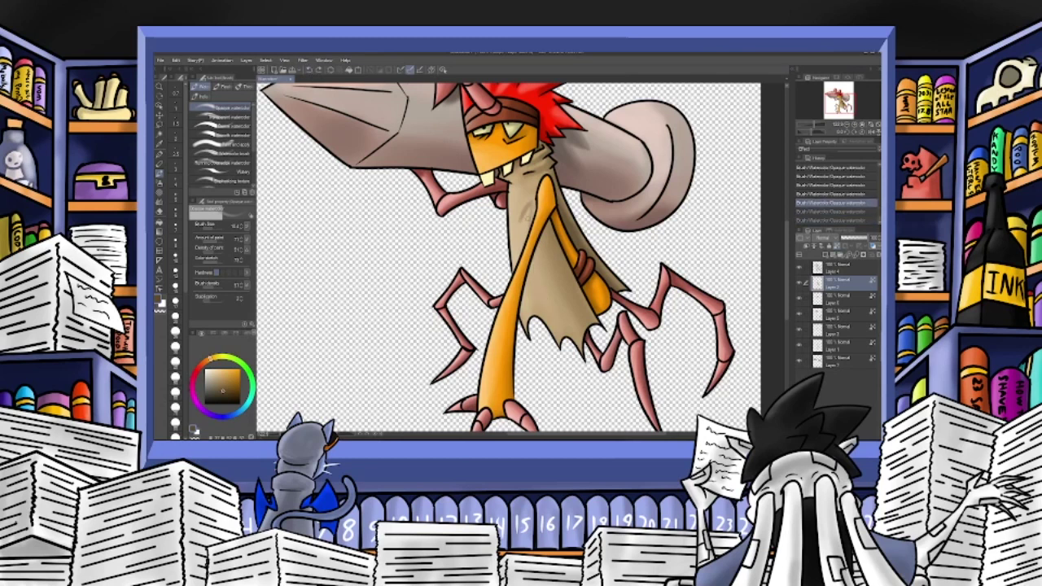
pyautogui.hotkey('ctrl', 'y')
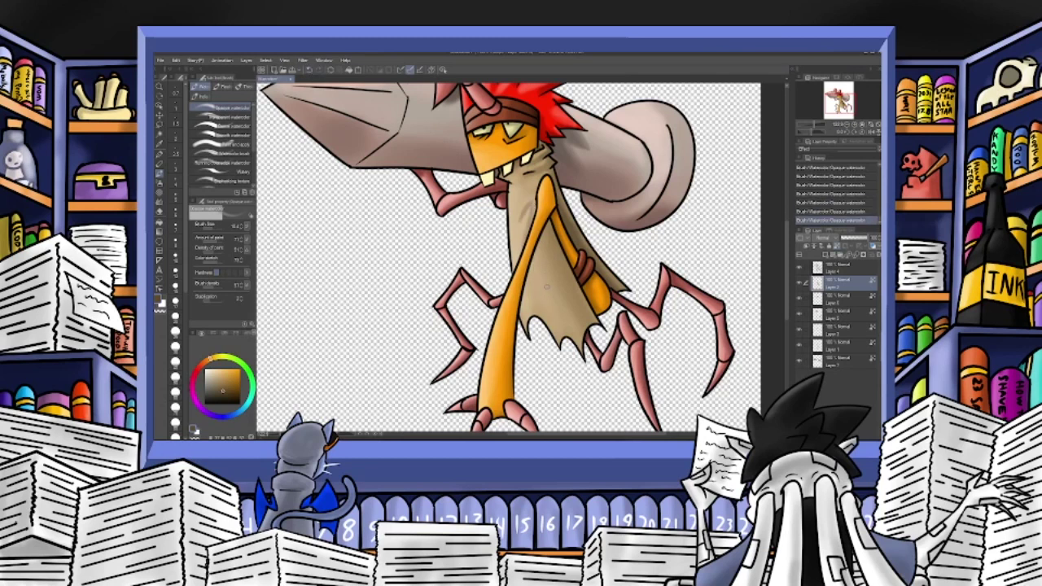
pyautogui.moveTo(537, 280); pyautogui.dragTo(567, 305)
pyautogui.click(309, 70)
pyautogui.click(309, 70)
pyautogui.click(308, 70)
pyautogui.click(309, 70)
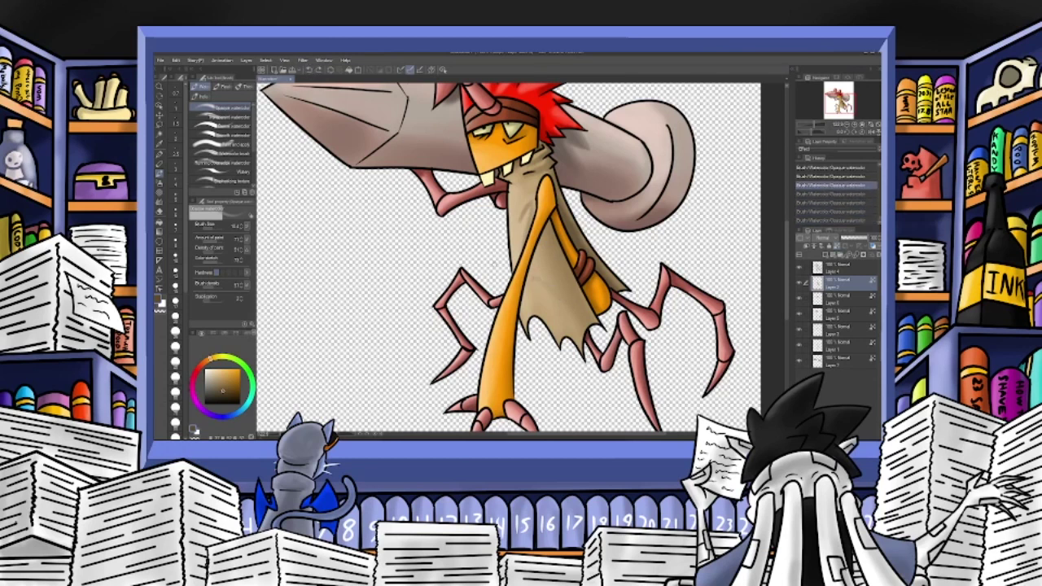
pyautogui.moveTo(538, 280); pyautogui.dragTo(560, 313)
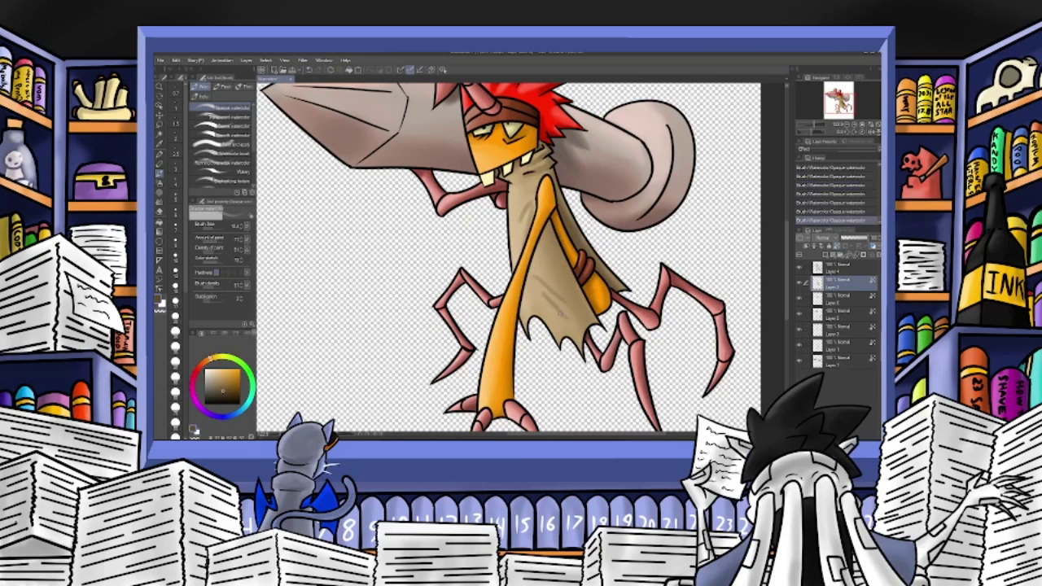
# On the orange skin's layer, pick a darker orange and shade the rounded arm end below the brown bands.
pyautogui.moveTo(815, 124); pyautogui.dragTo(815, 125)
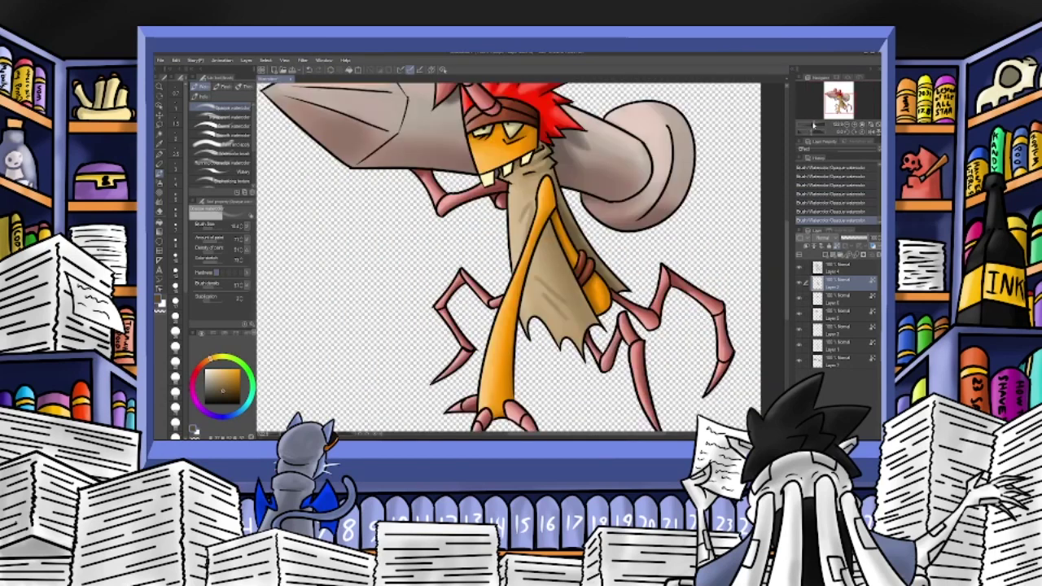
pyautogui.click(813, 127)
pyautogui.click(812, 126)
pyautogui.click(814, 125)
pyautogui.moveTo(812, 126); pyautogui.dragTo(838, 103)
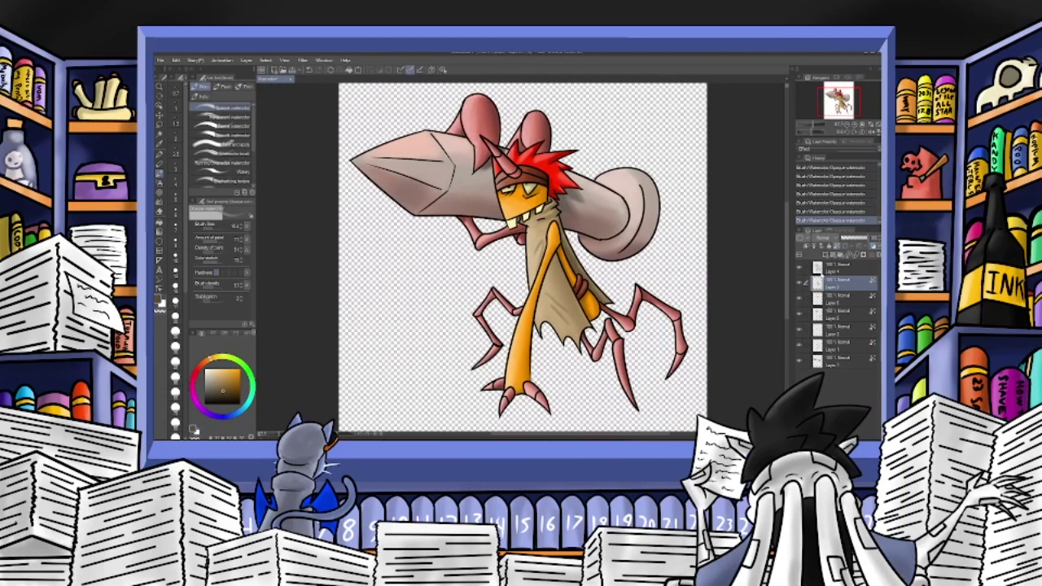
pyautogui.click(827, 346)
pyautogui.click(240, 374)
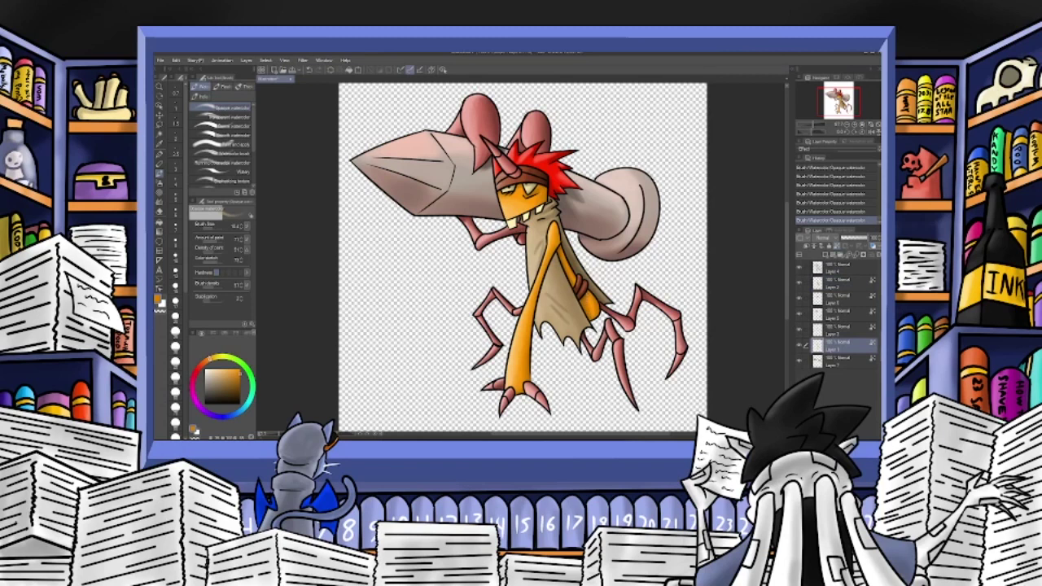
pyautogui.moveTo(240, 374); pyautogui.dragTo(240, 390)
pyautogui.keyDown('alt'); pyautogui.click(587, 301); pyautogui.keyUp('alt')
pyautogui.moveTo(582, 293); pyautogui.dragTo(589, 299)
# Blend the shading on the orange arm end using sampled oranges and a deeper orange tone.
pyautogui.keyDown('alt'); pyautogui.click(586, 301); pyautogui.keyUp('alt')
pyautogui.keyDown('alt'); pyautogui.click(584, 297); pyautogui.keyUp('alt')
pyautogui.keyDown('alt'); pyautogui.click(590, 303); pyautogui.keyUp('alt')
pyautogui.moveTo(232, 400); pyautogui.dragTo(241, 389)
pyautogui.keyDown('alt'); pyautogui.click(592, 305); pyautogui.keyUp('alt')
# On the bottom color layer, sample the toes' pink and pick a near-white tint for the toe highlights.
pyautogui.click(840, 363)
pyautogui.keyDown('alt'); pyautogui.click(532, 392); pyautogui.keyUp('alt')
pyautogui.click(206, 368)
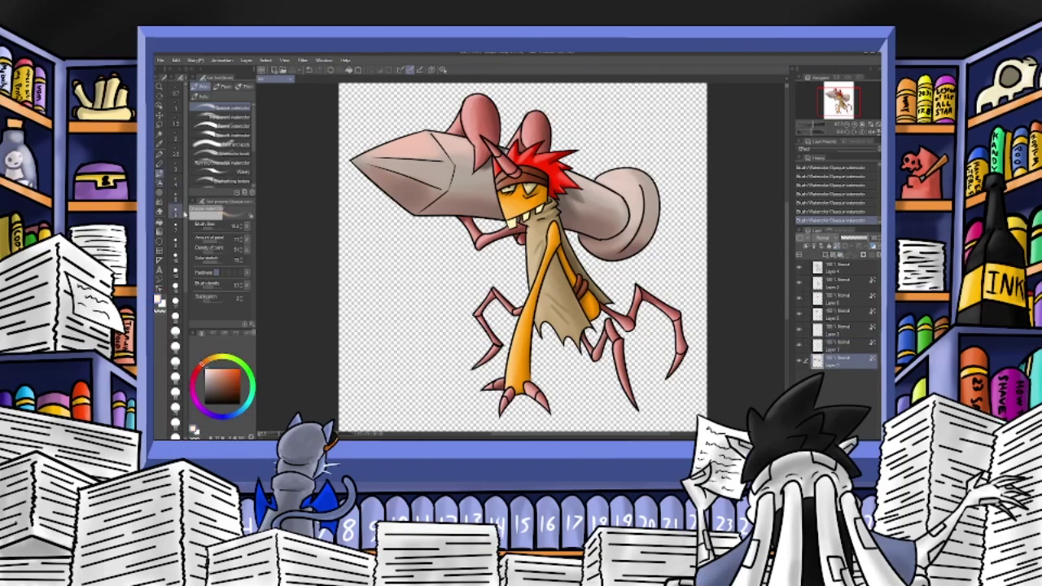
# Adjust the brush size, sample the nail's color, pick a darker brown and shade the nail head's rim.
pyautogui.click(212, 229)
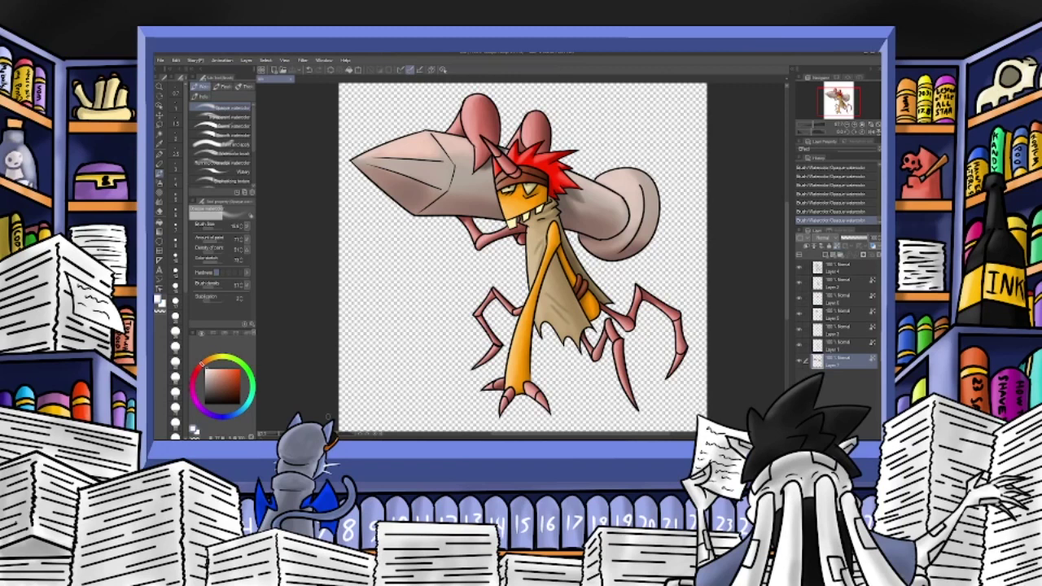
pyautogui.keyDown('alt'); pyautogui.click(609, 217); pyautogui.keyUp('alt')
pyautogui.click(210, 390)
pyautogui.moveTo(640, 169)
pyautogui.mouseDown()
pyautogui.moveTo(658, 196)
pyautogui.moveTo(645, 243)
pyautogui.mouseUp()
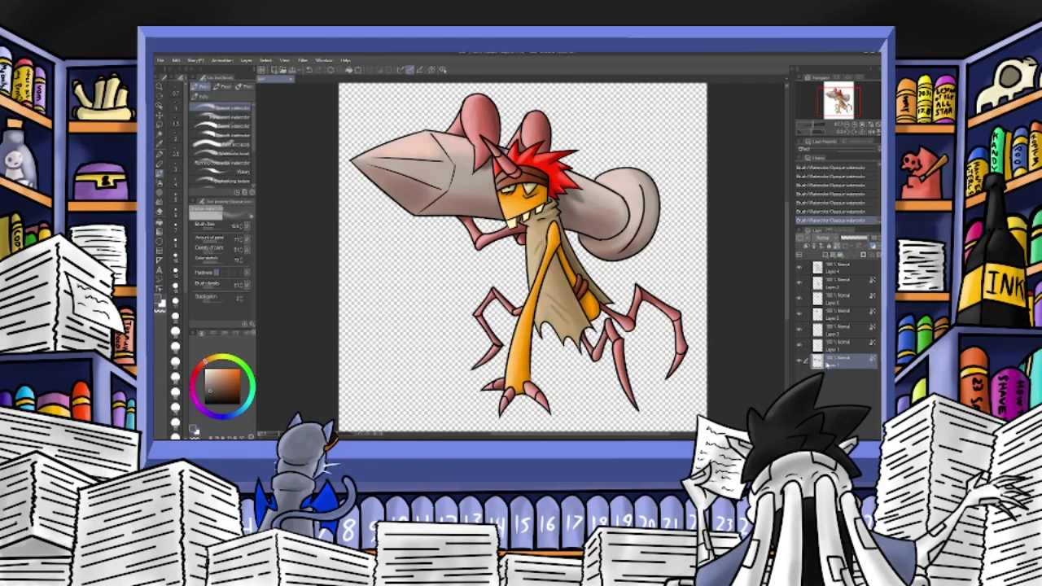
# Add a new raster layer at the top and draw small dark brown pen scratches on the nail's shaft and head.
pyautogui.click(836, 270)
pyautogui.click(826, 243)
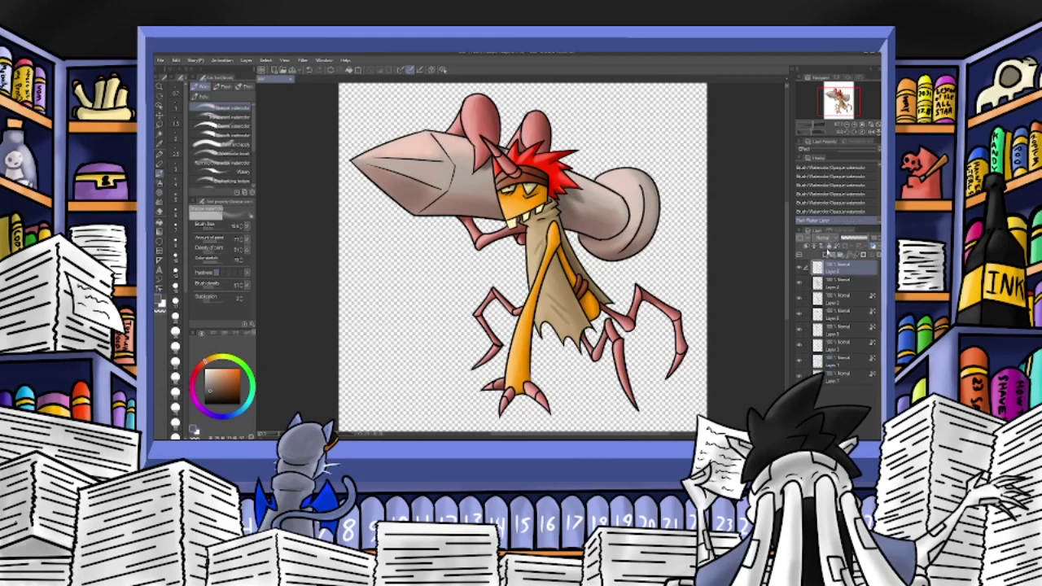
pyautogui.click(214, 390)
pyautogui.click(160, 155)
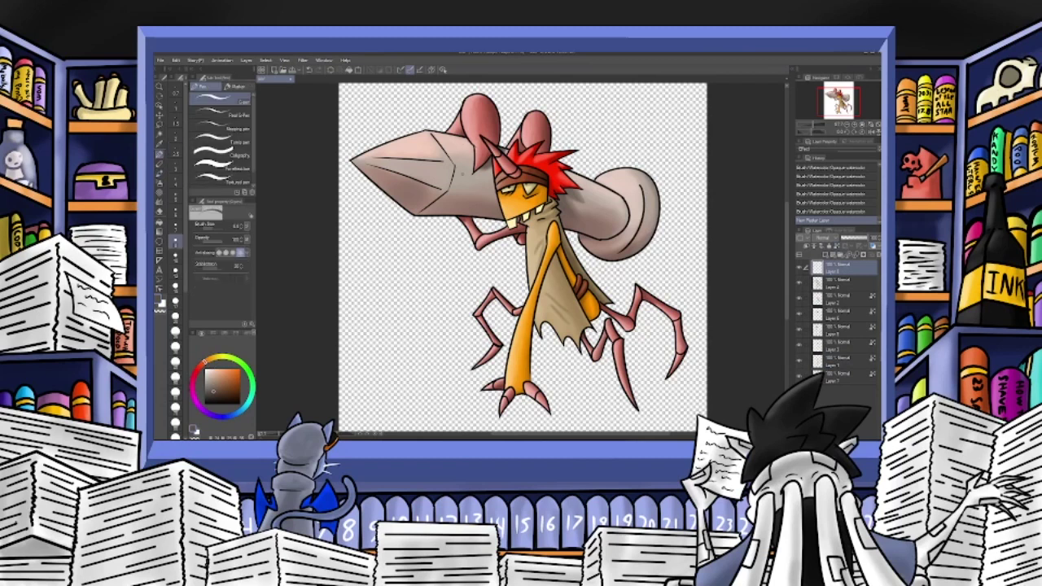
pyautogui.moveTo(448, 156); pyautogui.dragTo(452, 167)
pyautogui.moveTo(460, 176)
pyautogui.mouseDown()
pyautogui.moveTo(465, 169)
pyautogui.moveTo(454, 169)
pyautogui.moveTo(466, 169)
pyautogui.mouseUp()
pyautogui.click(308, 70)
pyautogui.click(308, 70)
pyautogui.moveTo(454, 169)
pyautogui.mouseDown()
pyautogui.moveTo(461, 176)
pyautogui.moveTo(437, 205)
pyautogui.mouseUp()
pyautogui.moveTo(641, 184); pyautogui.dragTo(643, 213)
# Rework the small crossed scratch on the nail's shaft beside the faceted tip with short pen strokes.
pyautogui.hotkey('ctrl', 'y')
pyautogui.click(817, 126)
pyautogui.moveTo(837, 97); pyautogui.dragTo(835, 94)
pyautogui.click(308, 74)
pyautogui.click(308, 73)
pyautogui.click(308, 73)
pyautogui.click(308, 74)
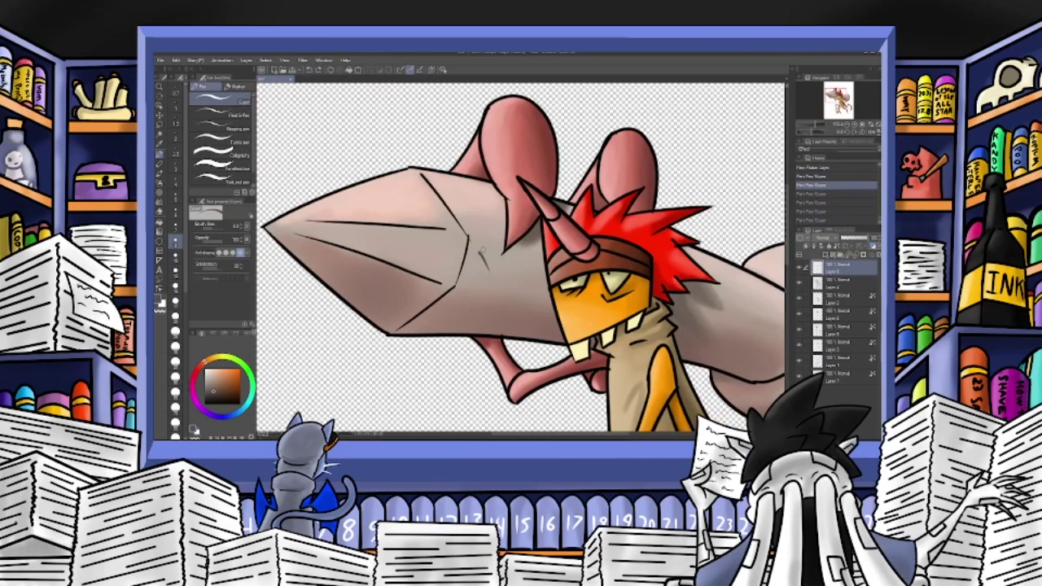
pyautogui.hotkey('ctrl', 'y')
pyautogui.hotkey('ctrl', 'y')
pyautogui.hotkey('ctrl', 'y')
pyautogui.moveTo(482, 257); pyautogui.dragTo(486, 266)
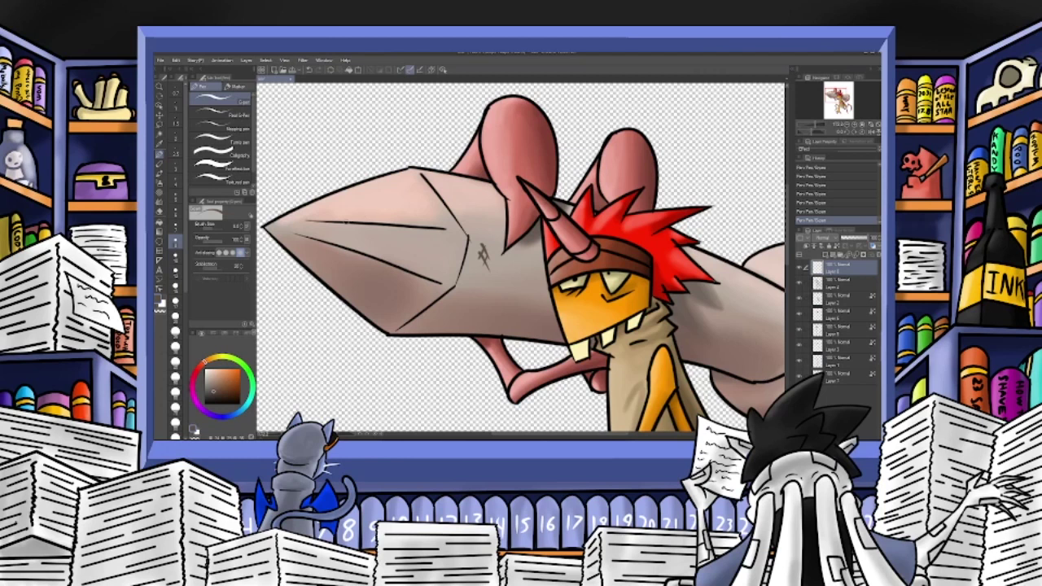
pyautogui.click(310, 71)
# Pick a near-black color and draw a short notch across the upper facet line of the nail's tip.
pyautogui.click(207, 402)
pyautogui.click(205, 399)
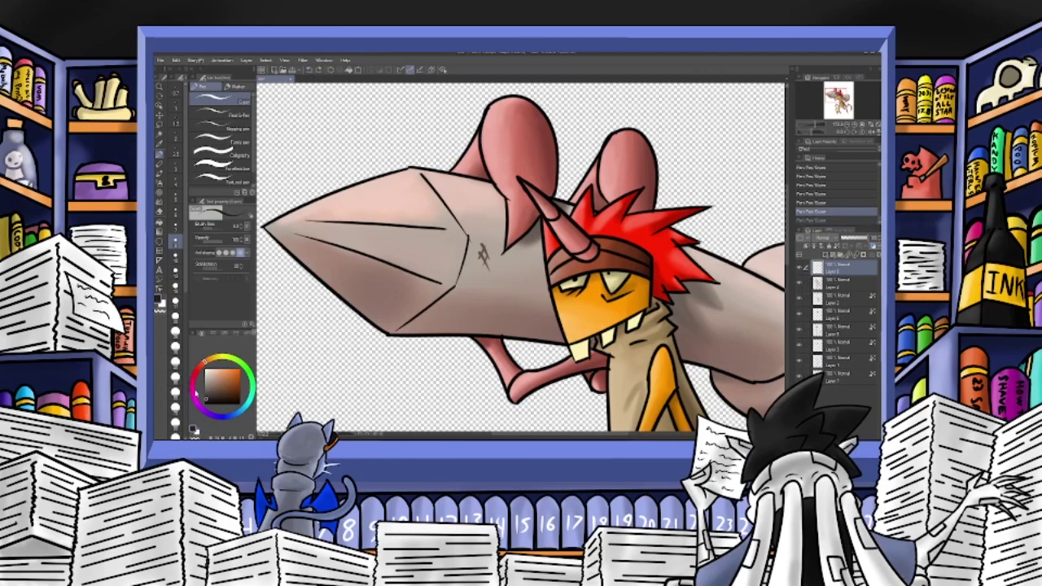
pyautogui.moveTo(364, 218); pyautogui.dragTo(369, 223)
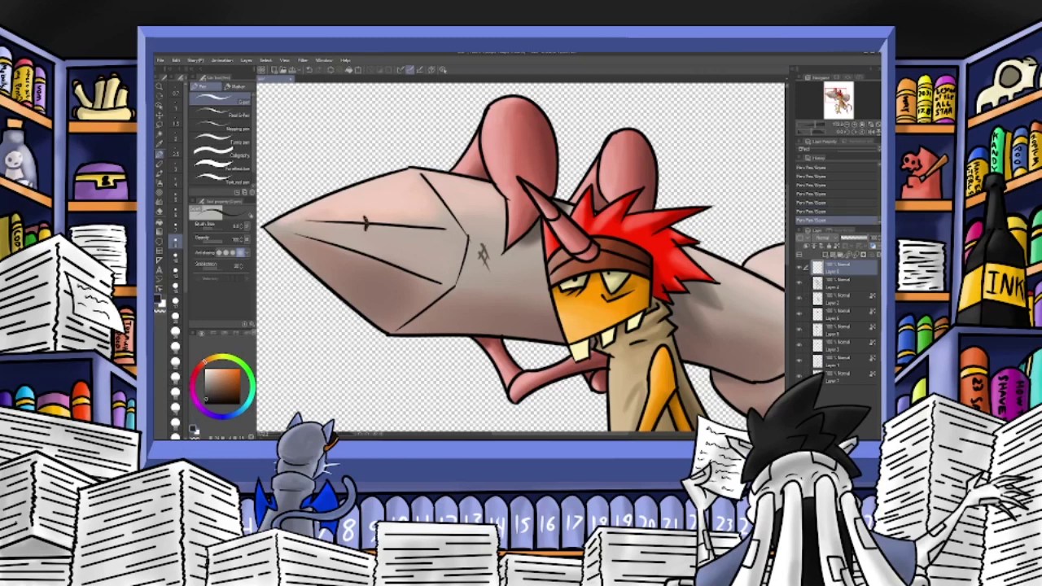
pyautogui.click(205, 403)
pyautogui.moveTo(364, 217); pyautogui.dragTo(367, 228)
# Draw a small dark nick at the very point of the nail, adjusting the pen size and redoing strokes.
pyautogui.moveTo(277, 223)
pyautogui.mouseDown()
pyautogui.moveTo(291, 221)
pyautogui.moveTo(279, 224)
pyautogui.mouseUp()
pyautogui.click(309, 71)
pyautogui.click(309, 71)
pyautogui.click(310, 71)
pyautogui.click(309, 71)
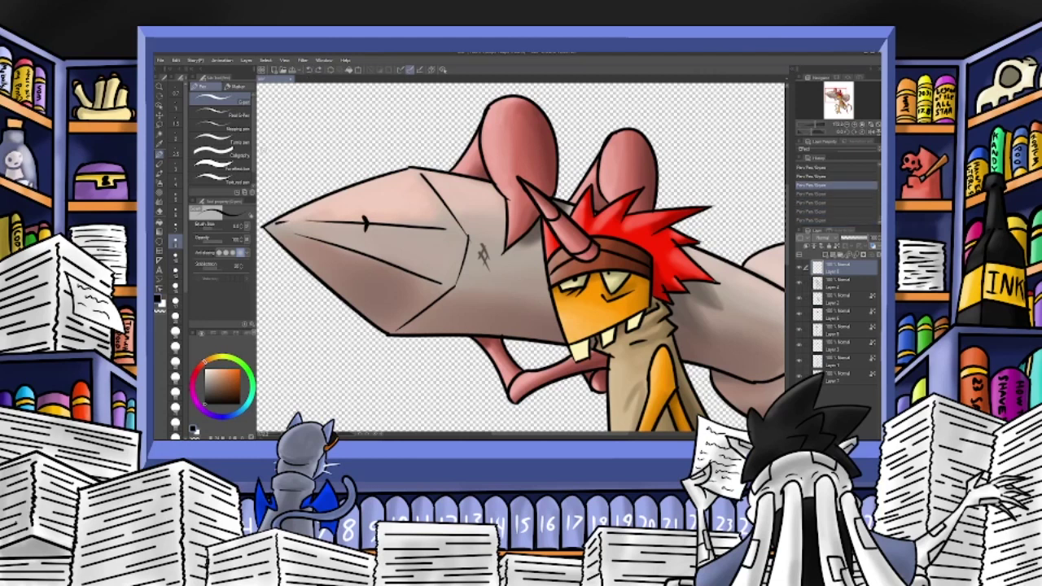
pyautogui.click(209, 227)
pyautogui.moveTo(278, 223); pyautogui.dragTo(289, 222)
pyautogui.moveTo(280, 224); pyautogui.dragTo(292, 223)
pyautogui.click(309, 71)
pyautogui.click(310, 71)
pyautogui.click(309, 71)
pyautogui.click(316, 71)
pyautogui.click(316, 71)
pyautogui.click(316, 71)
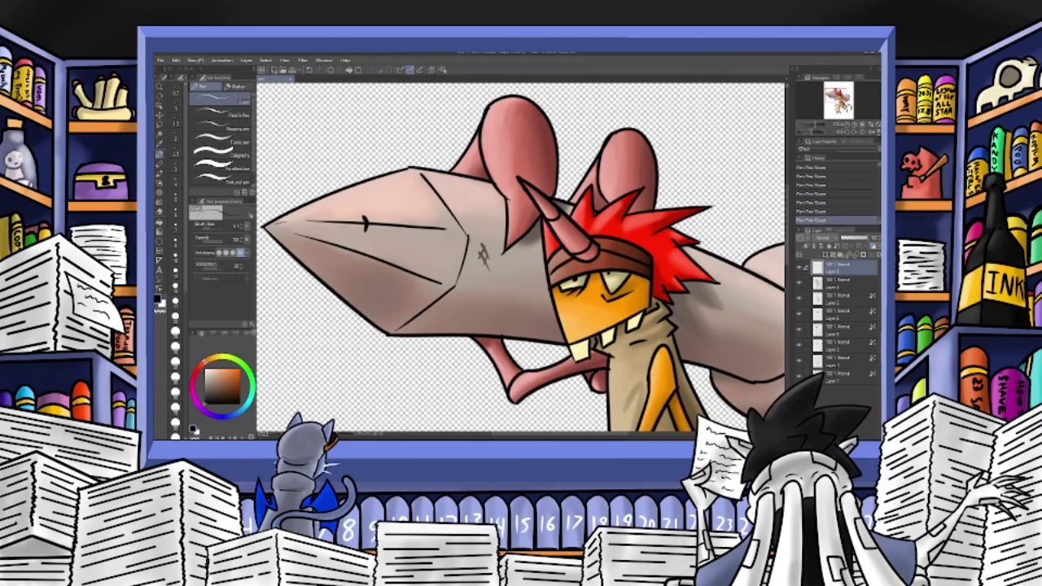
# Change the pen size and add short dark nicks along the lower edge near the nail's point.
pyautogui.click(176, 196)
pyautogui.click(175, 212)
pyautogui.moveTo(277, 222)
pyautogui.mouseDown()
pyautogui.moveTo(288, 218)
pyautogui.moveTo(295, 249)
pyautogui.mouseUp()
pyautogui.click(310, 71)
pyautogui.click(310, 71)
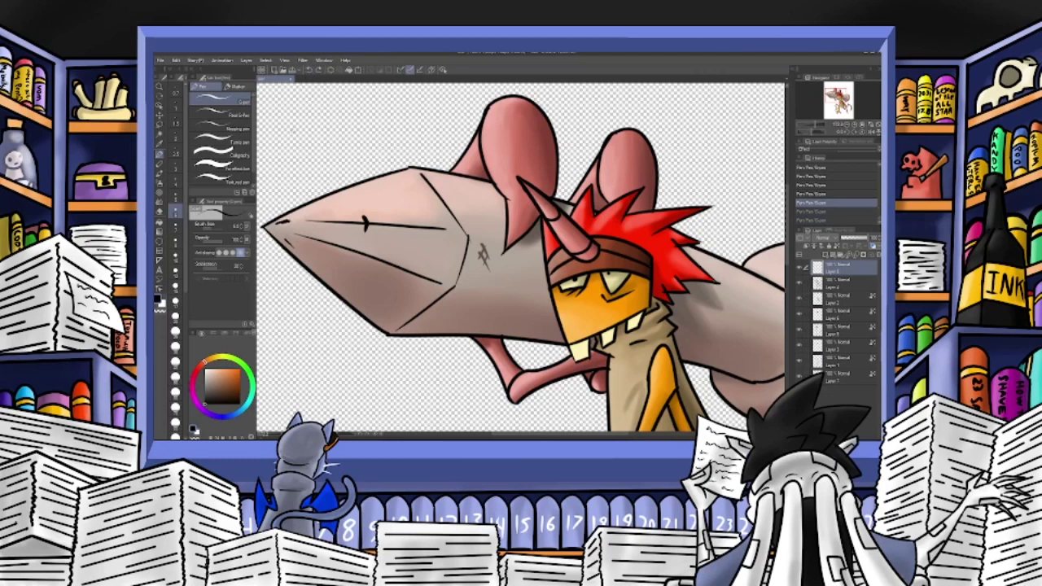
pyautogui.click(310, 71)
pyautogui.moveTo(284, 234); pyautogui.dragTo(295, 240)
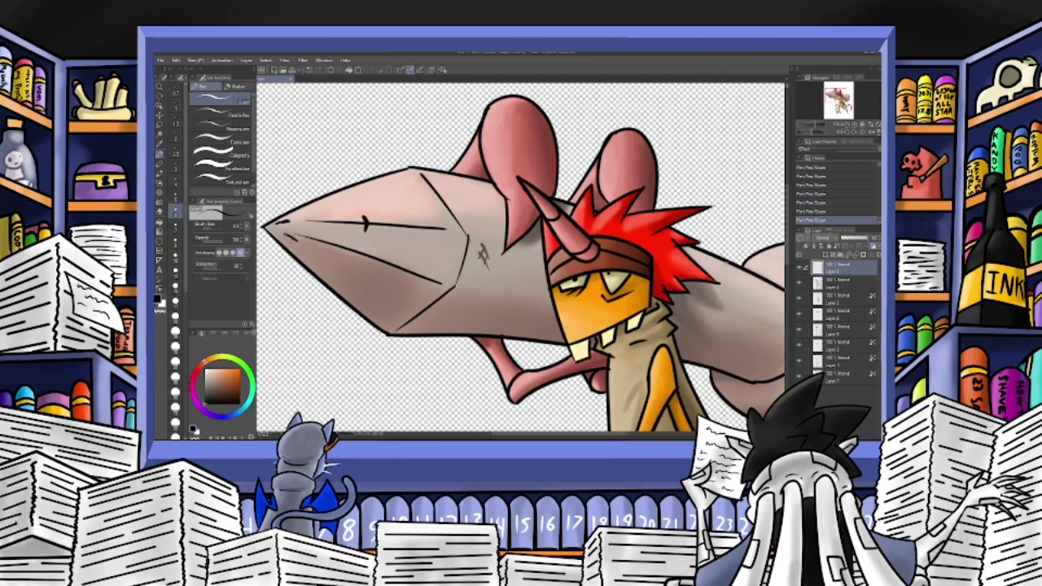
# Add small dark pen nicks along the nail's shaft and head rim, and touch up the creature's face.
pyautogui.moveTo(836, 96); pyautogui.dragTo(847, 97)
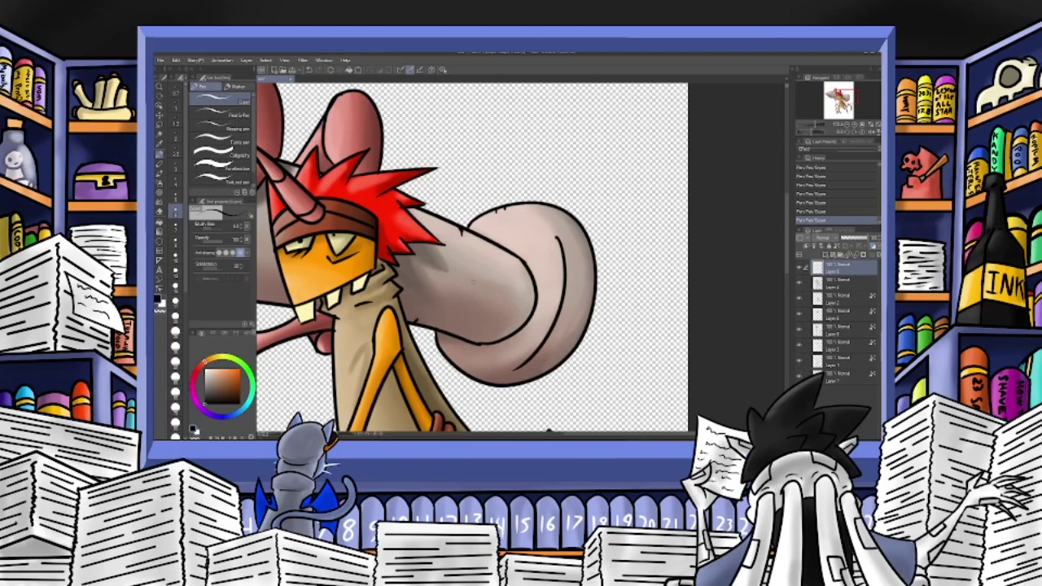
pyautogui.click(813, 129)
pyautogui.moveTo(827, 111); pyautogui.dragTo(815, 105)
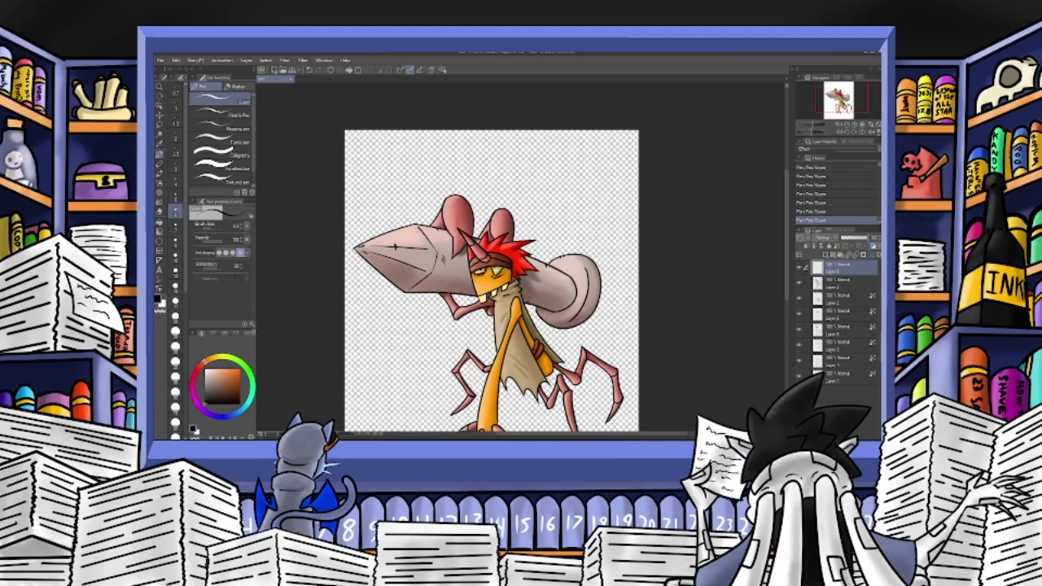
pyautogui.press('e')
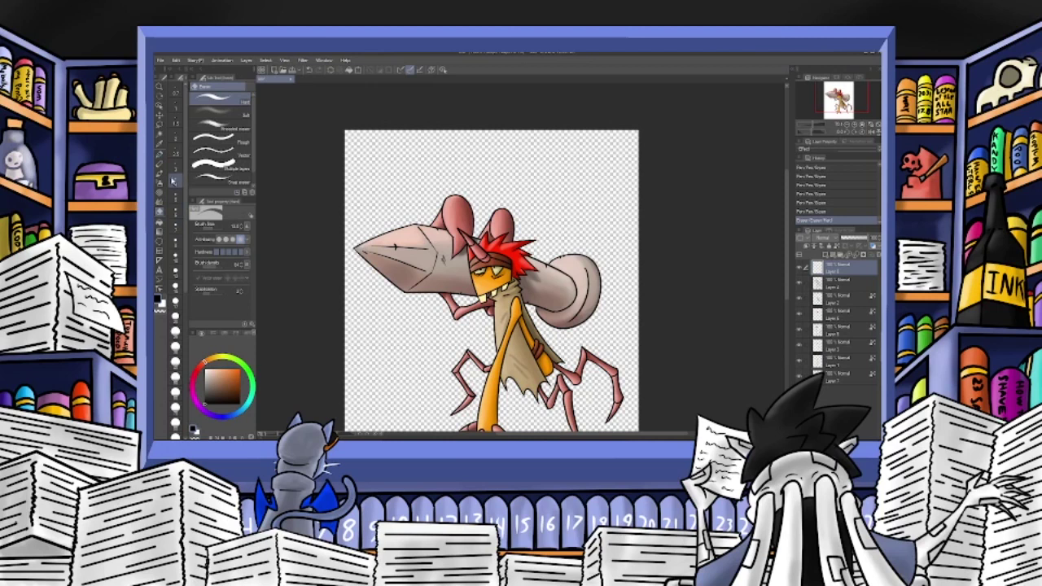
pyautogui.press('p')
pyautogui.moveTo(492, 276); pyautogui.dragTo(500, 284)
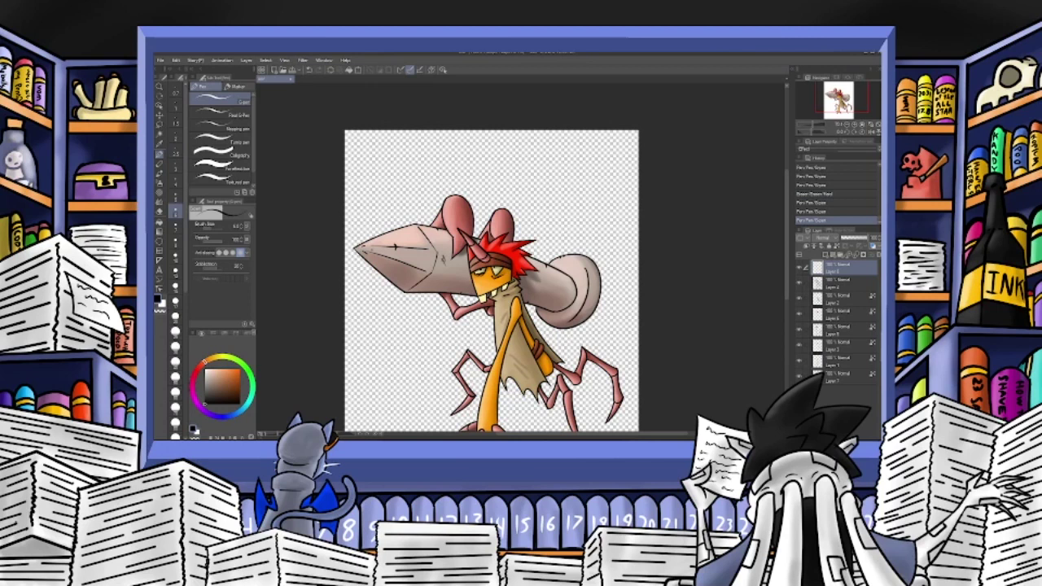
pyautogui.moveTo(601, 283); pyautogui.dragTo(596, 284)
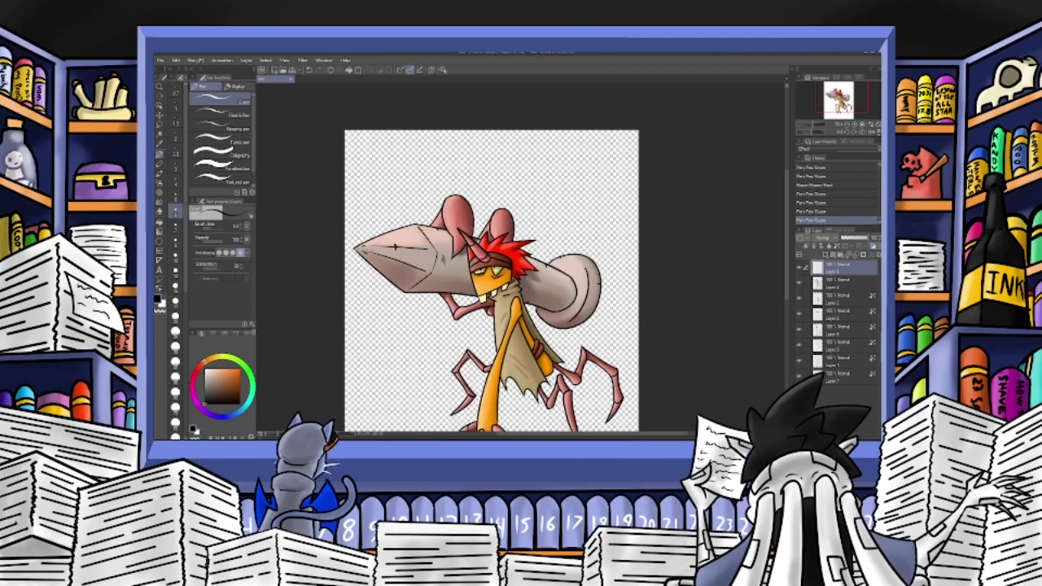
# Pick a dark gray and draw small pen detail lines on the creature's face.
pyautogui.click(814, 126)
pyautogui.moveTo(837, 102); pyautogui.dragTo(838, 106)
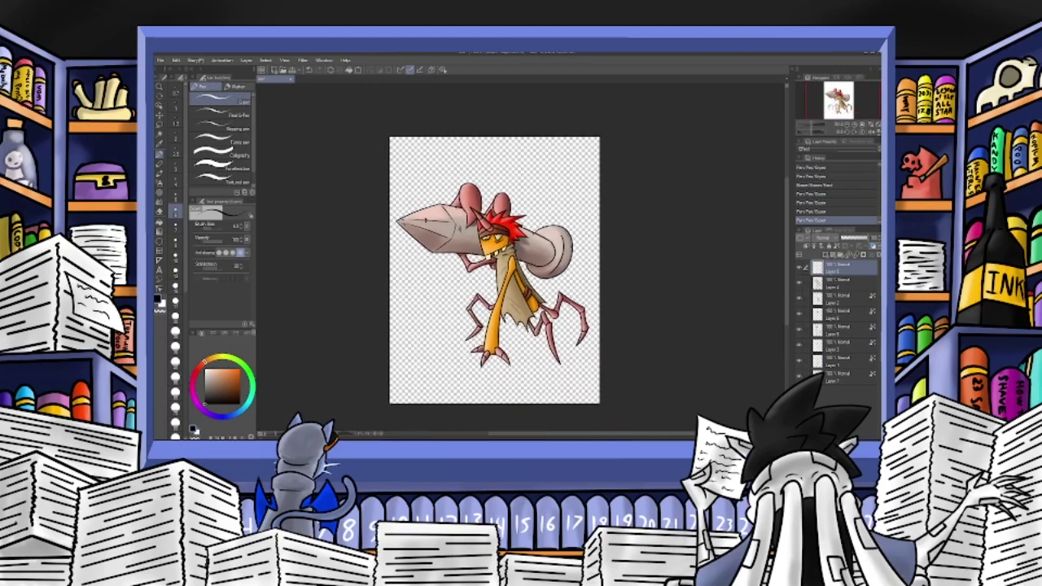
pyautogui.moveTo(205, 378); pyautogui.dragTo(204, 391)
pyautogui.moveTo(492, 236); pyautogui.dragTo(498, 240)
pyautogui.moveTo(811, 125); pyautogui.dragTo(839, 103)
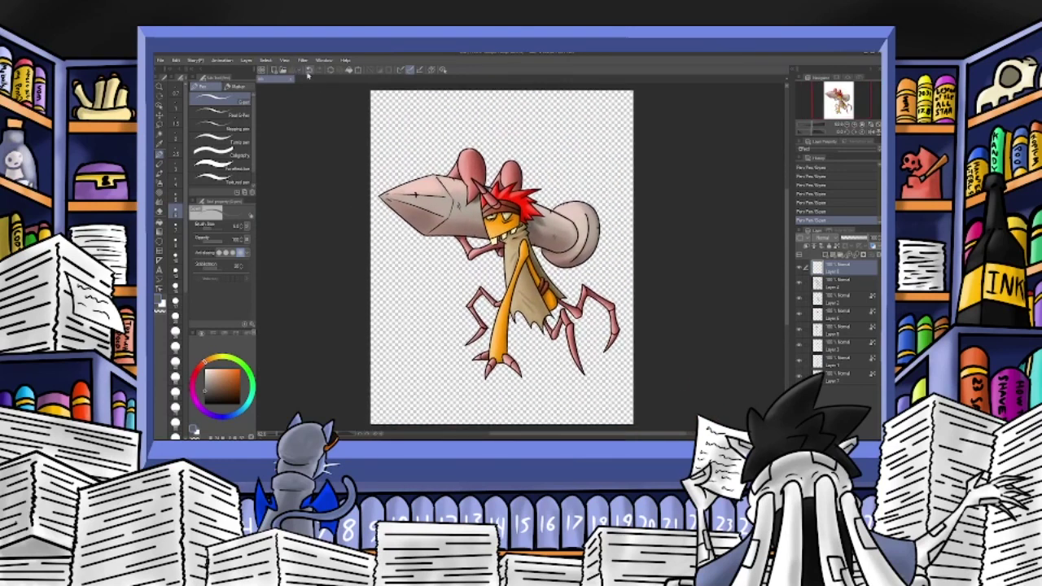